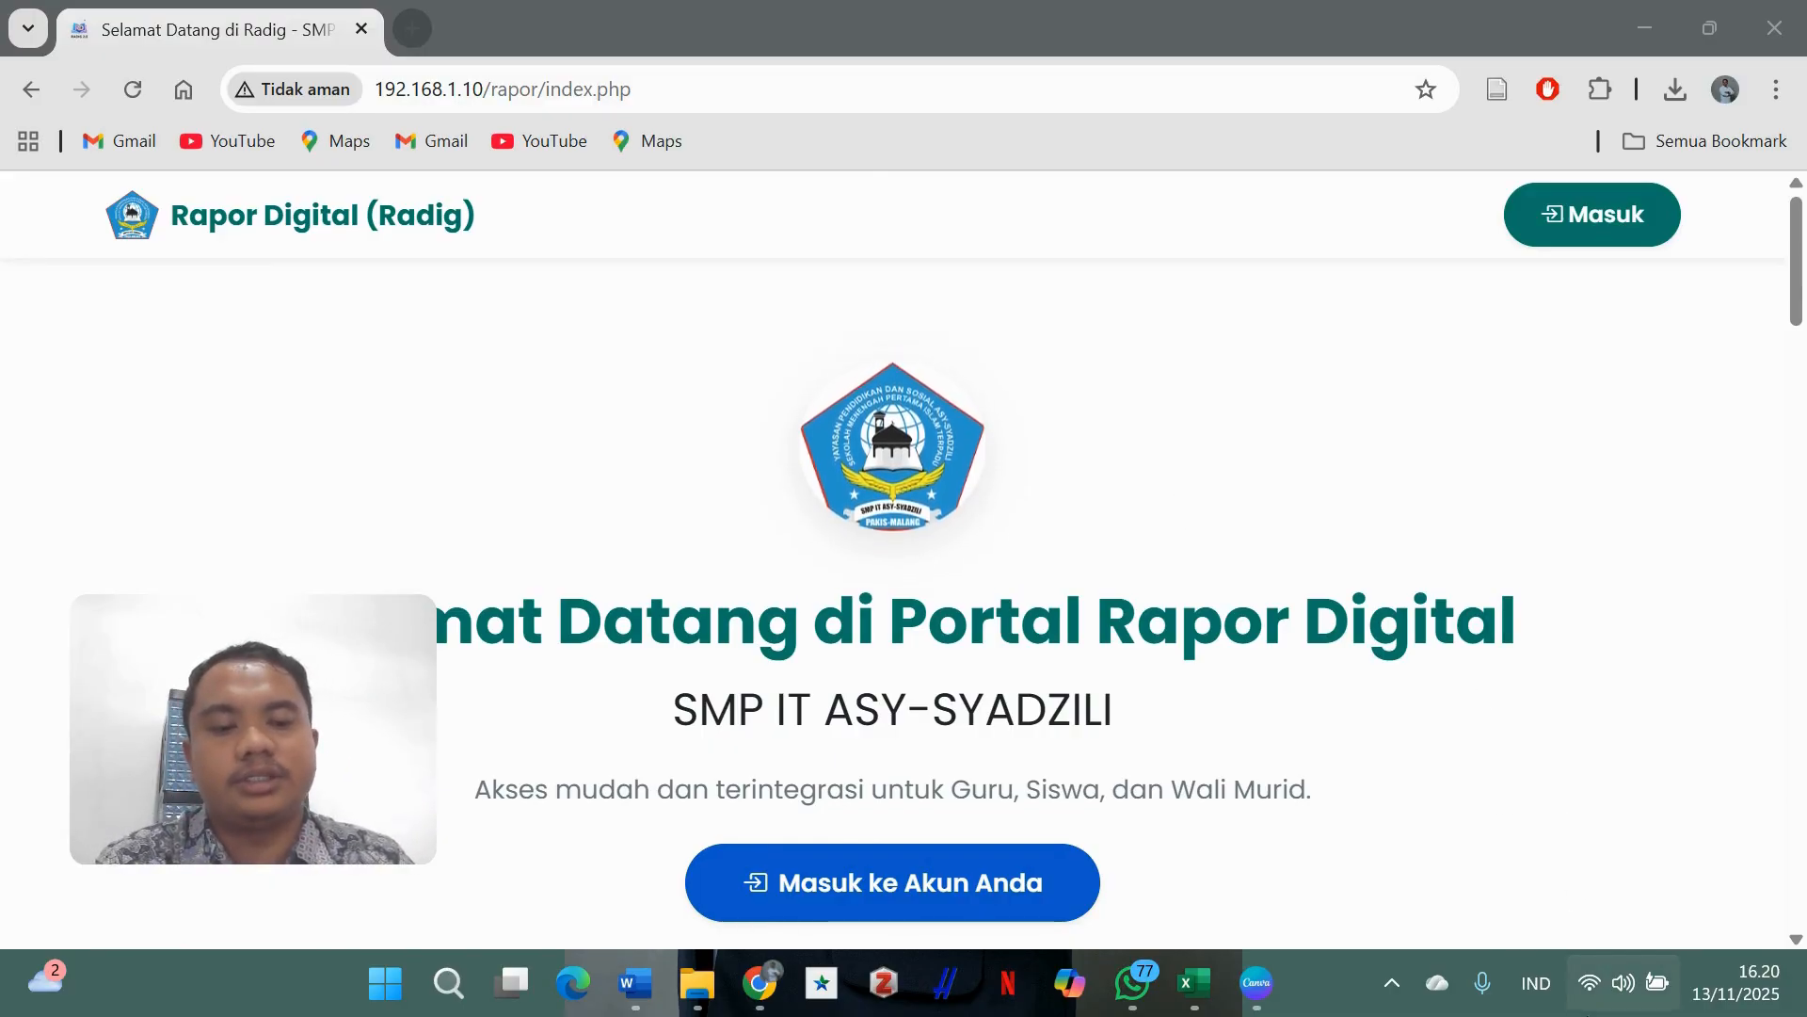
- Check the available Wi-Fi networks from the network quick settings panel
{"action": "left_click", "coordinate": [1596, 992]}
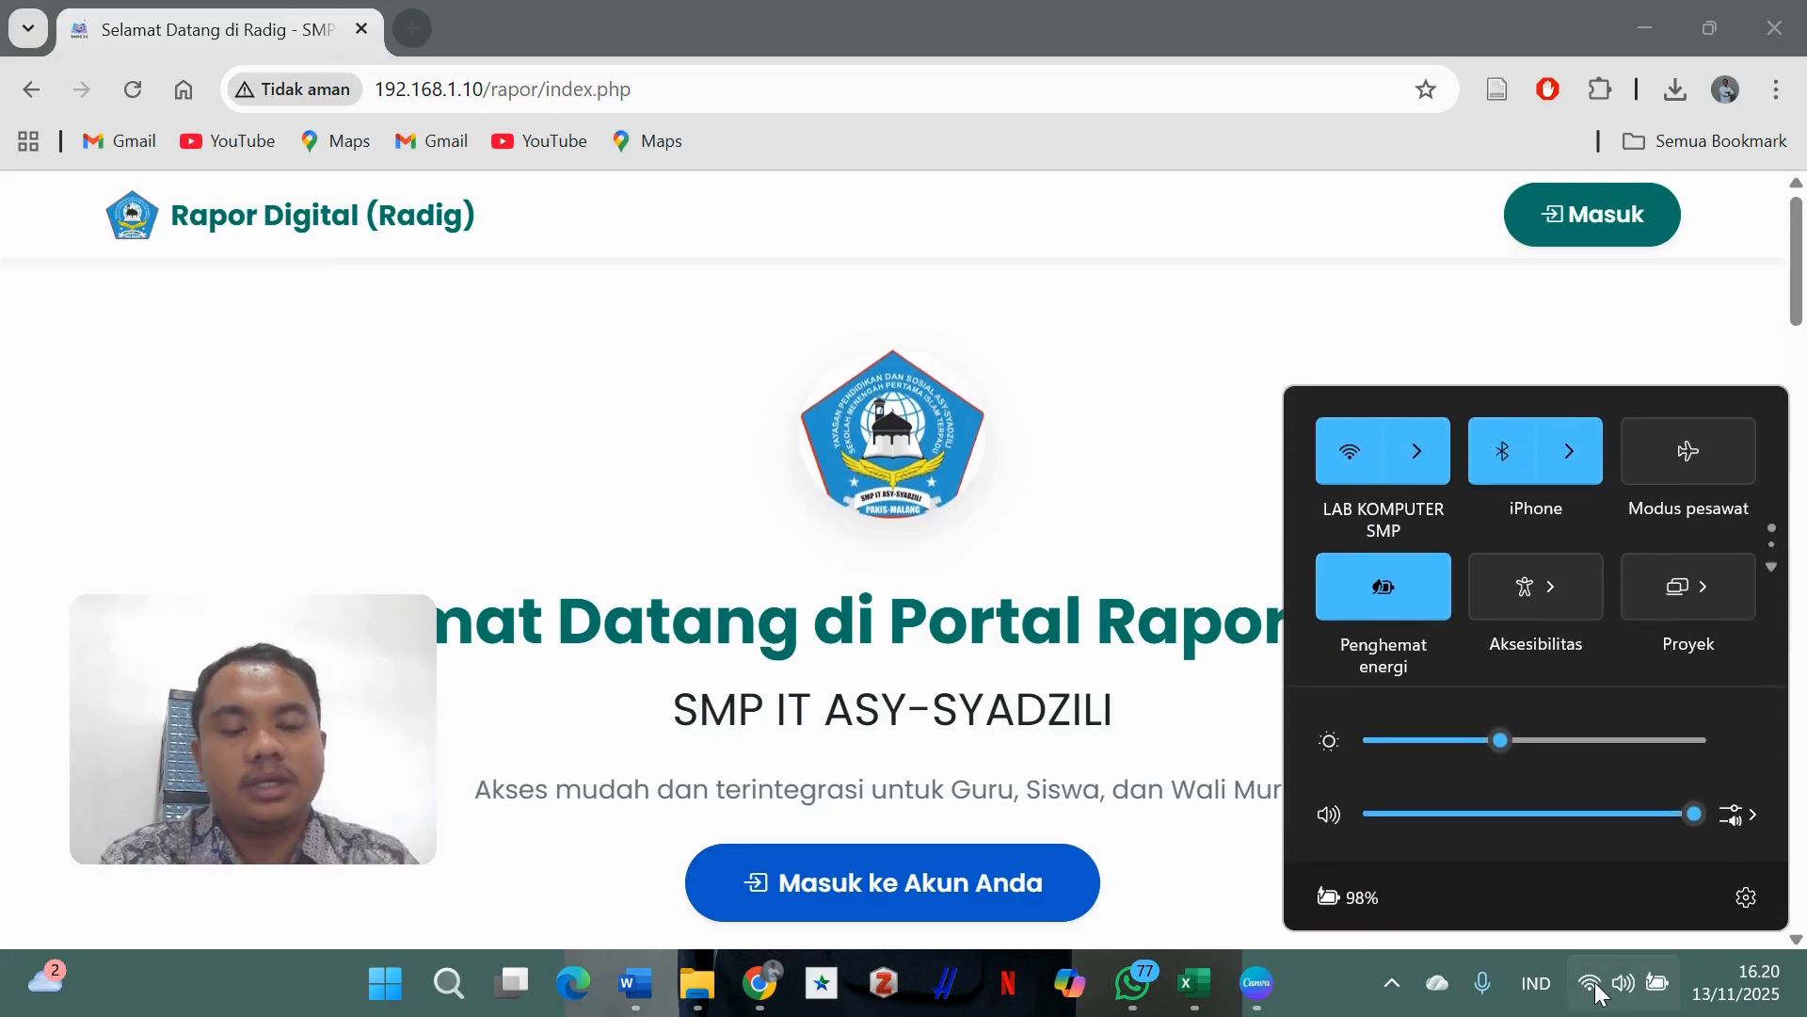
{"action": "left_click", "coordinate": [1427, 448]}
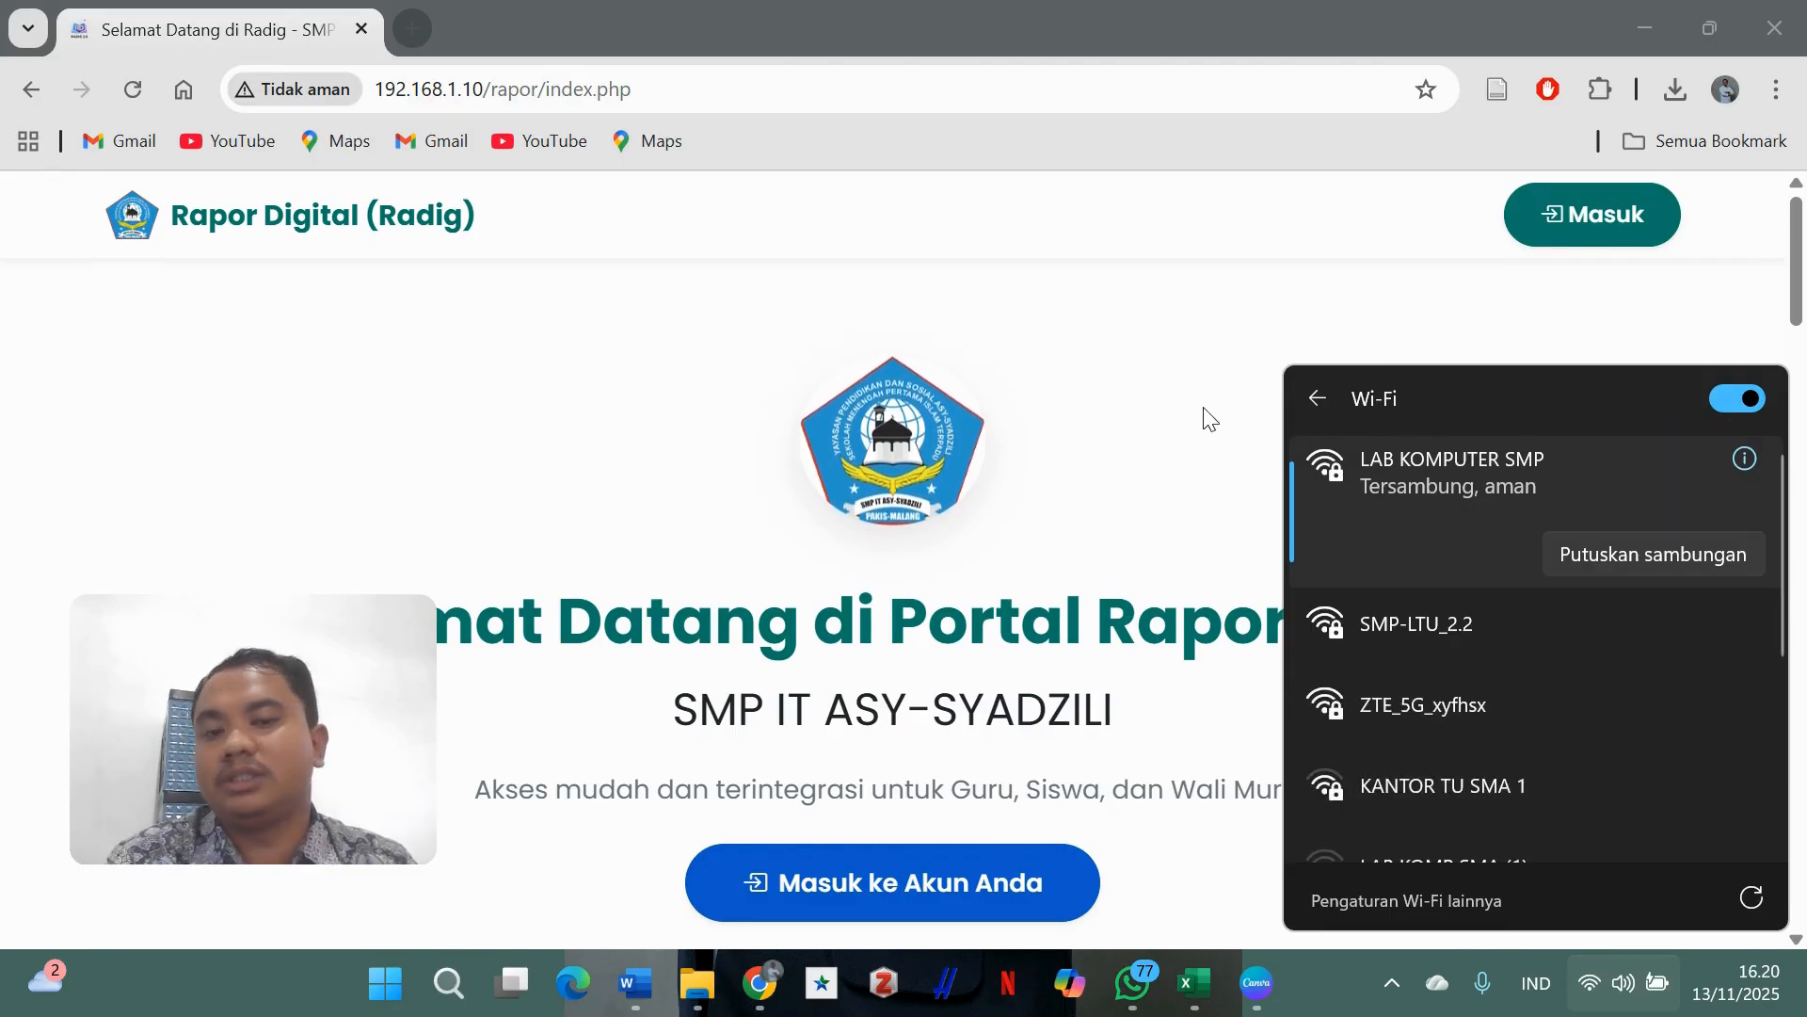
{"action": "left_click", "coordinate": [1149, 381]}
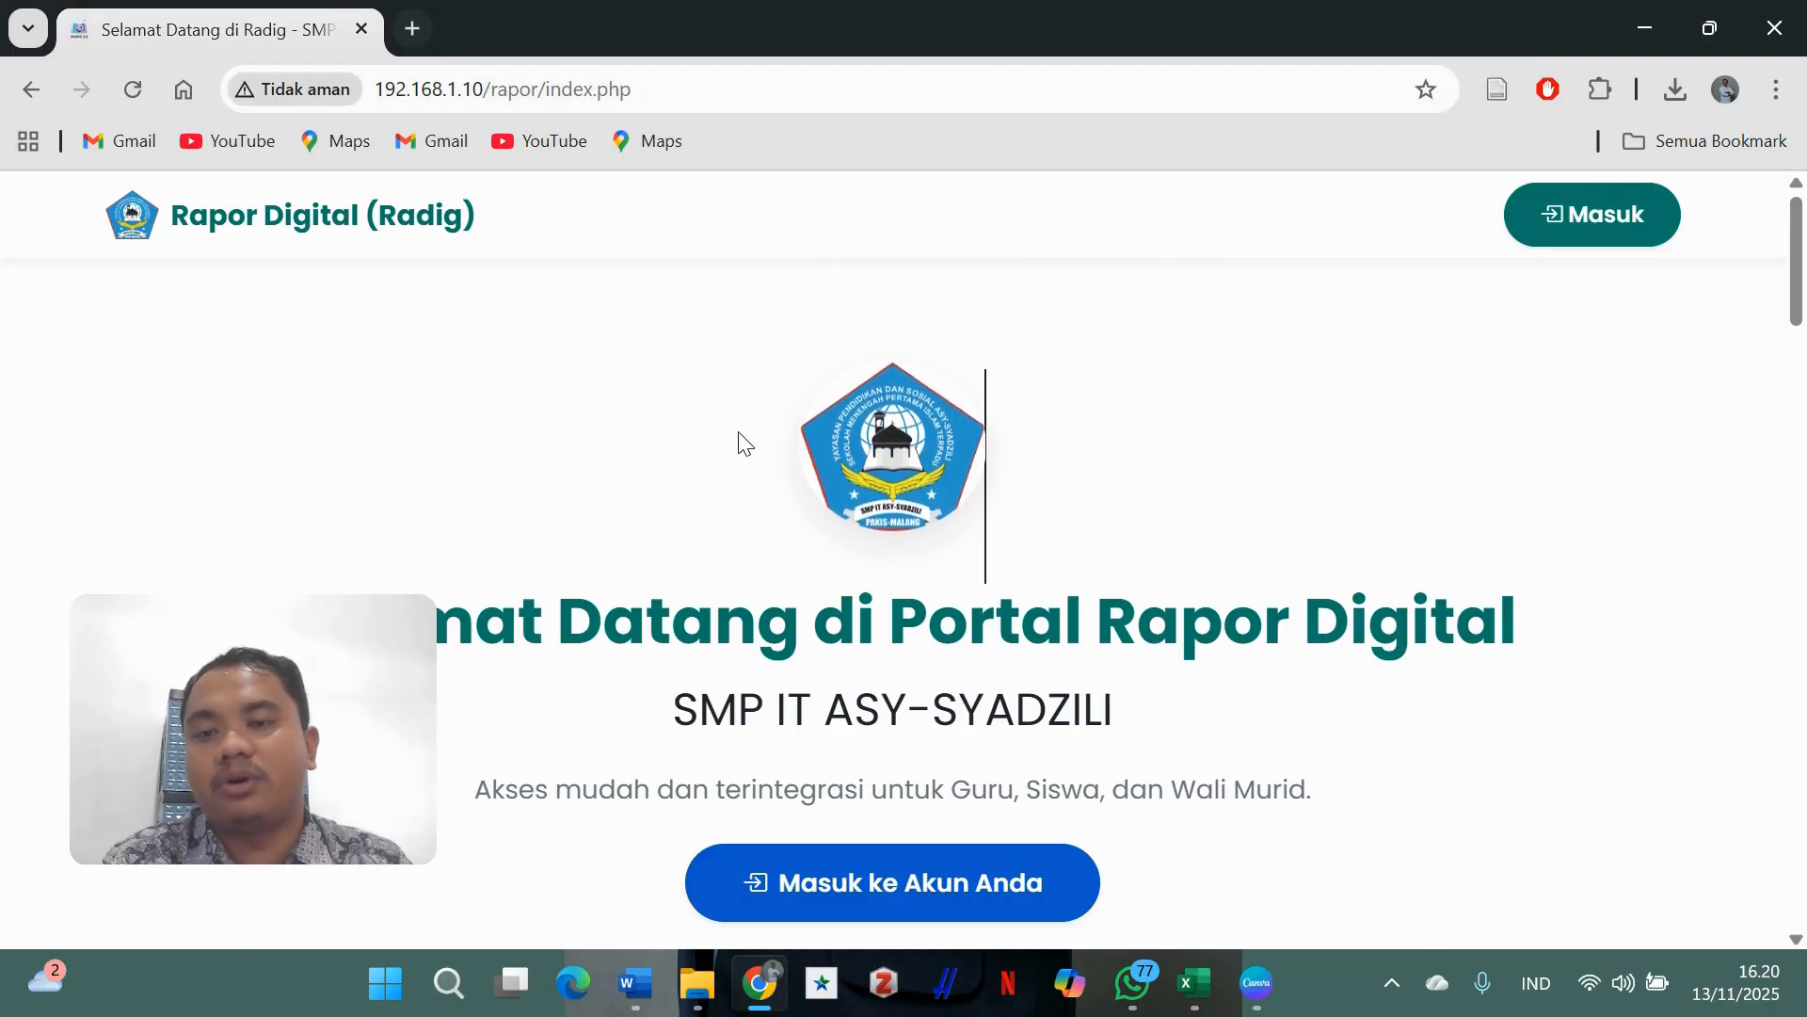
- Open the login form and sign in with the teacher's username and password
{"action": "scroll", "coordinate": [826, 337], "scroll_direction": "down", "scroll_amount": 3}
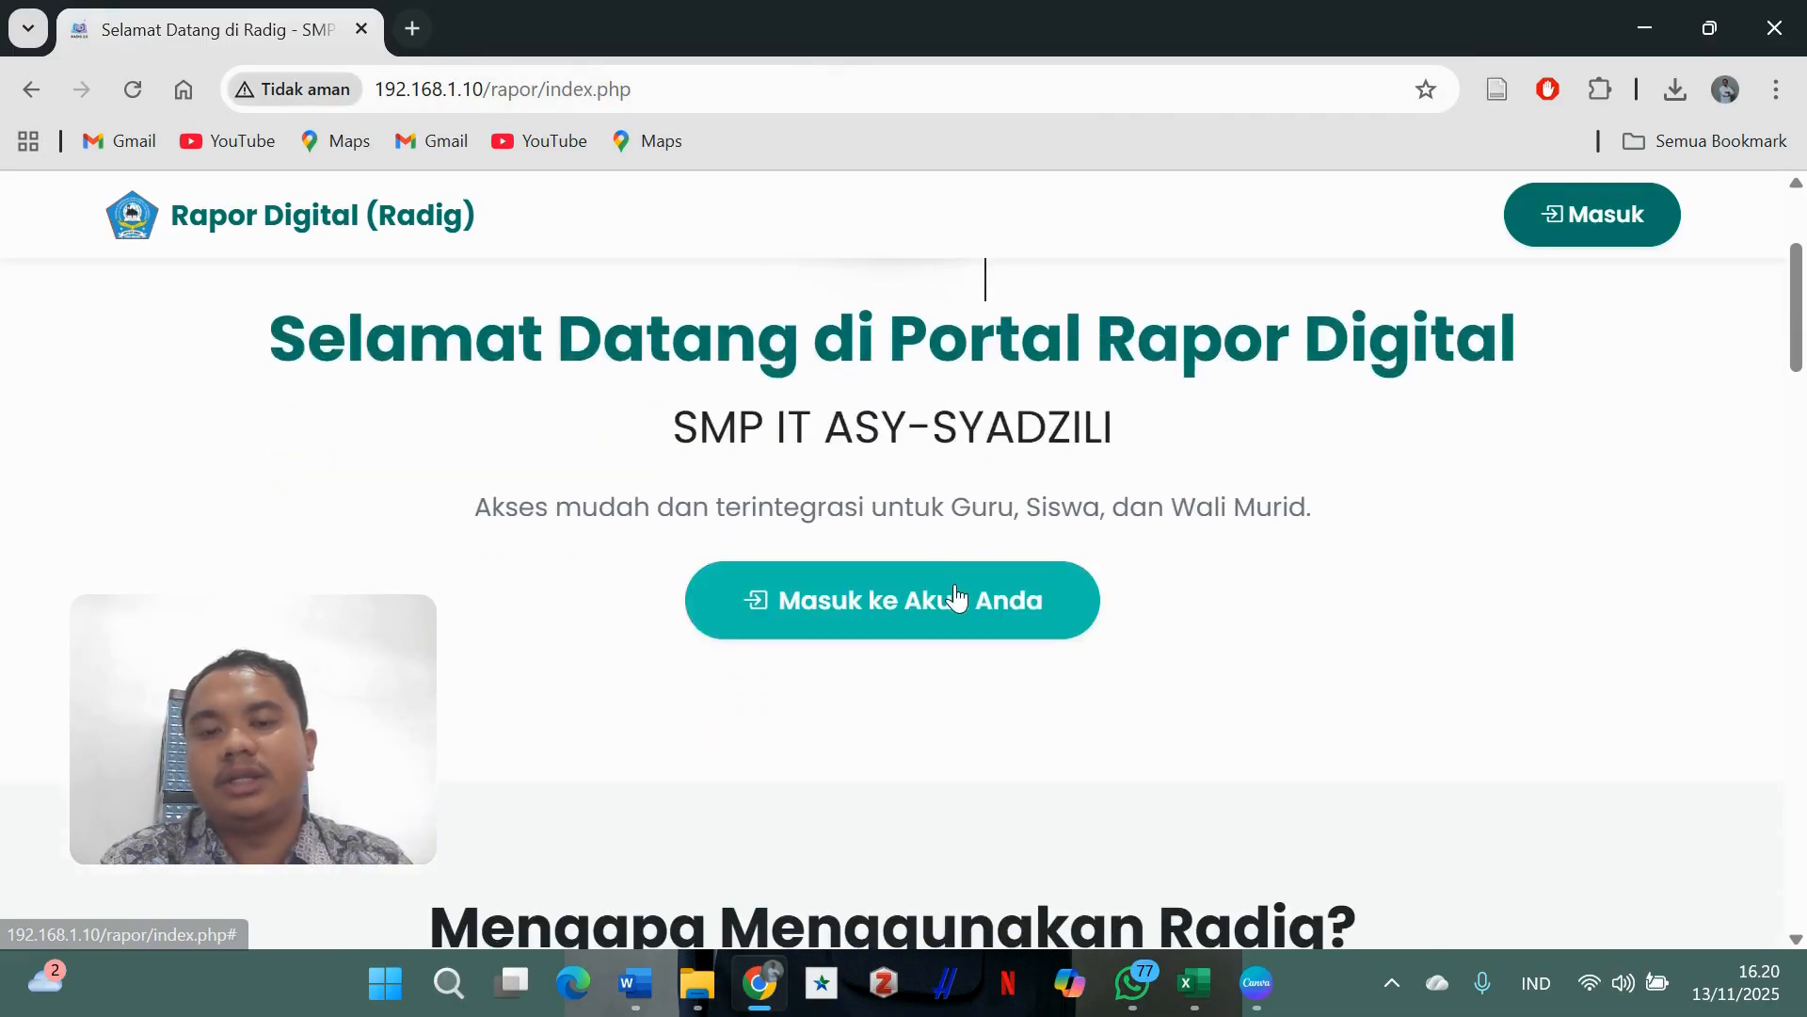
{"action": "scroll", "coordinate": [969, 565], "scroll_direction": "up", "scroll_amount": 3}
{"action": "scroll", "coordinate": [977, 529], "scroll_direction": "down", "scroll_amount": 1}
{"action": "scroll", "coordinate": [976, 529], "scroll_direction": "down", "scroll_amount": 6}
{"action": "scroll", "coordinate": [976, 528], "scroll_direction": "up", "scroll_amount": 6}
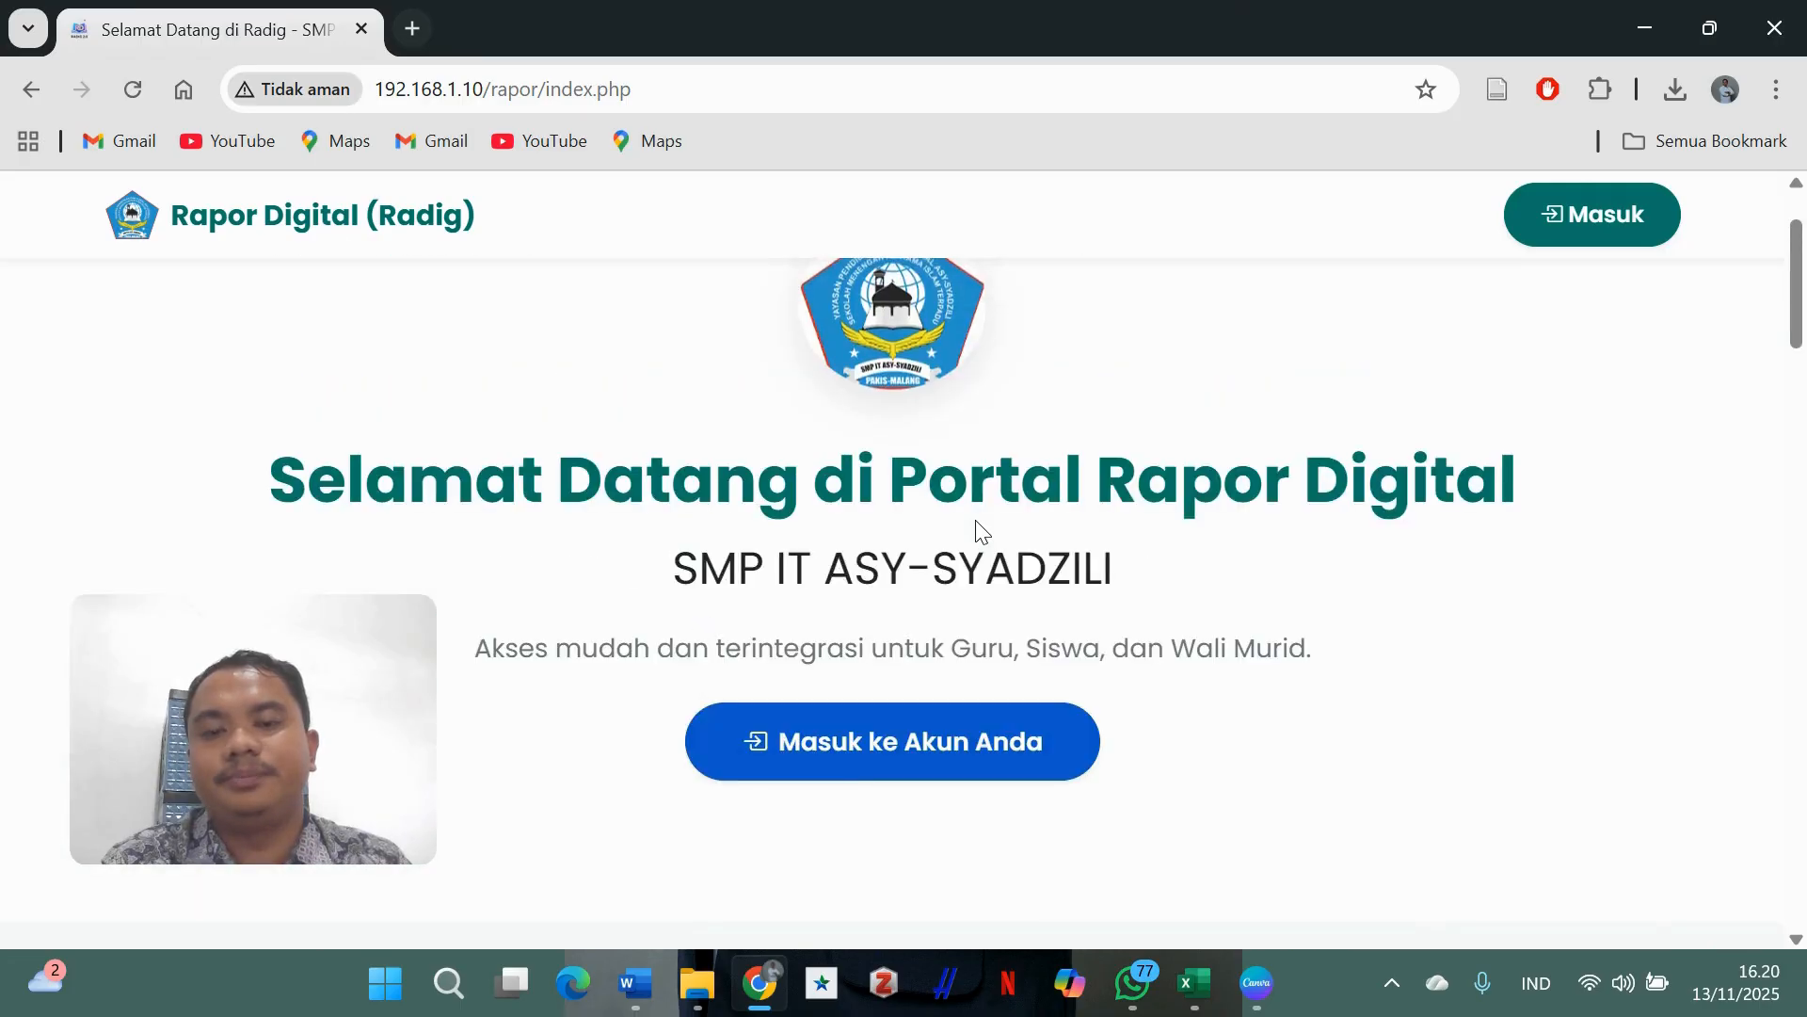
{"action": "scroll", "coordinate": [976, 522], "scroll_direction": "down", "scroll_amount": 3}
{"action": "scroll", "coordinate": [978, 520], "scroll_direction": "up", "scroll_amount": 4}
{"action": "scroll", "coordinate": [978, 521], "scroll_direction": "down", "scroll_amount": 1}
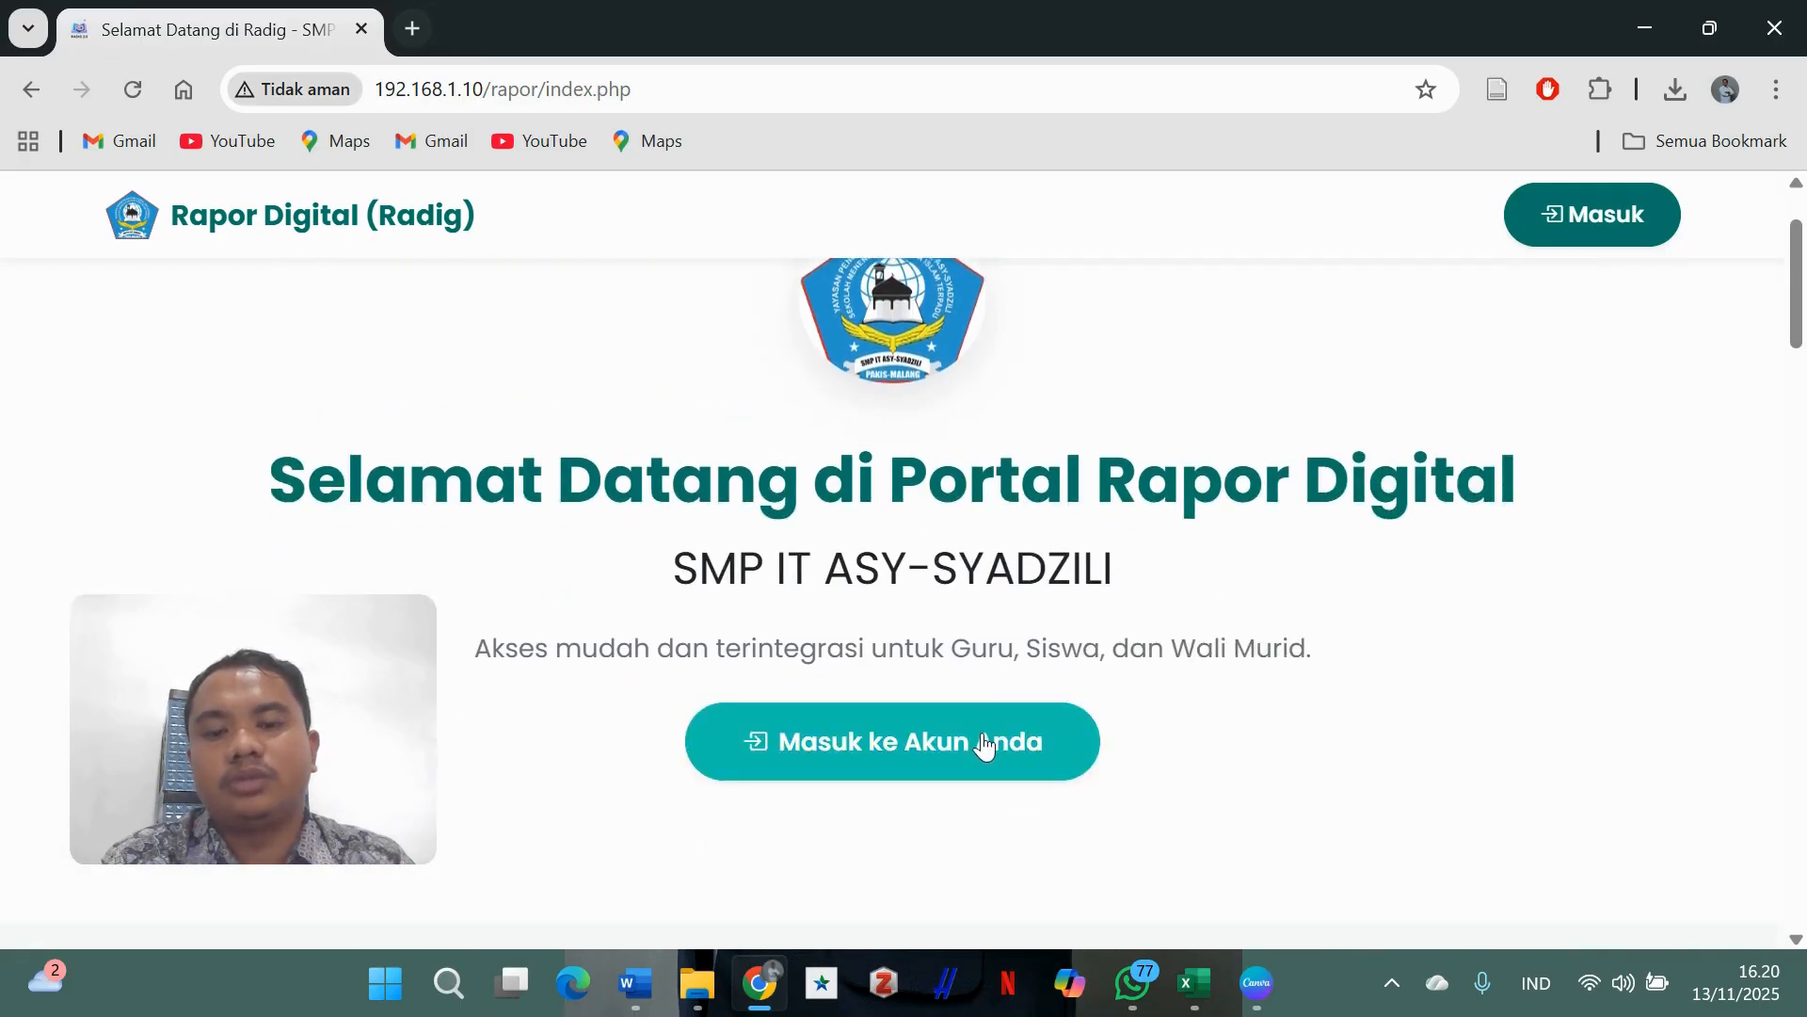
{"action": "left_click", "coordinate": [981, 732]}
{"action": "left_click", "coordinate": [773, 509]}
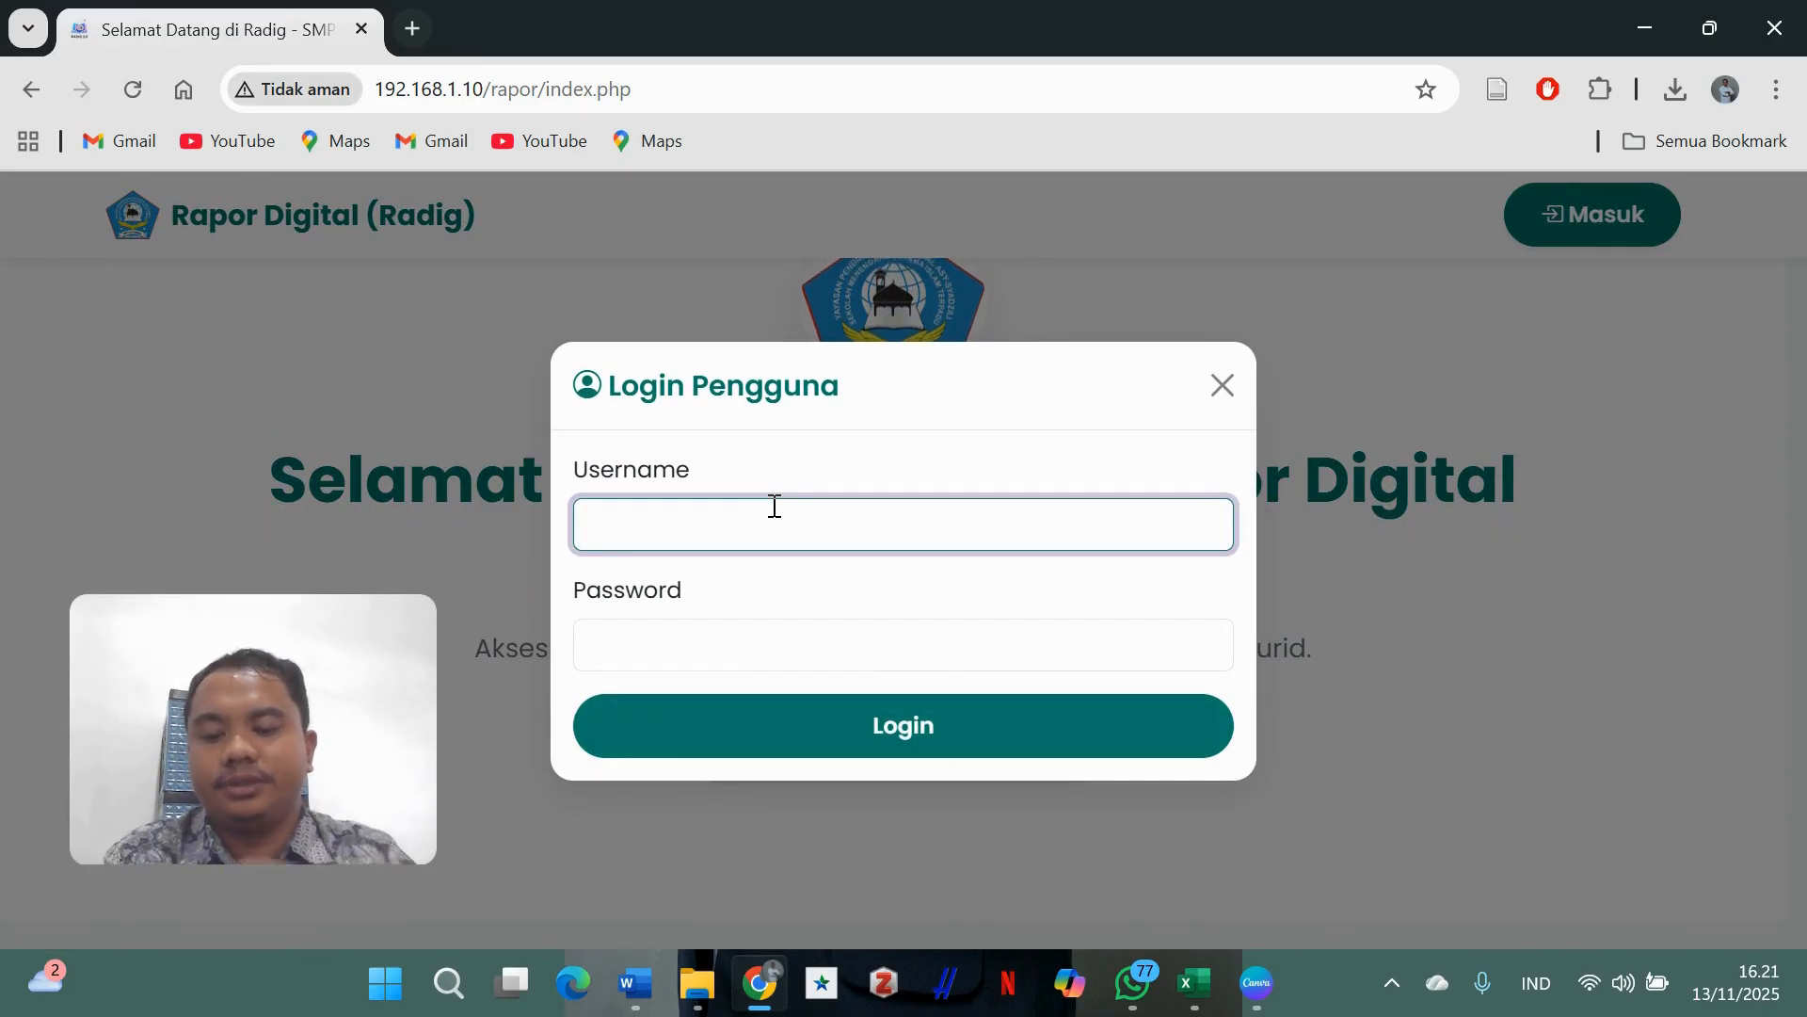
{"action": "type", "text": "guru "}
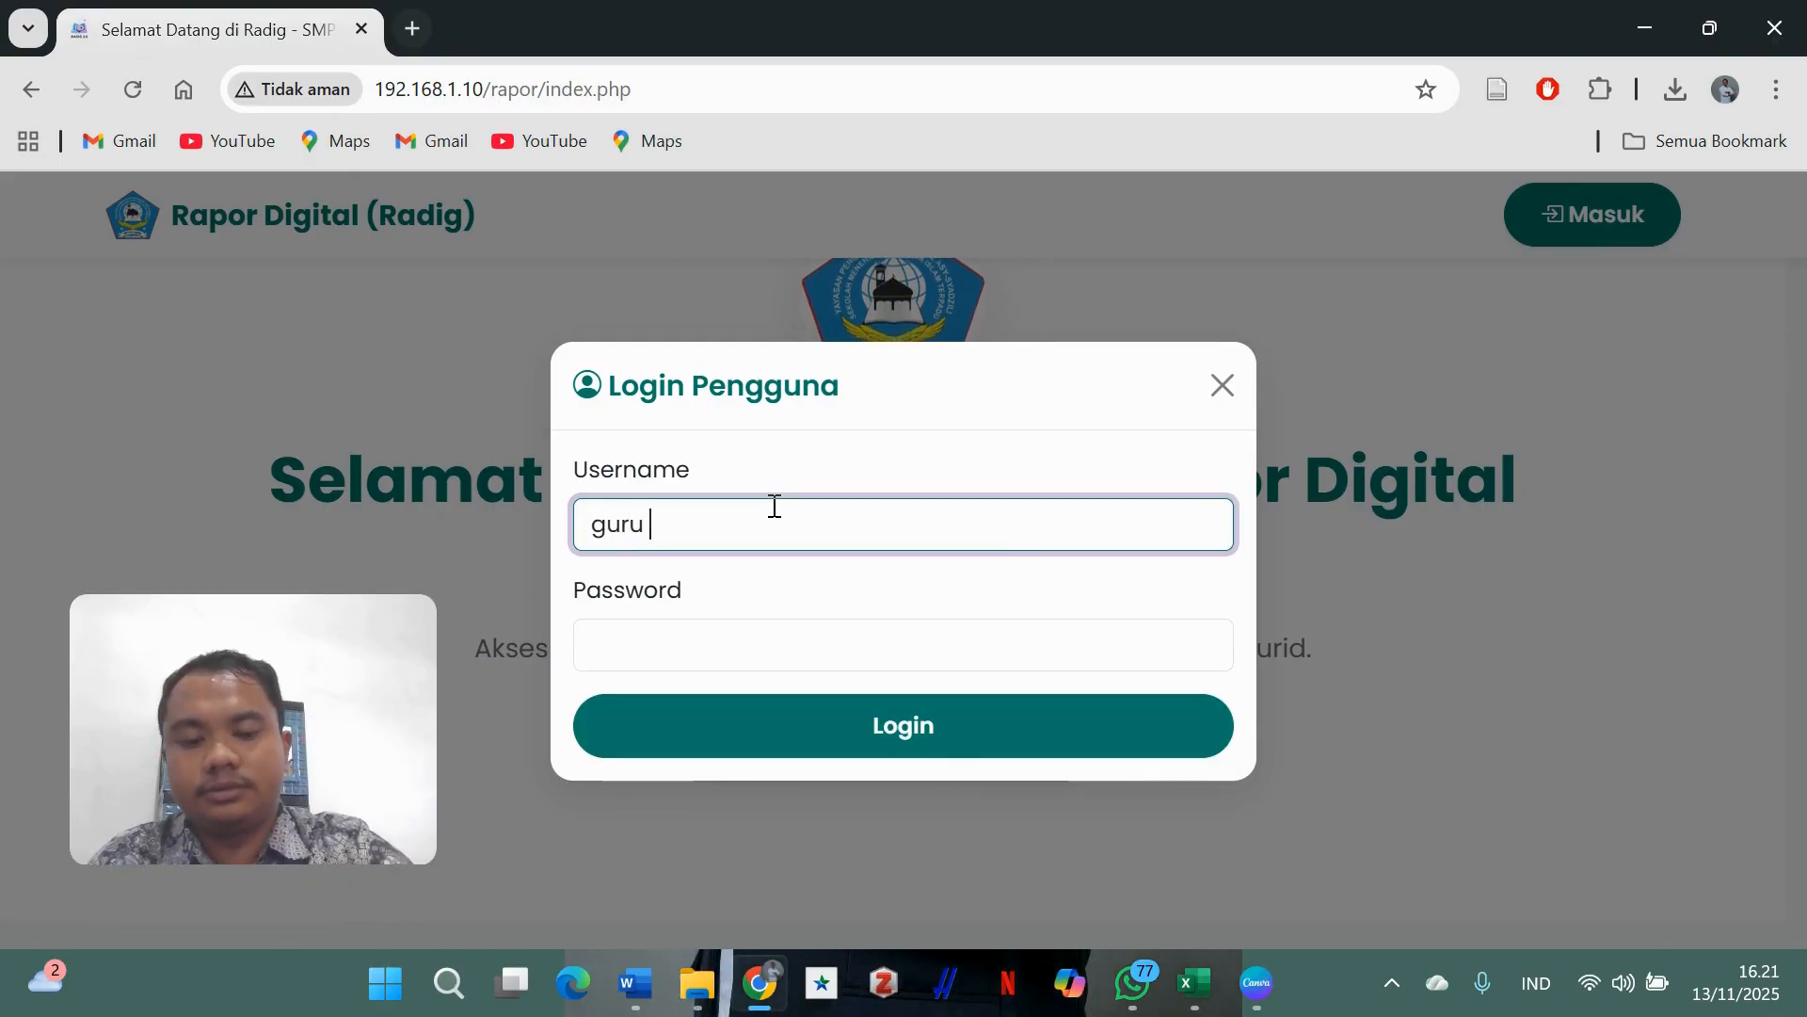
{"action": "type", "text": "- arya"}
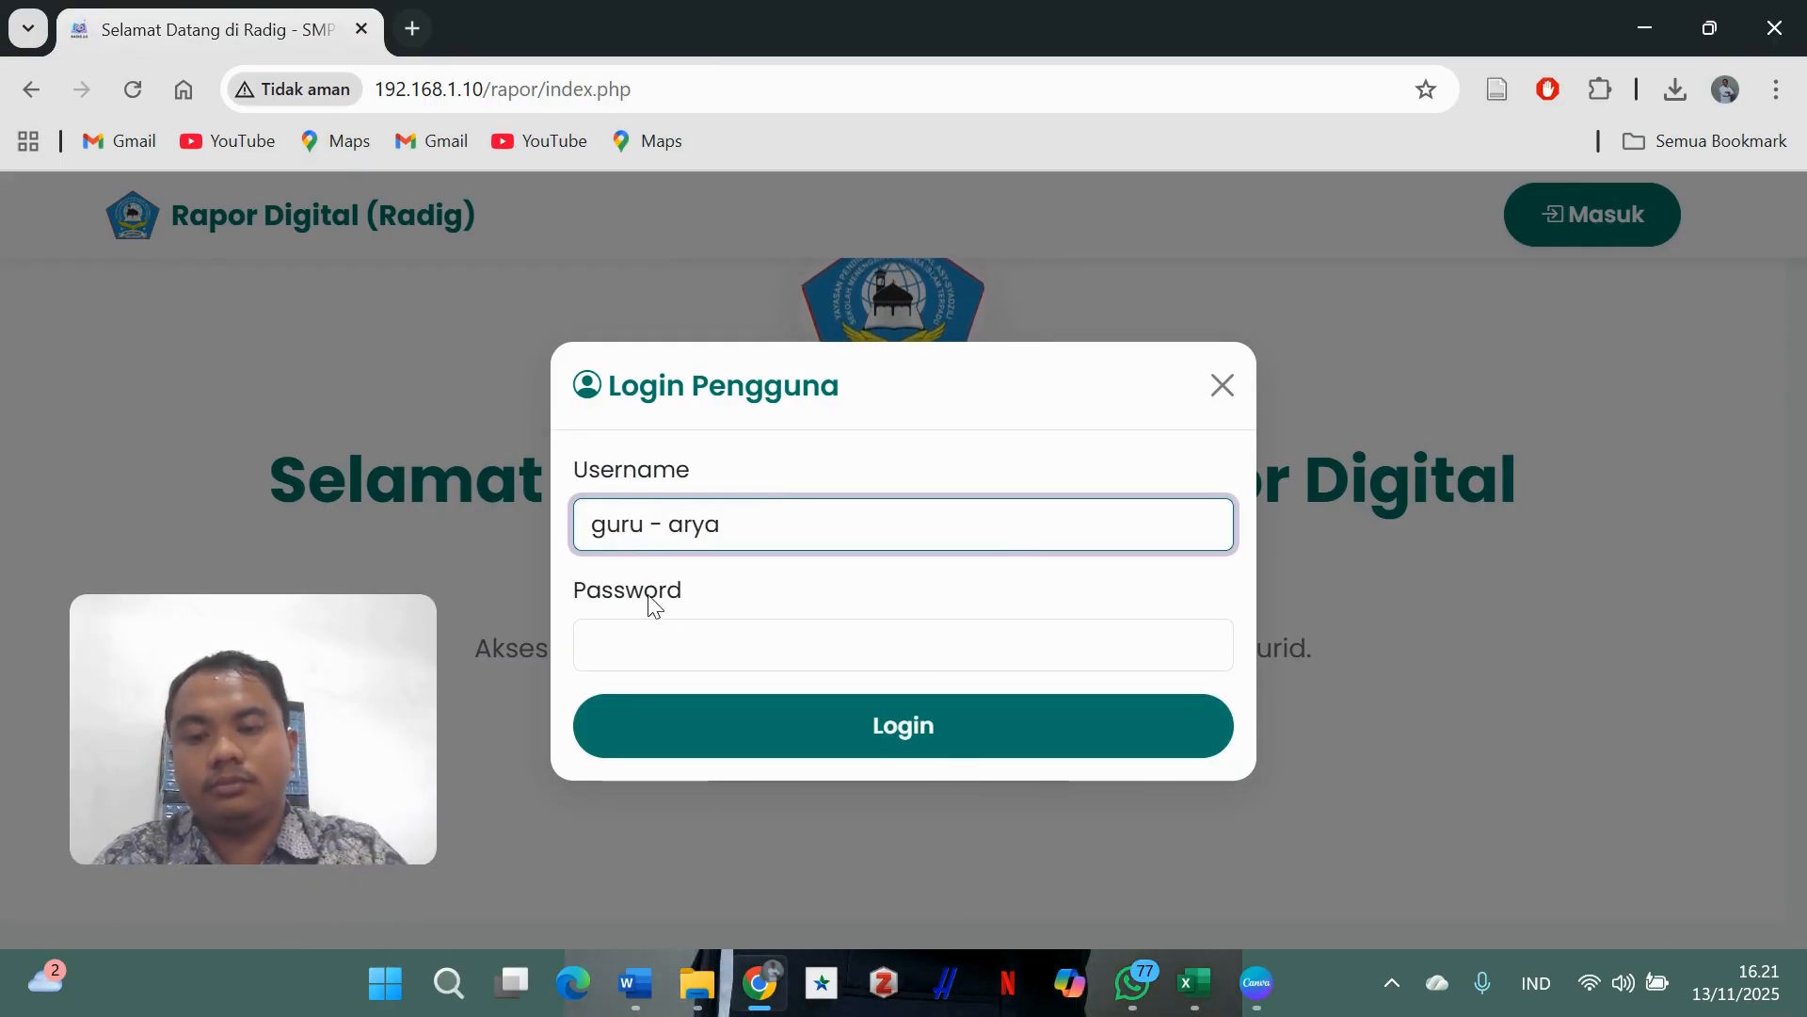
{"action": "left_click", "coordinate": [677, 621]}
{"action": "type", "text": "1234"}
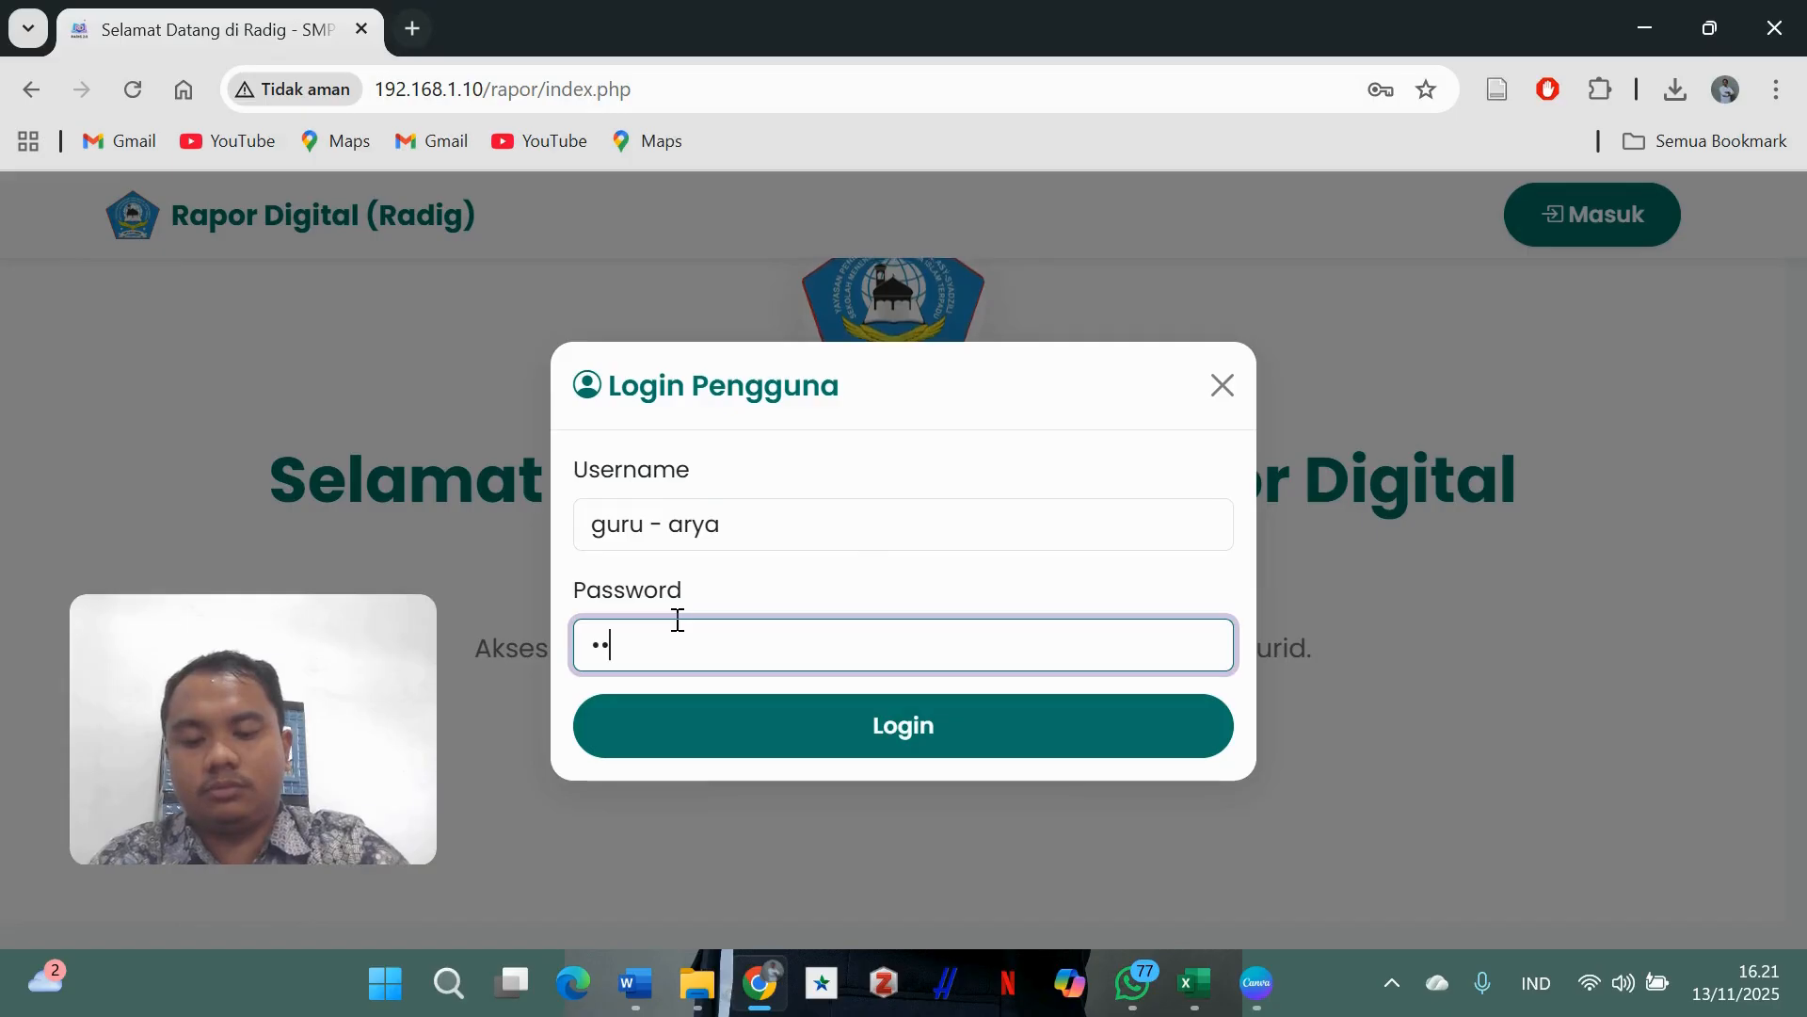
{"action": "type", "text": "56789"}
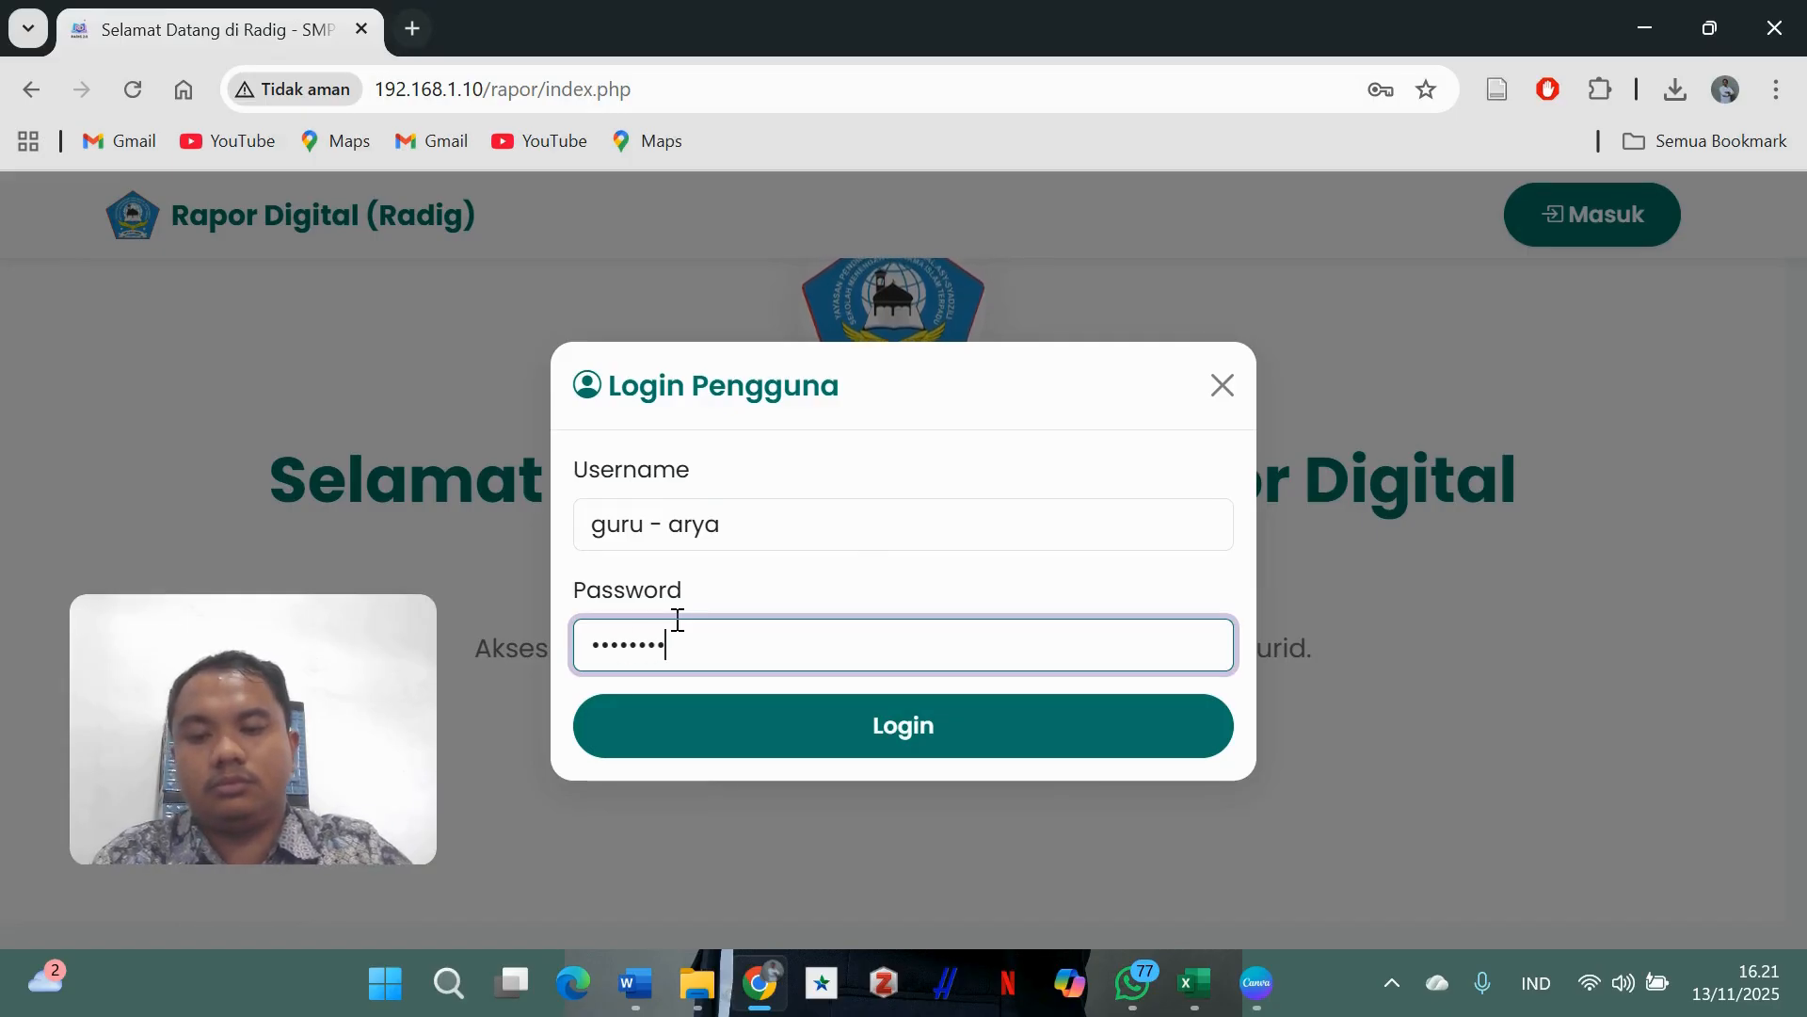
{"action": "left_click", "coordinate": [861, 737]}
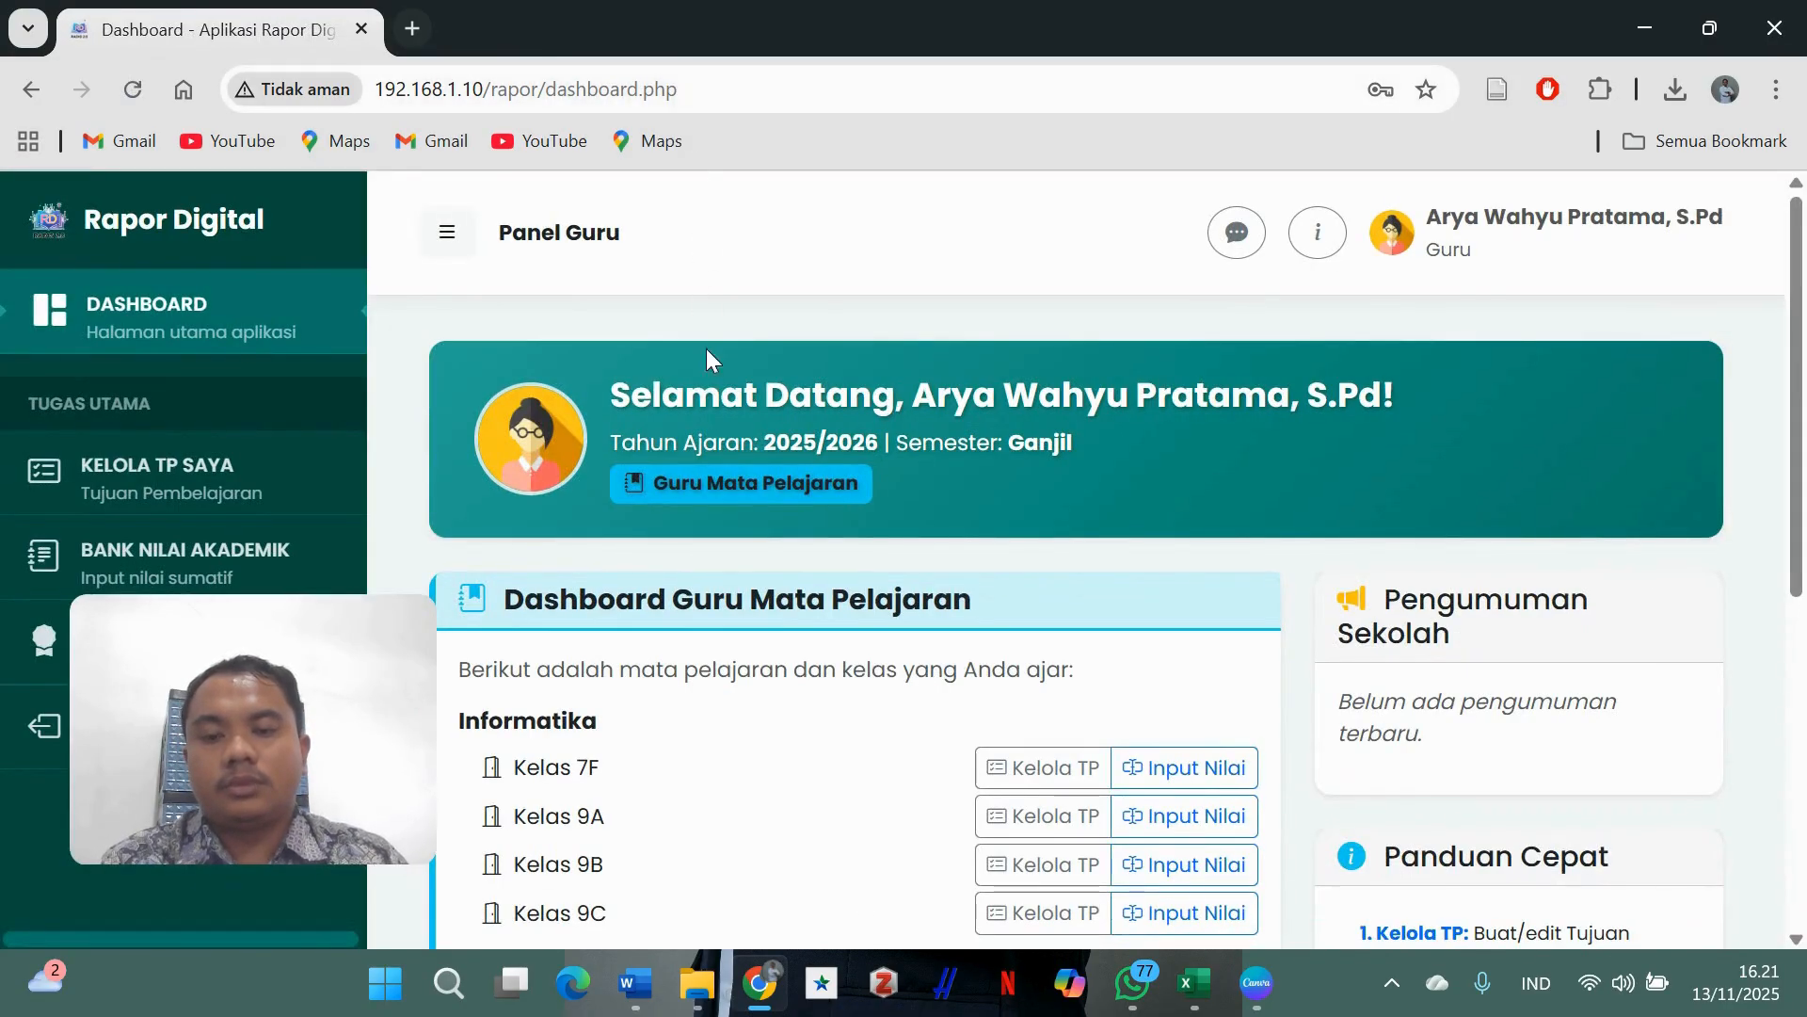
- Scroll the Panel Guru dashboard to review the Informatika and Bahasa Arab class lists
{"action": "scroll", "coordinate": [847, 423], "scroll_direction": "down", "scroll_amount": 4}
{"action": "scroll", "coordinate": [847, 405], "scroll_direction": "up", "scroll_amount": 4}
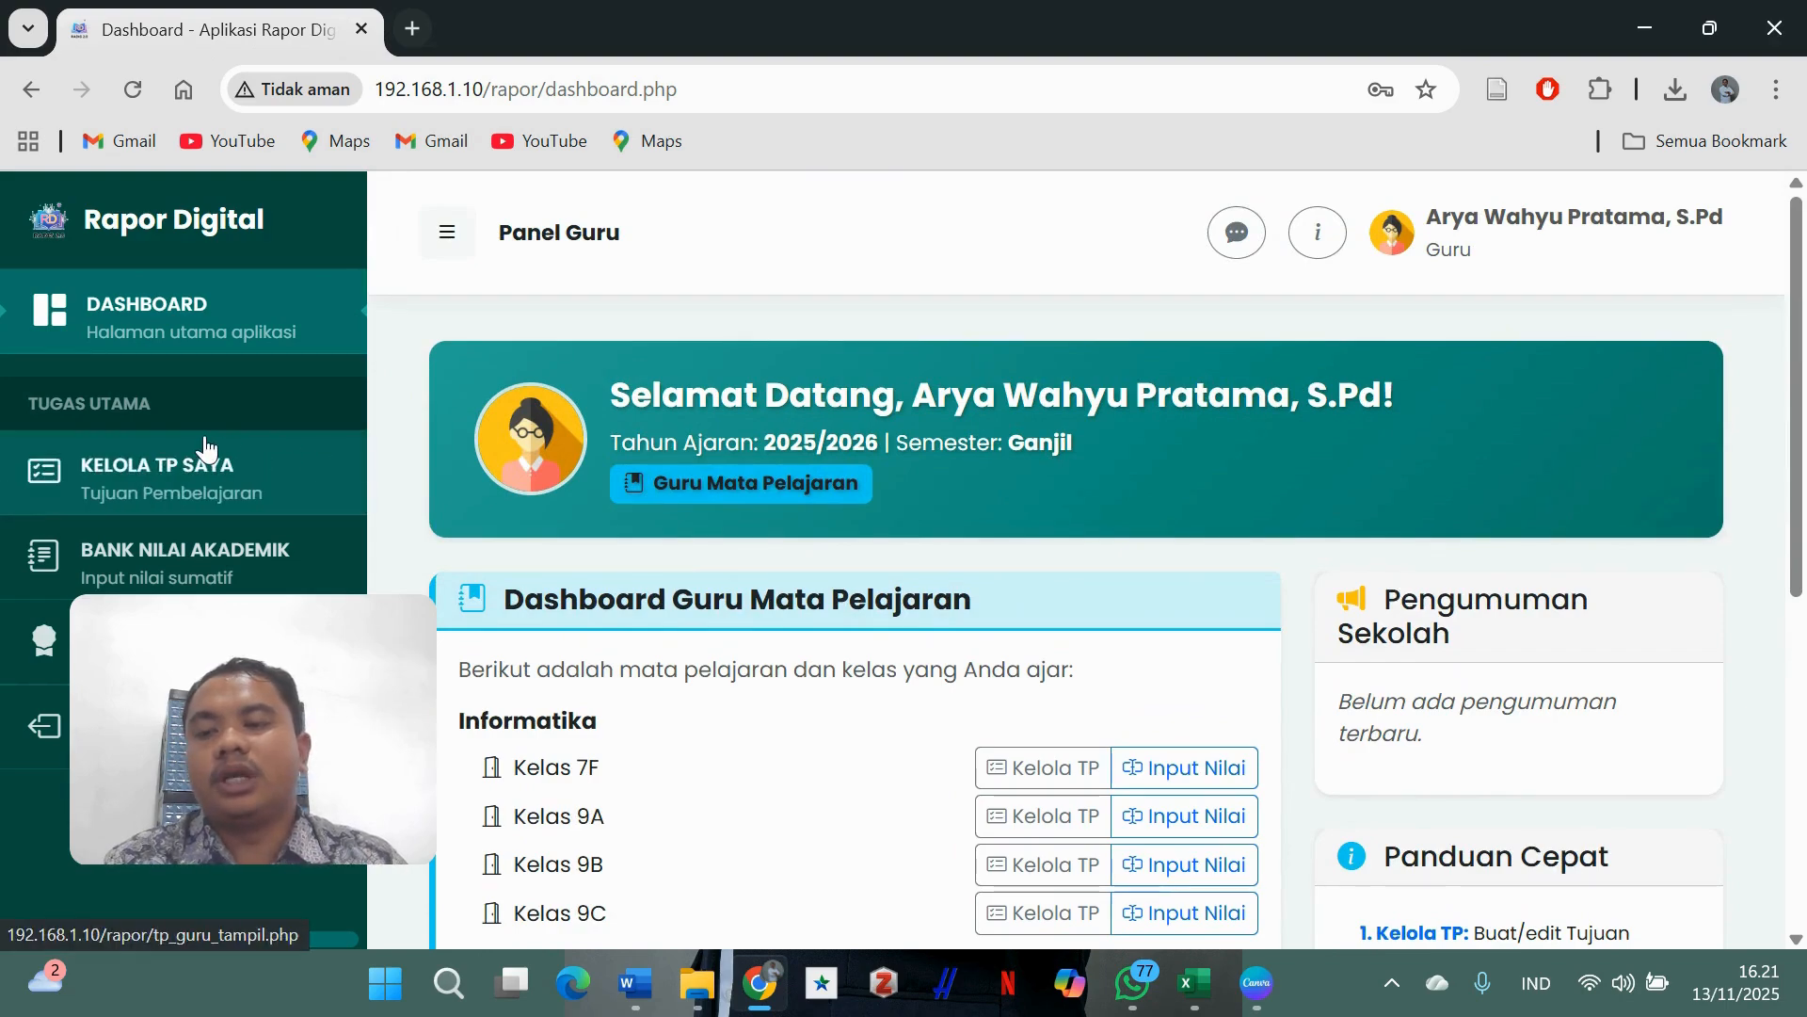
{"action": "scroll", "coordinate": [207, 450], "scroll_direction": "down", "scroll_amount": 3}
{"action": "scroll", "coordinate": [207, 450], "scroll_direction": "up", "scroll_amount": 3}
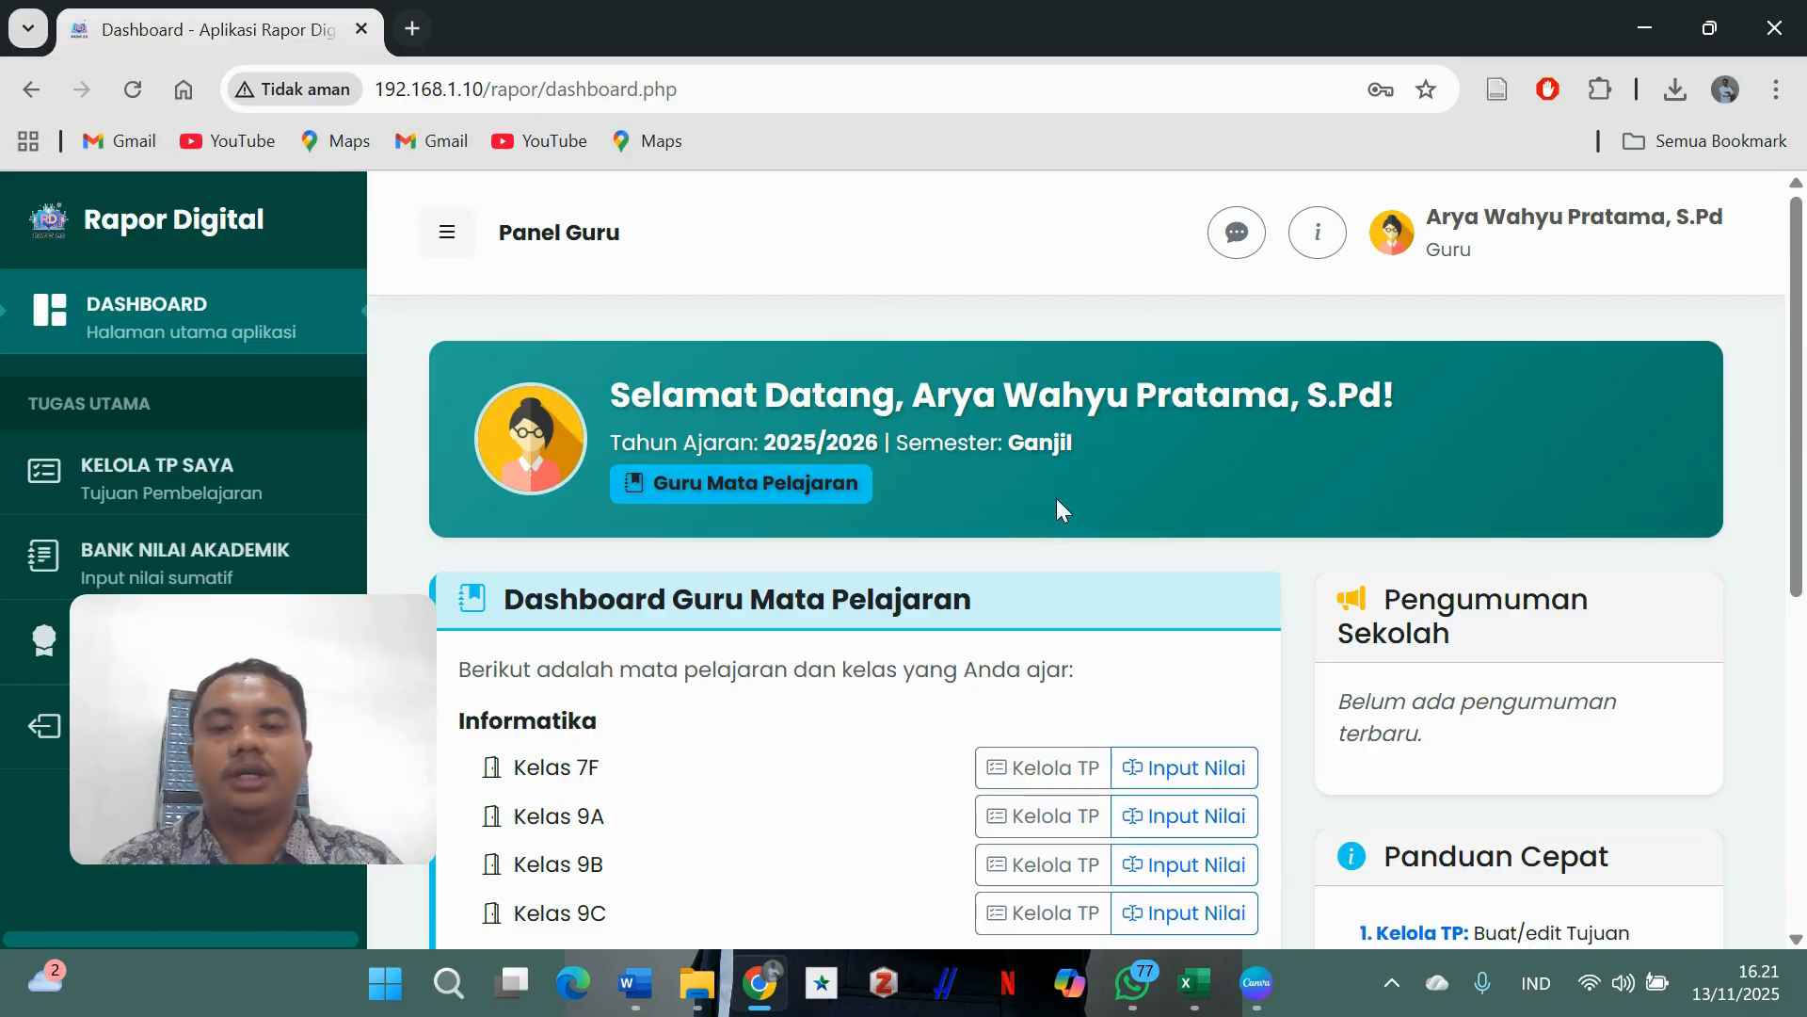
{"action": "scroll", "coordinate": [1047, 509], "scroll_direction": "down", "scroll_amount": 3}
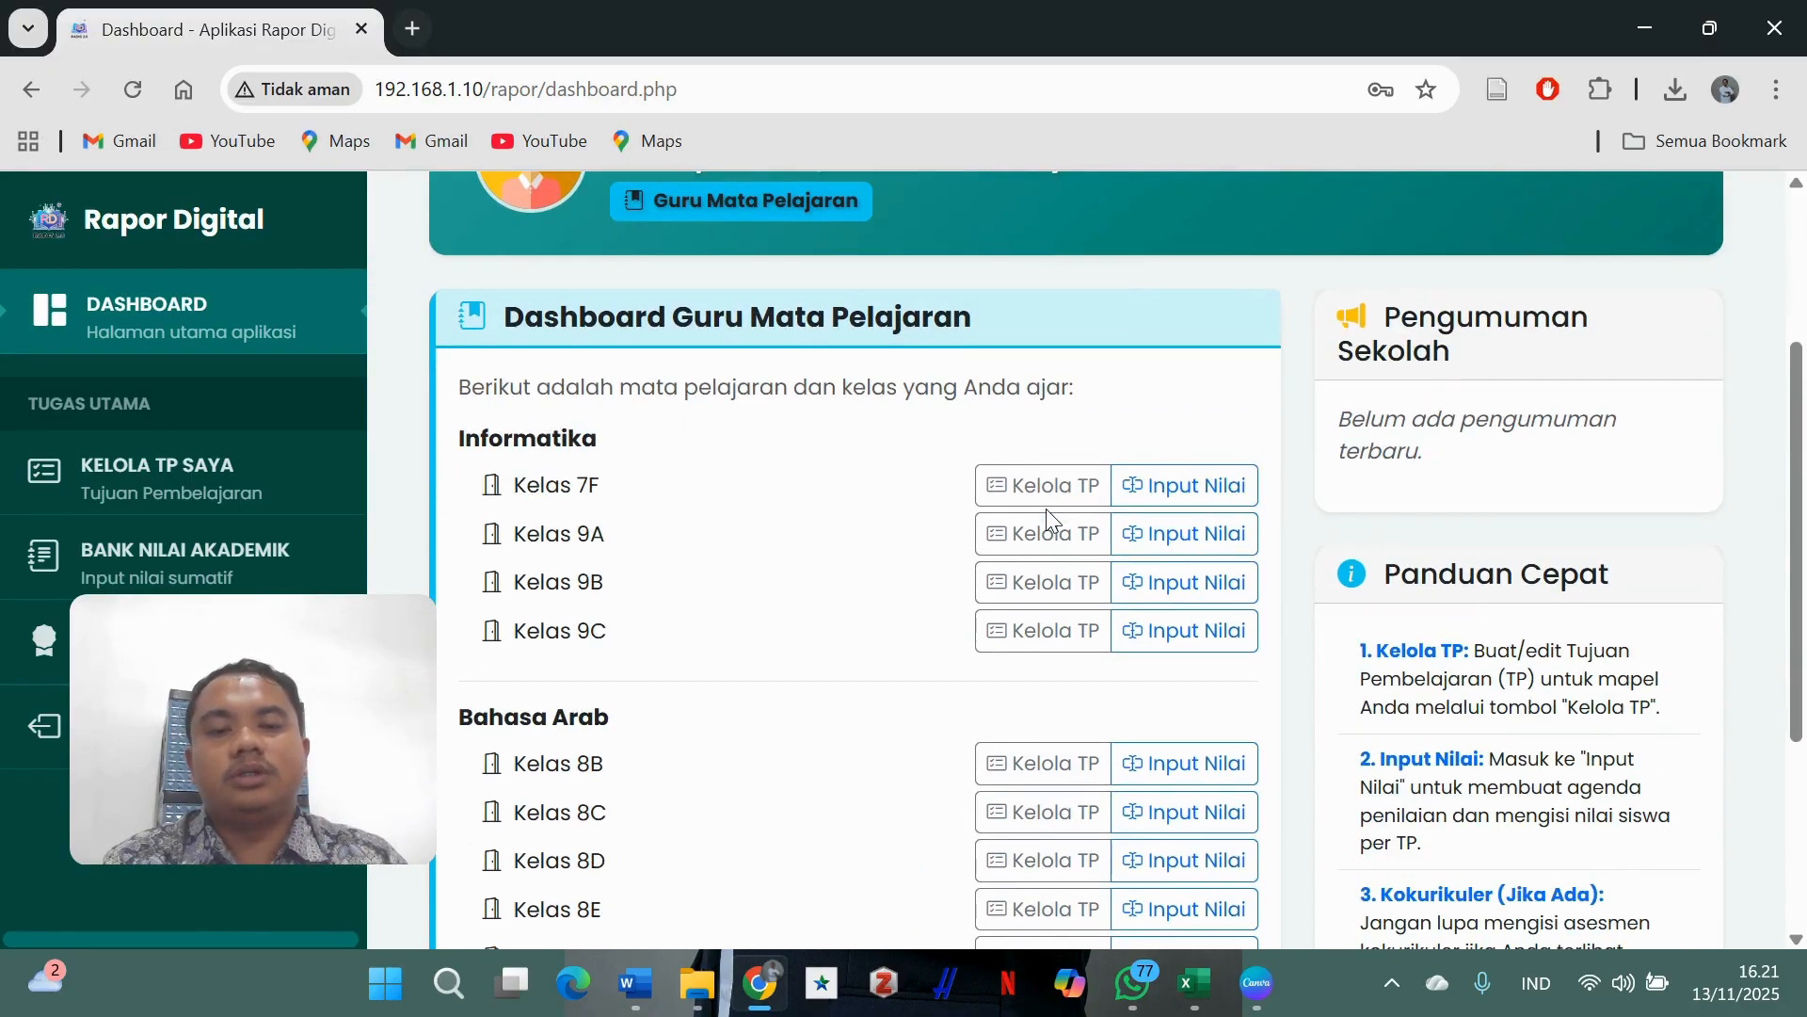
{"action": "scroll", "coordinate": [1045, 517], "scroll_direction": "down", "scroll_amount": 4}
{"action": "scroll", "coordinate": [1042, 528], "scroll_direction": "up", "scroll_amount": 7}
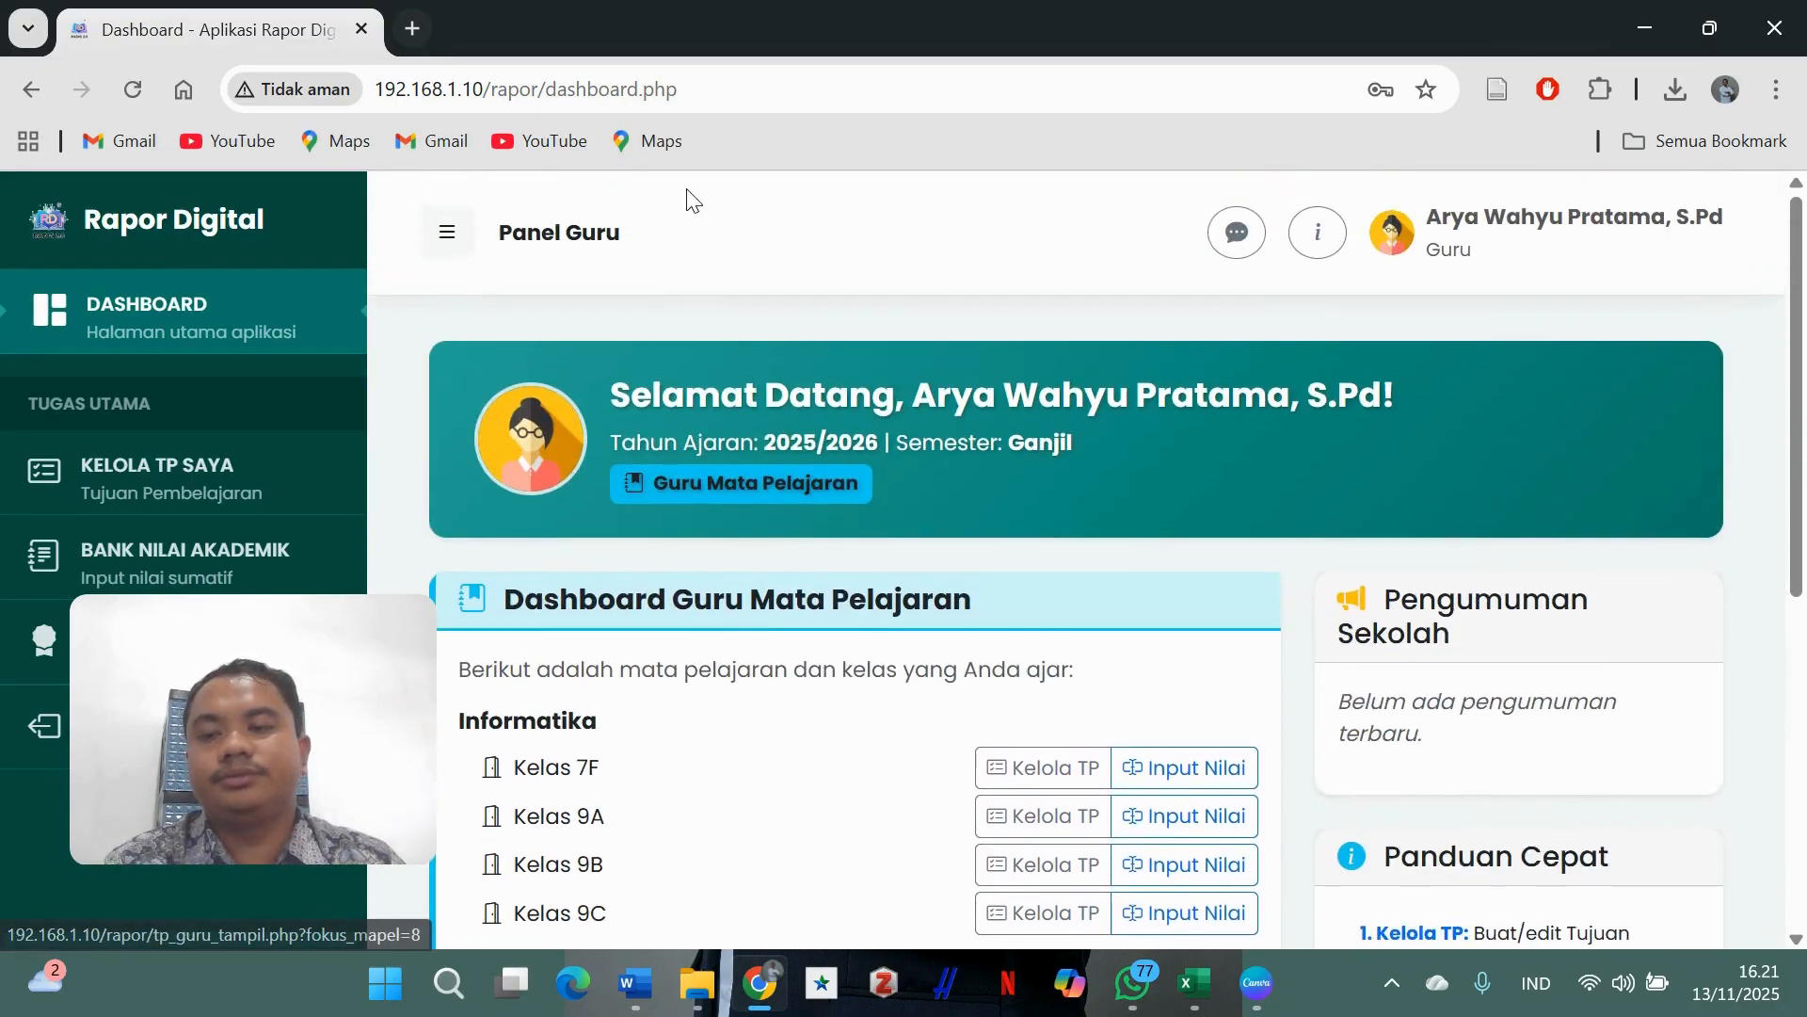
- Bring up the TP dalam 1 Semester document and highlight the five-objective numbered list
{"action": "left_click", "coordinate": [640, 954]}
{"action": "left_click", "coordinate": [884, 561]}
{"action": "scroll", "coordinate": [884, 562], "scroll_direction": "up", "scroll_amount": 1}
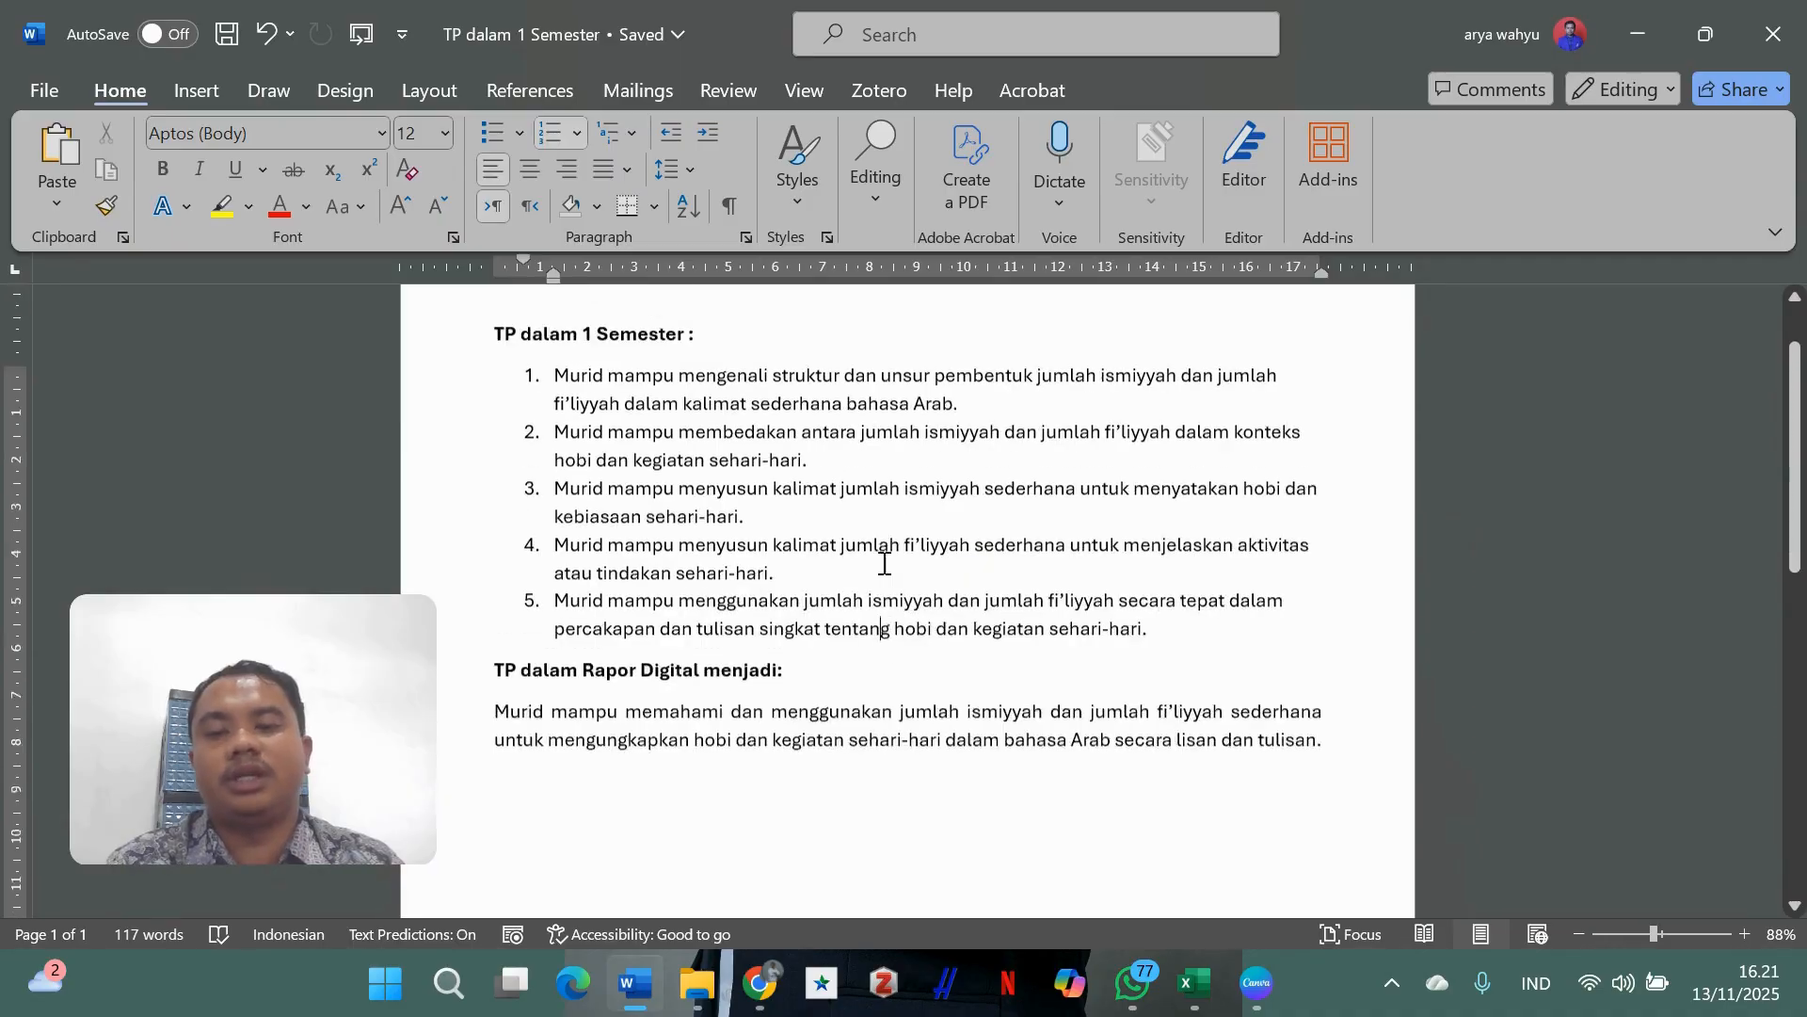
{"action": "scroll", "coordinate": [884, 563], "scroll_direction": "up", "scroll_amount": 1}
{"action": "scroll", "coordinate": [884, 563], "scroll_direction": "down", "scroll_amount": 2}
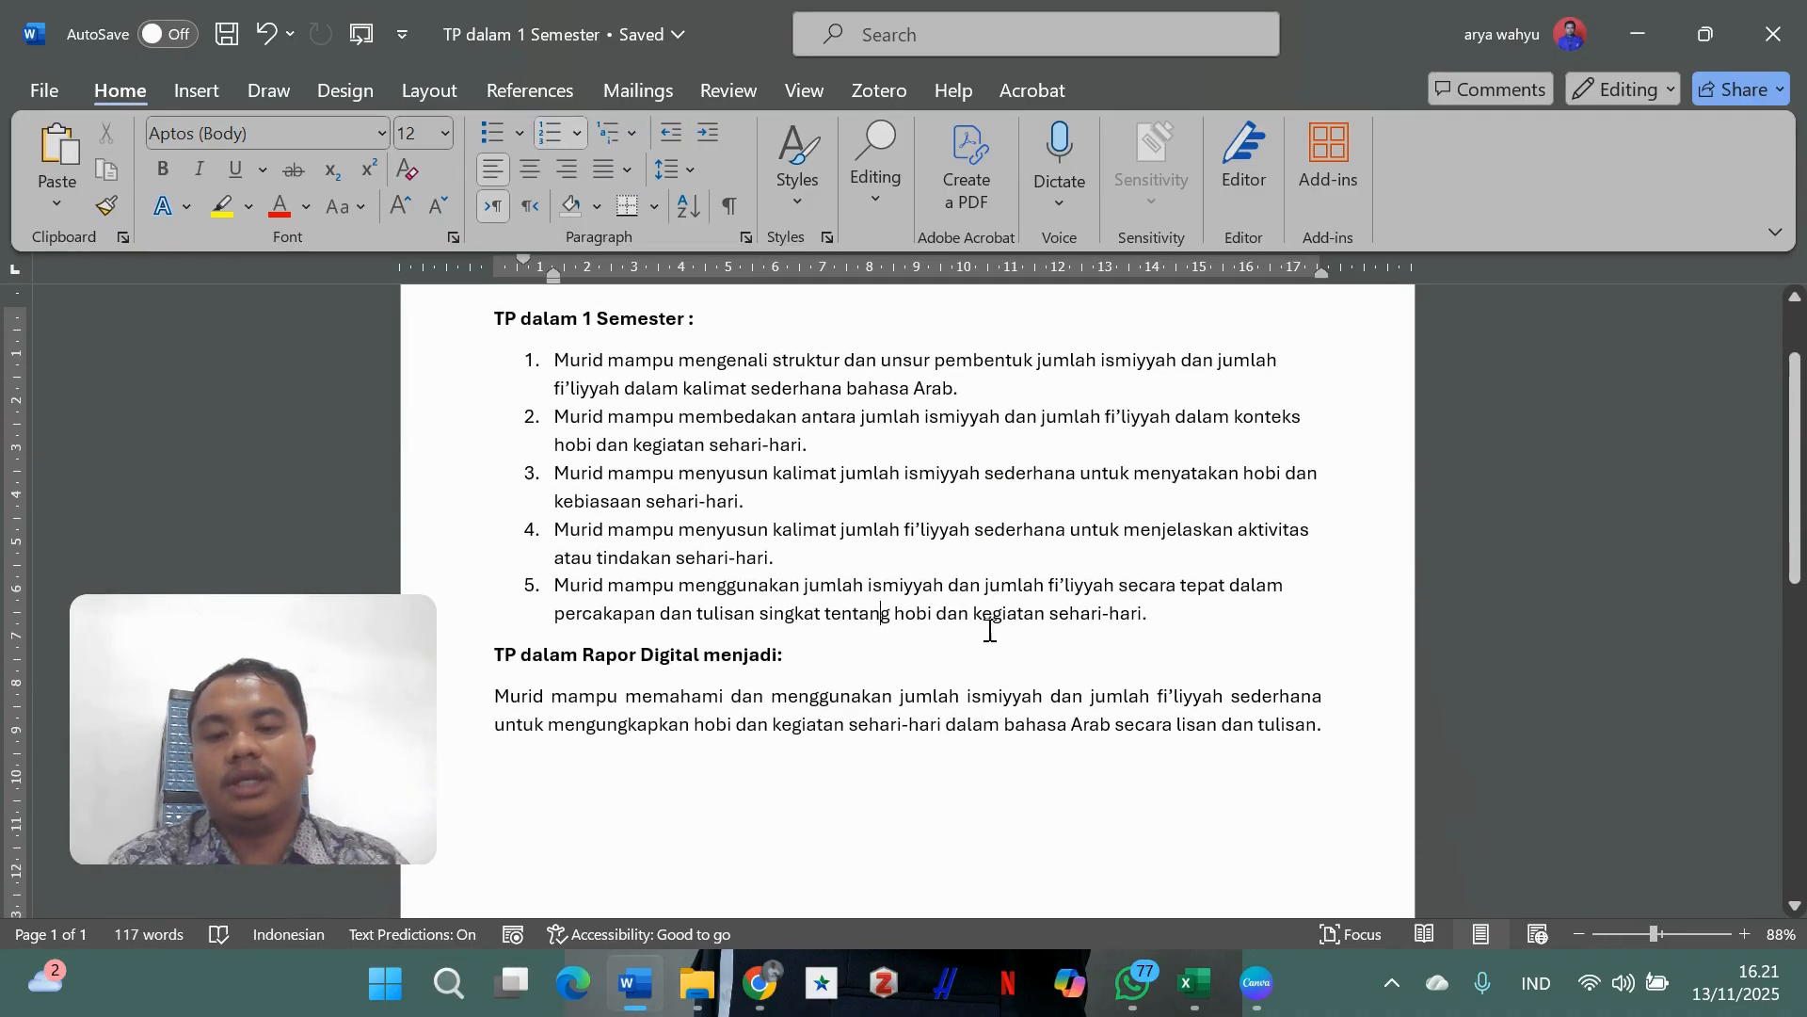
{"action": "scroll", "coordinate": [1224, 640], "scroll_direction": "up", "scroll_amount": 1}
{"action": "left_click_drag", "start_coordinate": [1184, 690], "coordinate": [595, 422]}
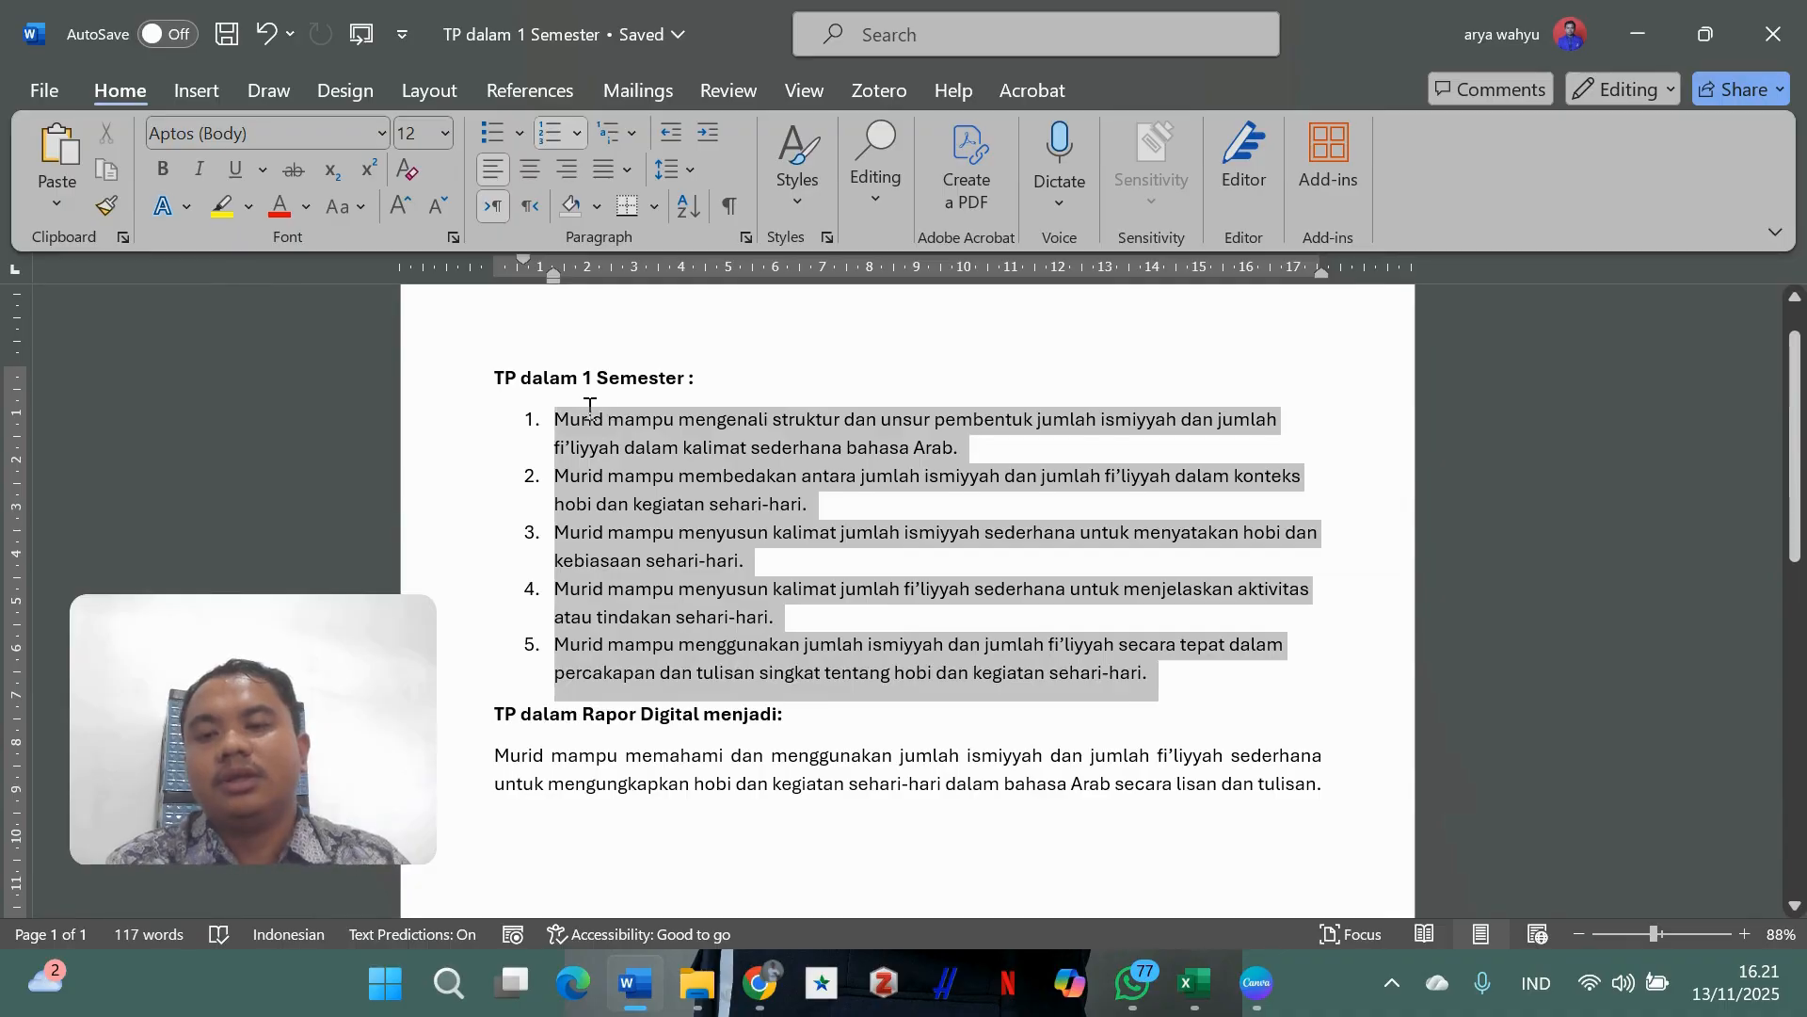
{"action": "left_click", "coordinate": [709, 461]}
- Highlight the condensed Rapor Digital objective paragraph at the end of the document
{"action": "scroll", "coordinate": [710, 466], "scroll_direction": "down", "scroll_amount": 1}
{"action": "left_click", "coordinate": [735, 664]}
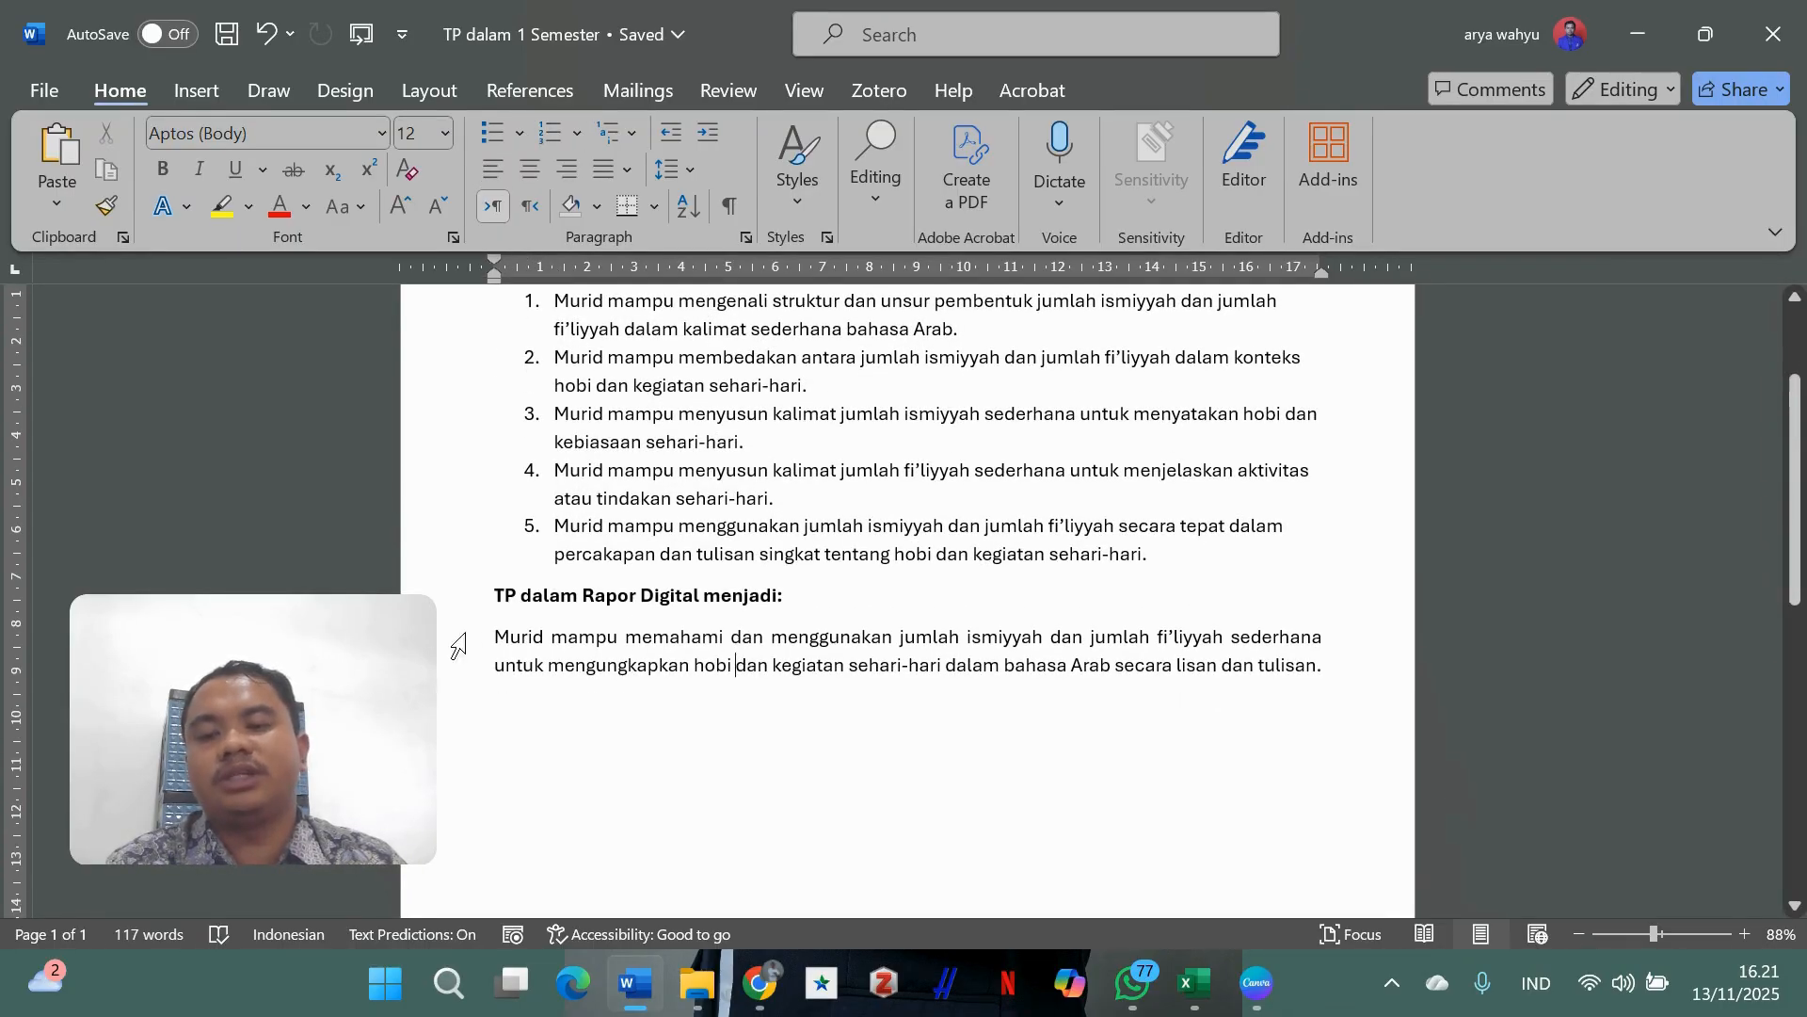
{"action": "left_click_drag", "start_coordinate": [546, 639], "coordinate": [1346, 682]}
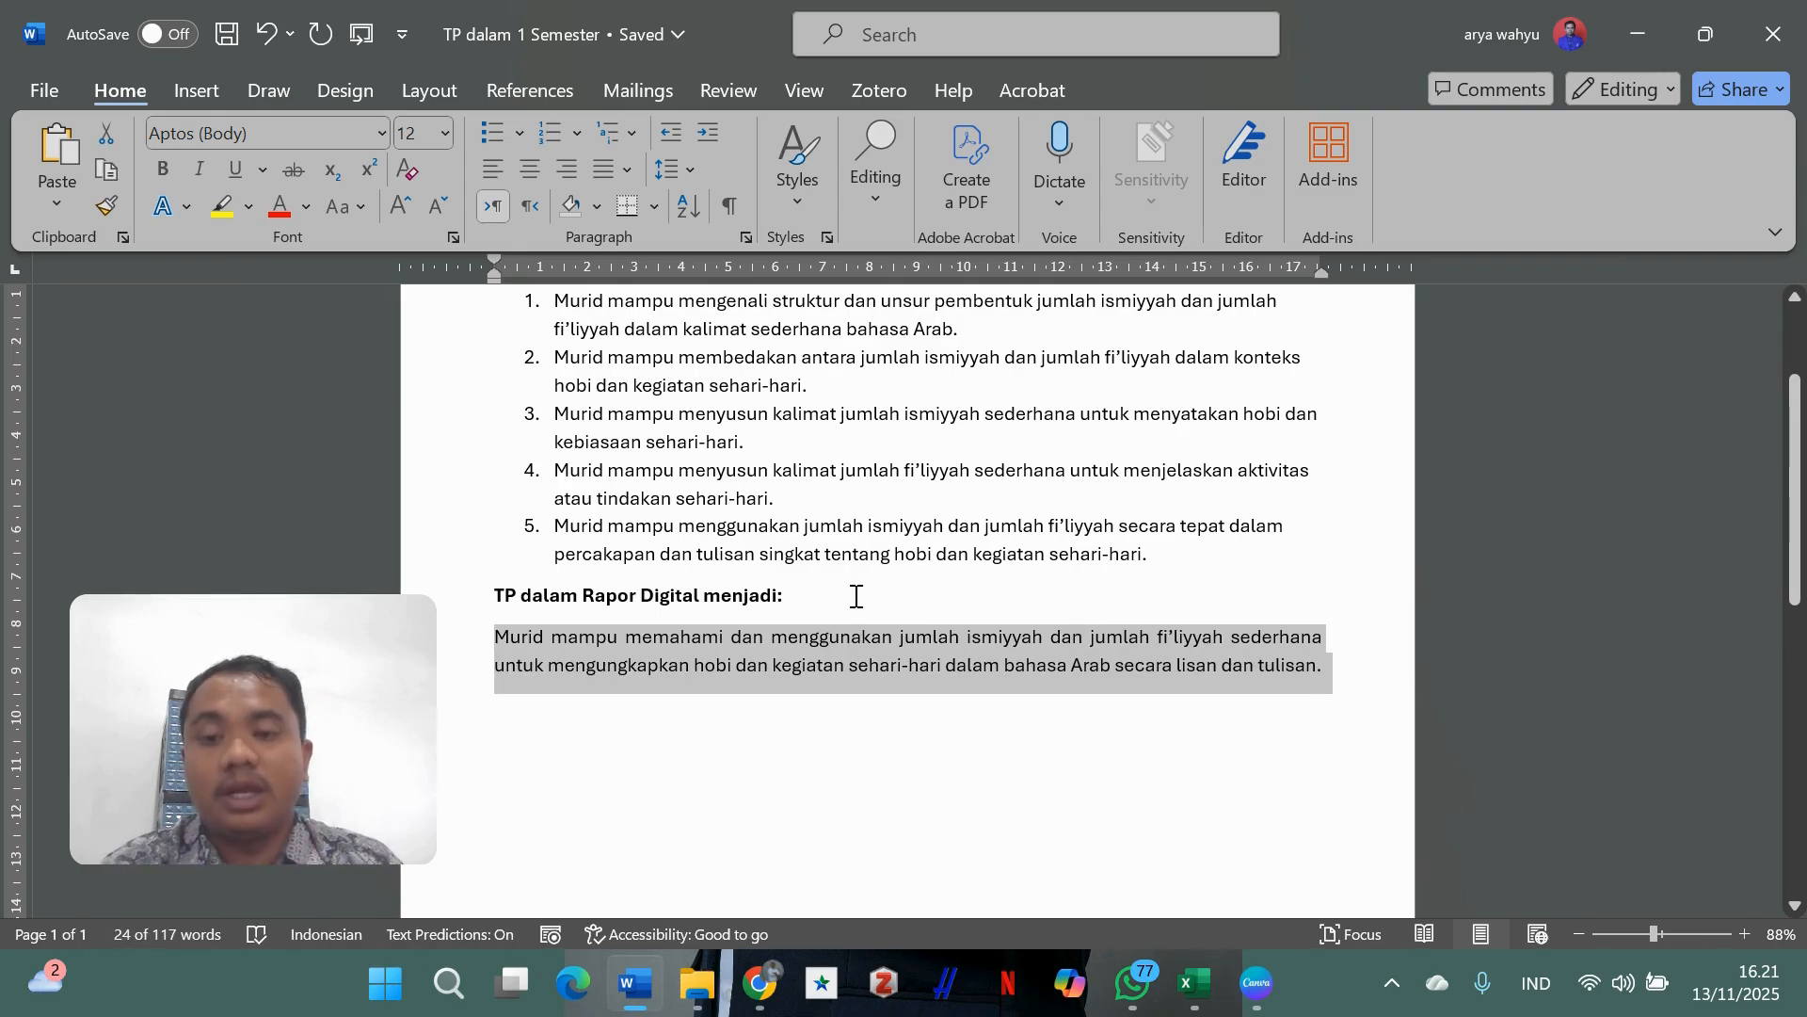
{"action": "scroll", "coordinate": [877, 581], "scroll_direction": "up", "scroll_amount": 1}
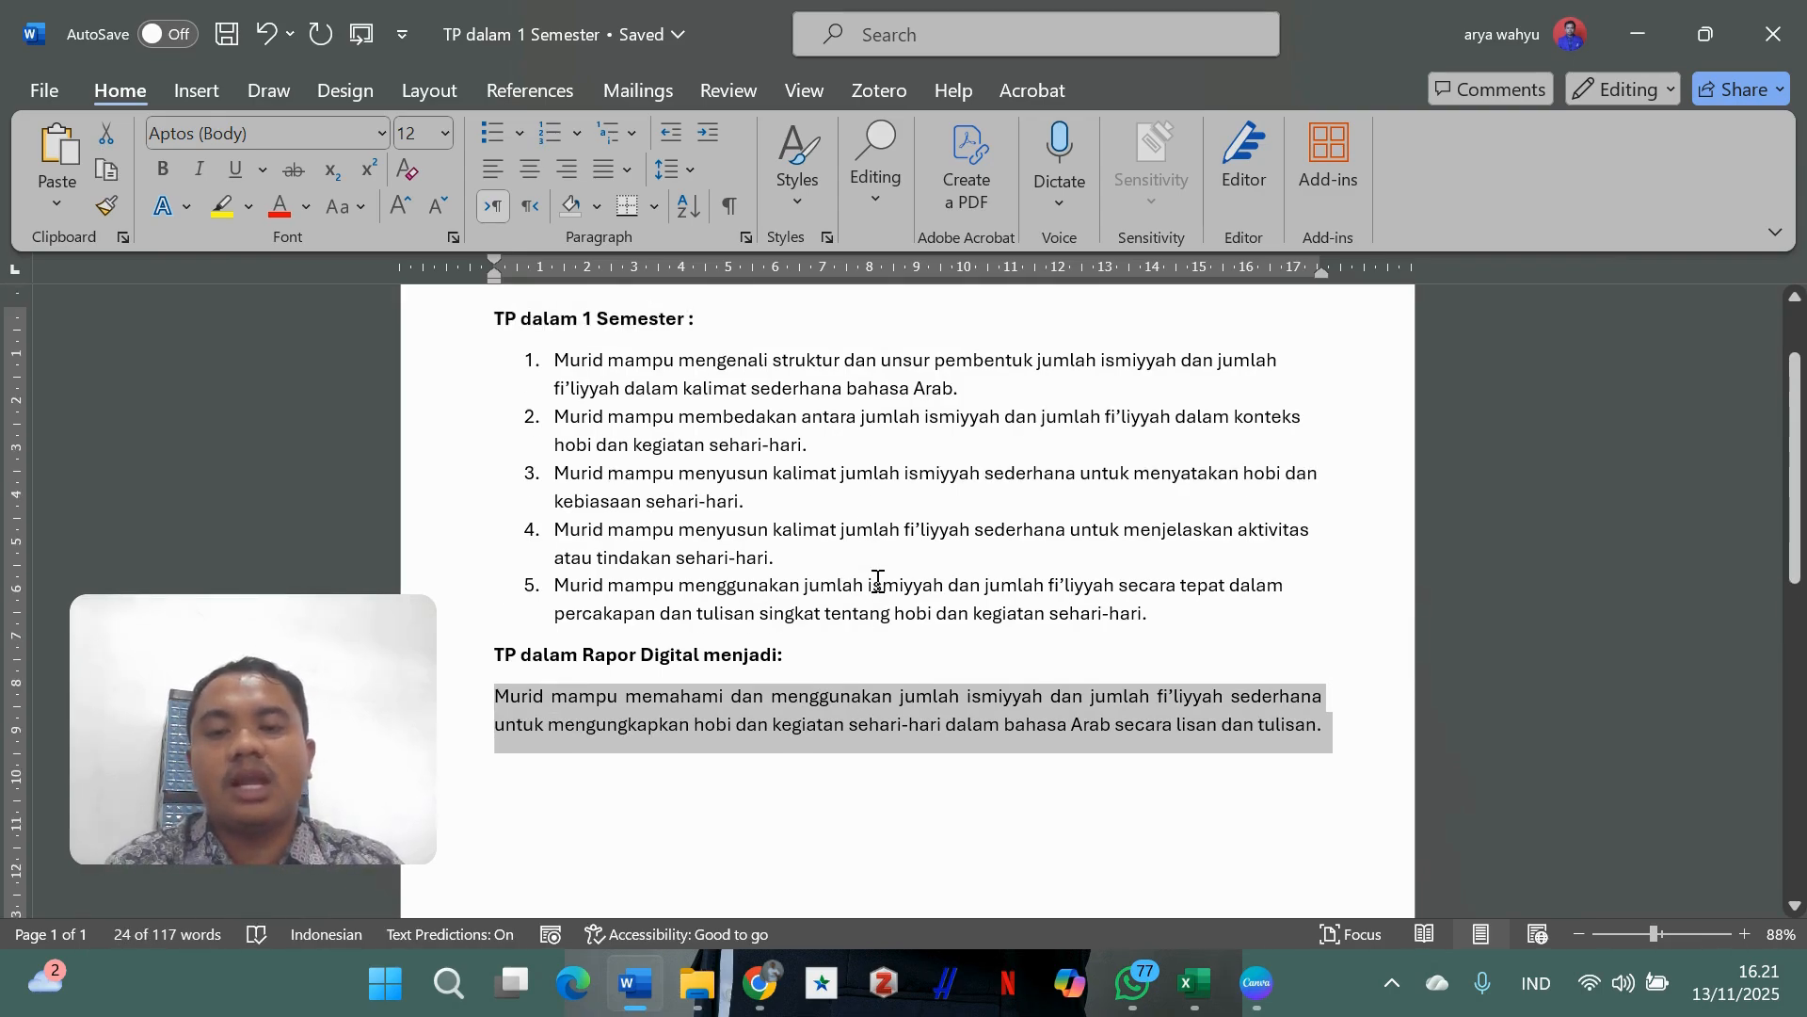
{"action": "left_click", "coordinate": [798, 669]}
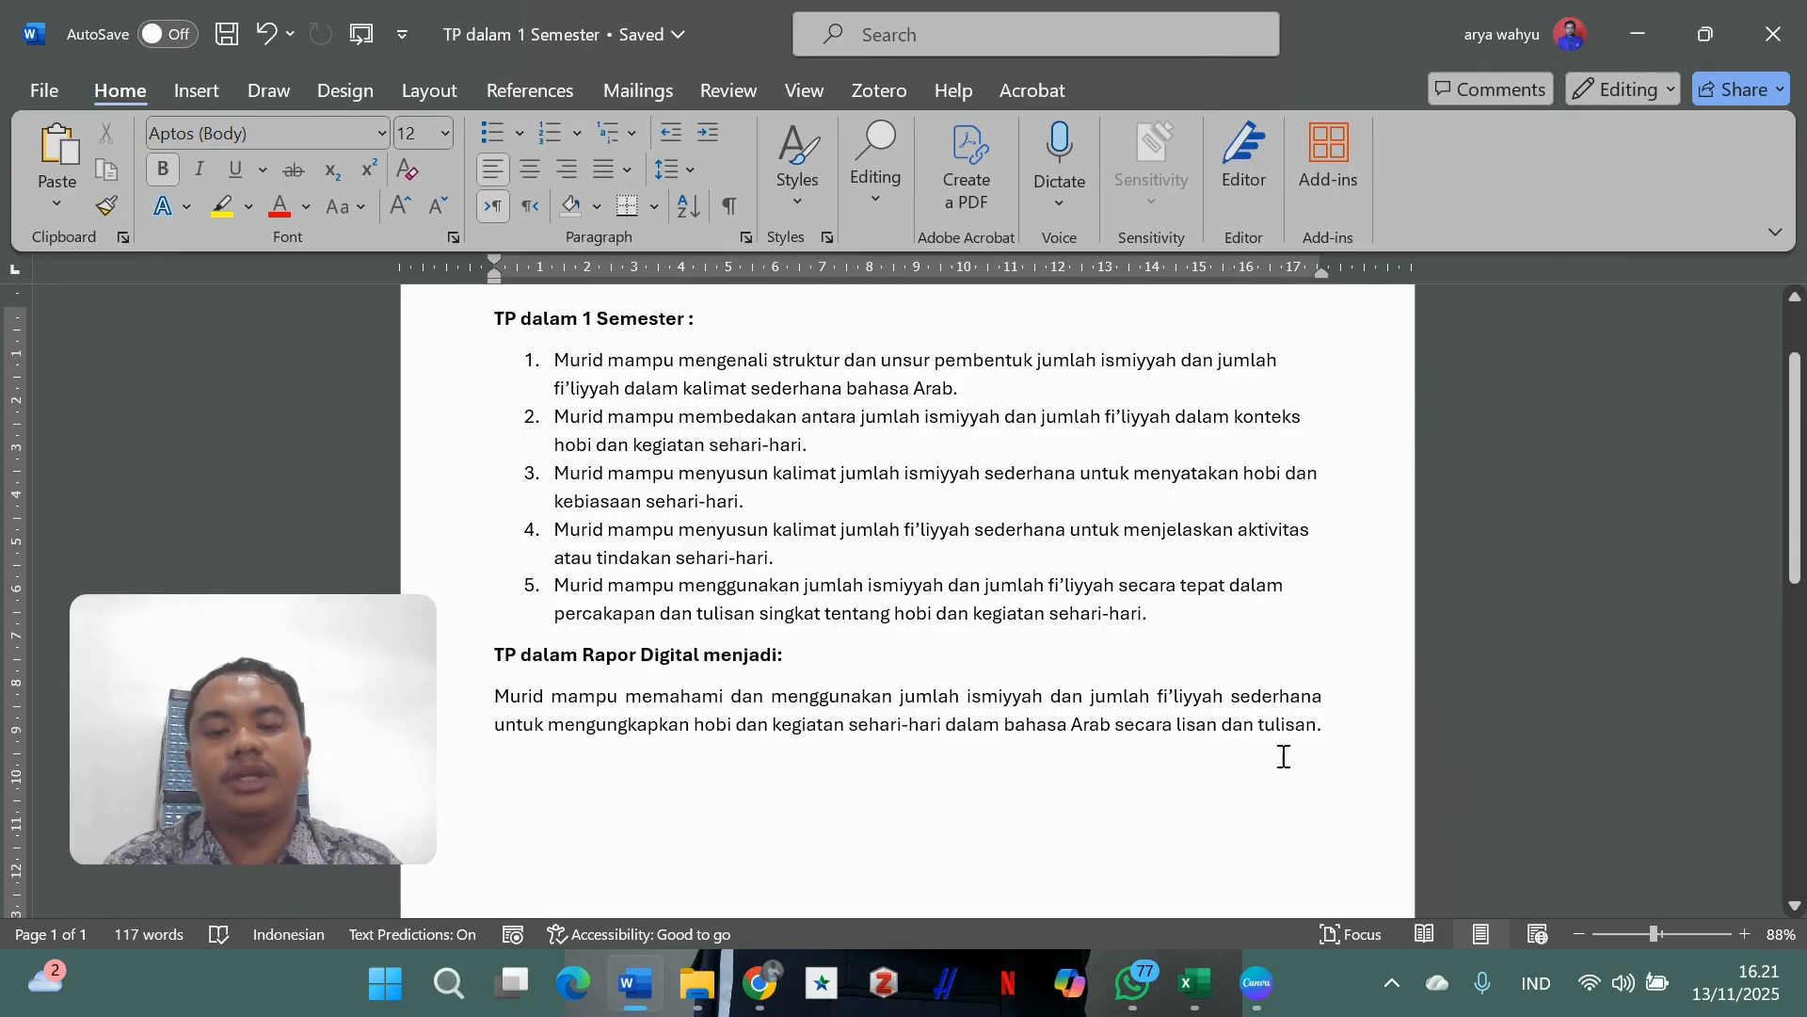
{"action": "left_click_drag", "start_coordinate": [1356, 732], "coordinate": [511, 692]}
{"action": "left_click", "coordinate": [838, 692]}
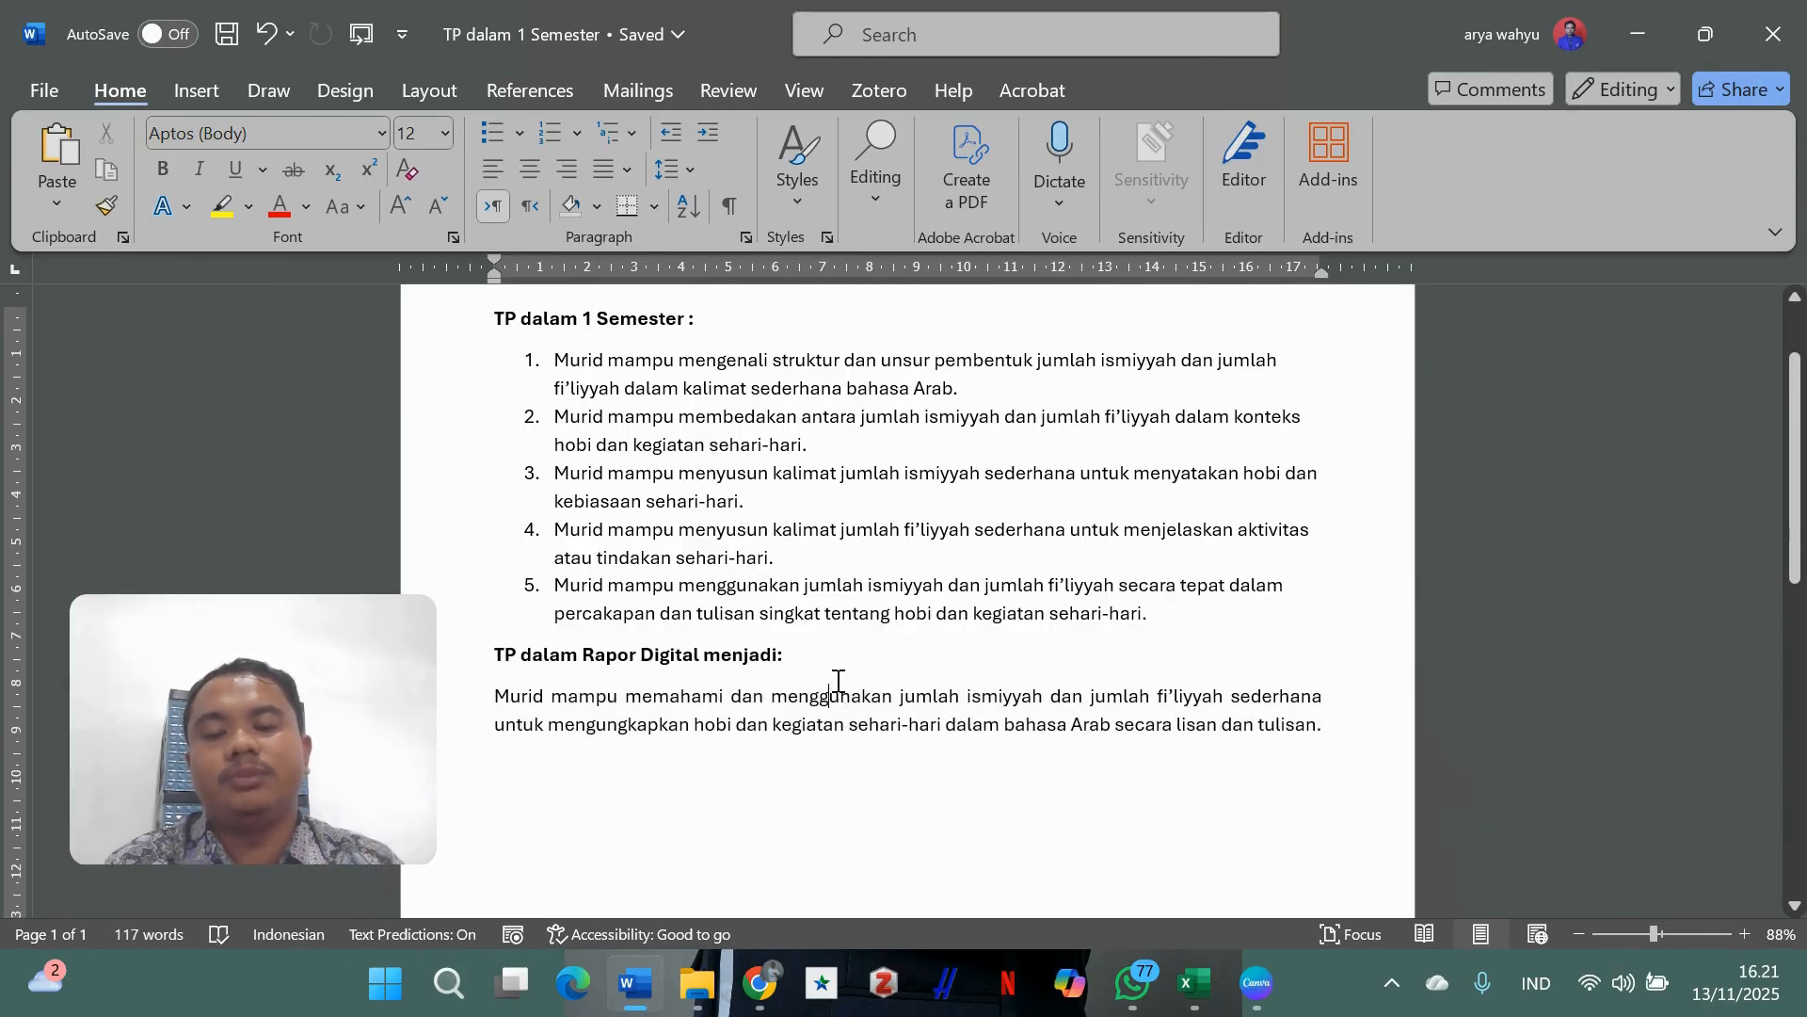
{"action": "scroll", "coordinate": [838, 681], "scroll_direction": "down", "scroll_amount": 1}
{"action": "scroll", "coordinate": [838, 681], "scroll_direction": "up", "scroll_amount": 2}
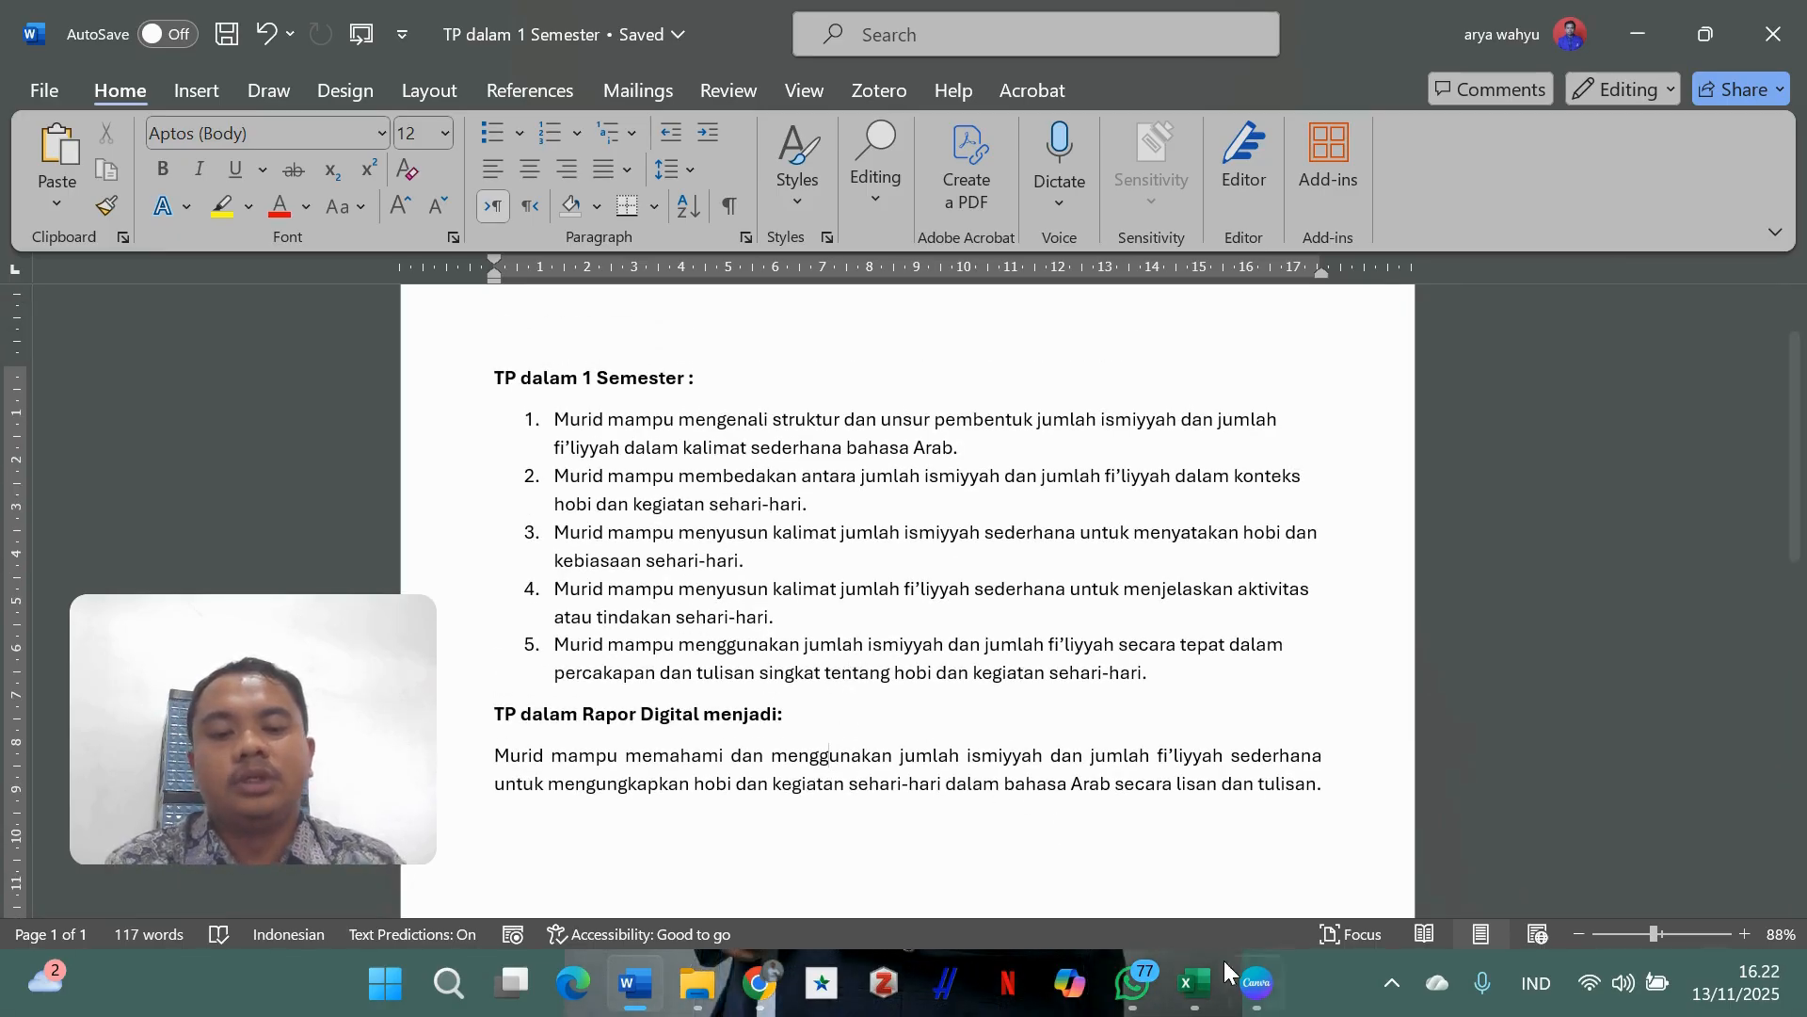
- In the Excel grade sheet, point out the first student and the score column headers through PAS
{"action": "left_click", "coordinate": [1205, 998]}
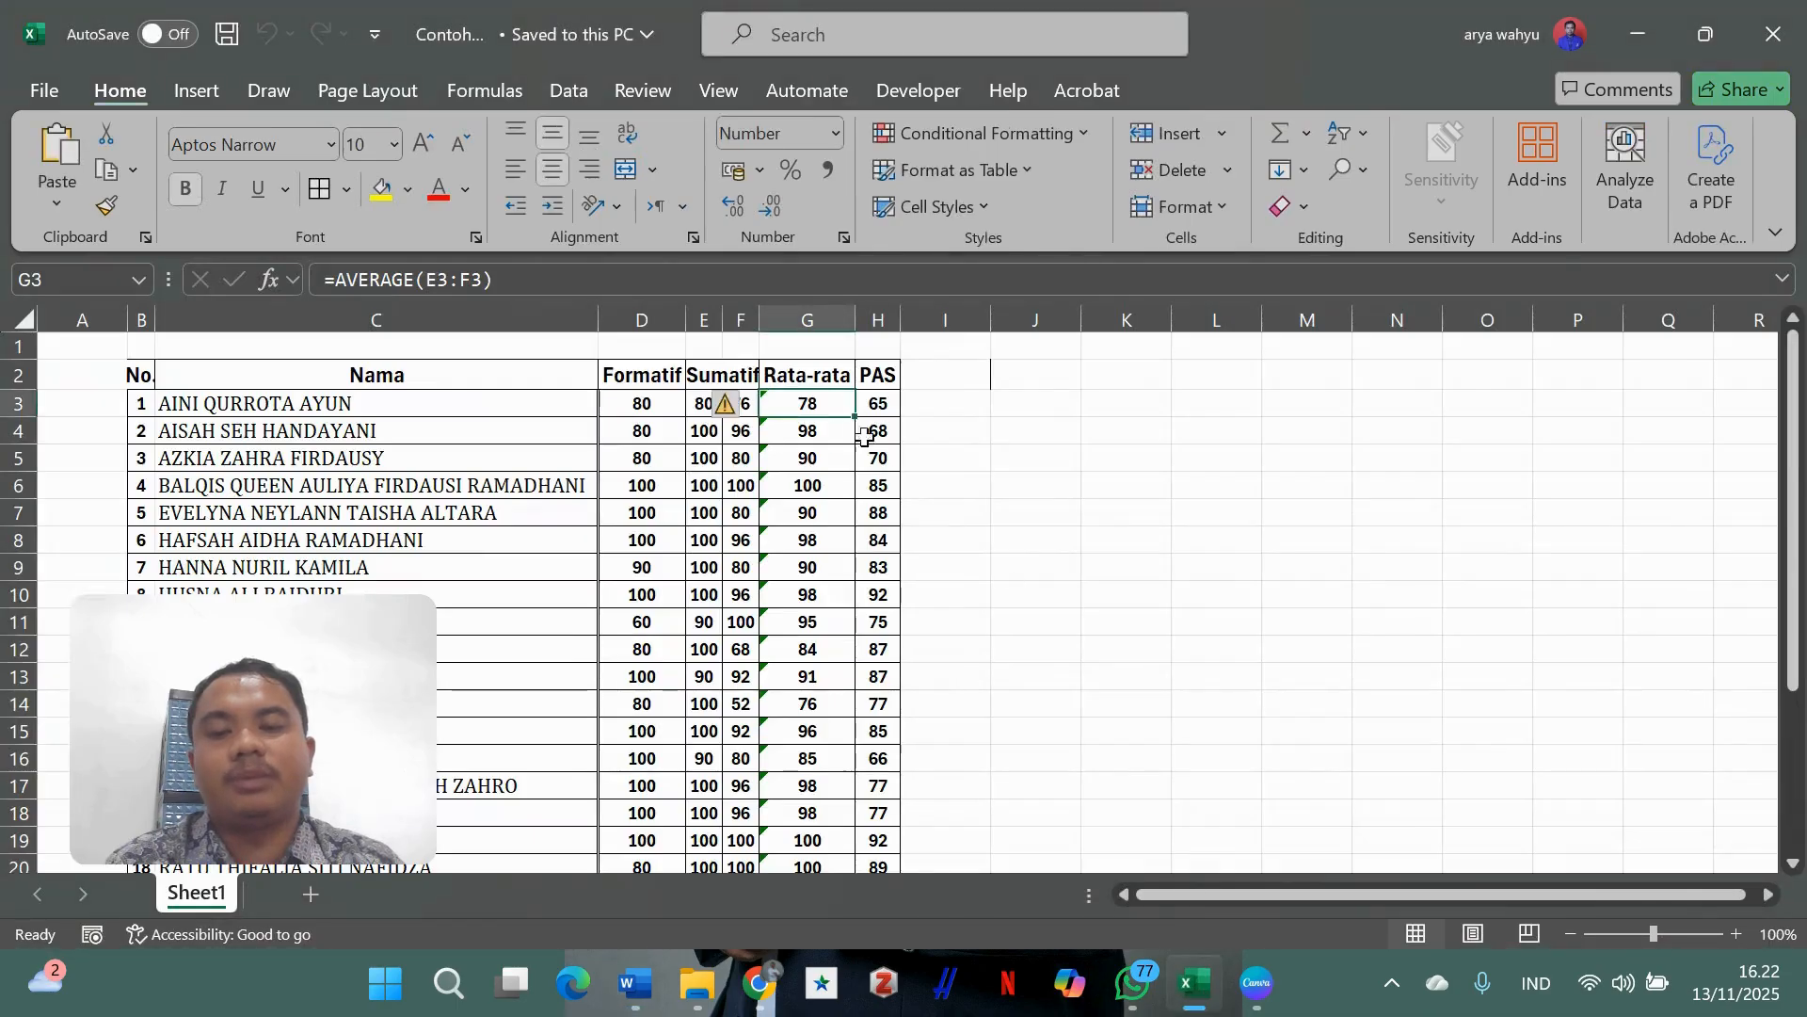
{"action": "left_click", "coordinate": [972, 467]}
{"action": "left_click", "coordinate": [1097, 427]}
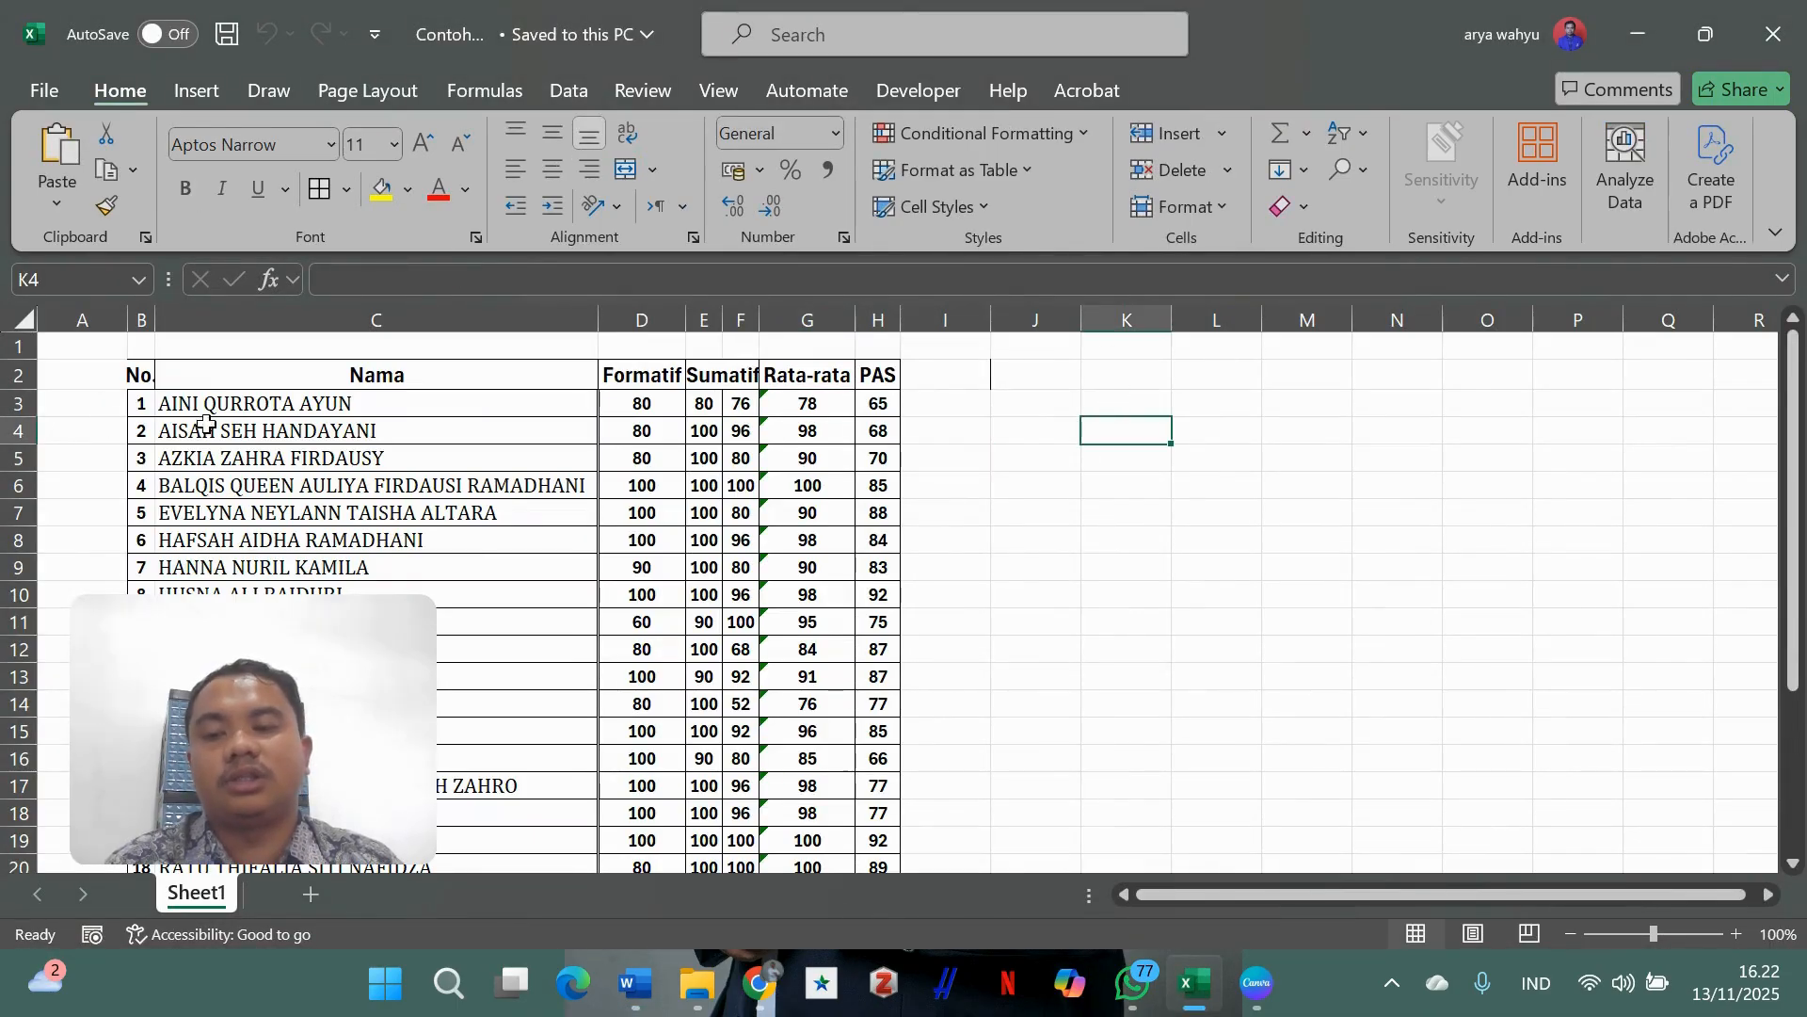
{"action": "left_click", "coordinate": [1120, 481]}
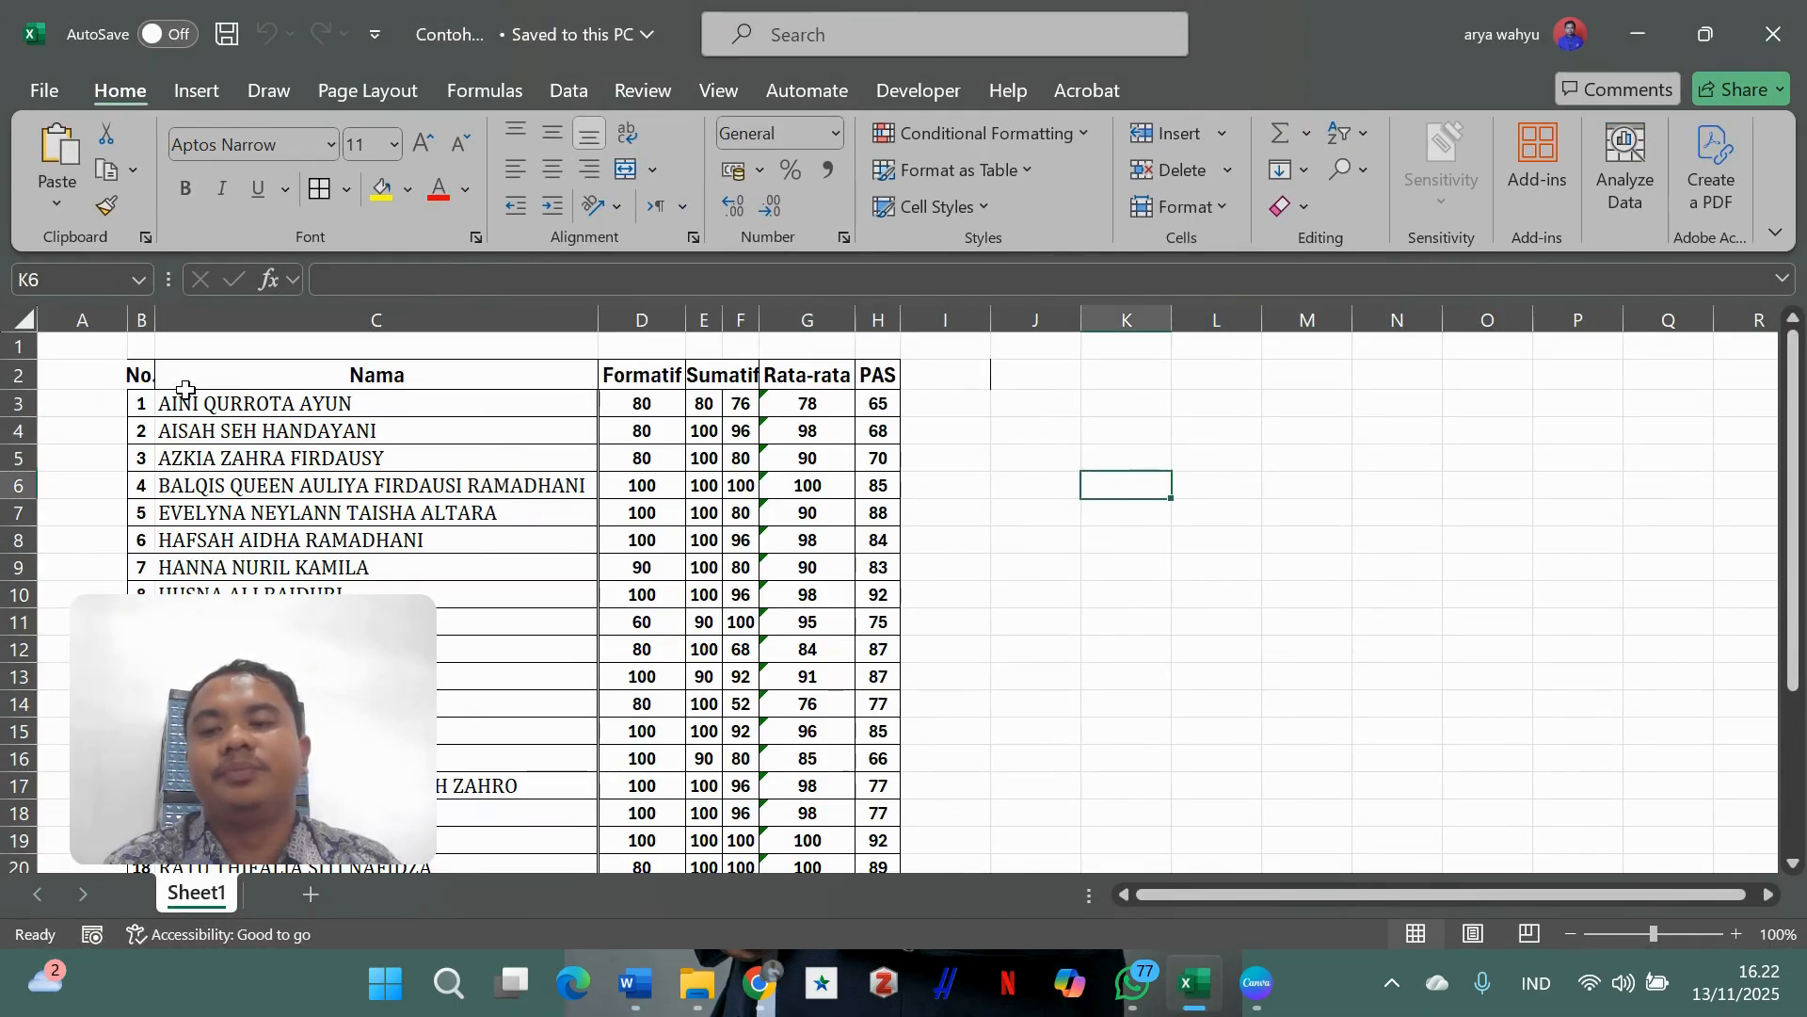
{"action": "left_click", "coordinate": [314, 403]}
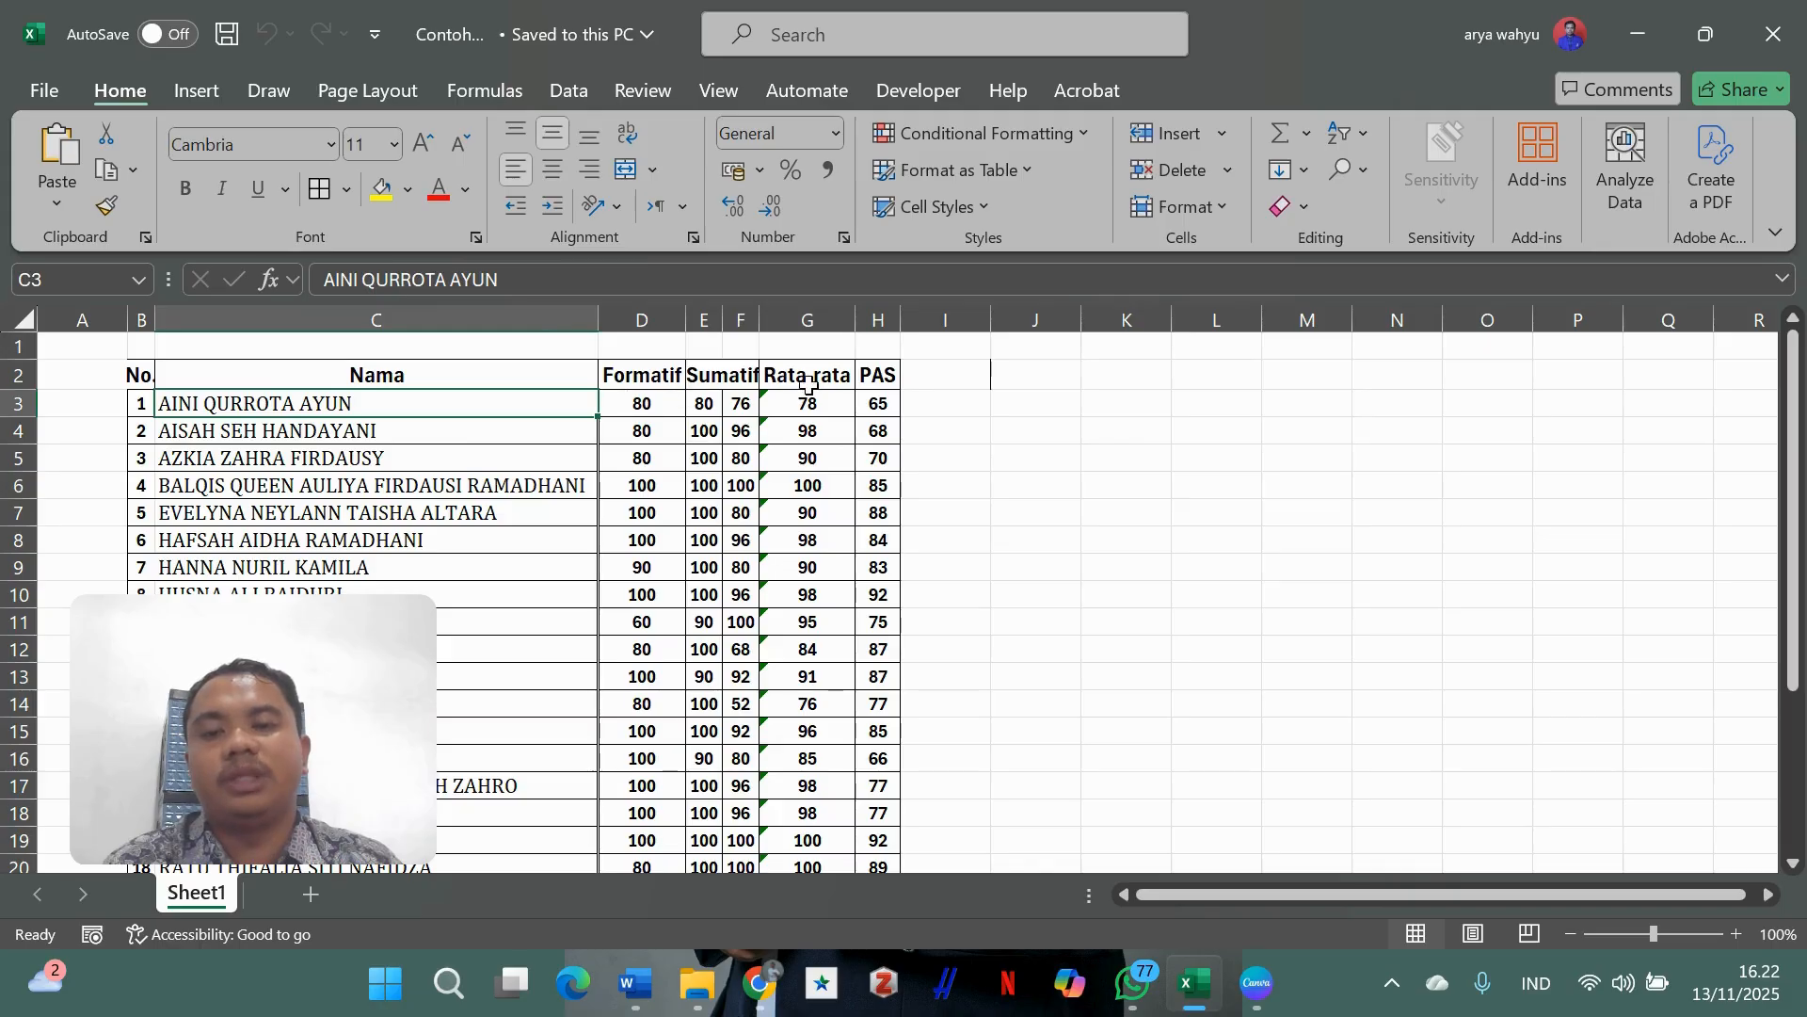
{"action": "left_click", "coordinate": [1009, 433]}
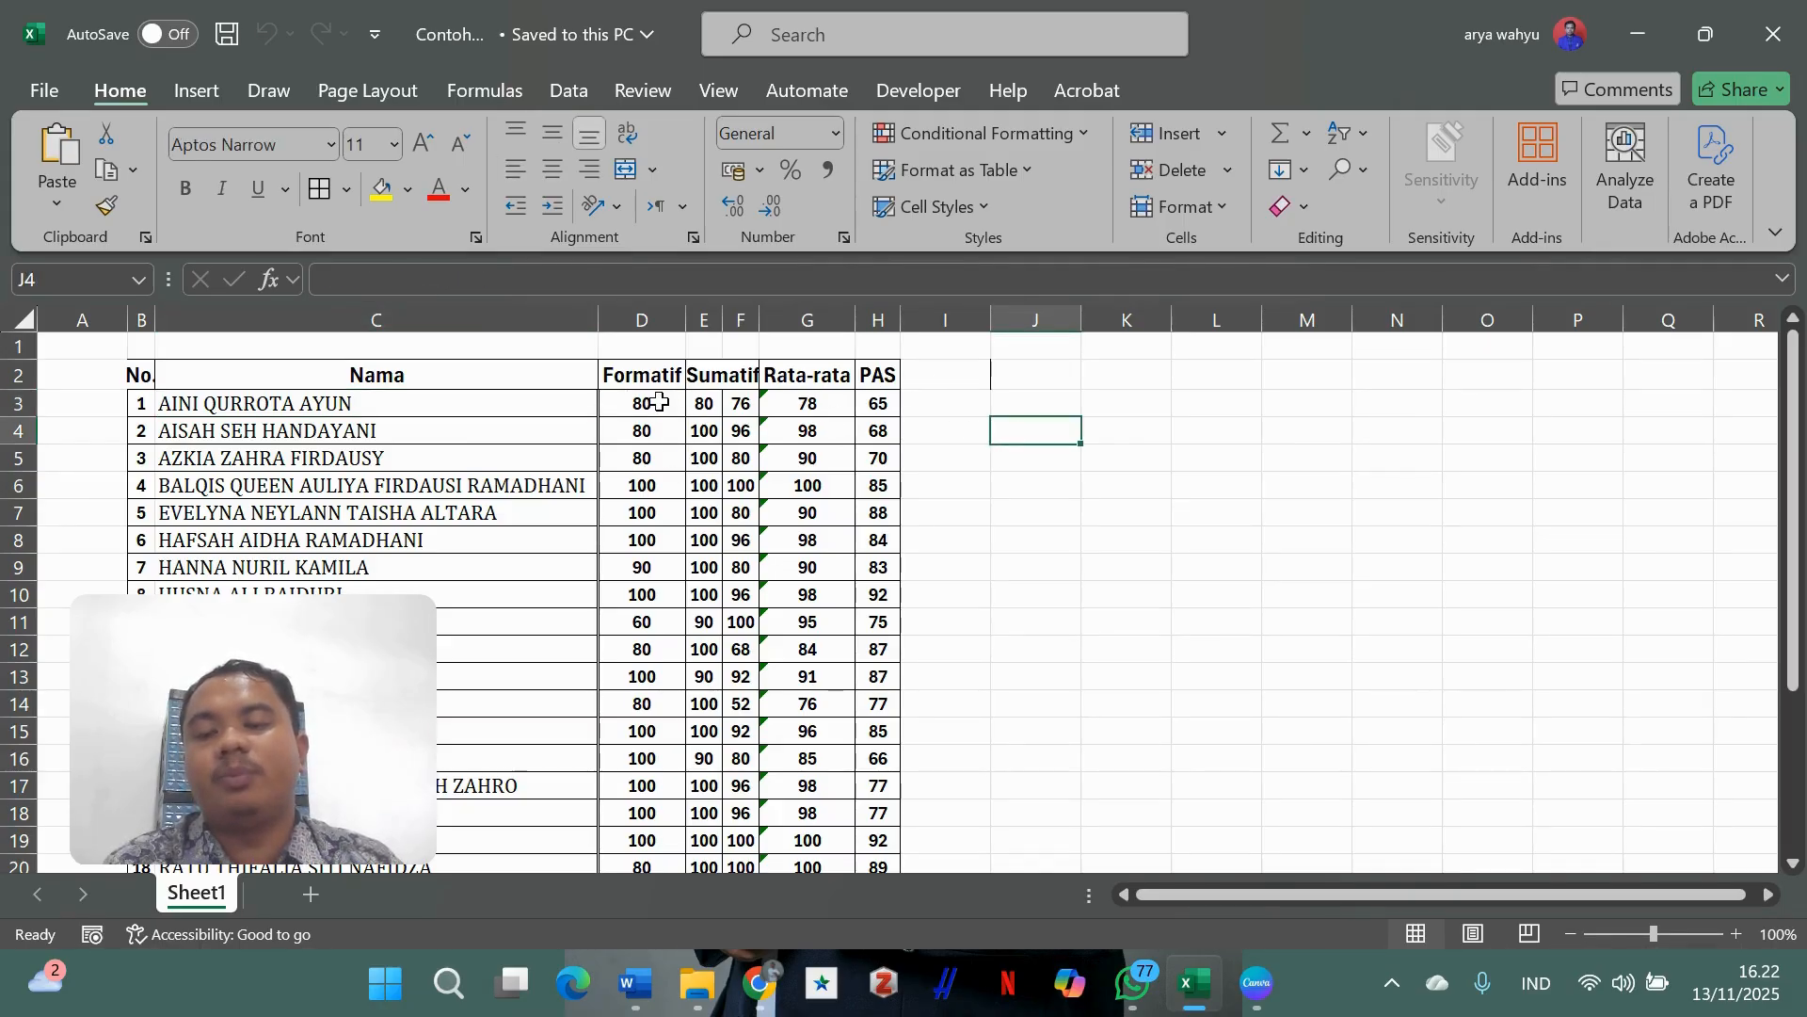
{"action": "left_click", "coordinate": [1126, 509]}
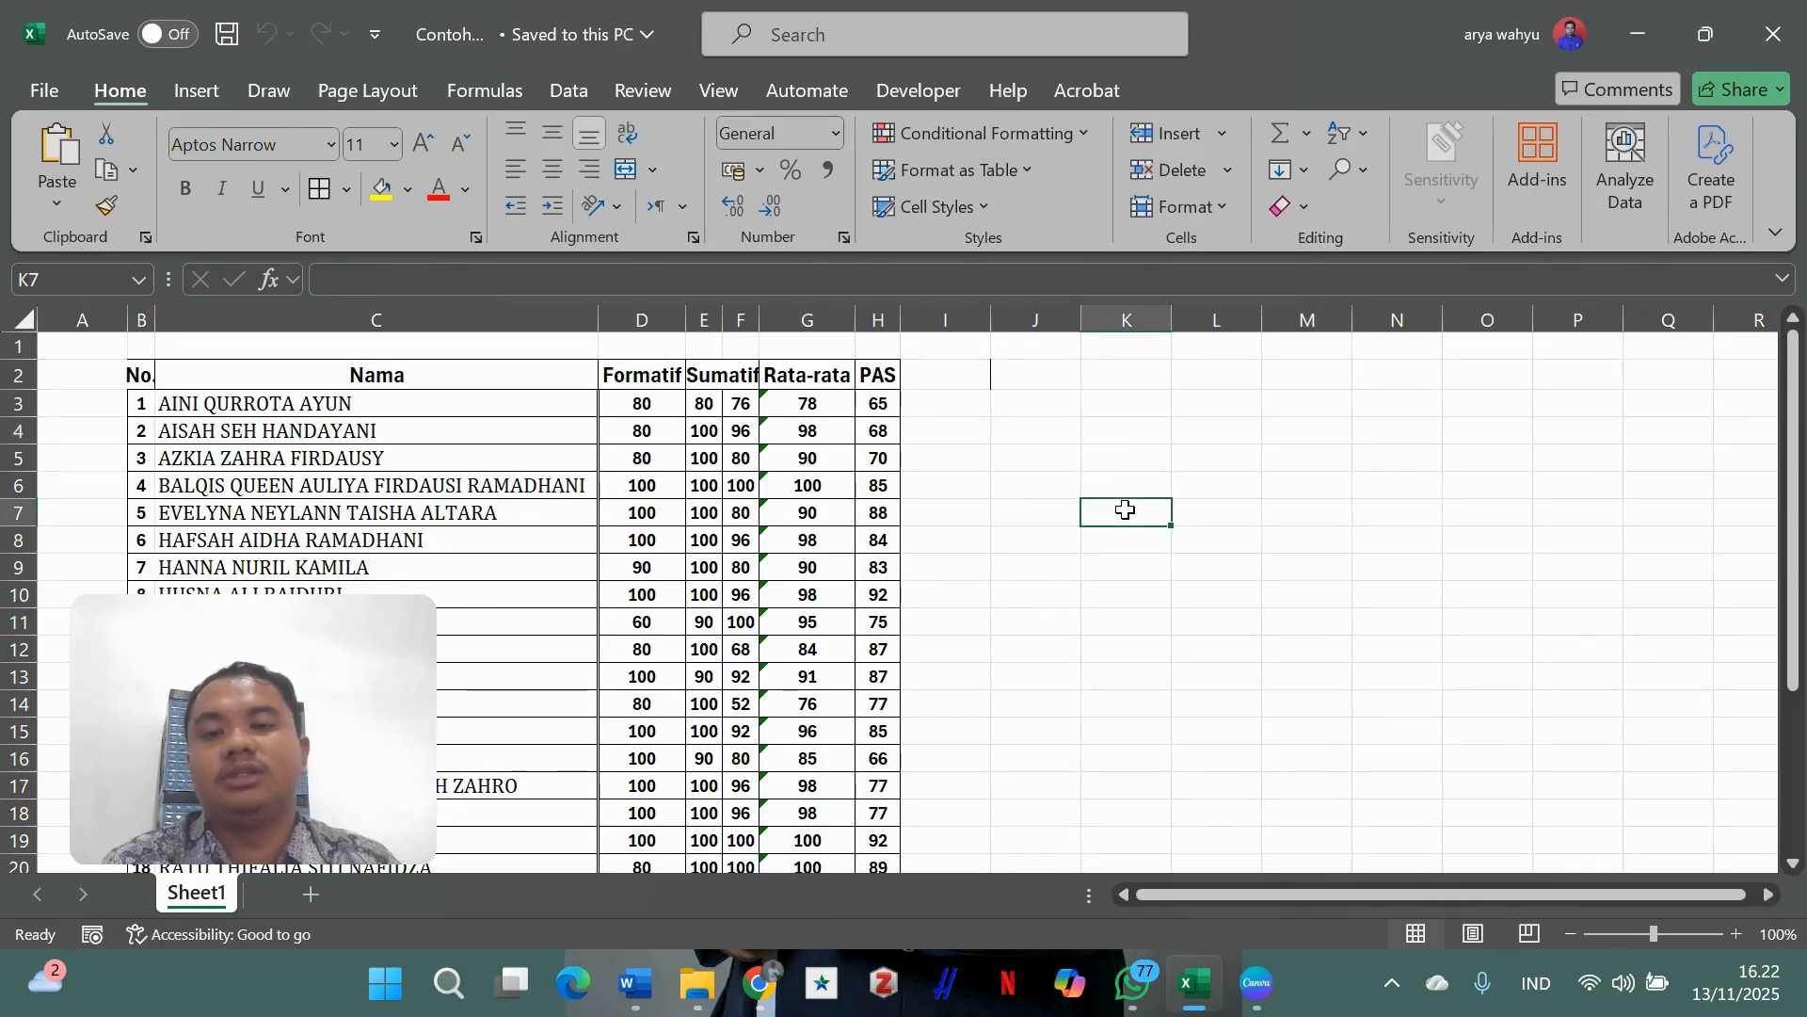
{"action": "left_click", "coordinate": [640, 352]}
{"action": "left_click", "coordinate": [747, 373]}
{"action": "left_click", "coordinate": [890, 375]}
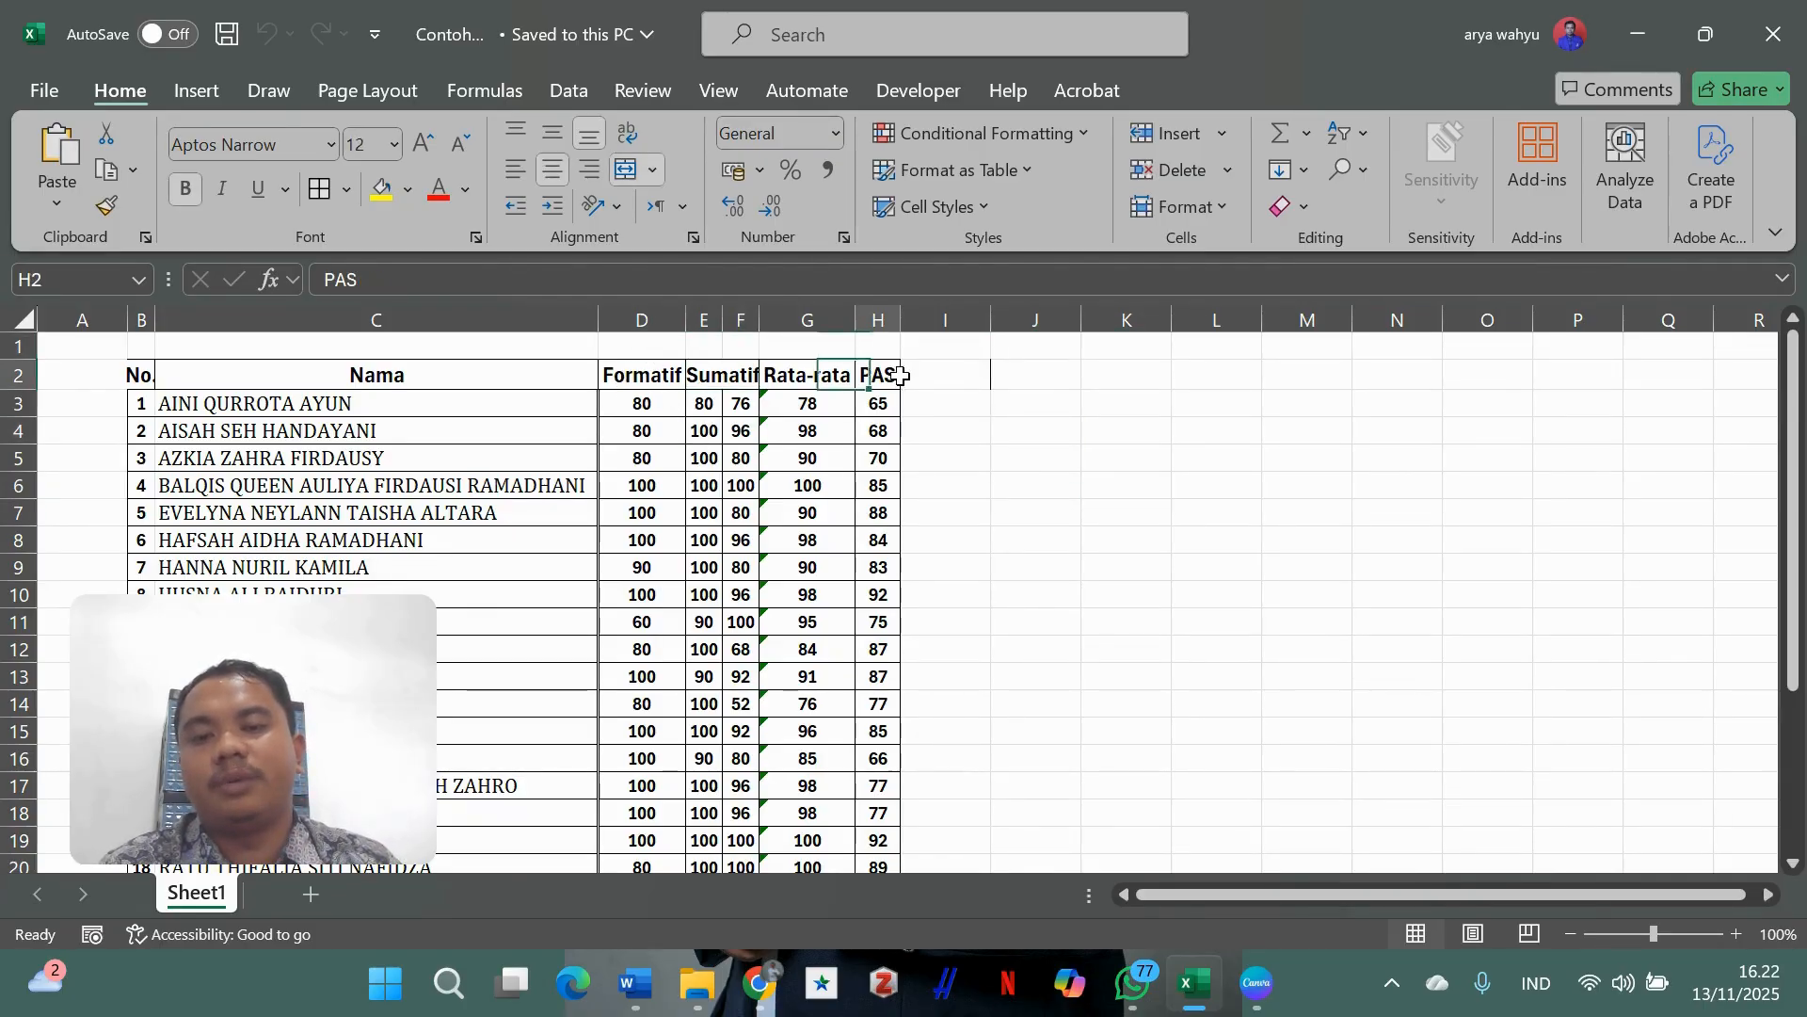
- Compare the first student's Sumatif scores 80 and 76 and show the E3:F3 Rata-rata formula
{"action": "left_click", "coordinate": [708, 405]}
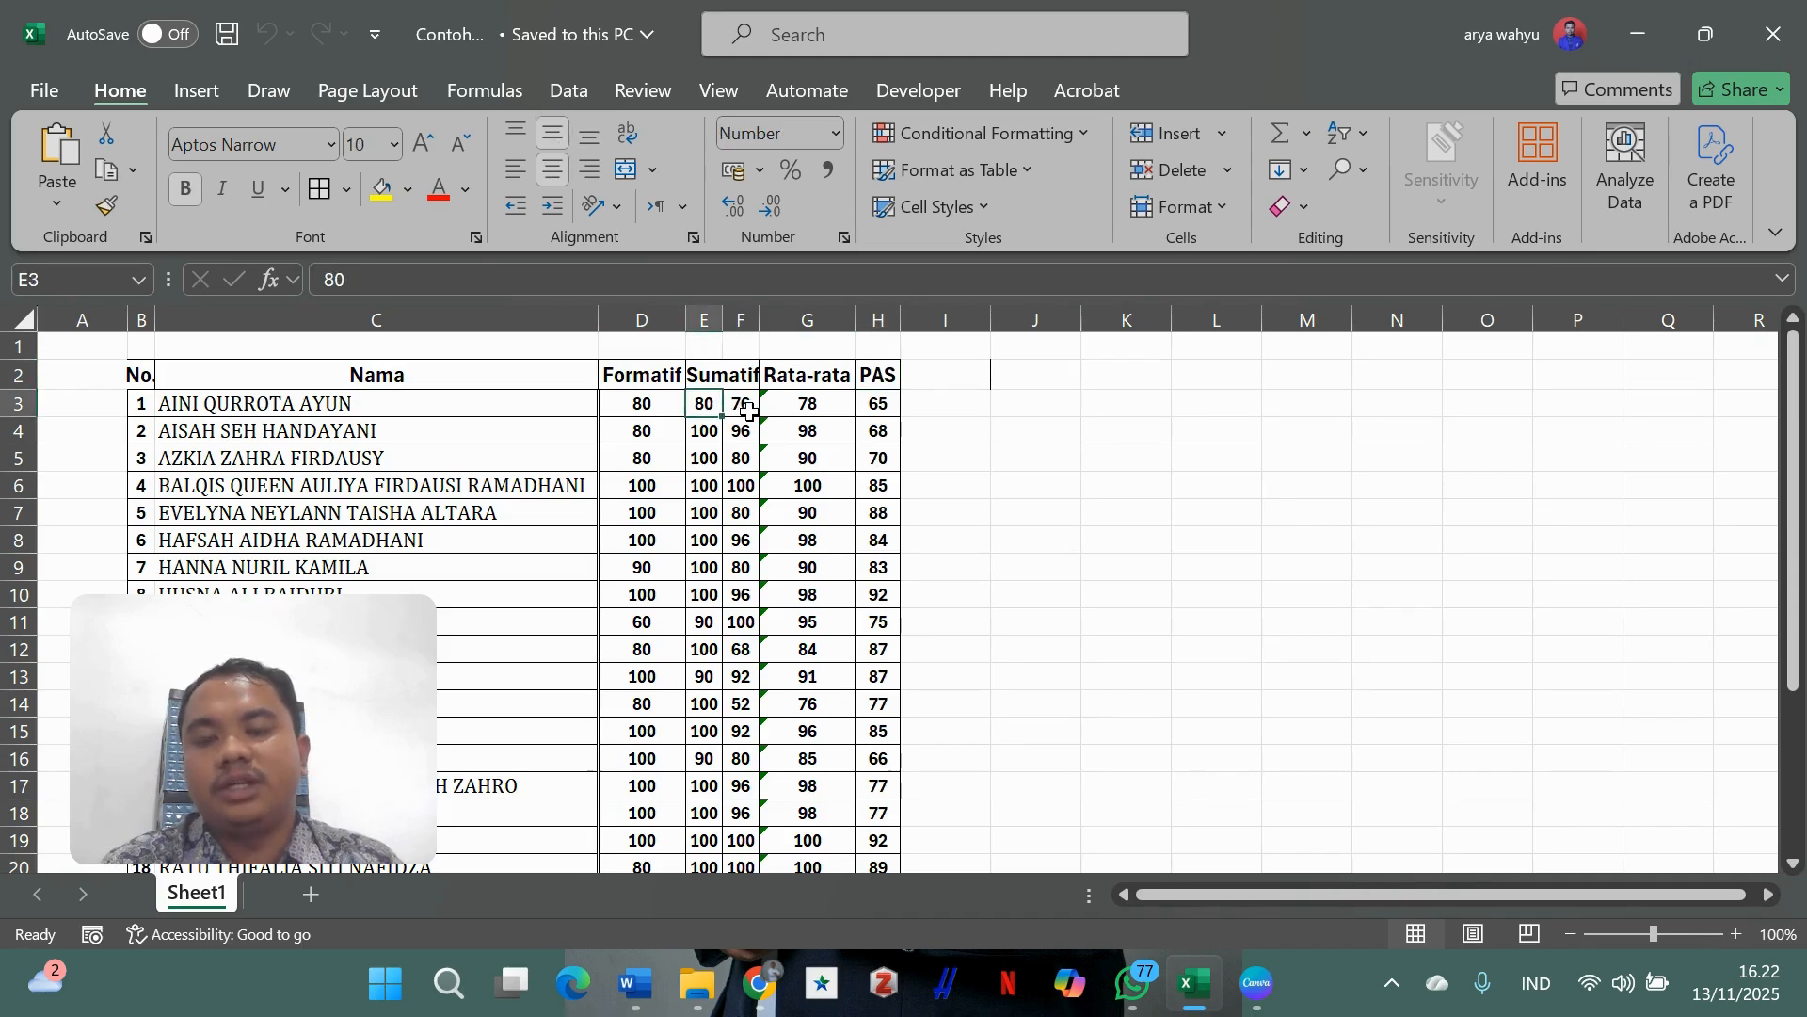
{"action": "left_click", "coordinate": [743, 407]}
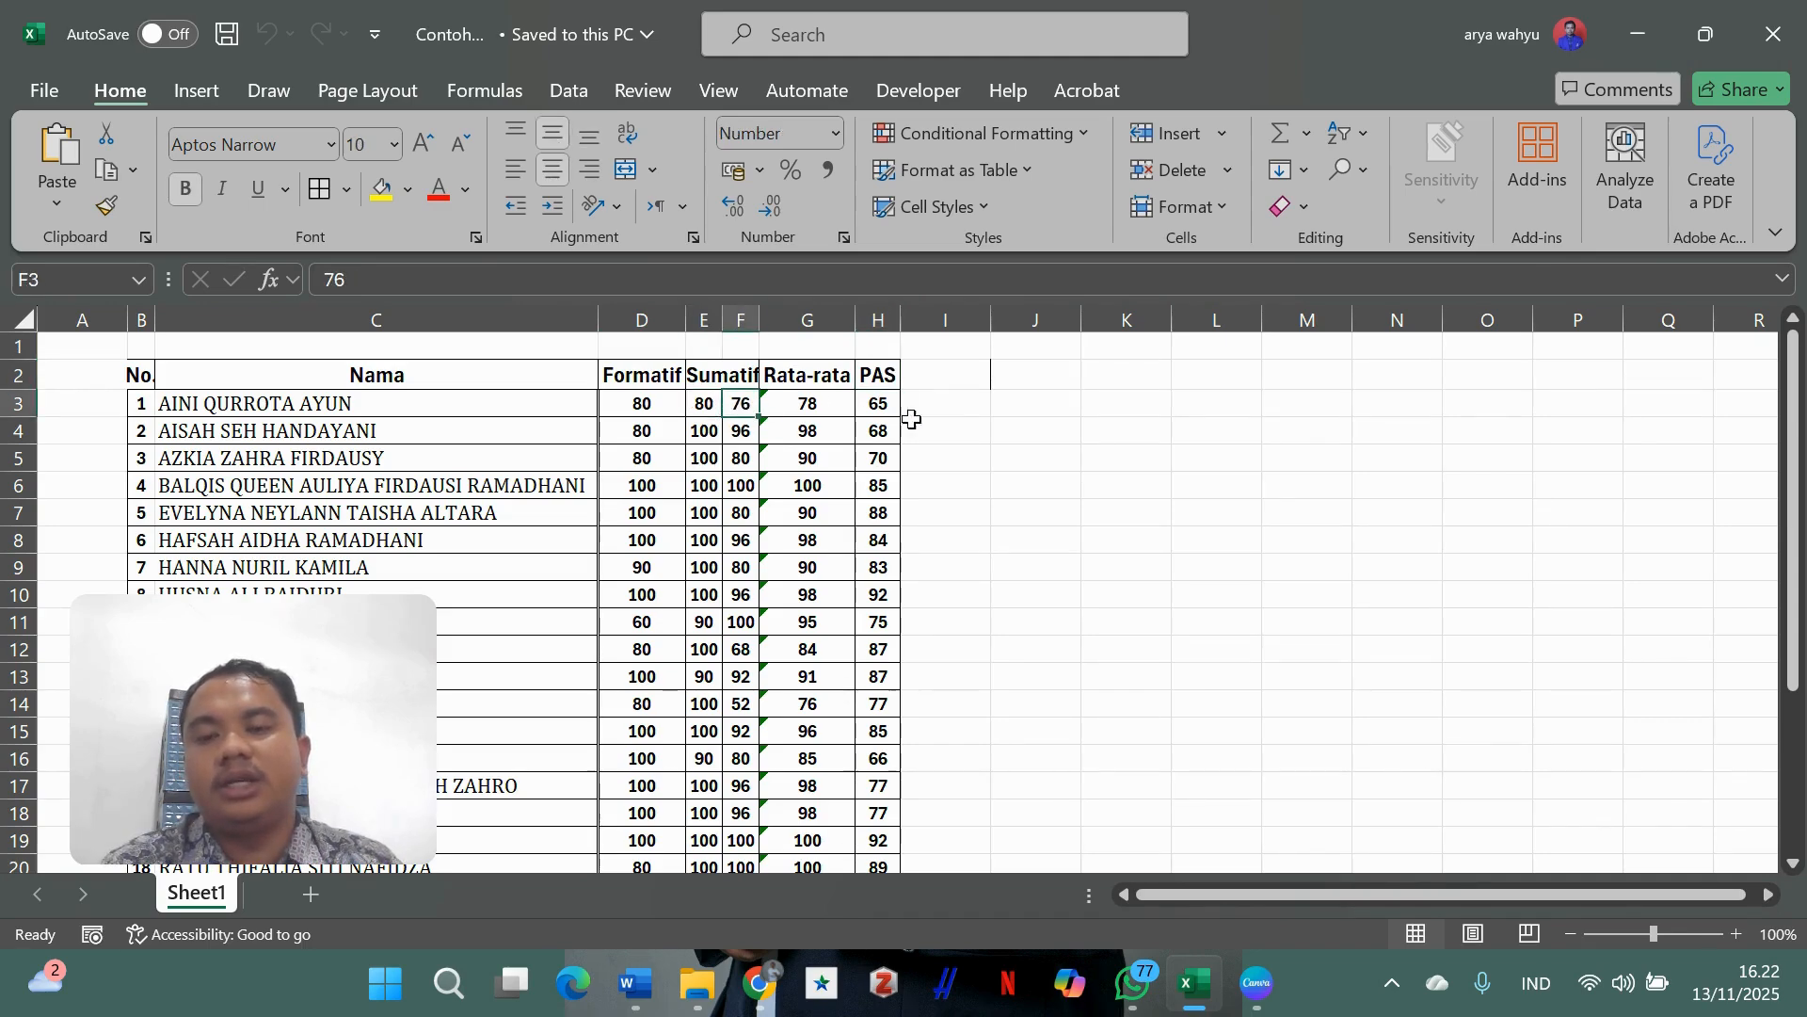
{"action": "left_click", "coordinate": [704, 410]}
{"action": "left_click", "coordinate": [737, 408]}
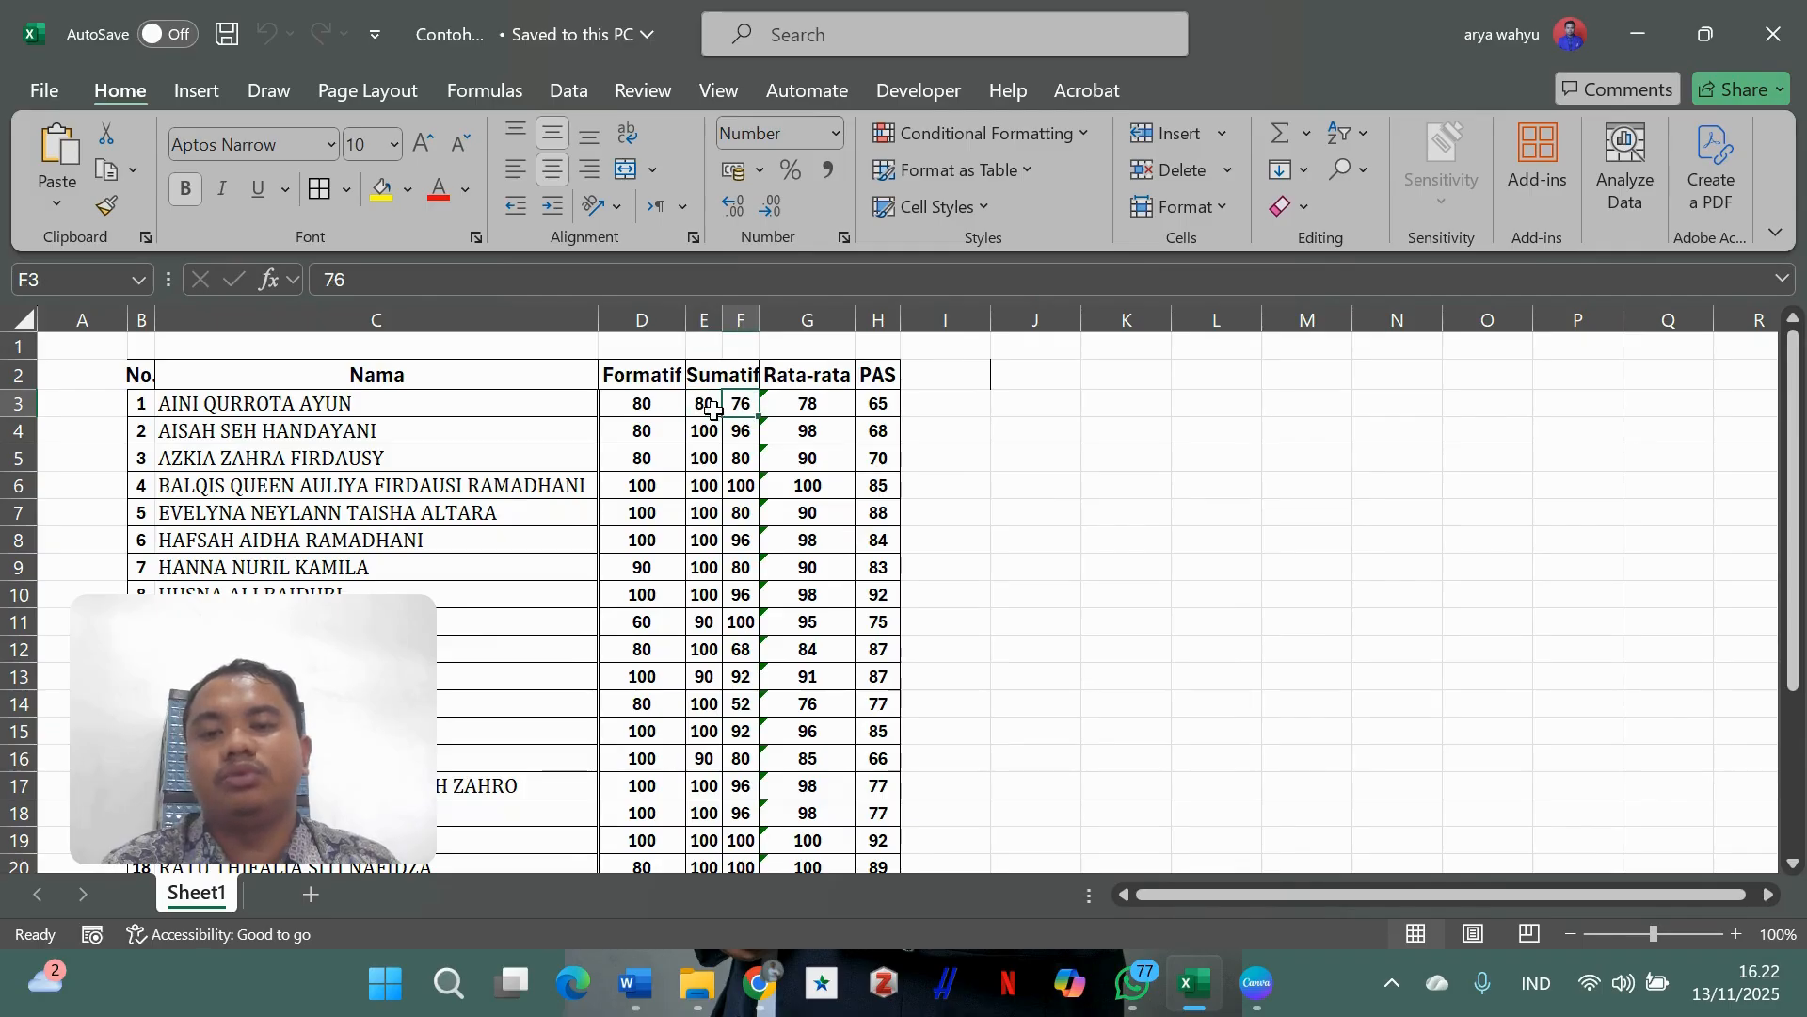
{"action": "left_click", "coordinate": [709, 407]}
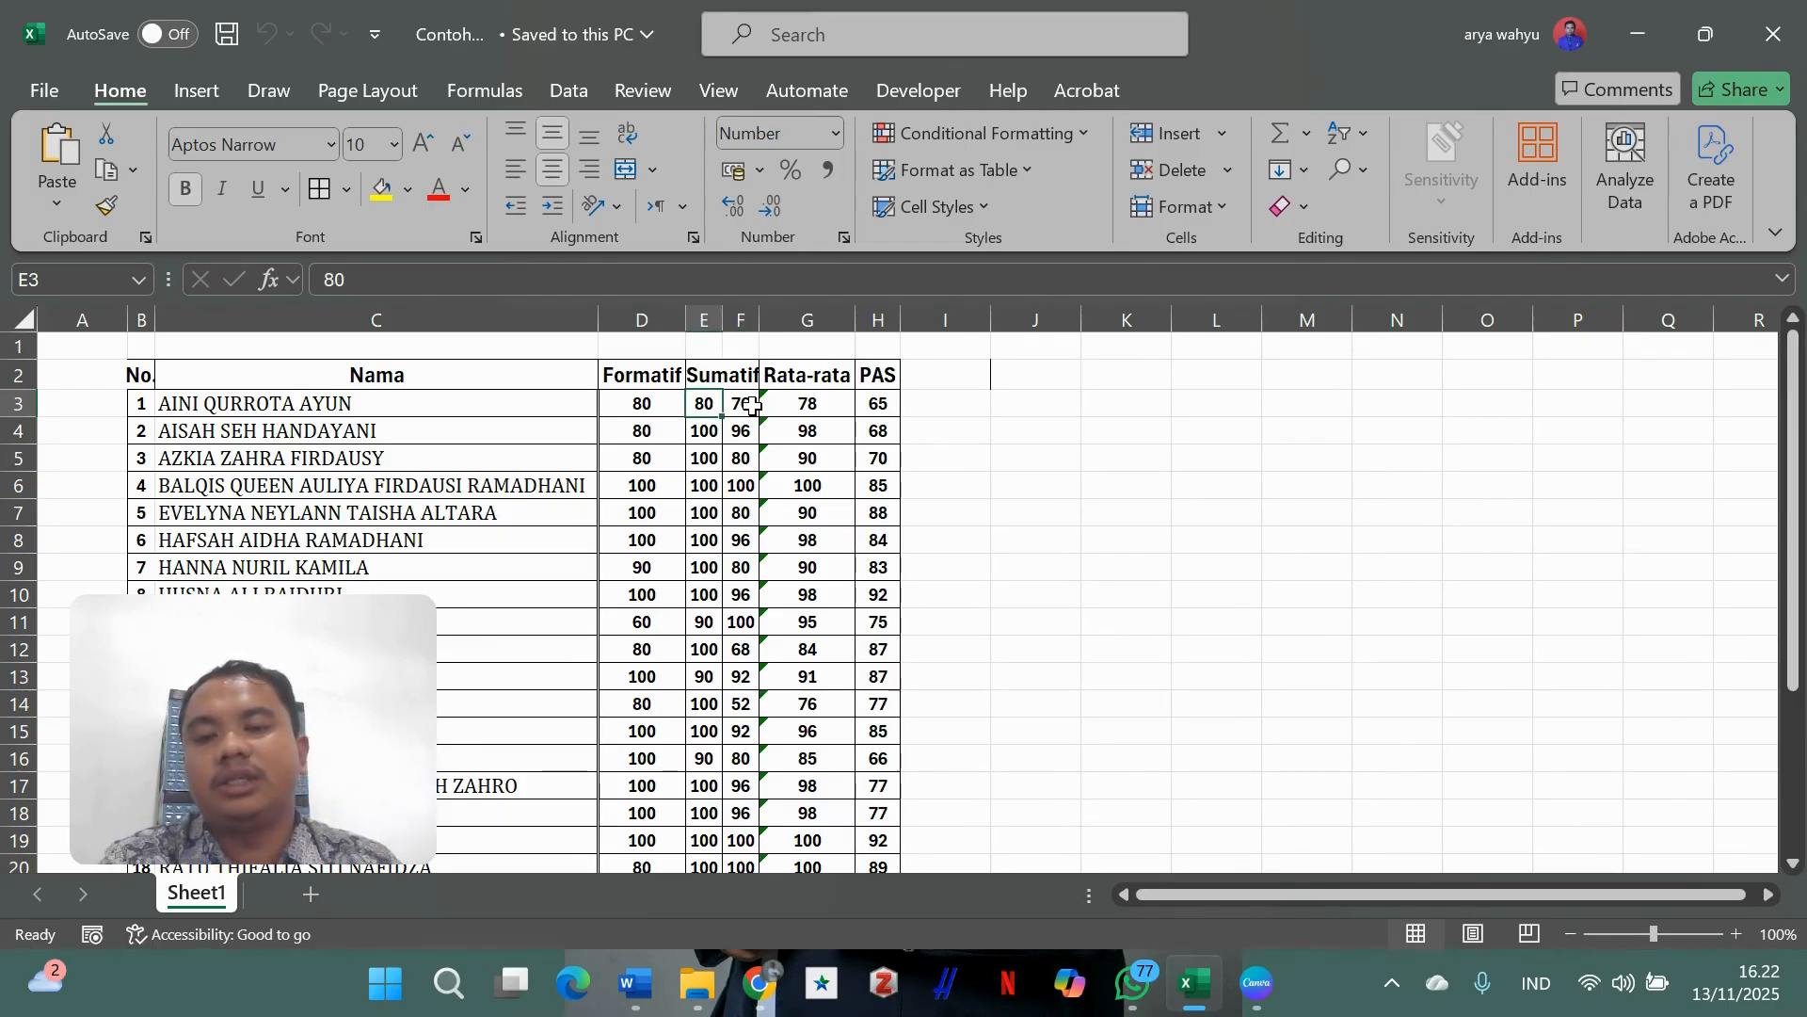
{"action": "left_click", "coordinate": [794, 405]}
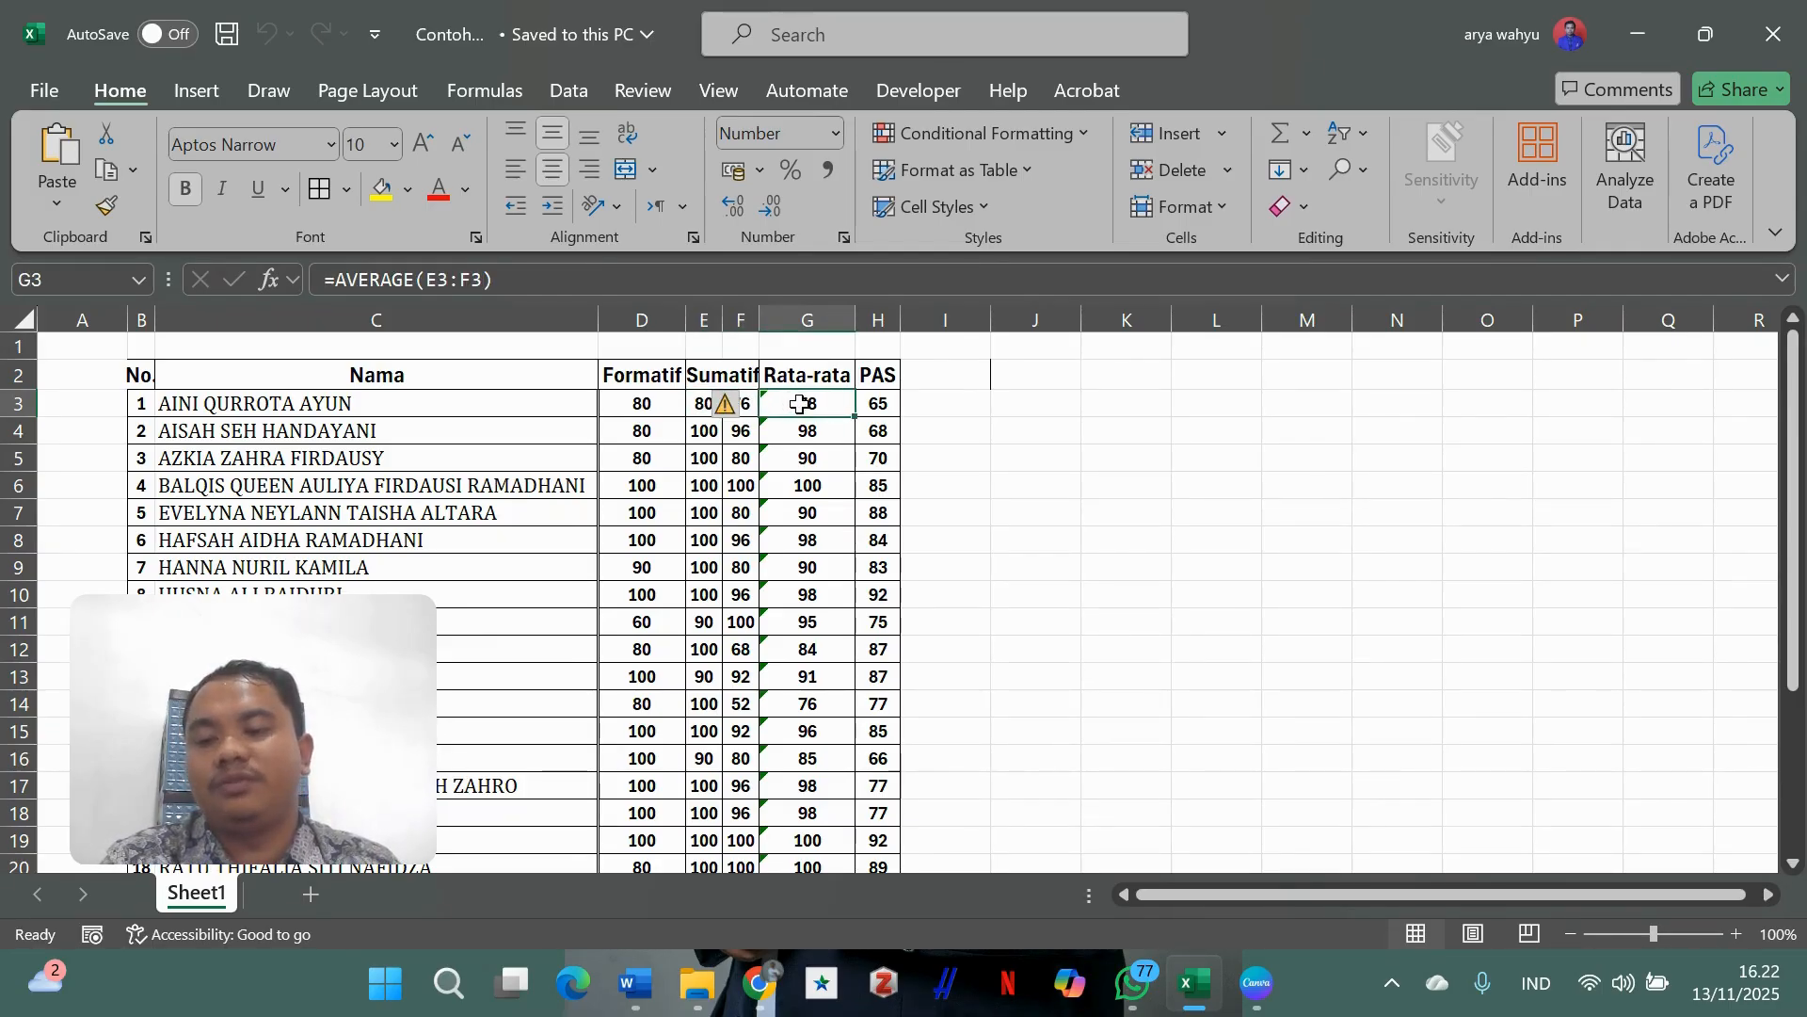
{"action": "left_click", "coordinate": [1014, 421]}
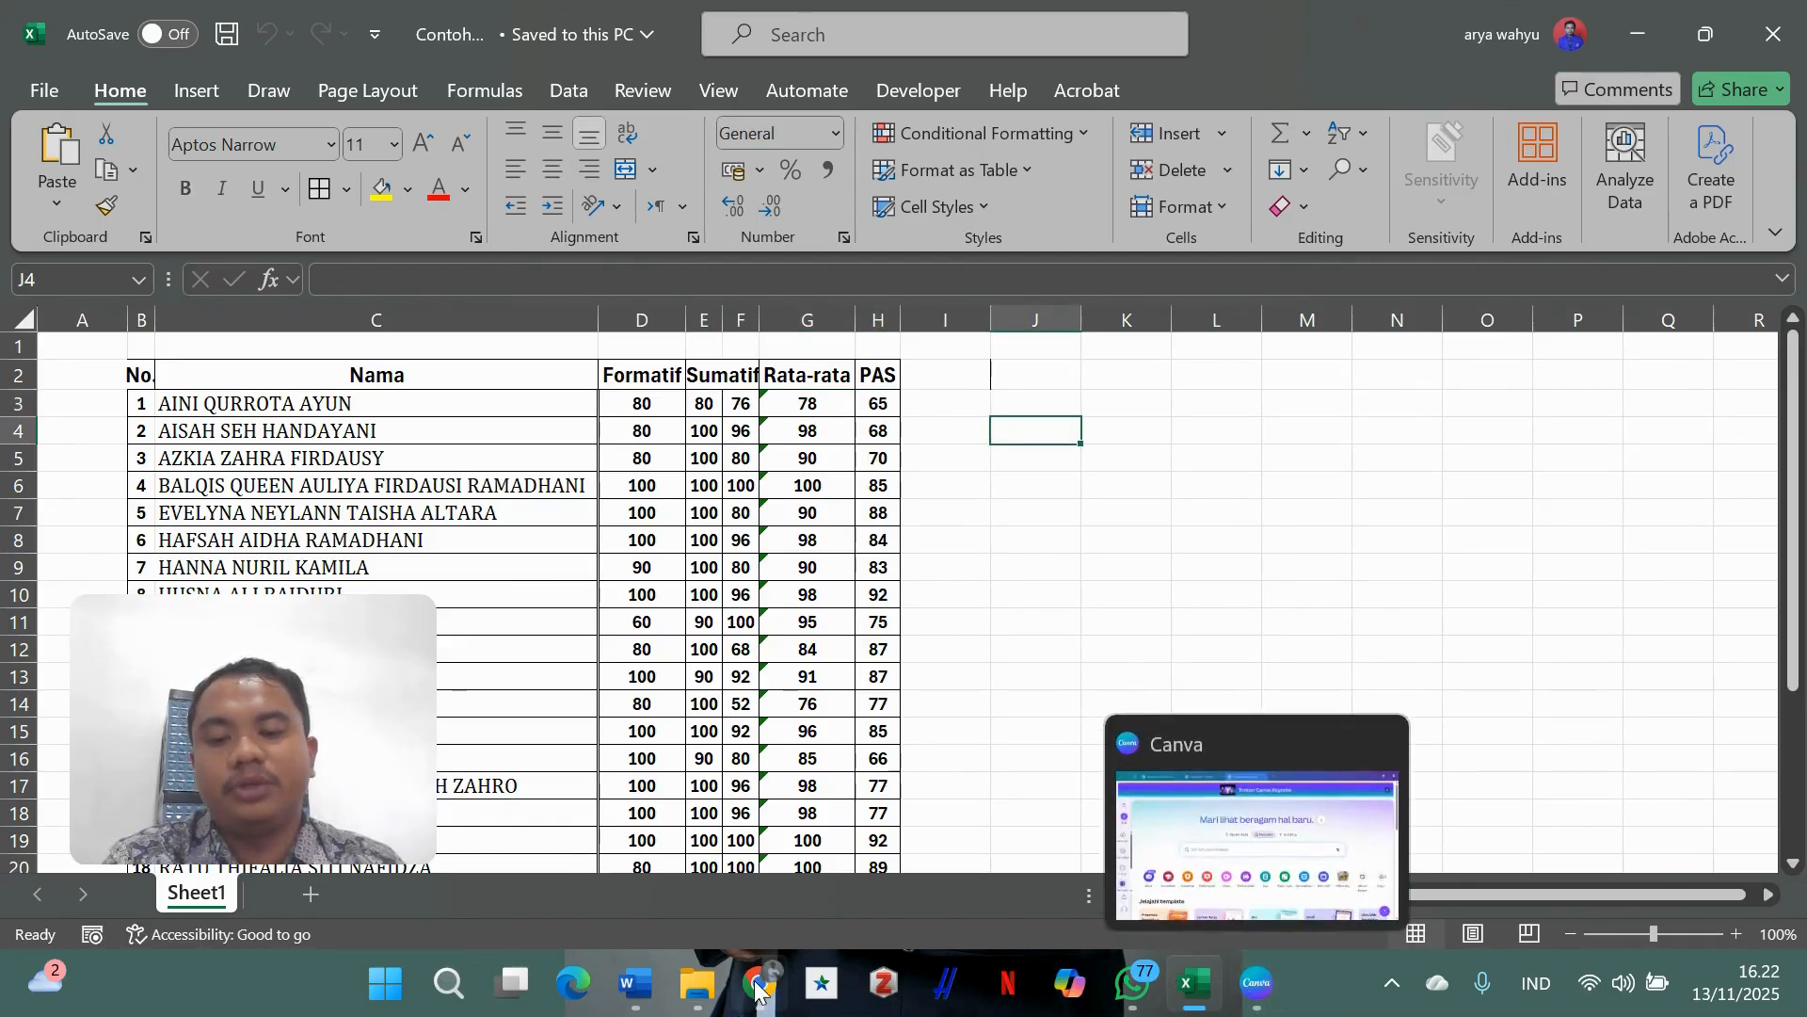
{"action": "mouse_move", "coordinate": [758, 984]}
{"action": "left_click", "coordinate": [756, 830]}
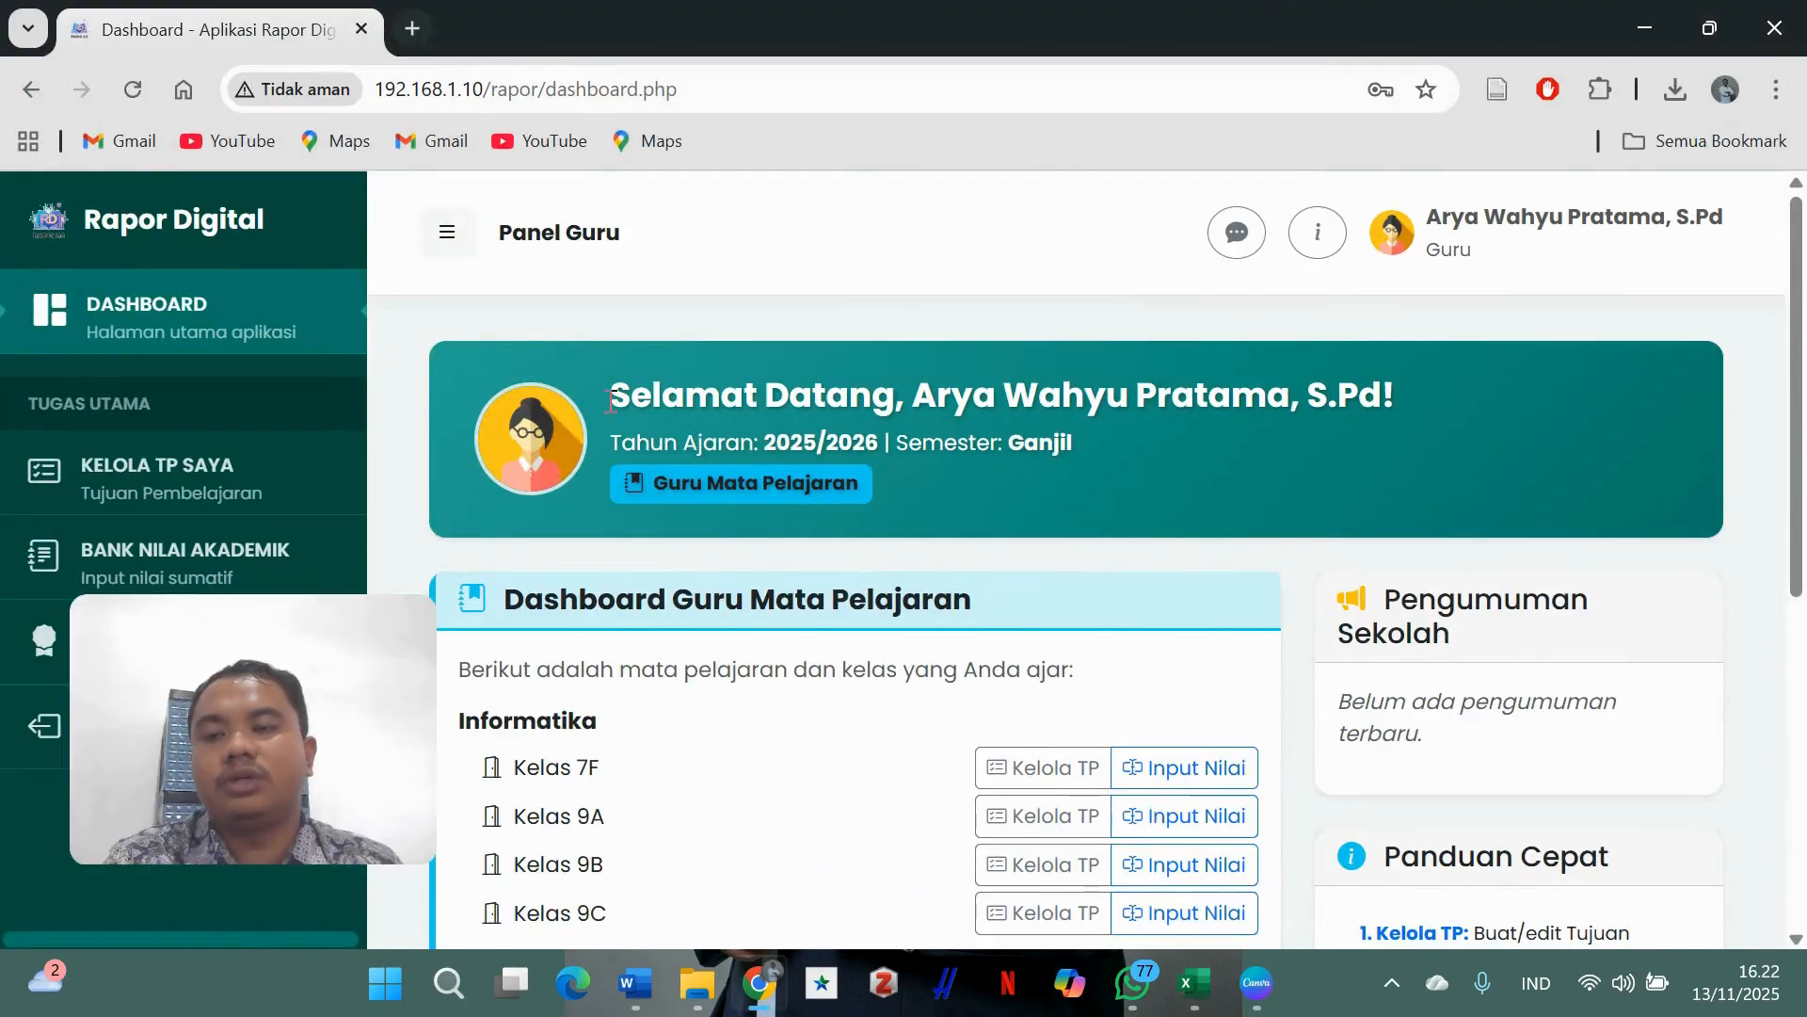
- Start a new learning objective with Tambah TP Baru and open its subject dropdown
{"action": "scroll", "coordinate": [636, 477], "scroll_direction": "down", "scroll_amount": 1}
{"action": "scroll", "coordinate": [471, 443], "scroll_direction": "up", "scroll_amount": 1}
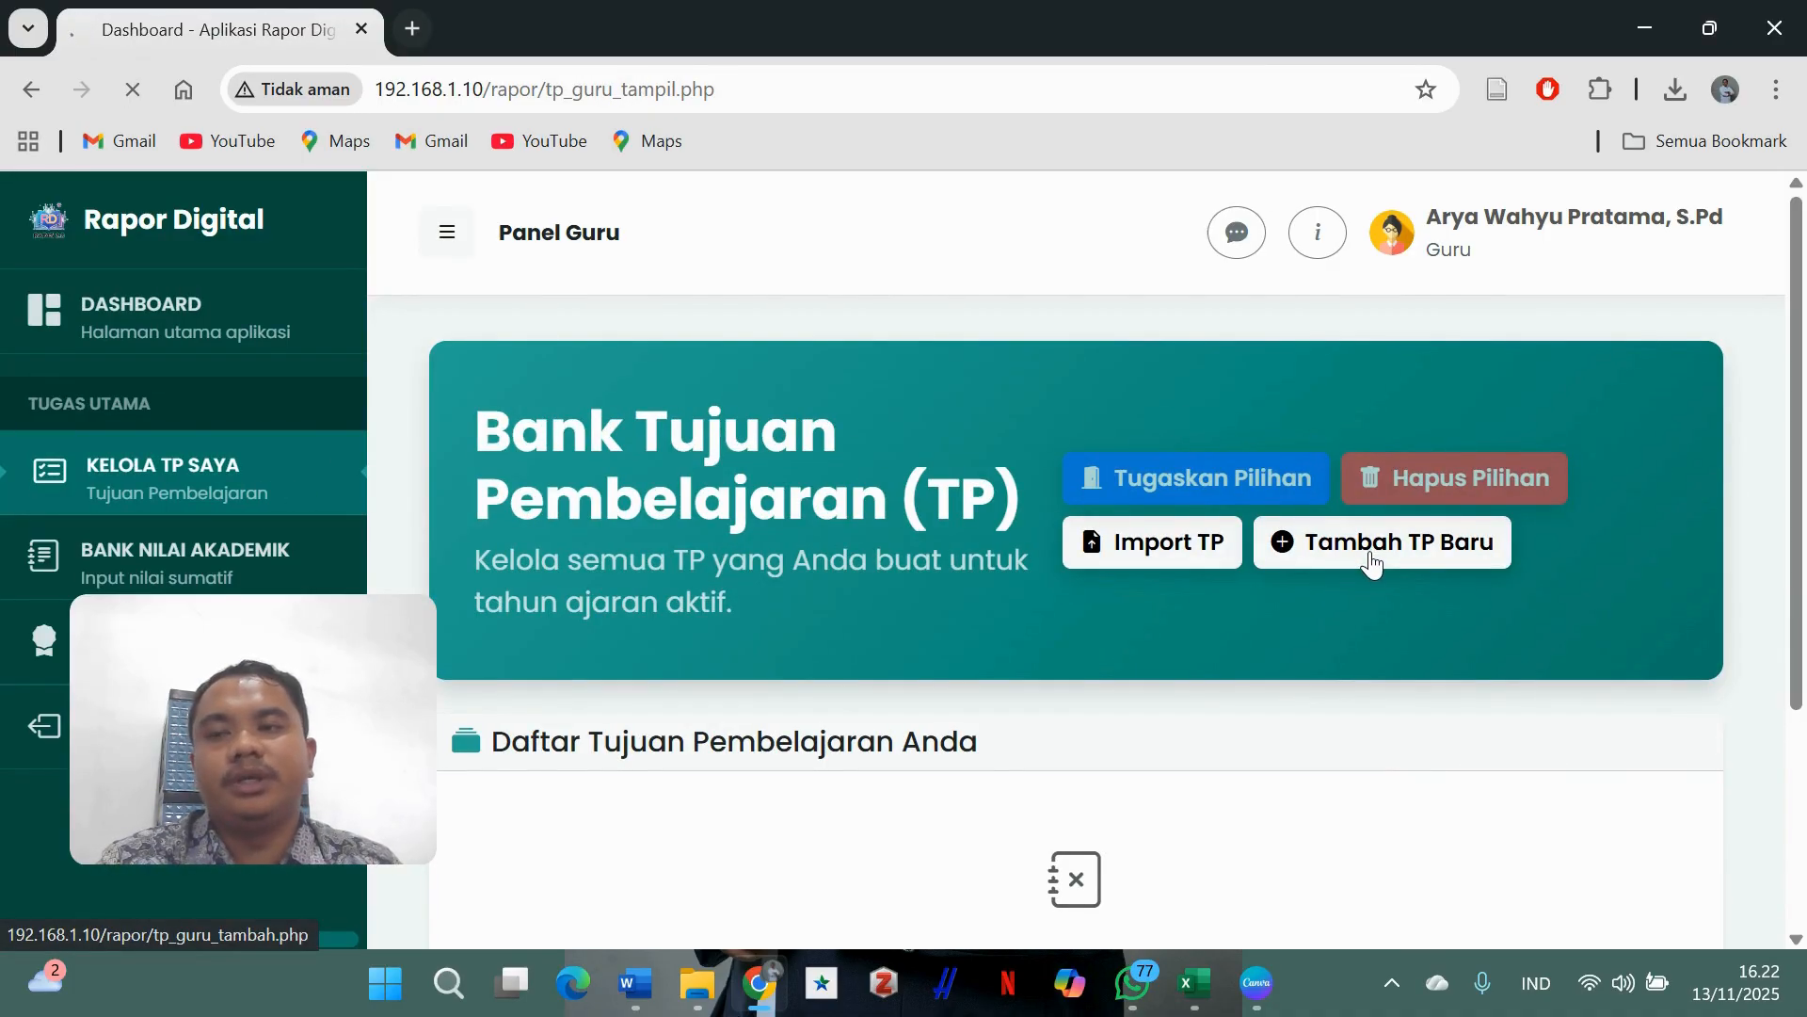
{"action": "left_click", "coordinate": [1319, 544]}
{"action": "scroll", "coordinate": [939, 329], "scroll_direction": "down", "scroll_amount": 5}
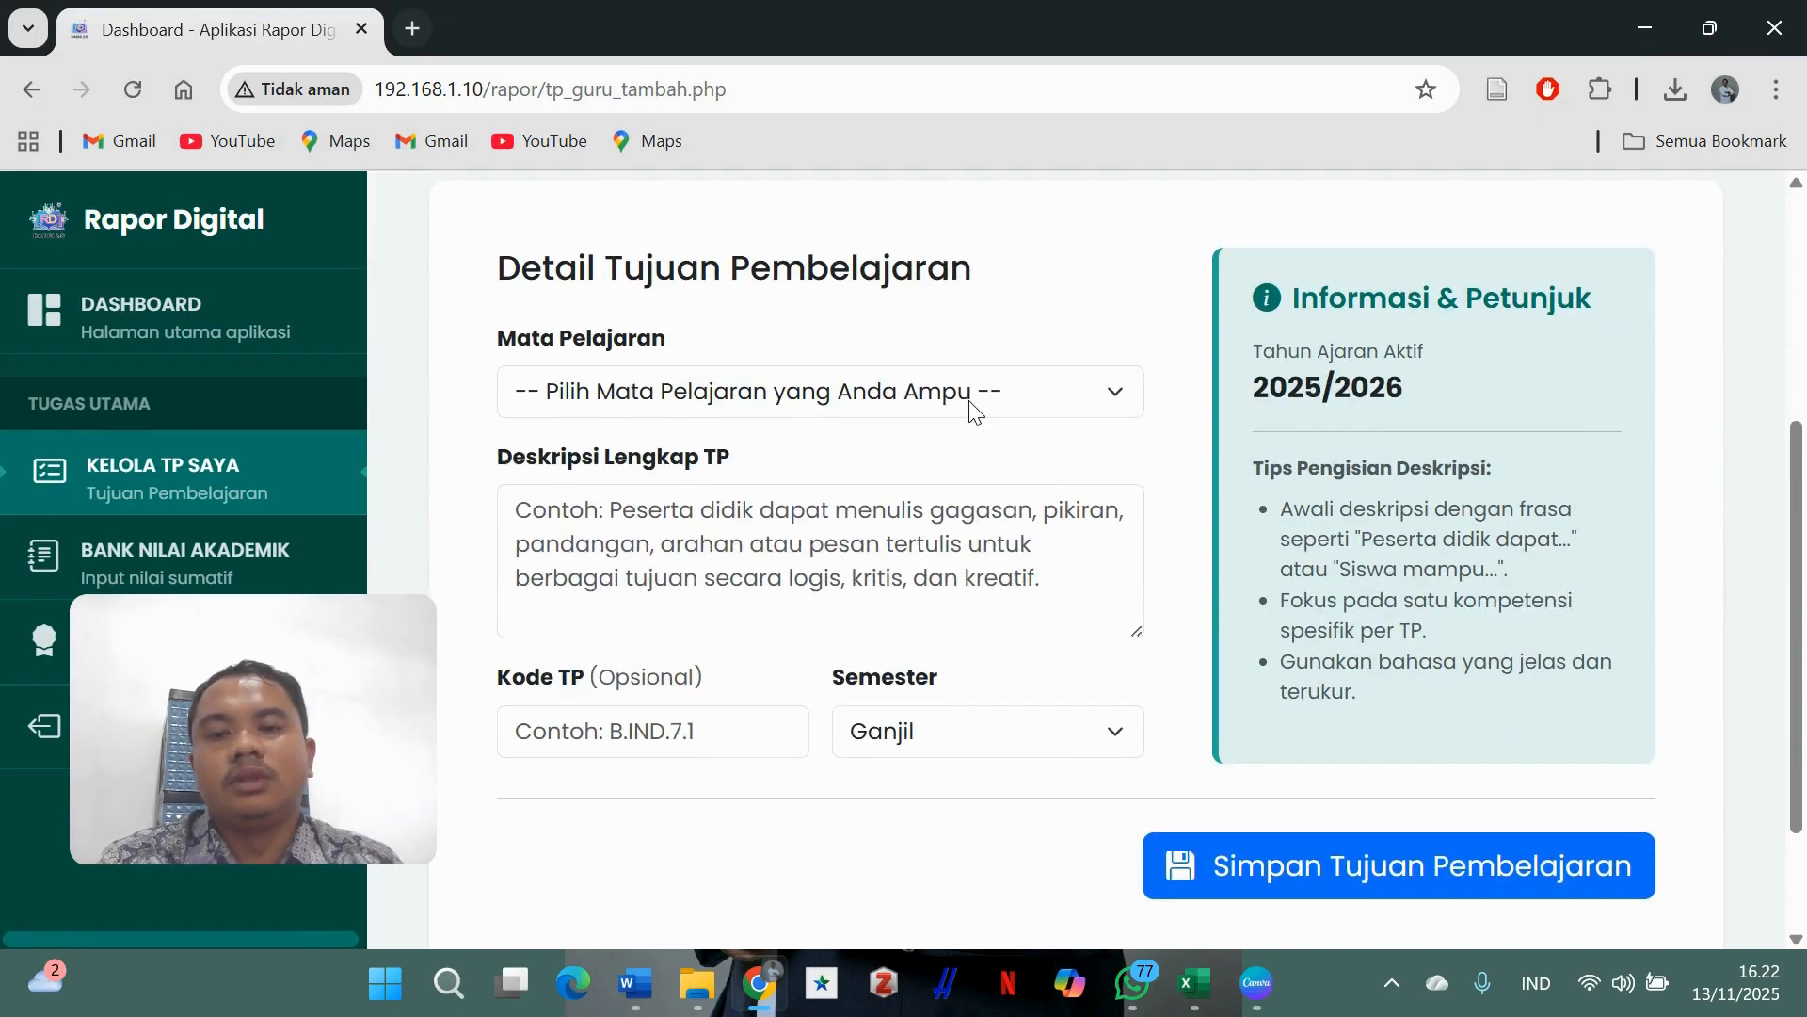
{"action": "left_click", "coordinate": [972, 412]}
- Choose Bahasa Arab as the subject and copy the Rapor Digital objective paragraph from Word
{"action": "left_click", "coordinate": [834, 492]}
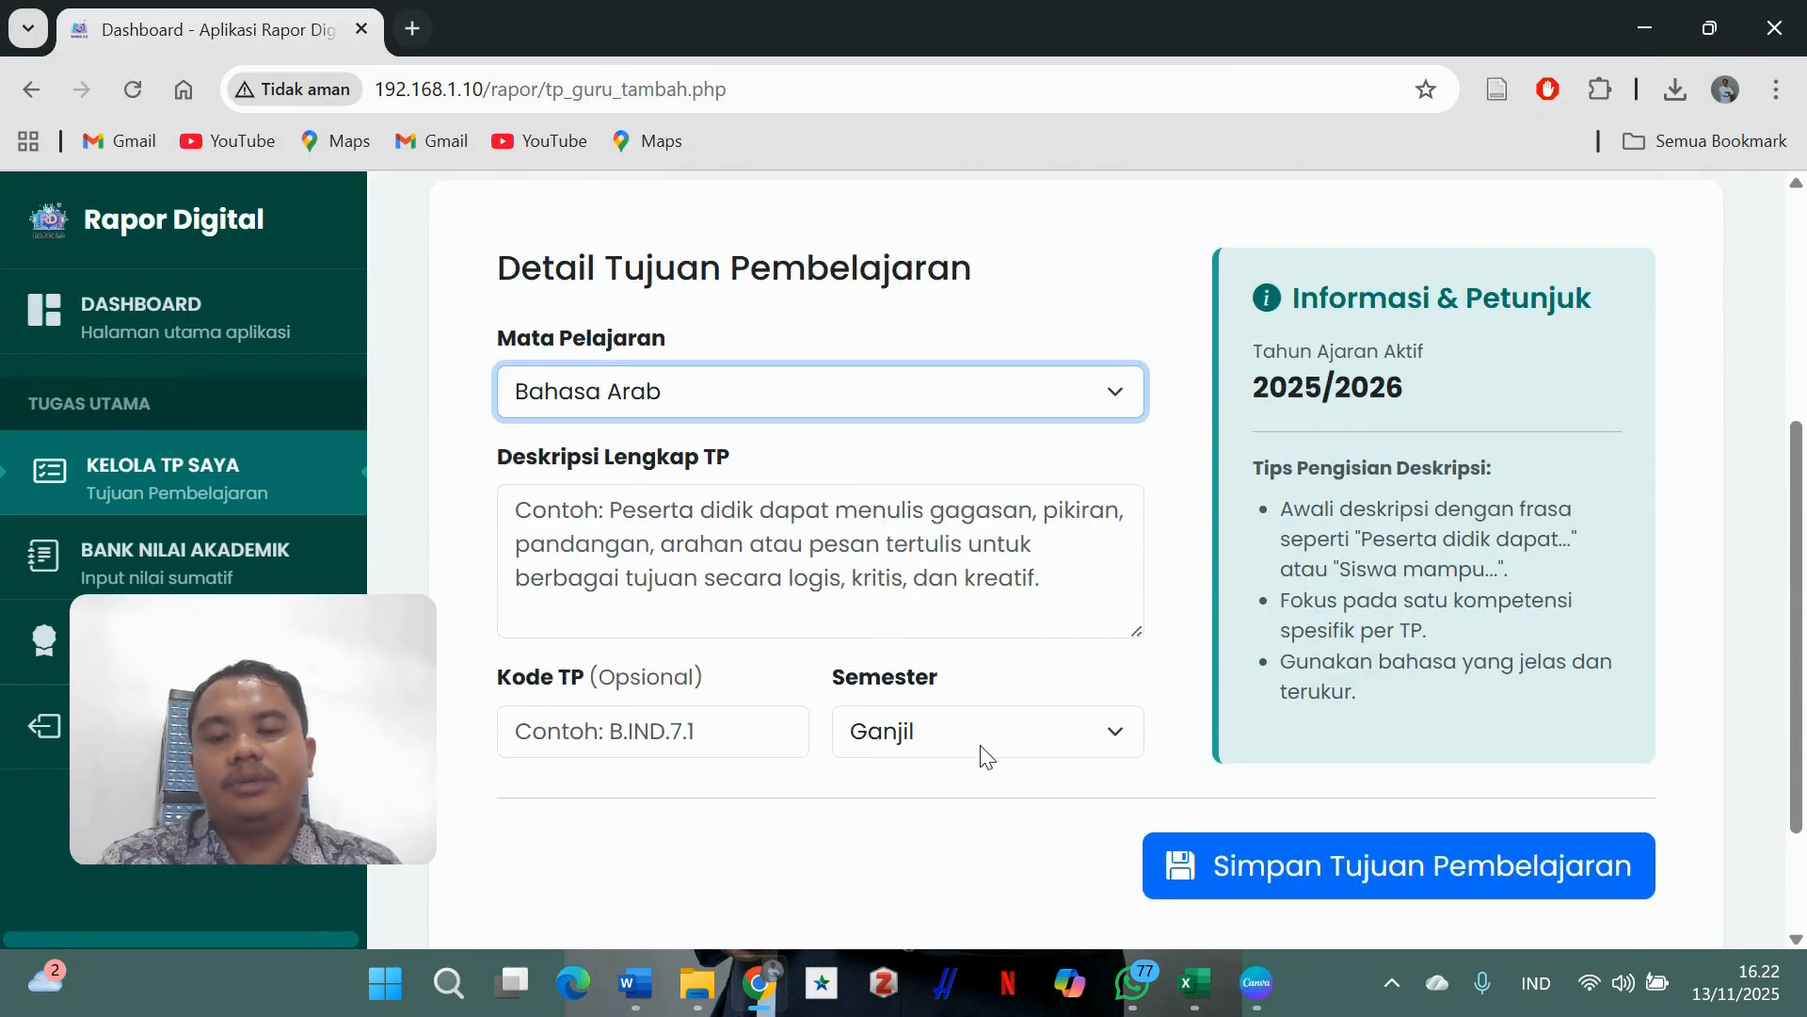
{"action": "mouse_move", "coordinate": [636, 984]}
{"action": "left_click", "coordinate": [673, 852]}
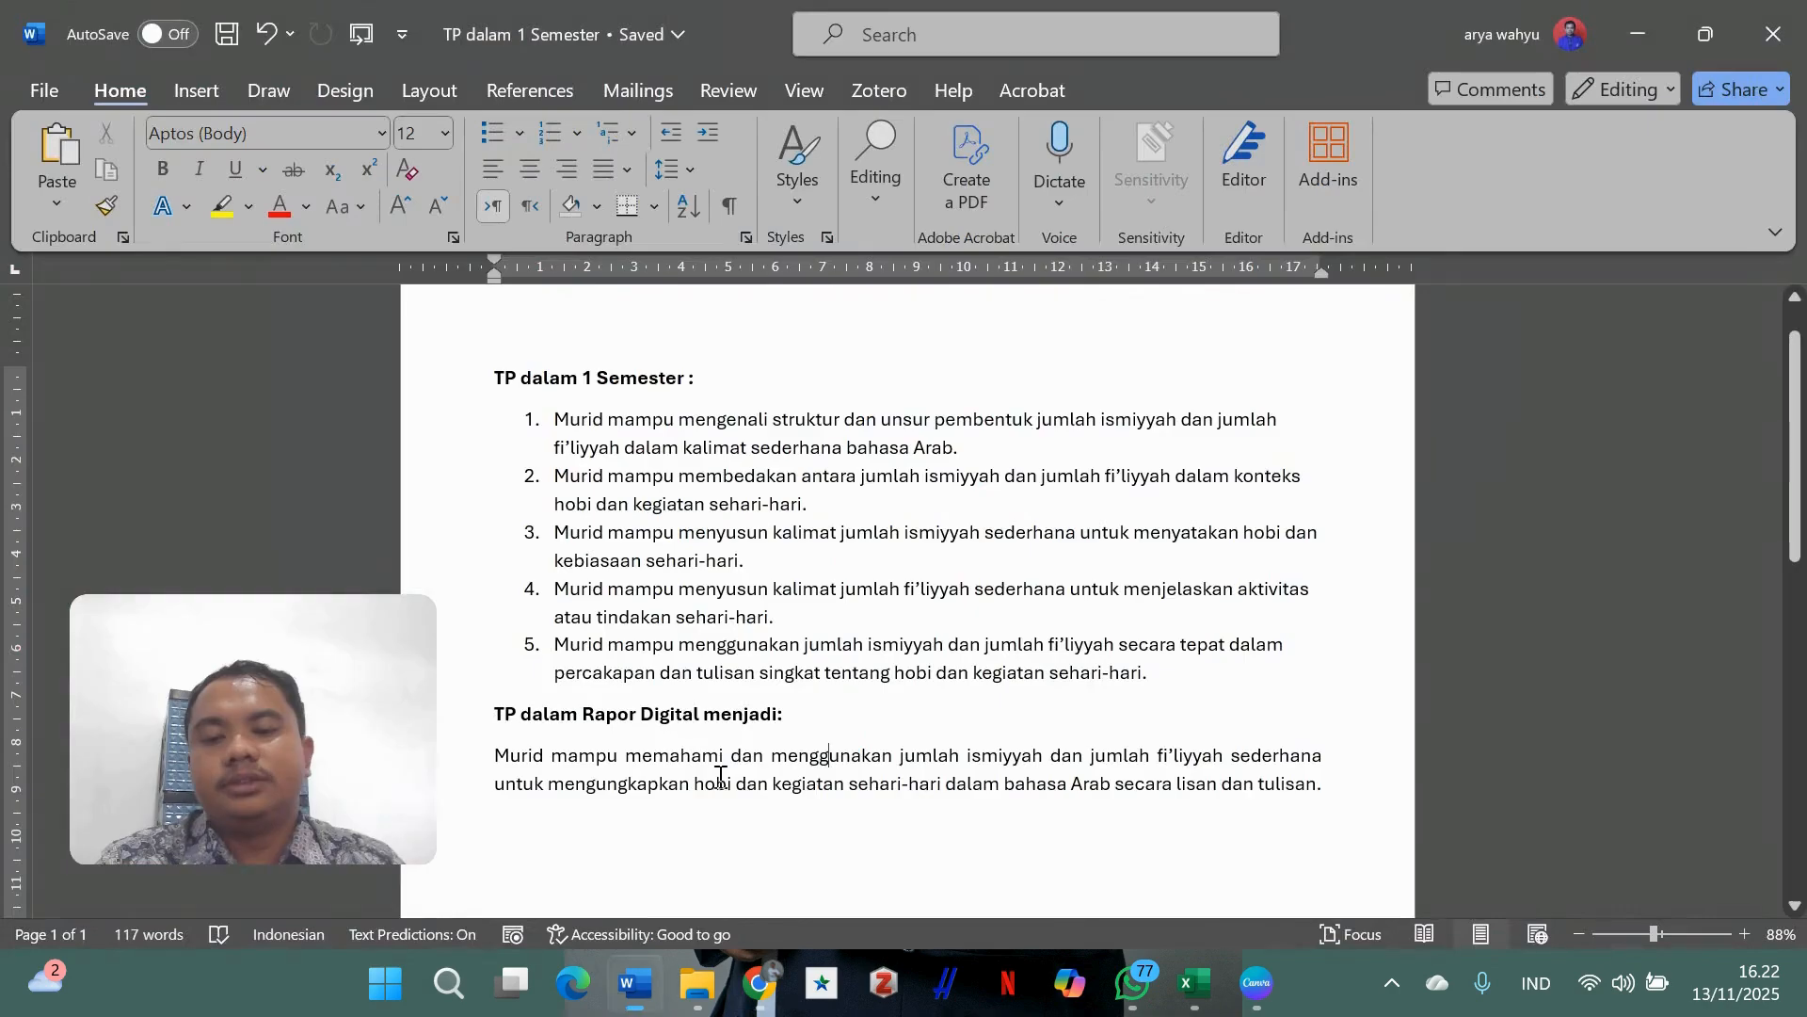
{"action": "scroll", "coordinate": [1103, 782], "scroll_direction": "down", "scroll_amount": 1}
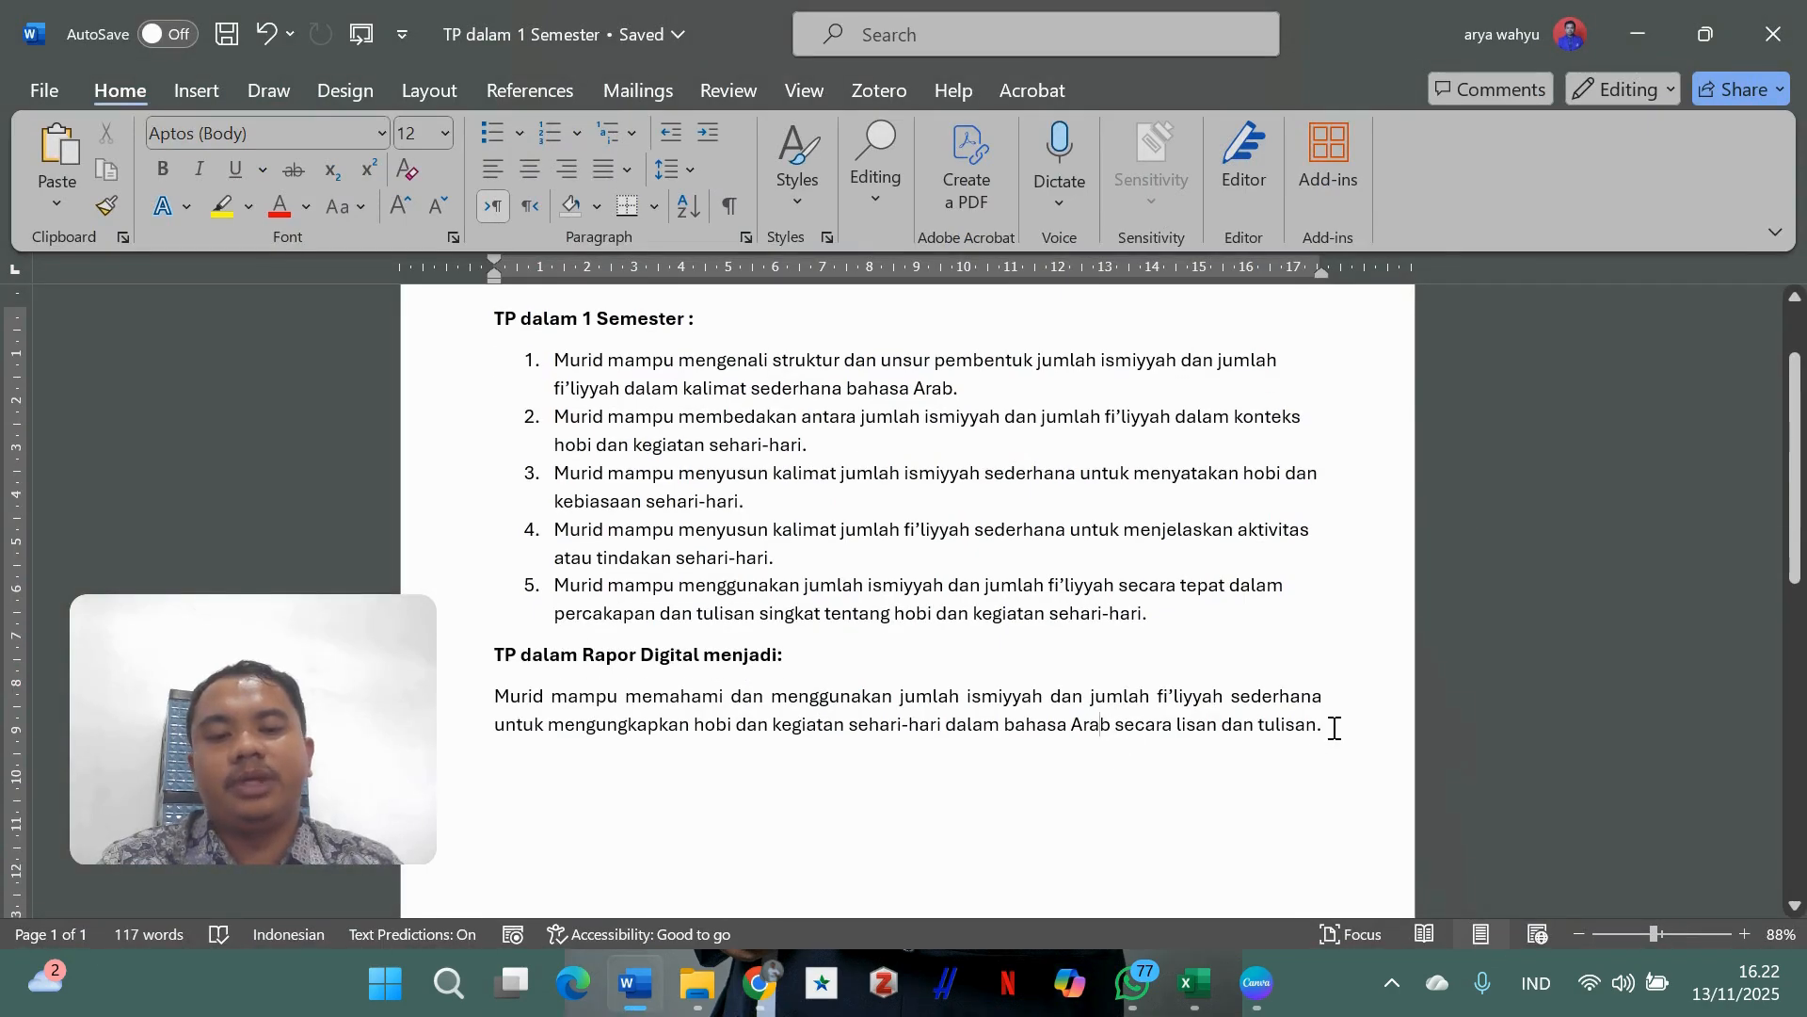
{"action": "left_click_drag", "start_coordinate": [1334, 727], "coordinate": [512, 697]}
{"action": "key", "text": "ctrl+c"}
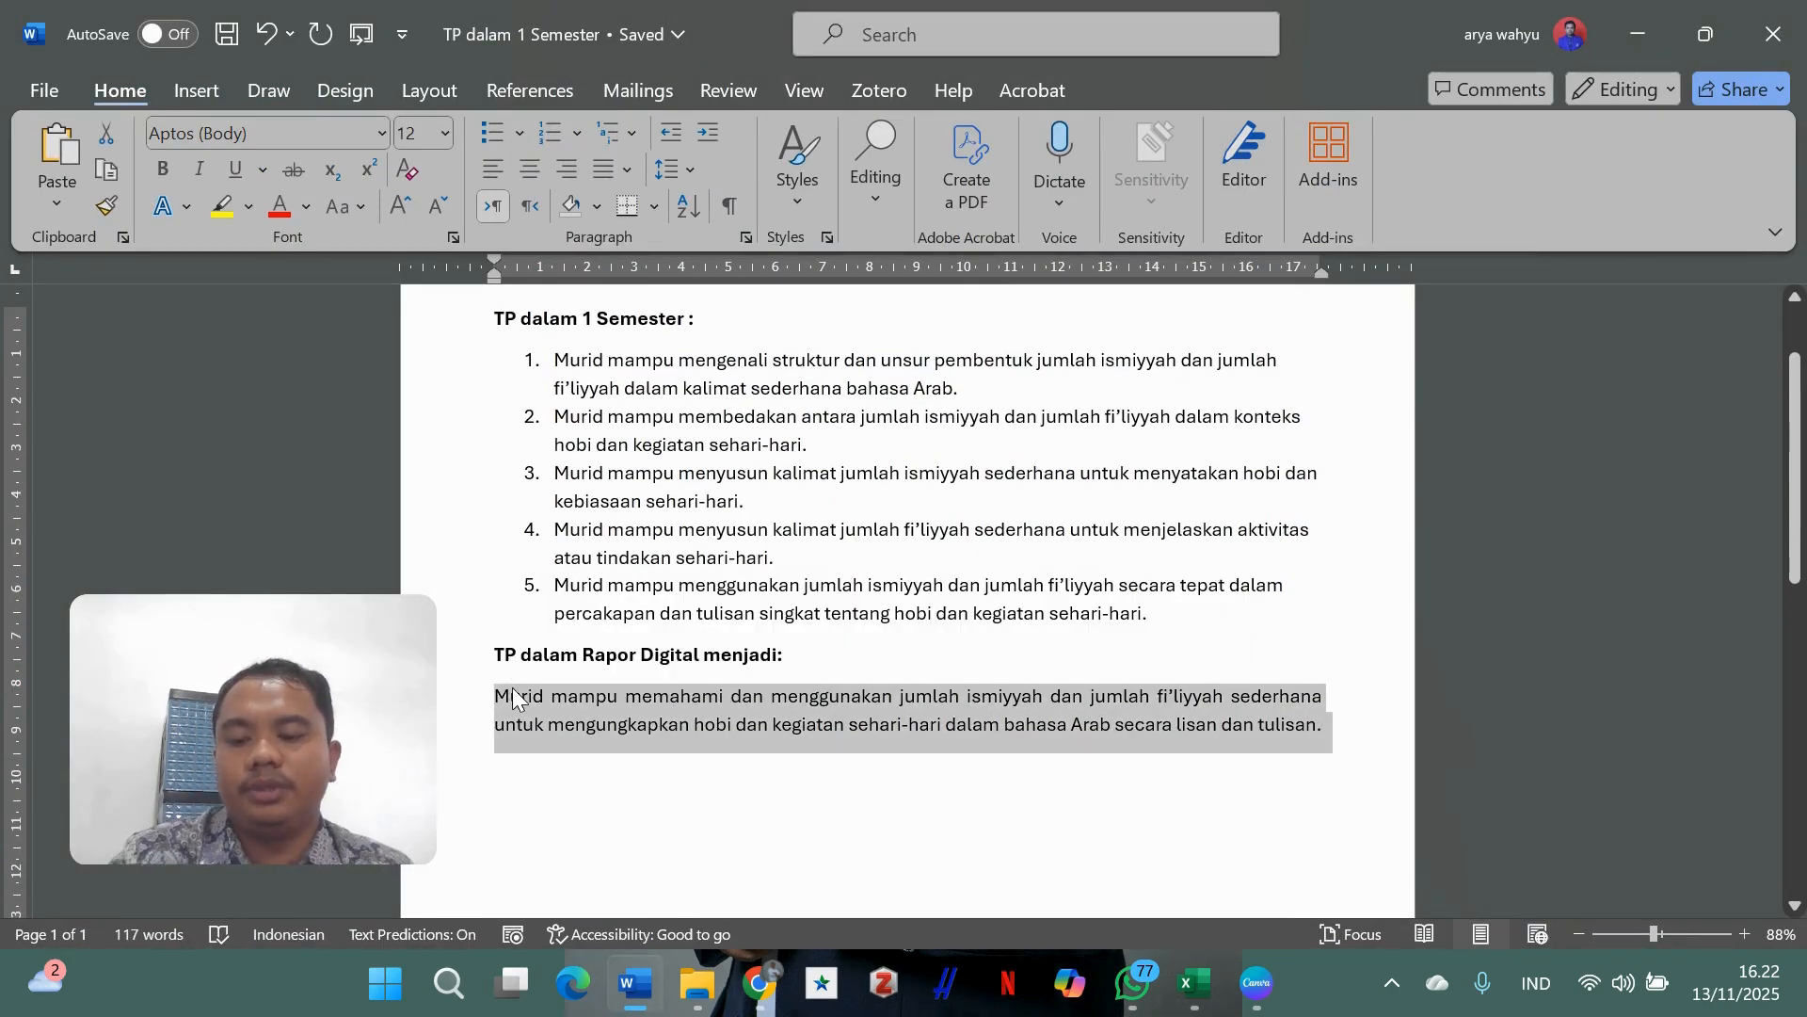
{"action": "mouse_move", "coordinate": [759, 984]}
{"action": "left_click", "coordinate": [765, 855]}
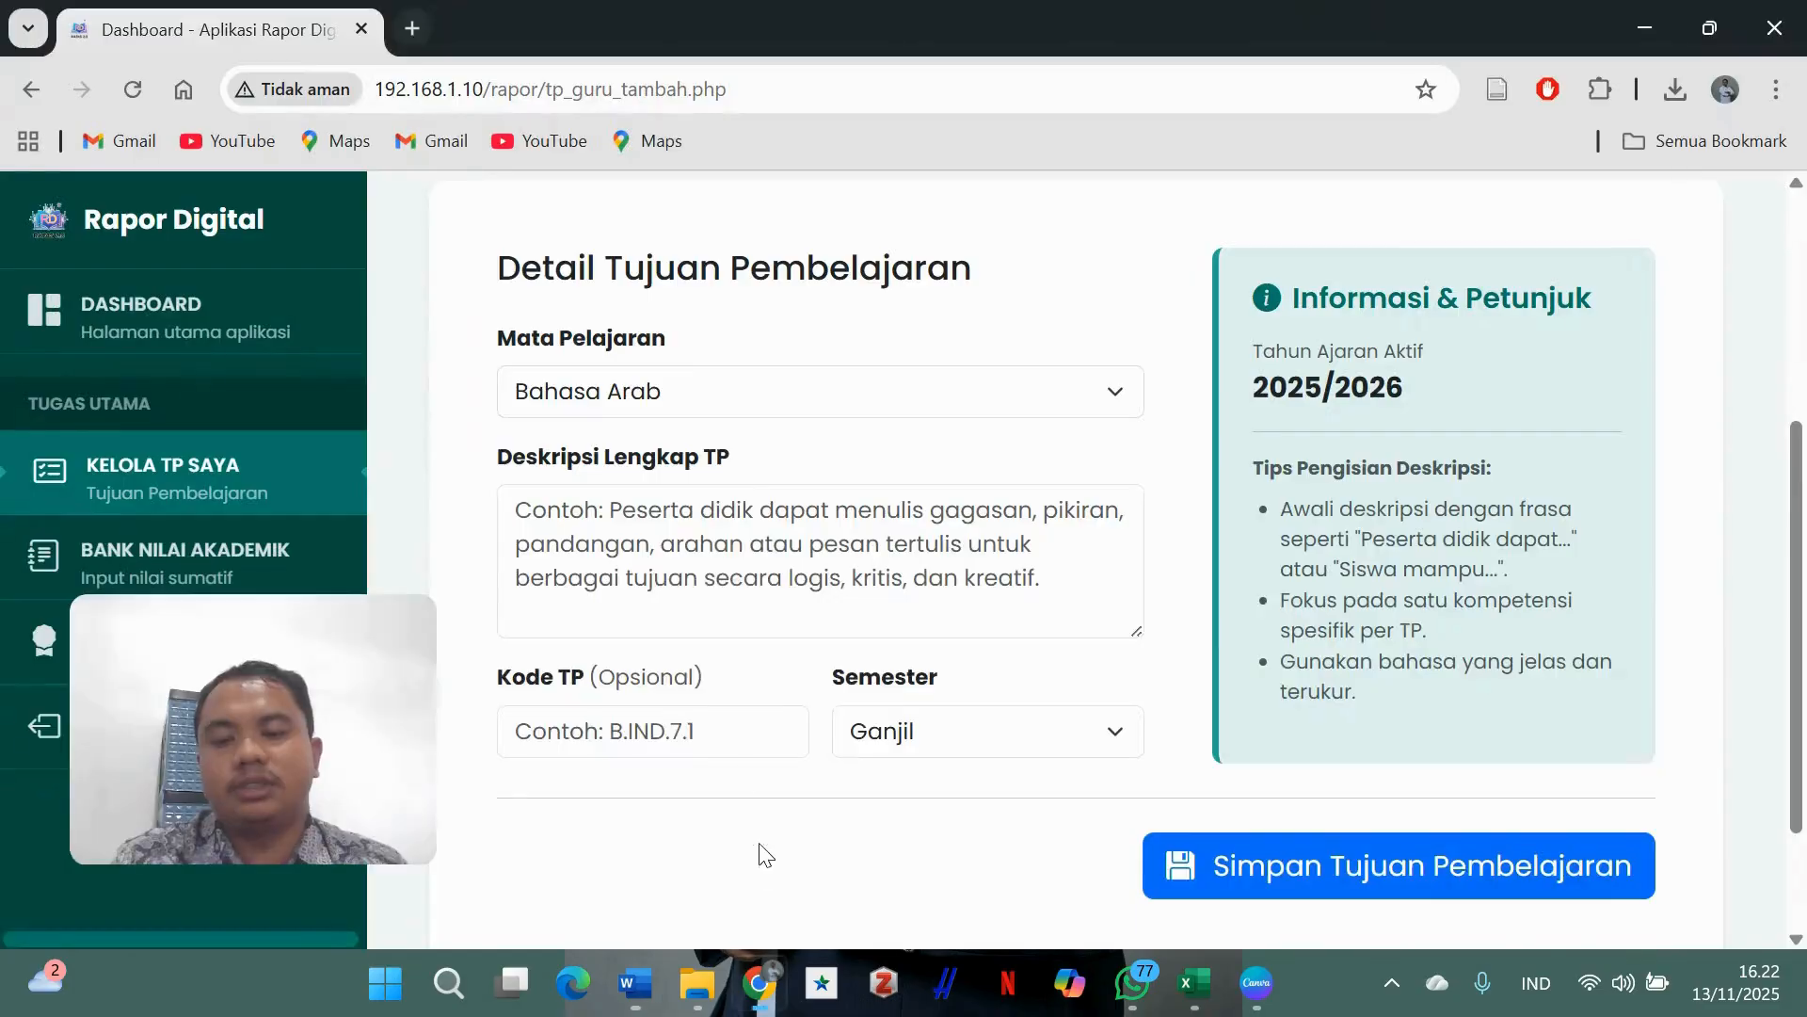
- Paste the copied objective into Deskripsi Lengkap TP and save the Bahasa Arab objective
{"action": "left_click", "coordinate": [689, 529]}
{"action": "key", "text": "ctrl+v"}
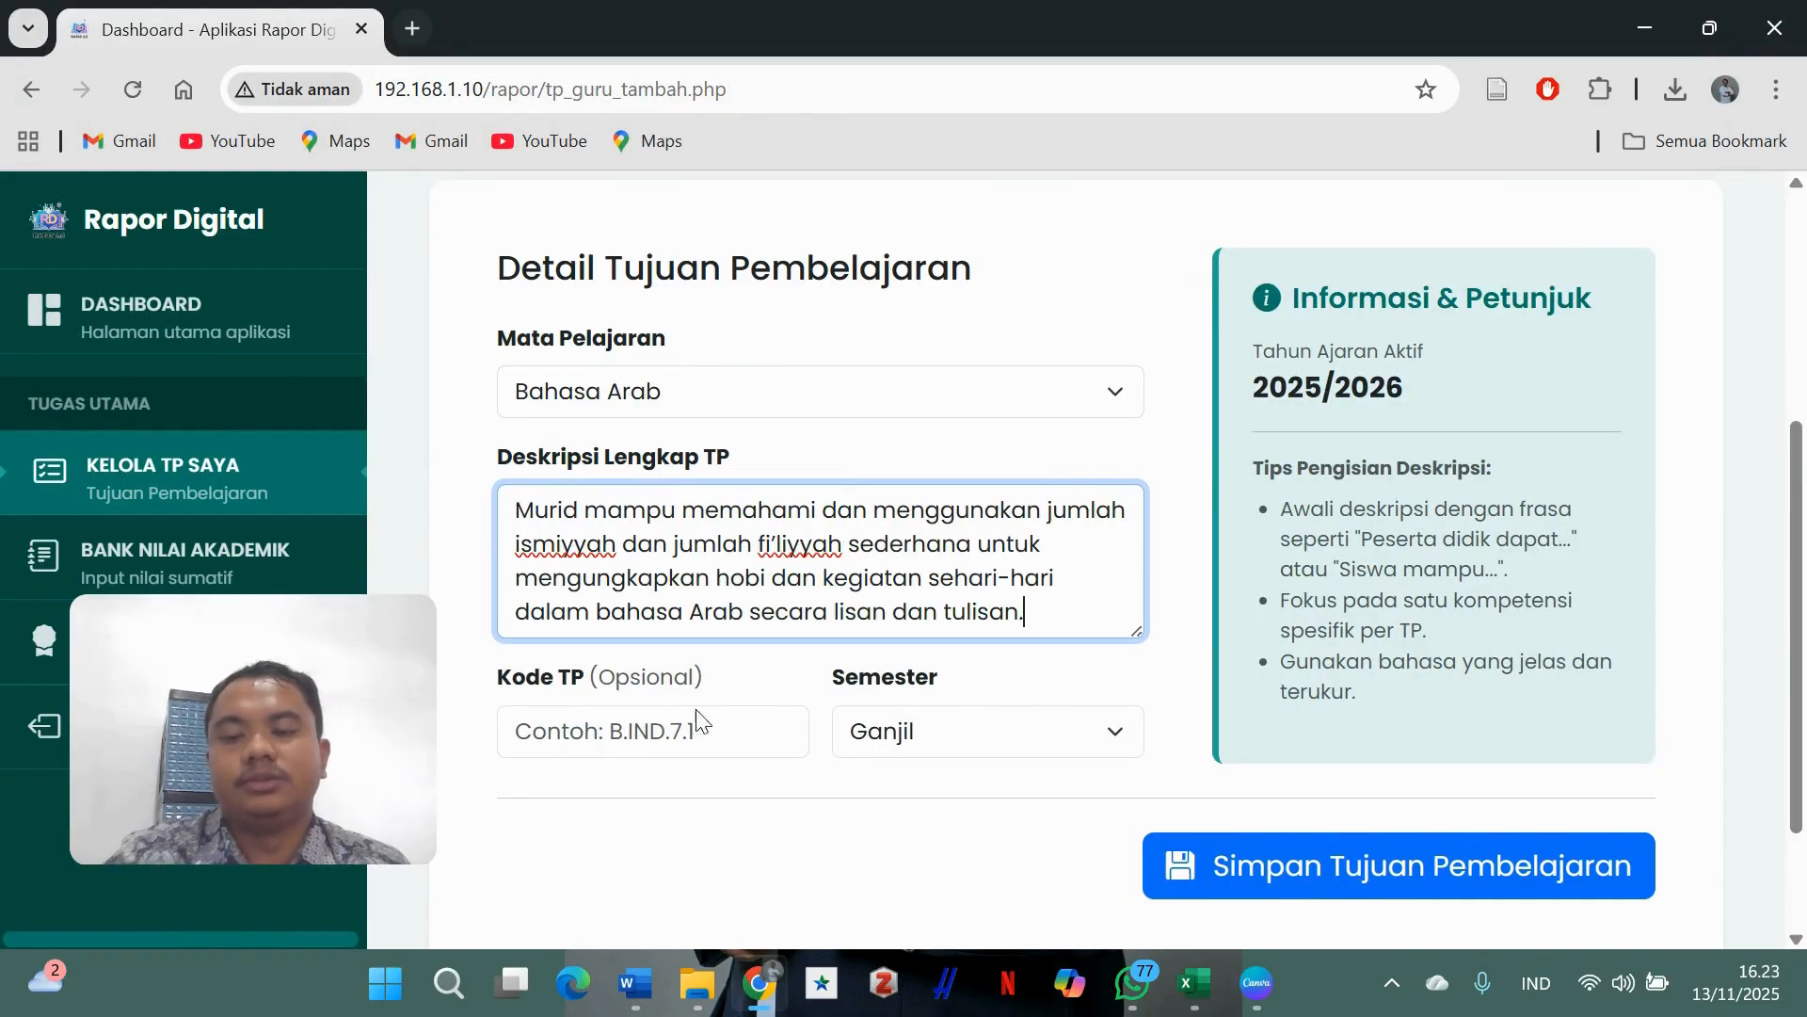
{"action": "left_click", "coordinate": [694, 726]}
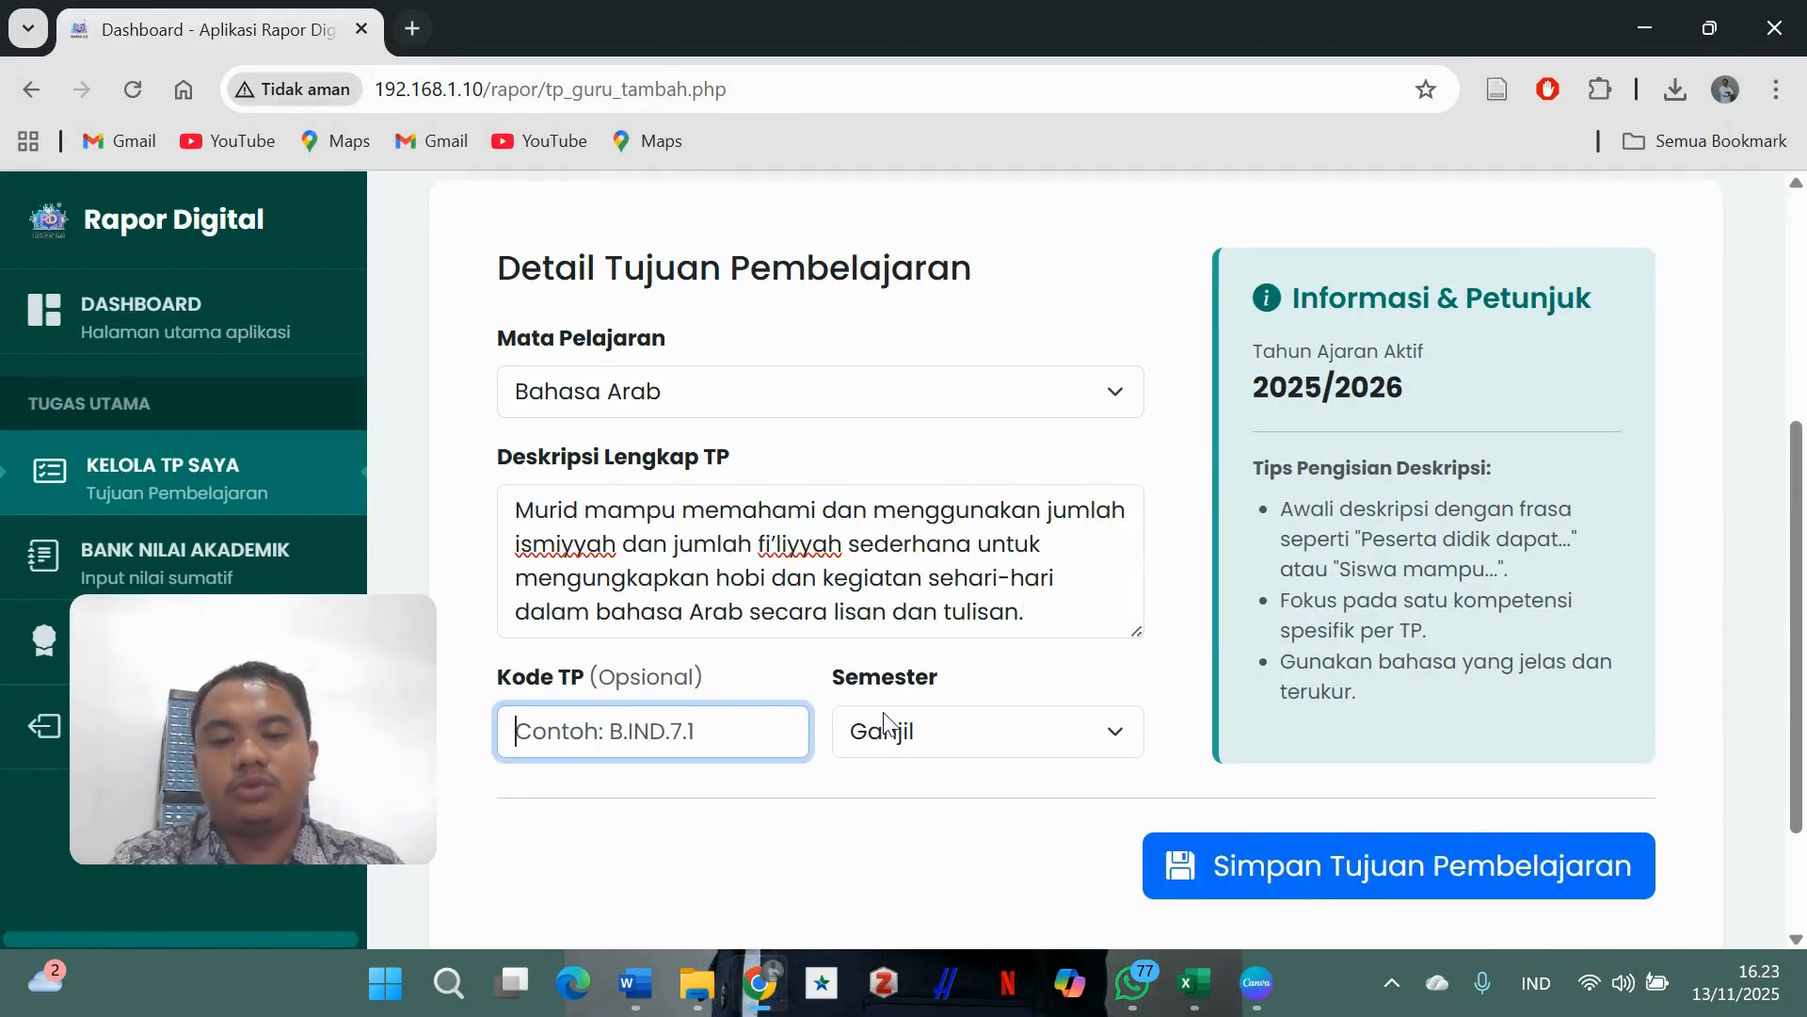
{"action": "scroll", "coordinate": [972, 658], "scroll_direction": "down", "scroll_amount": 2}
{"action": "scroll", "coordinate": [973, 499], "scroll_direction": "up", "scroll_amount": 1}
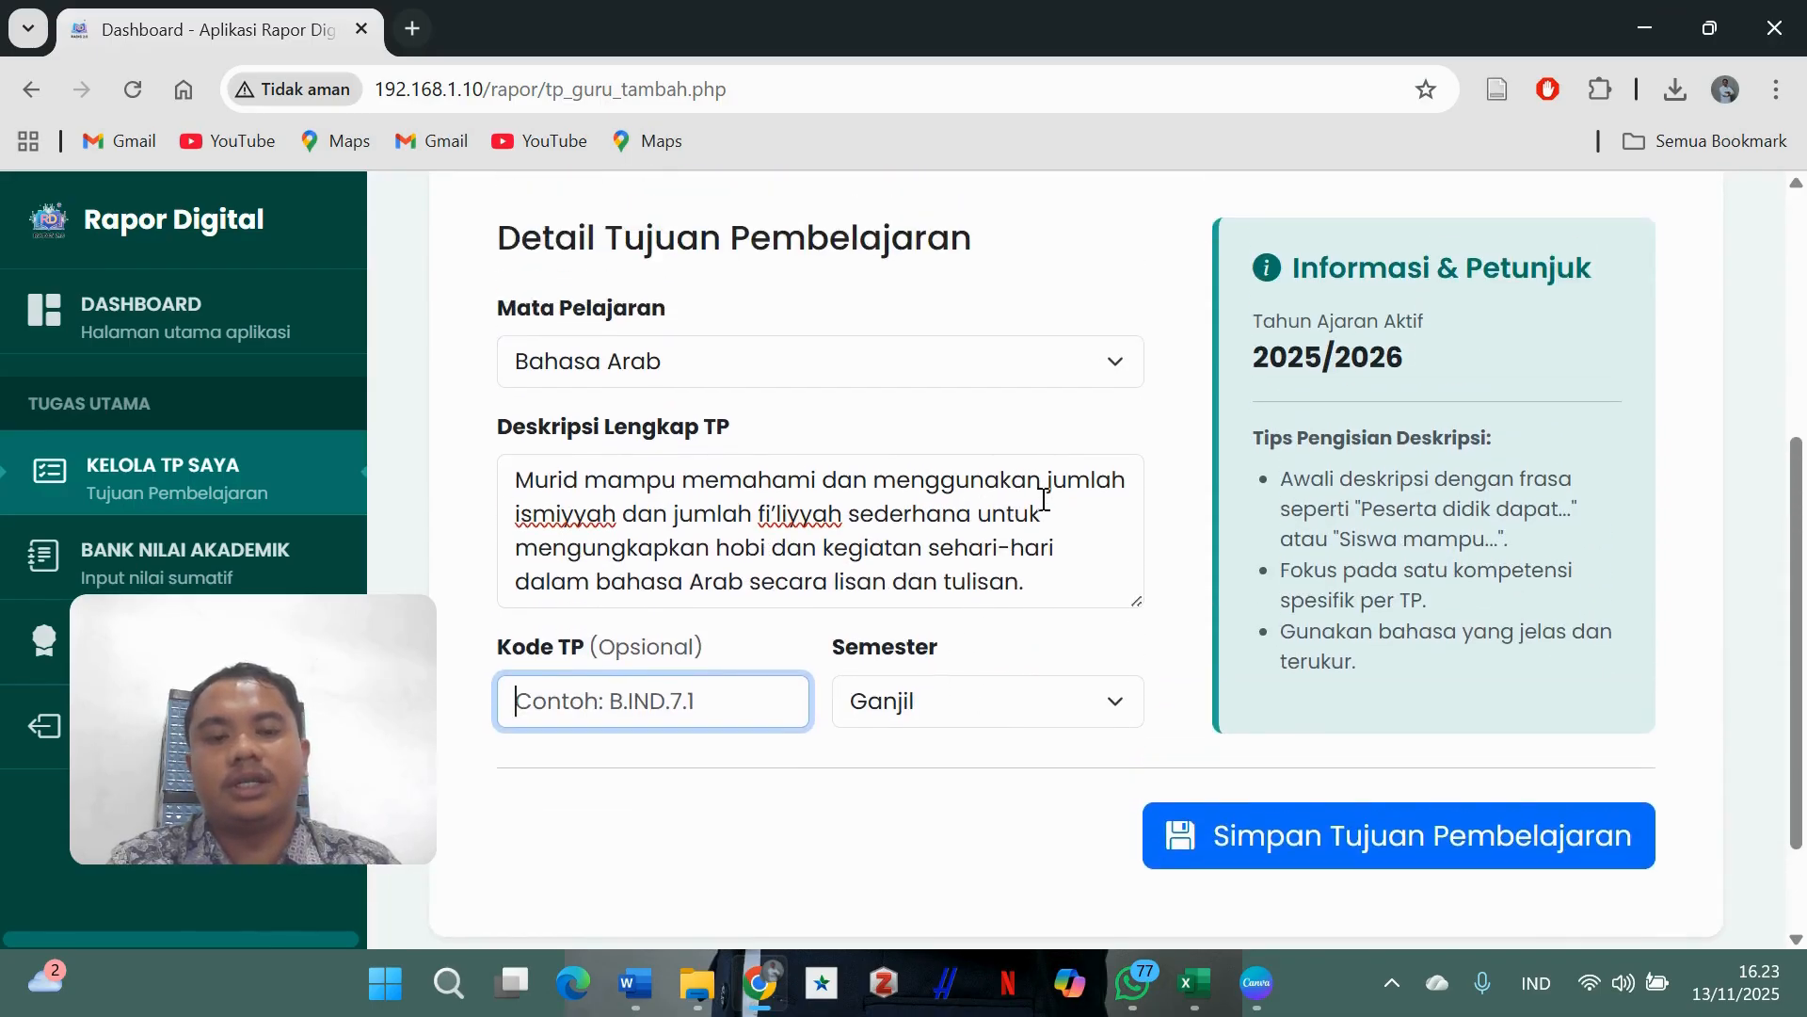
{"action": "scroll", "coordinate": [1130, 583], "scroll_direction": "down", "scroll_amount": 1}
{"action": "left_click", "coordinate": [1288, 696]}
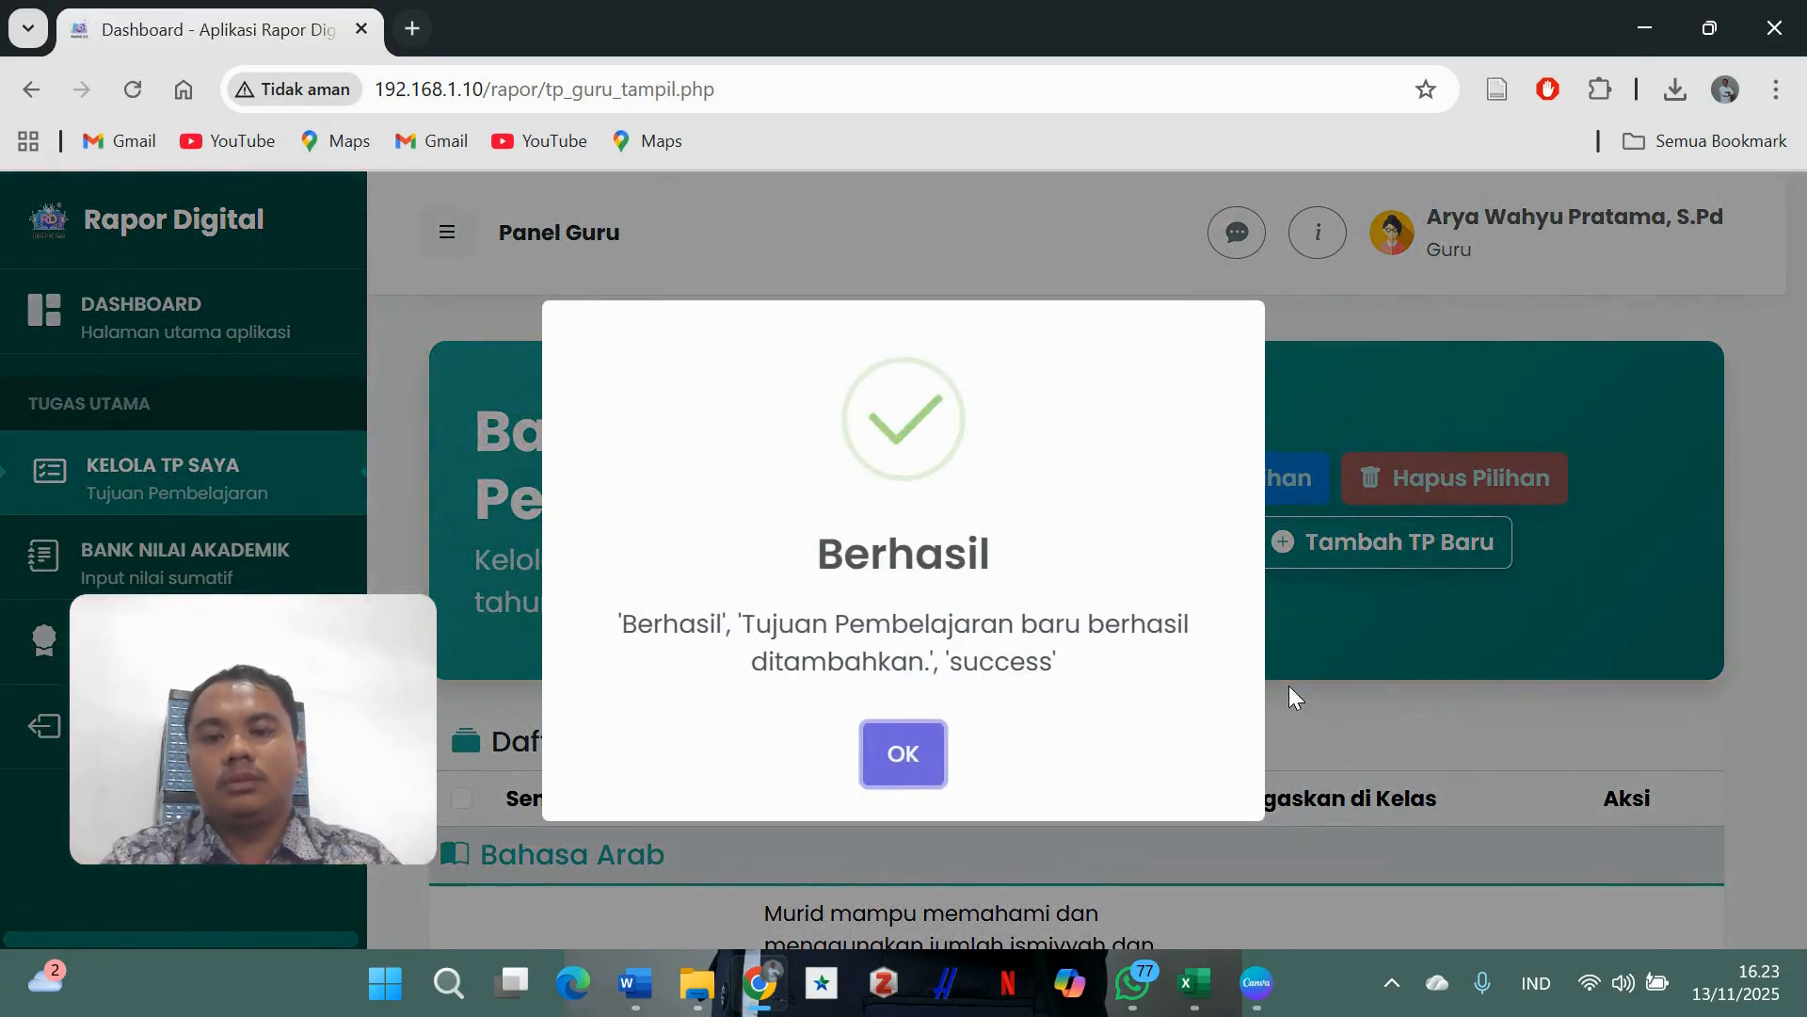
{"action": "left_click", "coordinate": [918, 761]}
- Open the class assignment dialog and switch on classes 8B, 8D, 8F and 8H
{"action": "scroll", "coordinate": [952, 675], "scroll_direction": "down", "scroll_amount": 3}
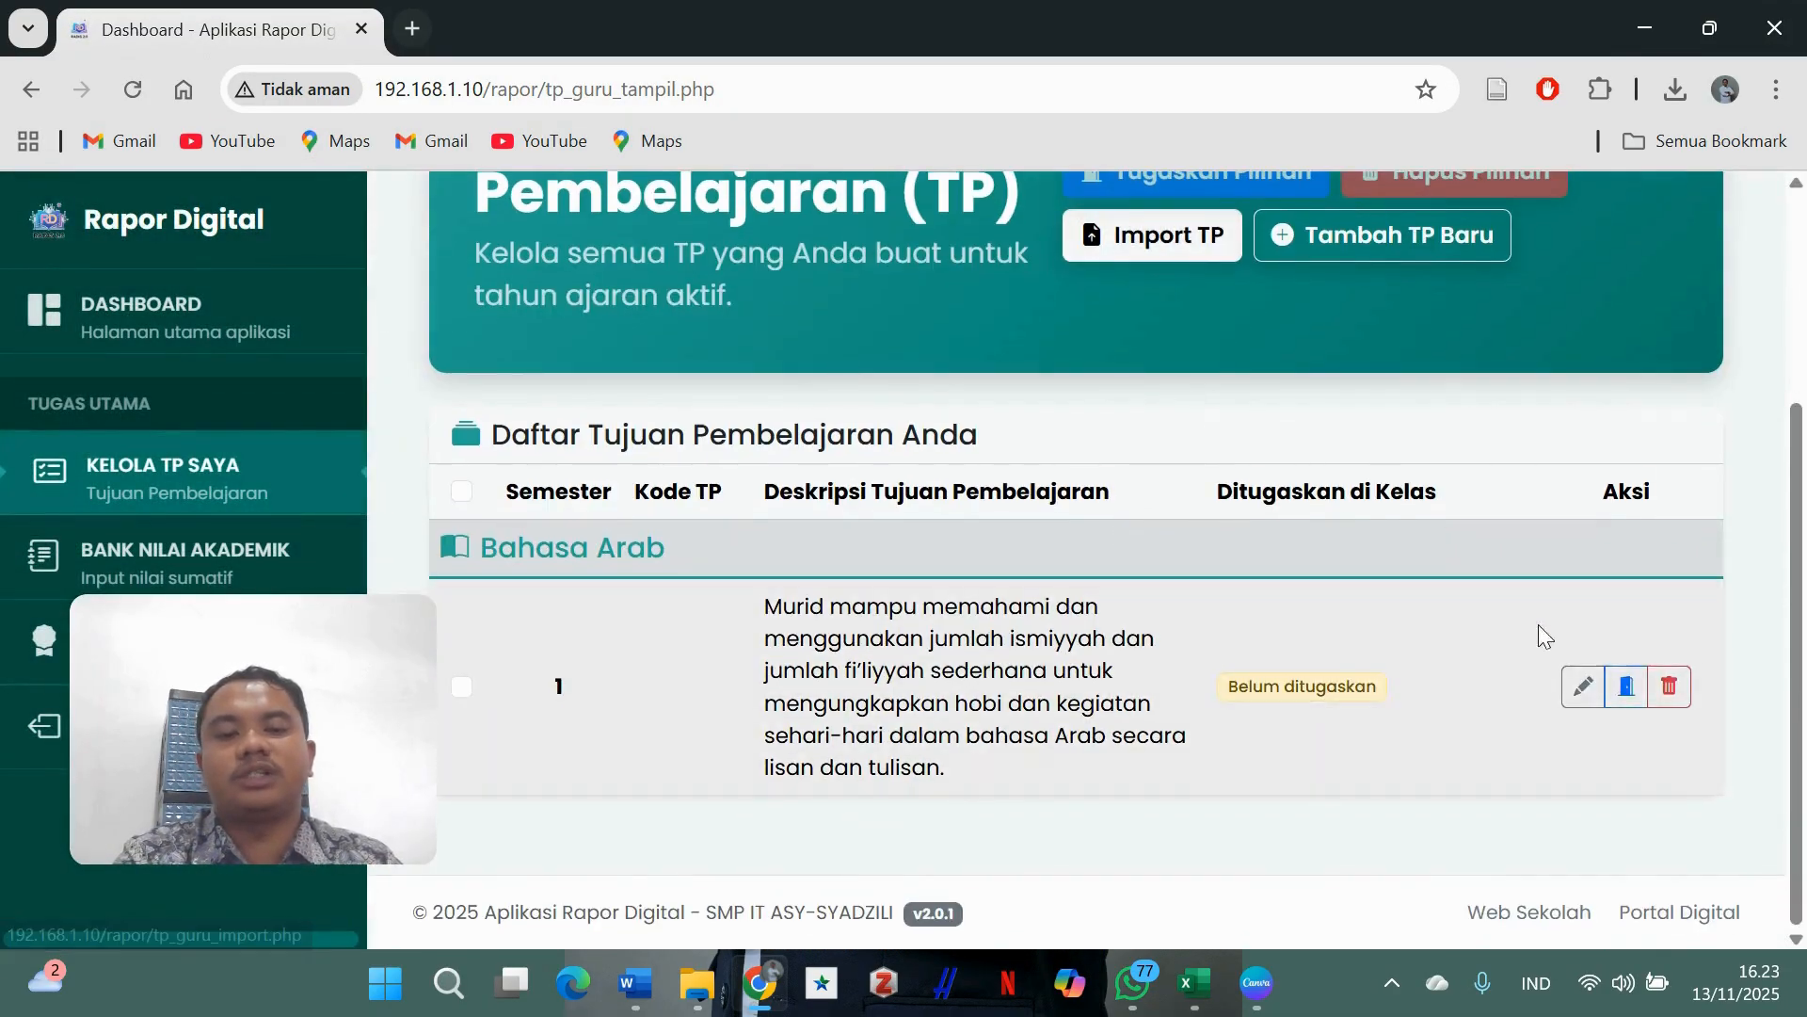
{"action": "left_click", "coordinate": [1627, 686]}
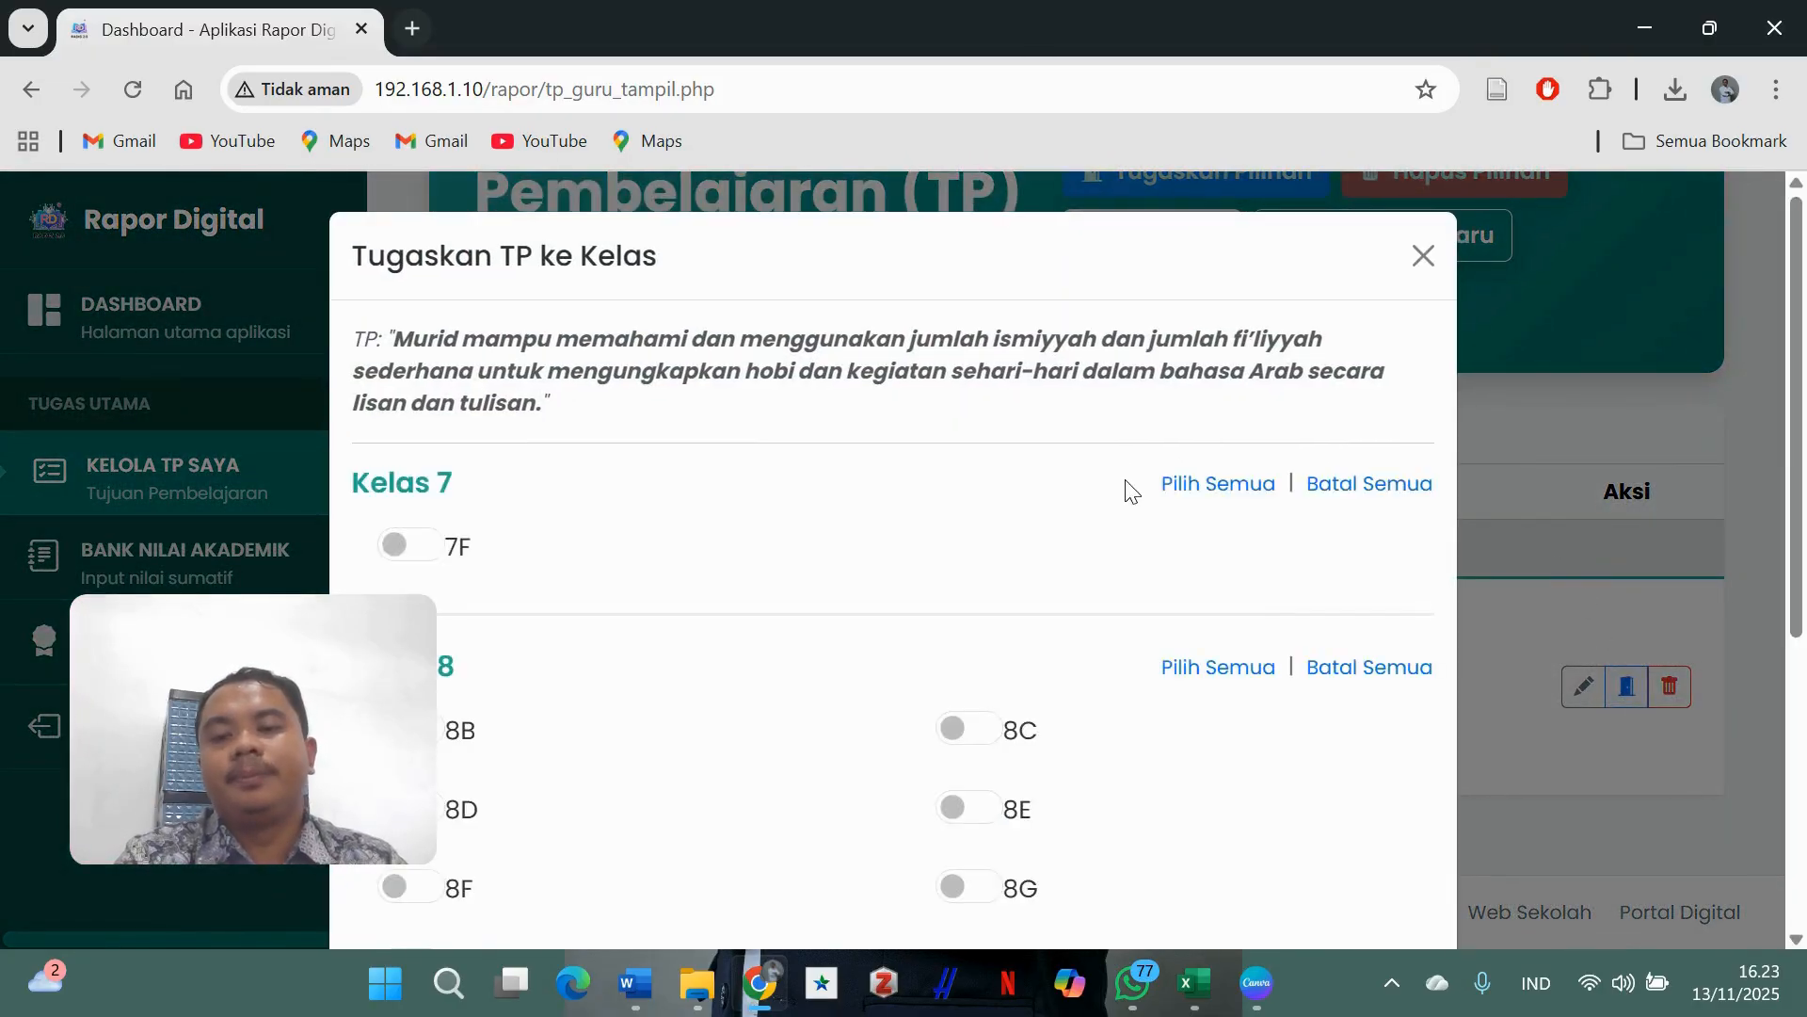
{"action": "scroll", "coordinate": [1100, 546], "scroll_direction": "down", "scroll_amount": 3}
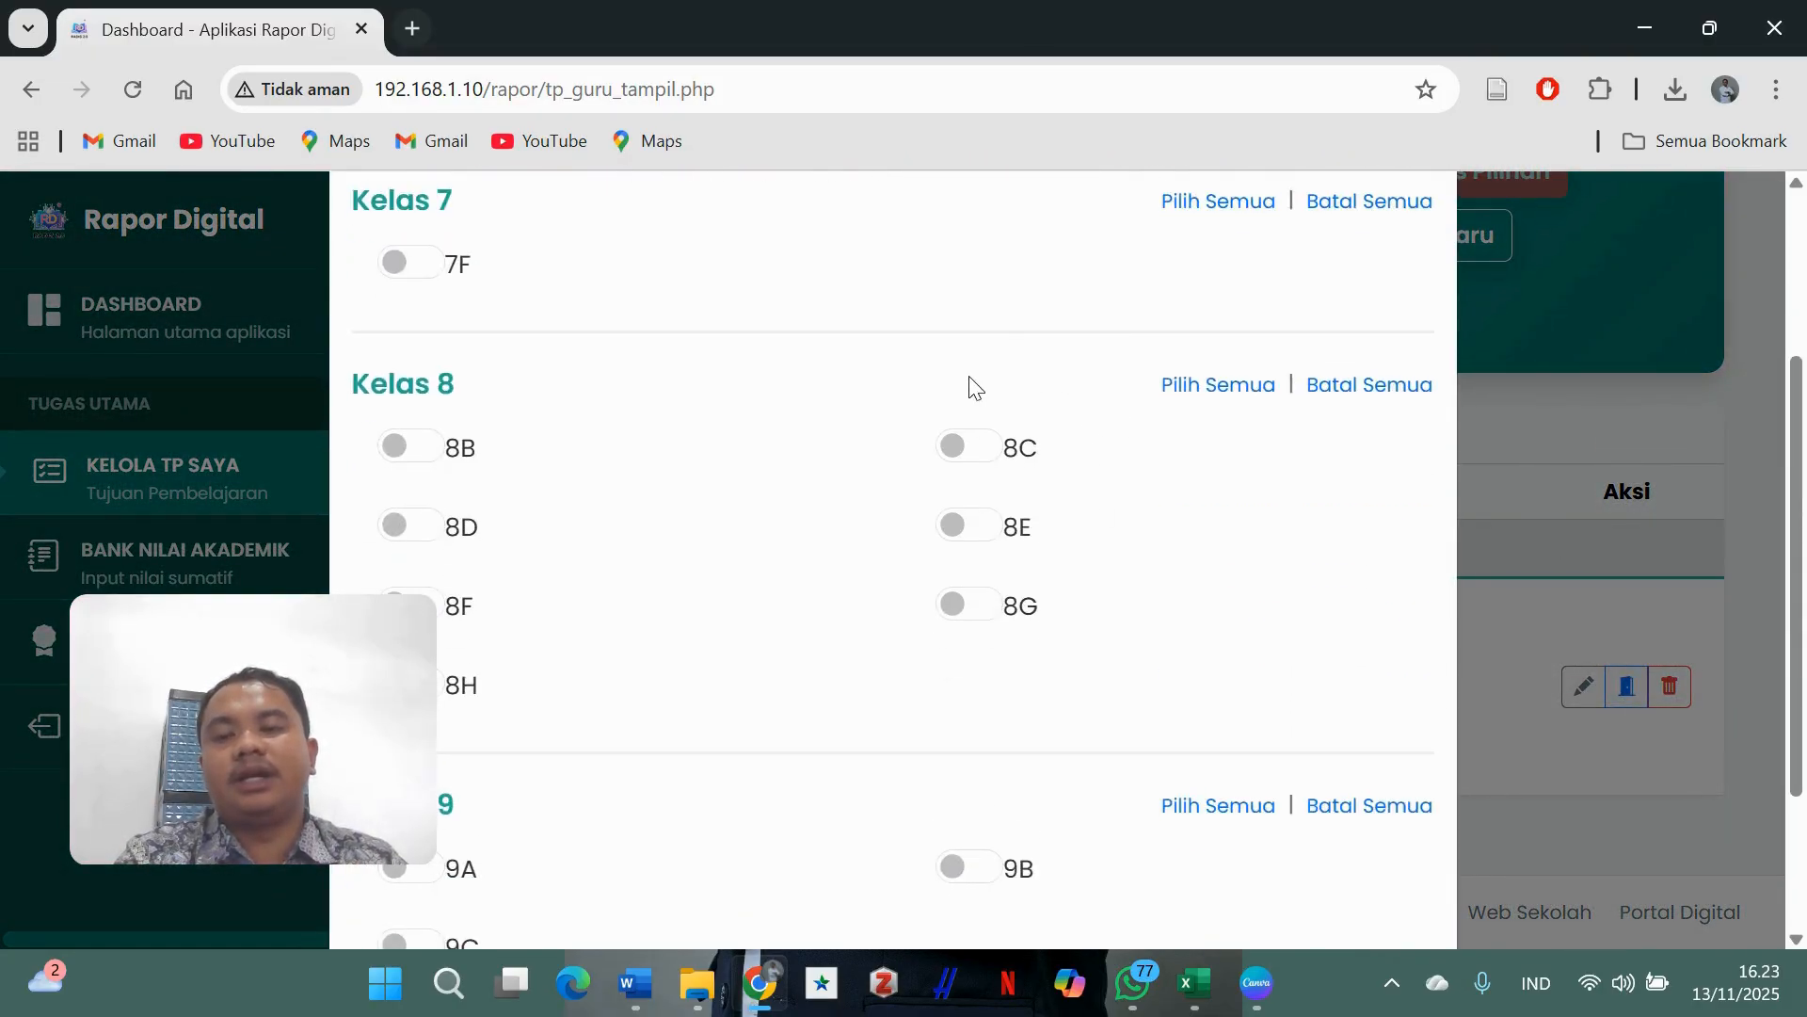
{"action": "left_click", "coordinate": [420, 449]}
{"action": "left_click", "coordinate": [412, 520]}
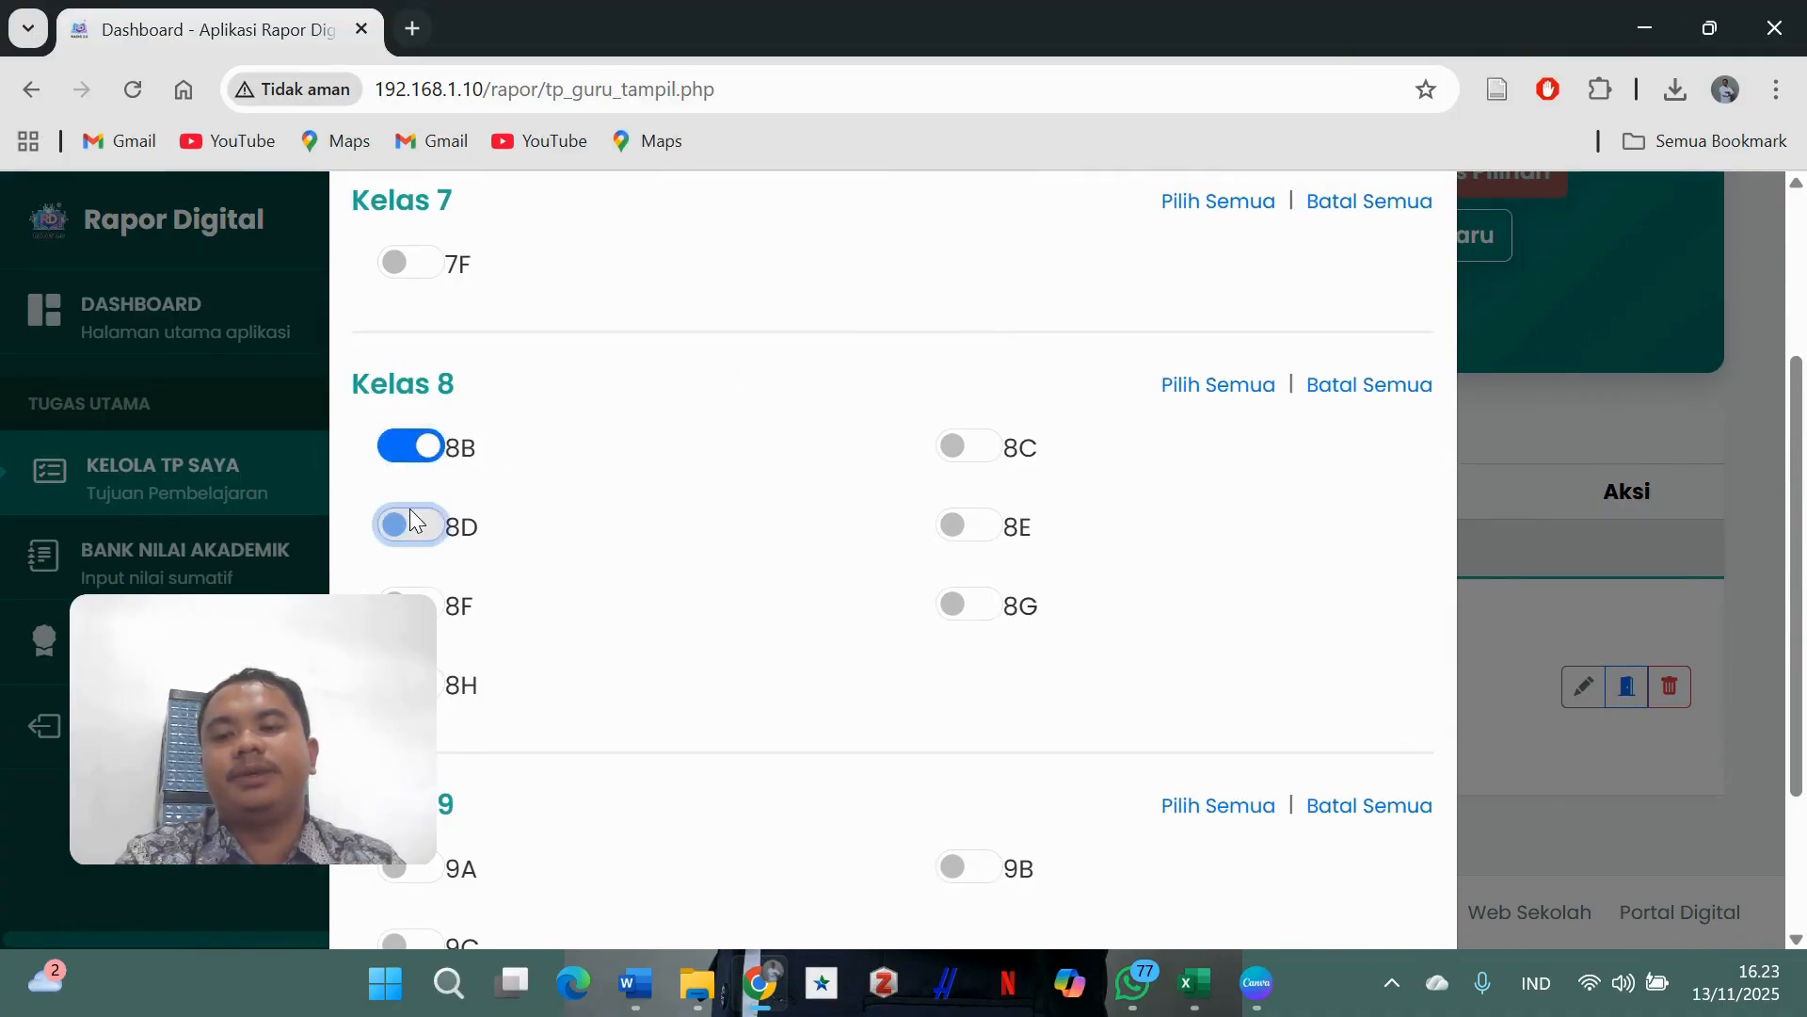
{"action": "scroll", "coordinate": [471, 597], "scroll_direction": "down", "scroll_amount": 3}
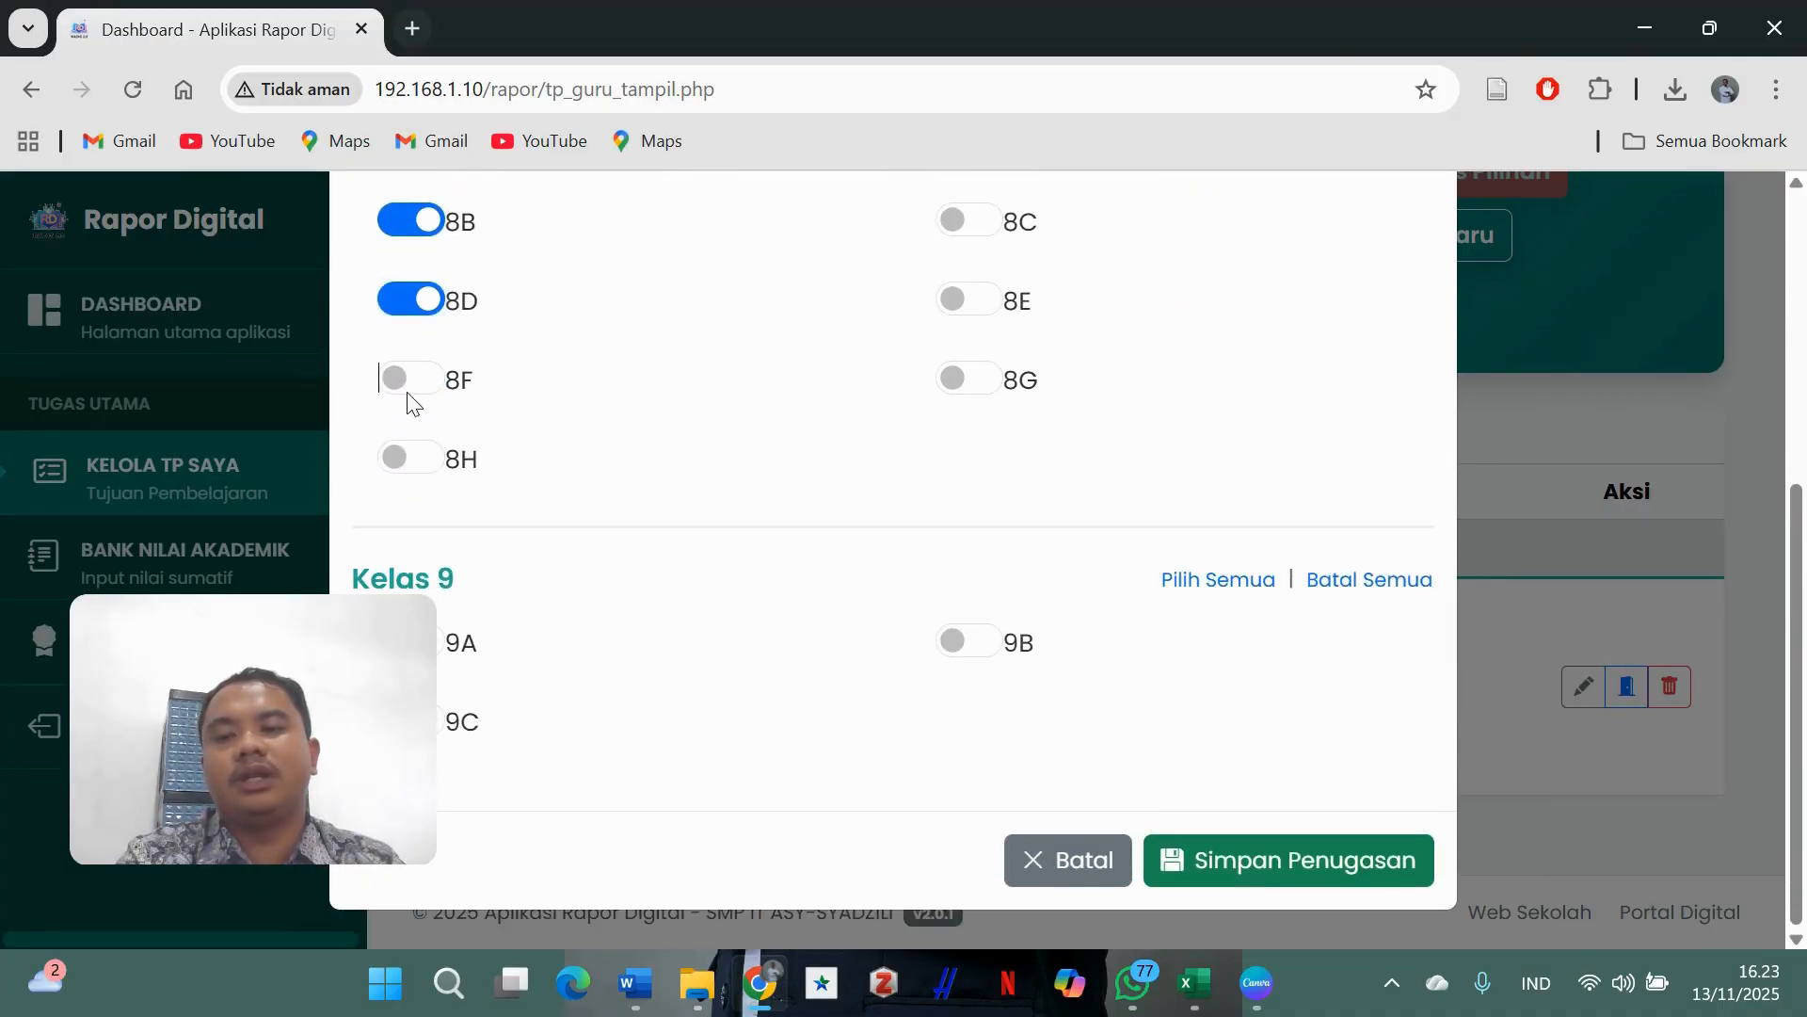
{"action": "left_click", "coordinate": [408, 384]}
{"action": "left_click", "coordinate": [421, 460]}
{"action": "scroll", "coordinate": [653, 564], "scroll_direction": "up", "scroll_amount": 5}
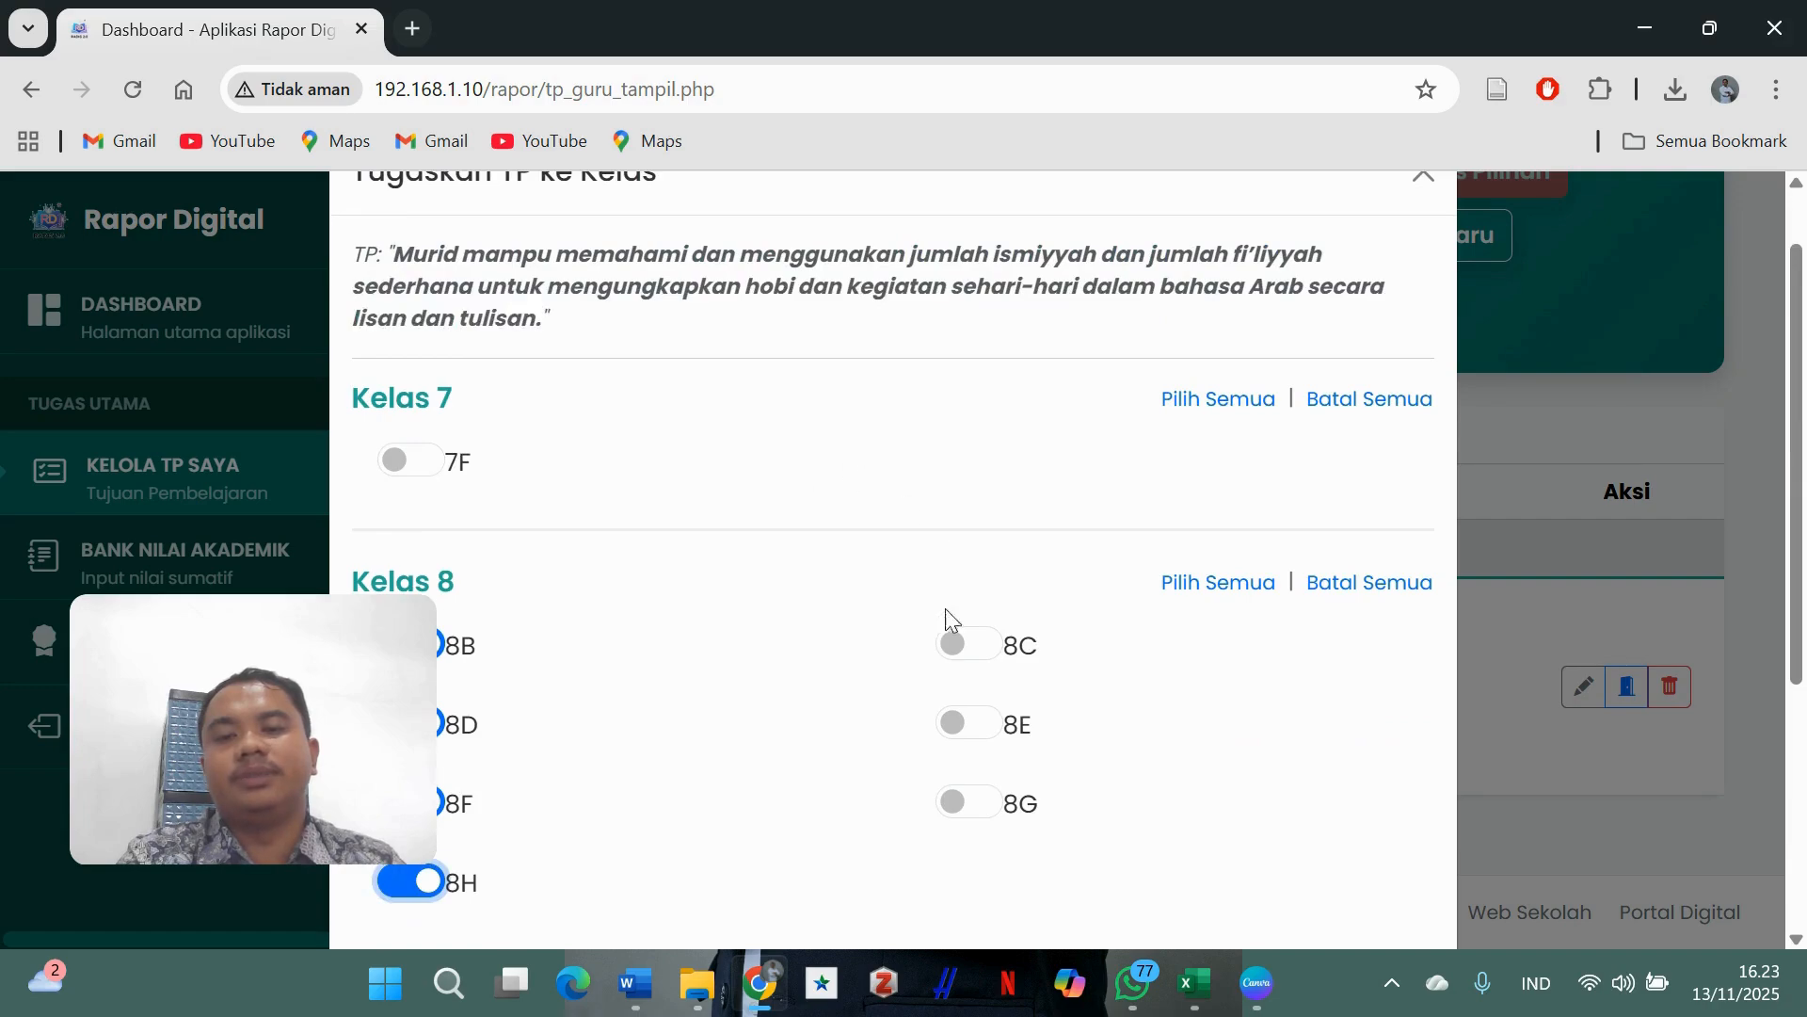
- Also switch on classes 8C, 8E and 8G and save the assignments
{"action": "left_click", "coordinate": [969, 646]}
{"action": "scroll", "coordinate": [958, 663], "scroll_direction": "down", "scroll_amount": 3}
{"action": "left_click", "coordinate": [970, 443]}
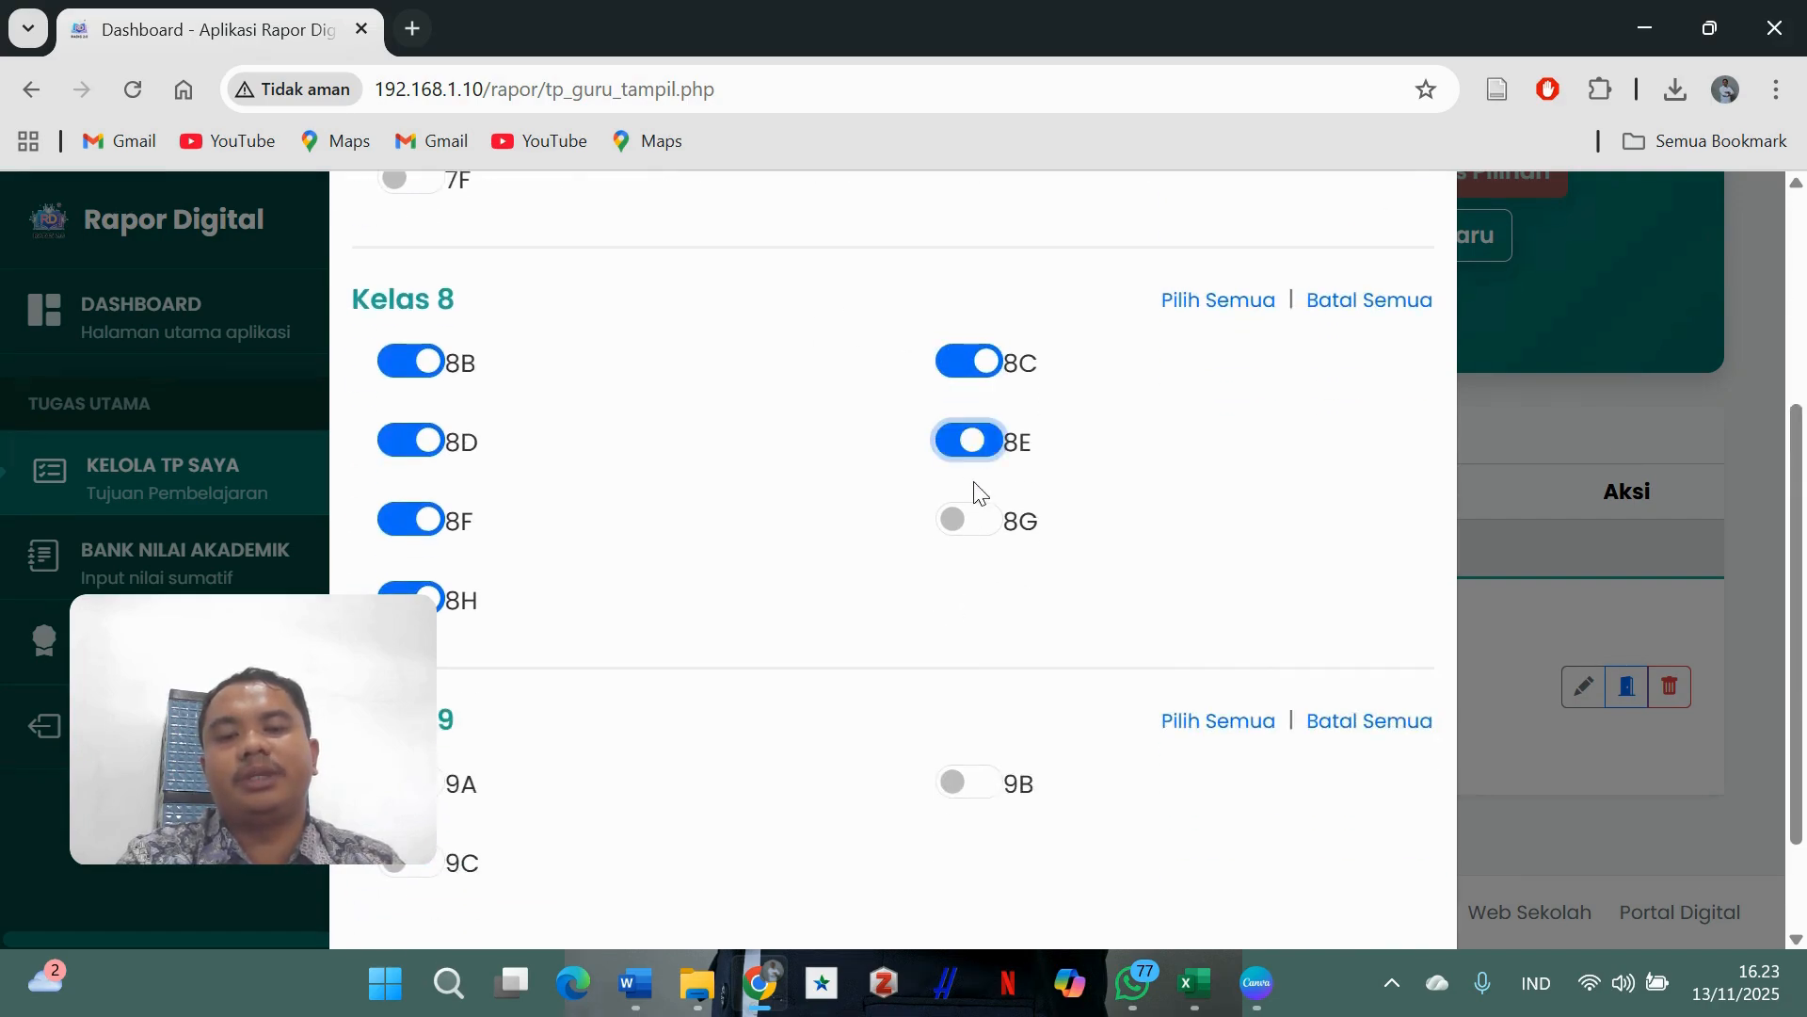
{"action": "left_click", "coordinate": [971, 520]}
{"action": "scroll", "coordinate": [1337, 517], "scroll_direction": "down", "scroll_amount": 2}
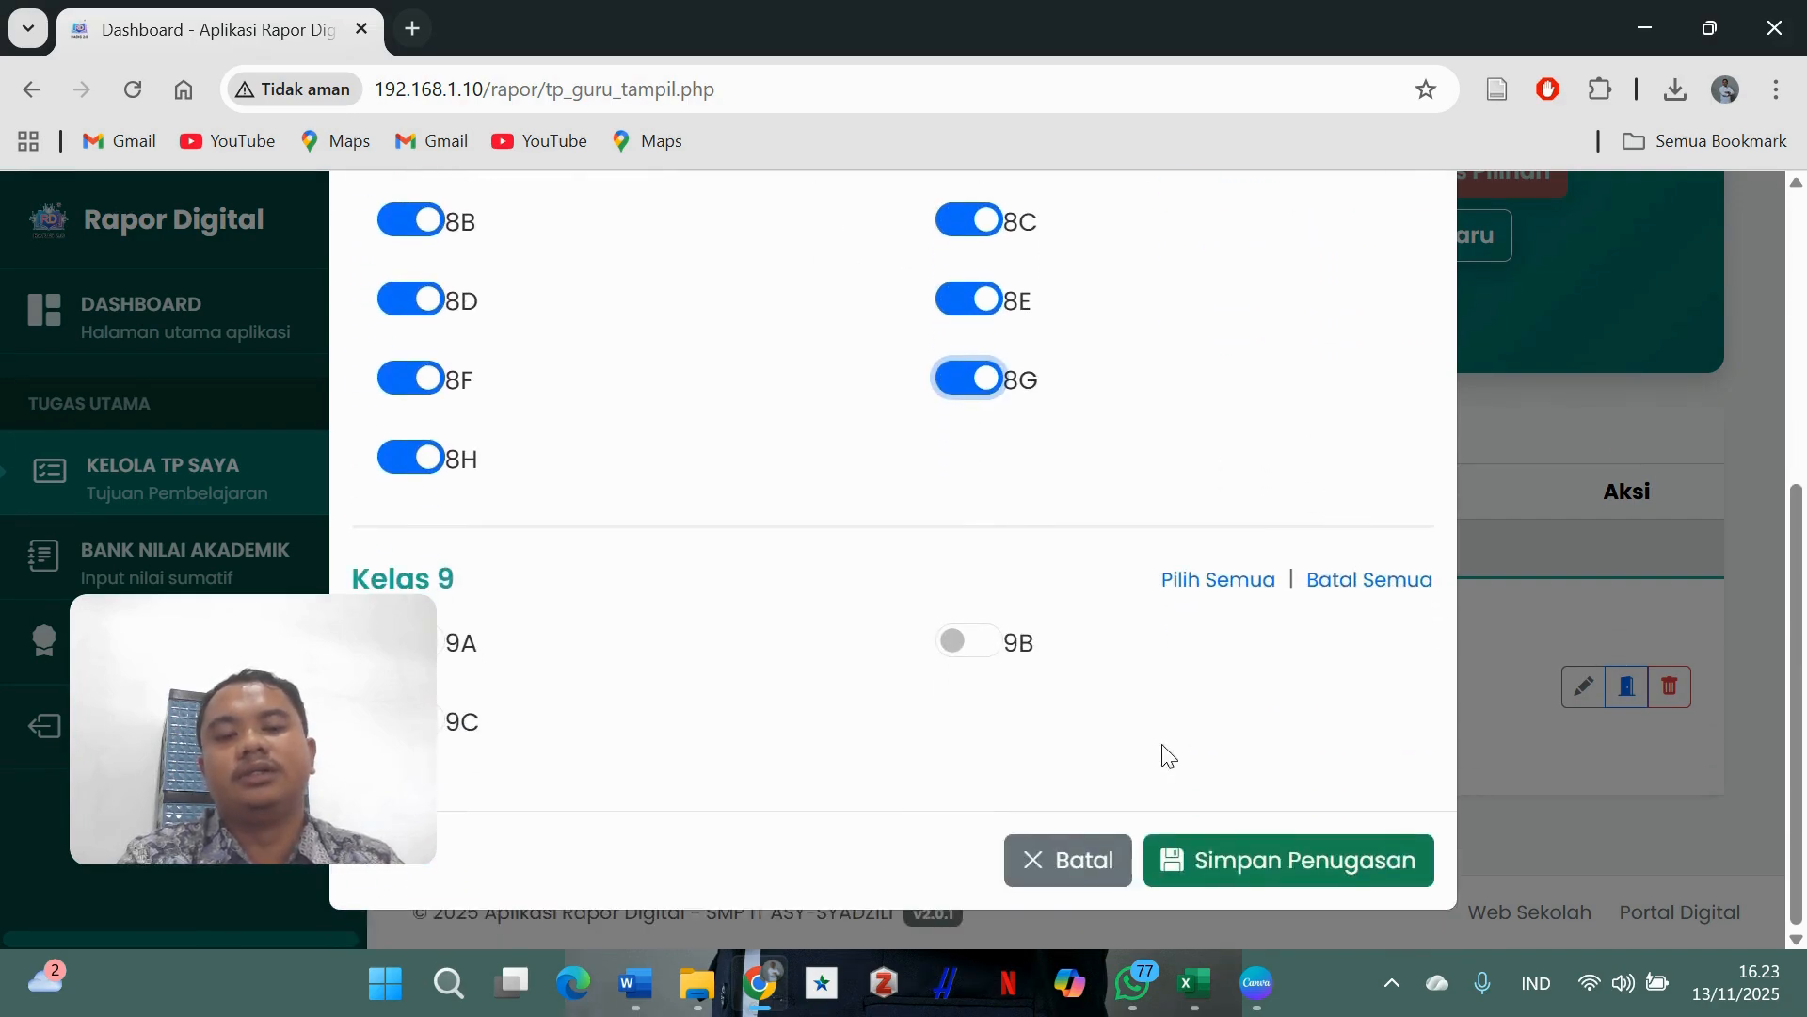
{"action": "left_click", "coordinate": [1214, 852]}
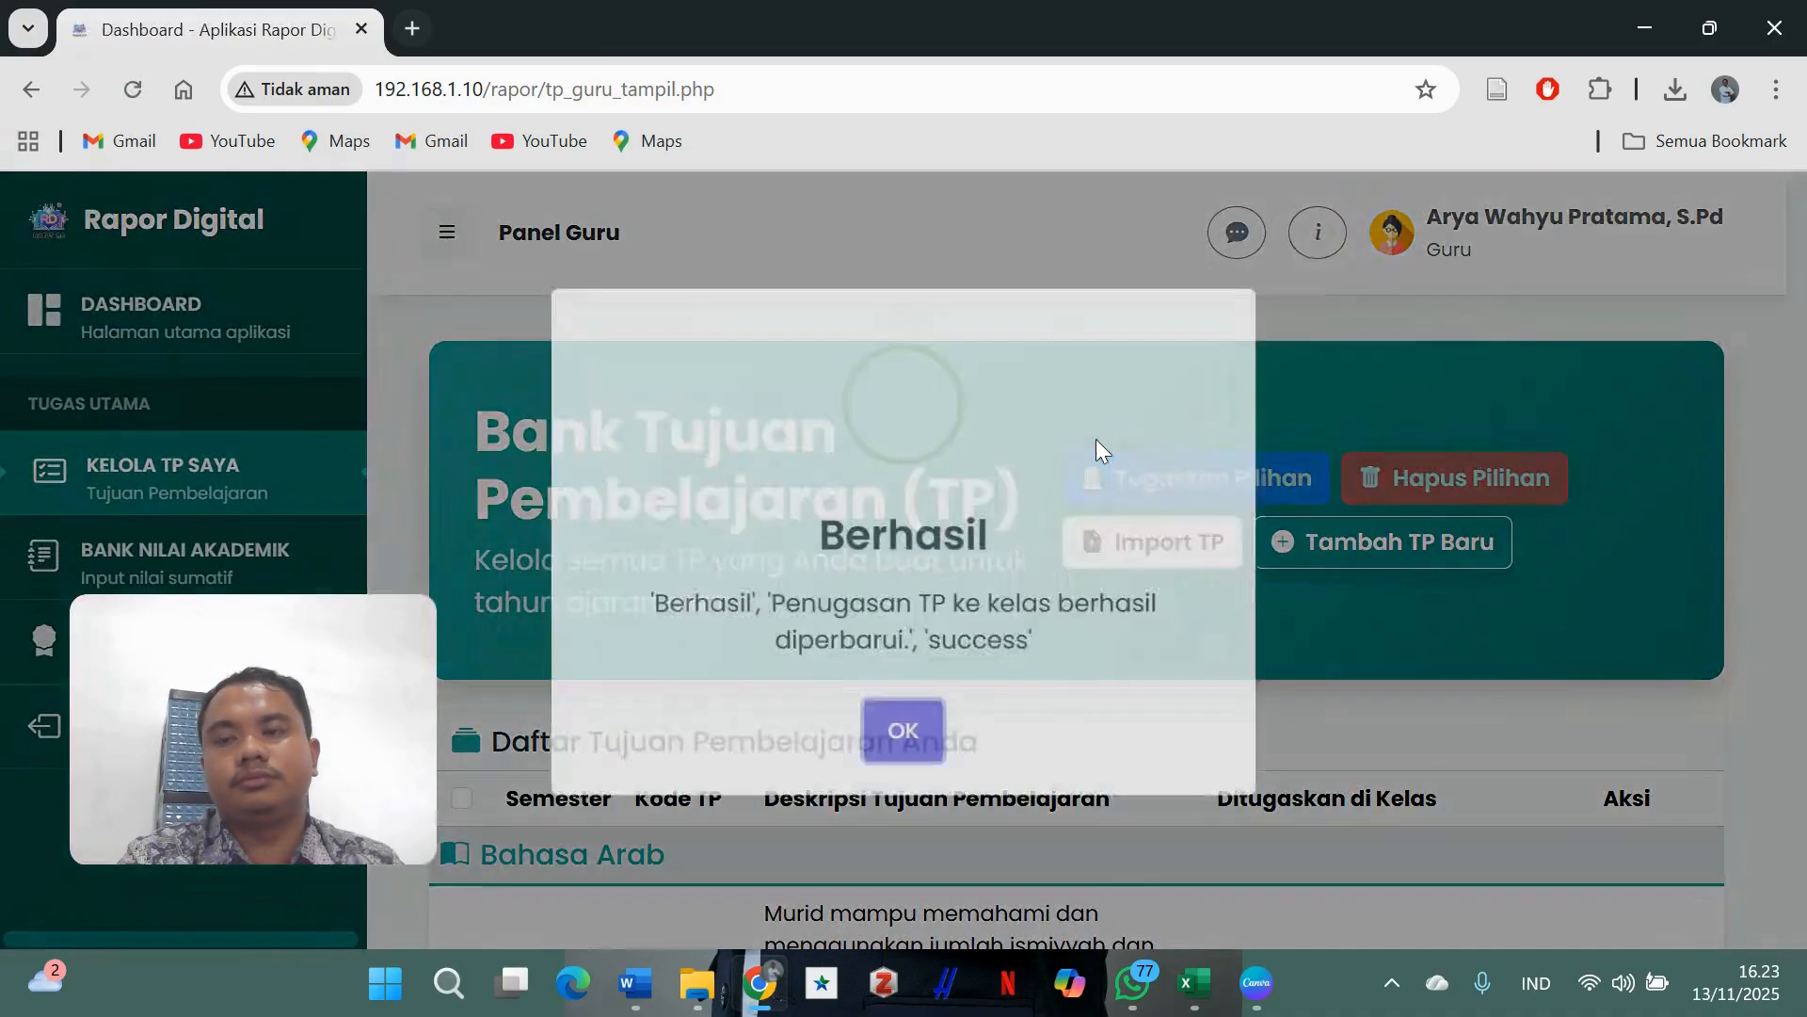
{"action": "left_click", "coordinate": [919, 746]}
{"action": "scroll", "coordinate": [972, 563], "scroll_direction": "down", "scroll_amount": 3}
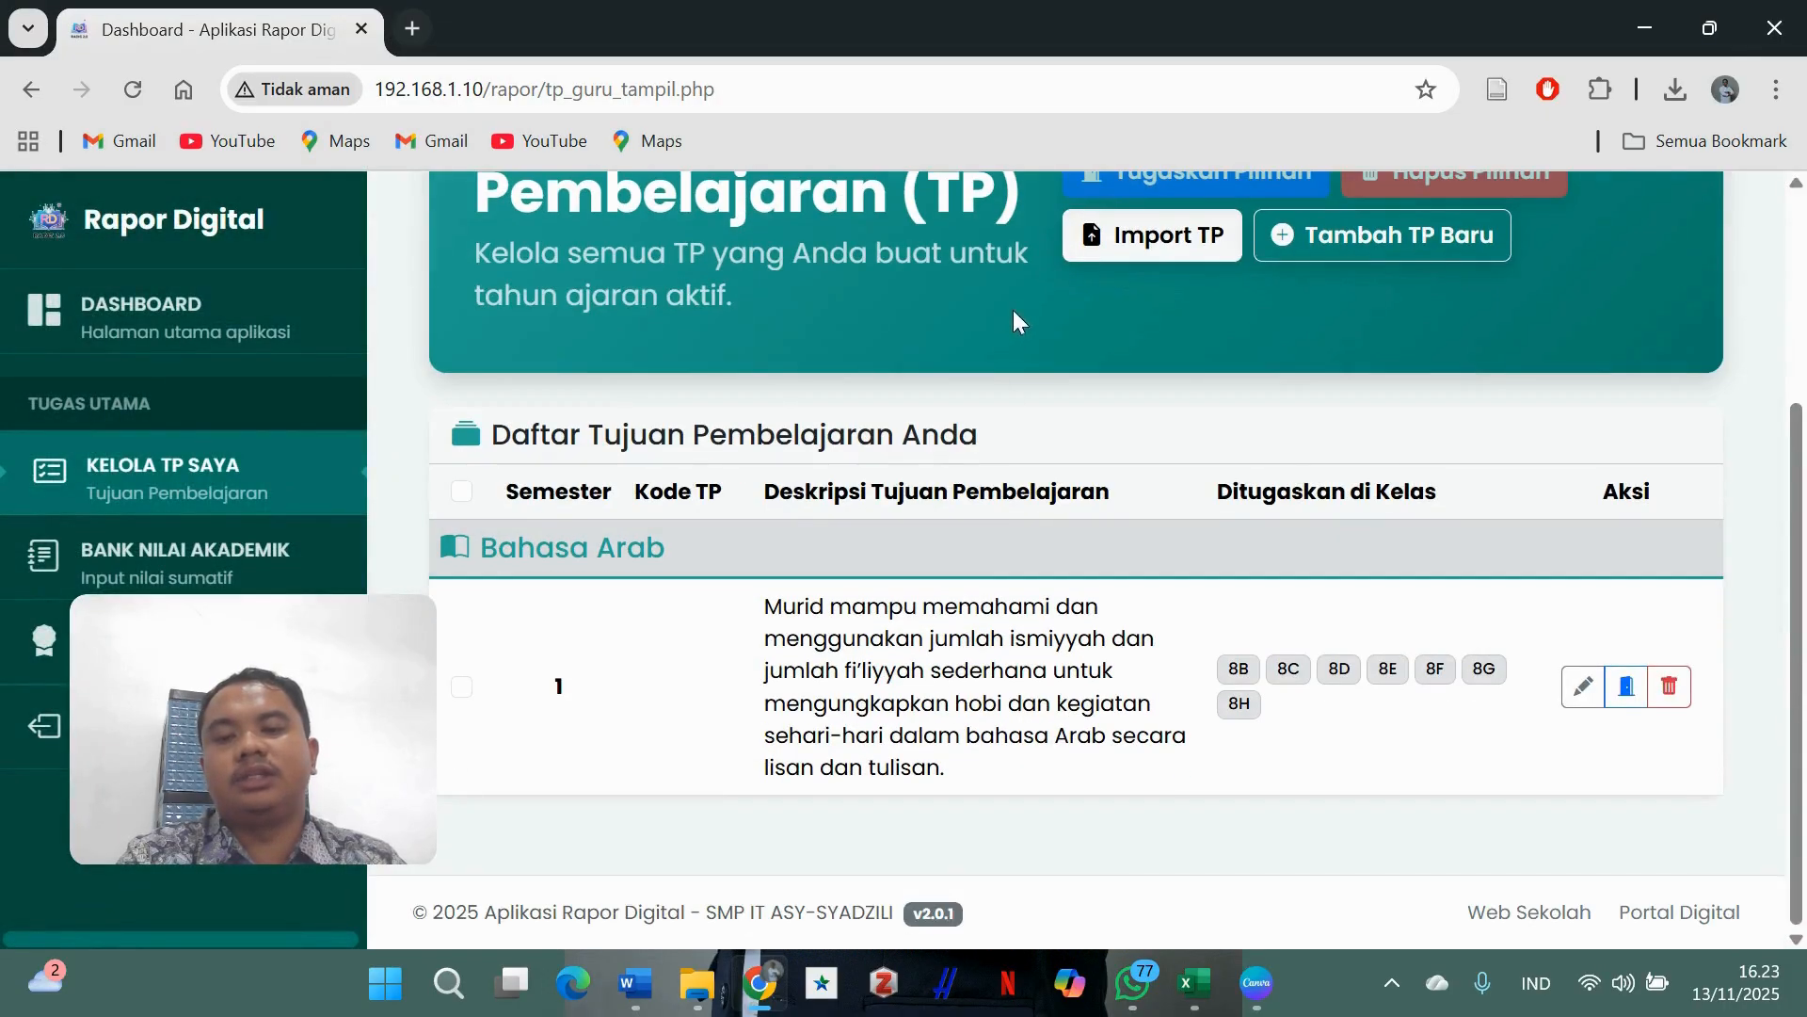
- Open BANK NILAI AKADEMIK and display the Bahasa Arab assessments for class 8G
{"action": "left_click", "coordinate": [203, 562]}
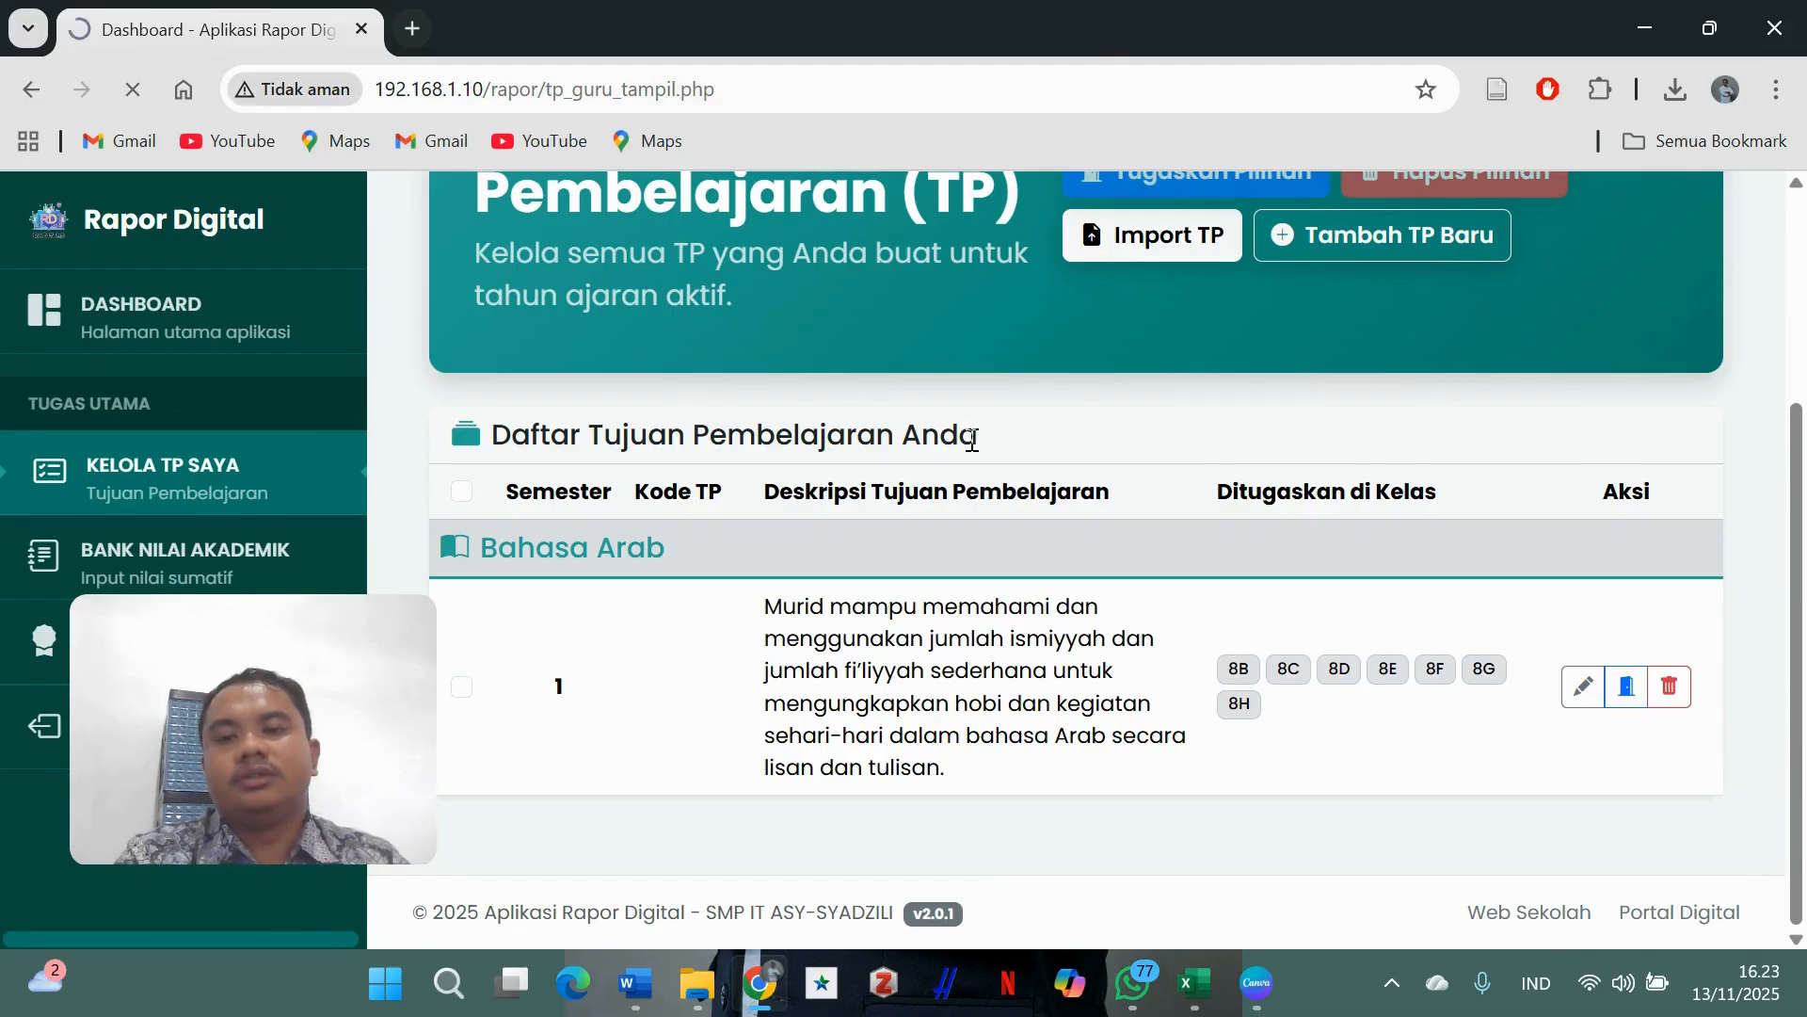
{"action": "scroll", "coordinate": [1130, 490], "scroll_direction": "down", "scroll_amount": 5}
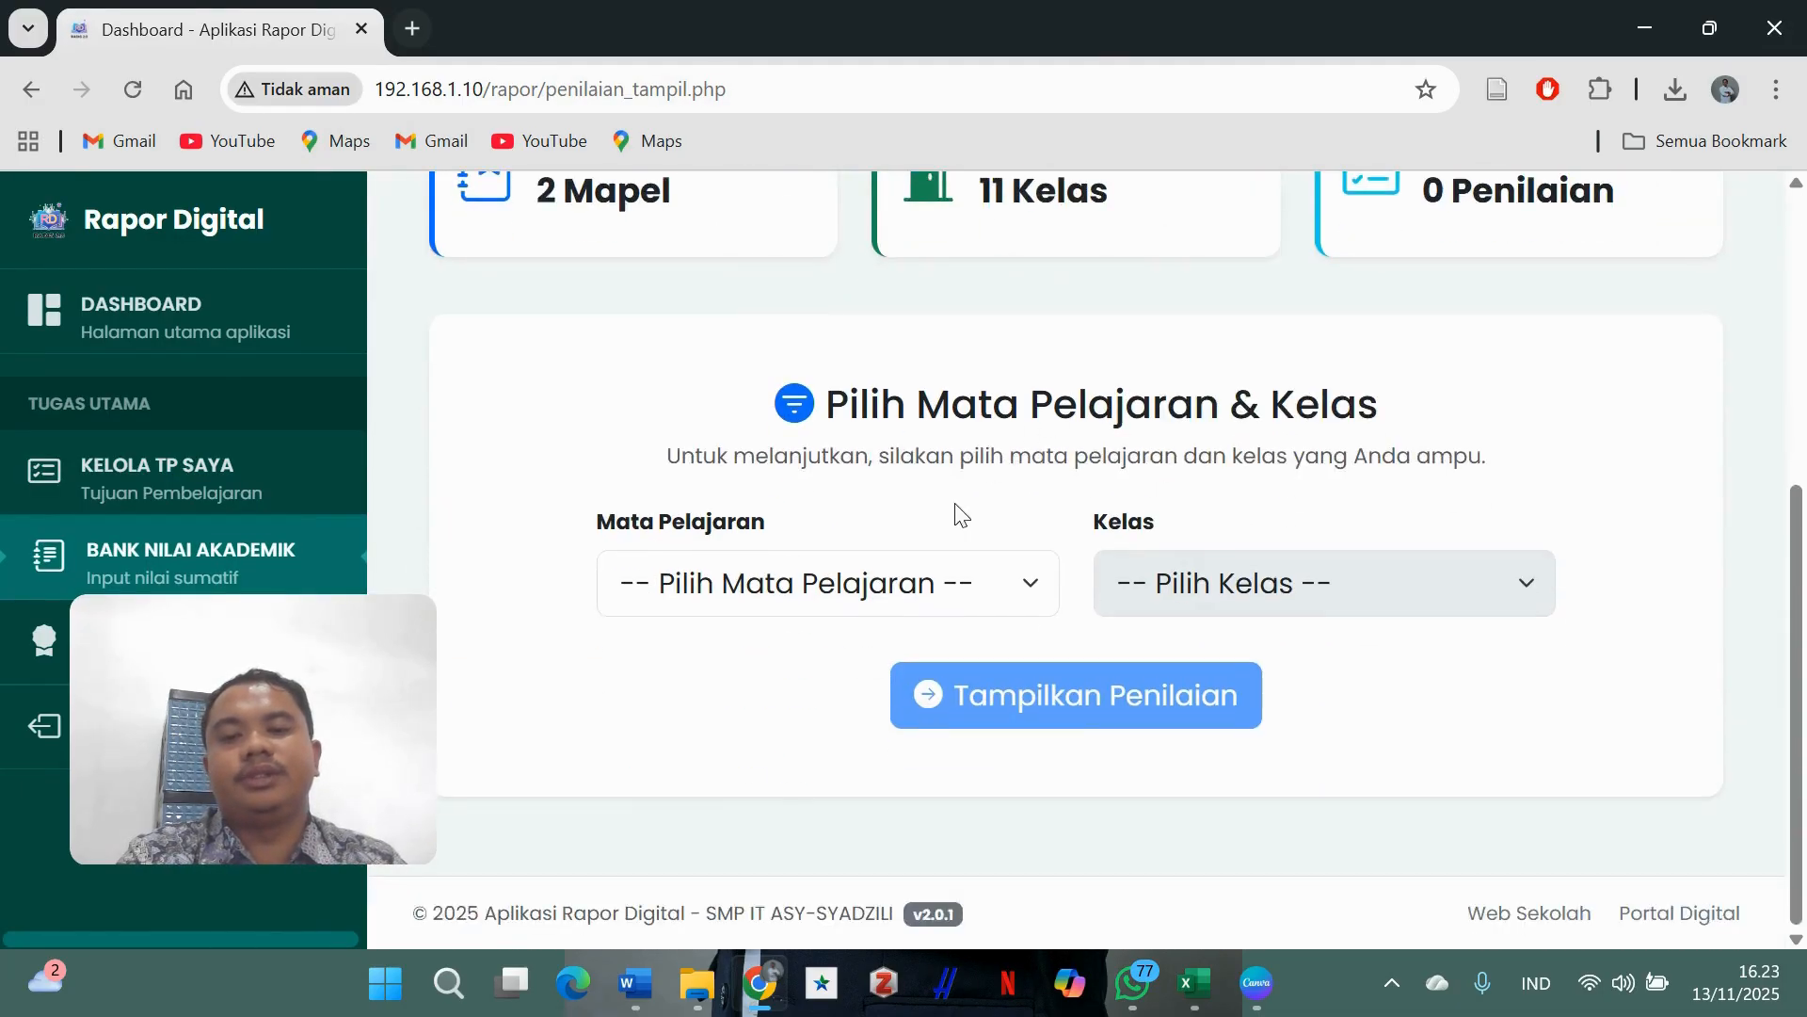
{"action": "left_click", "coordinate": [892, 597]}
{"action": "left_click", "coordinate": [871, 697]}
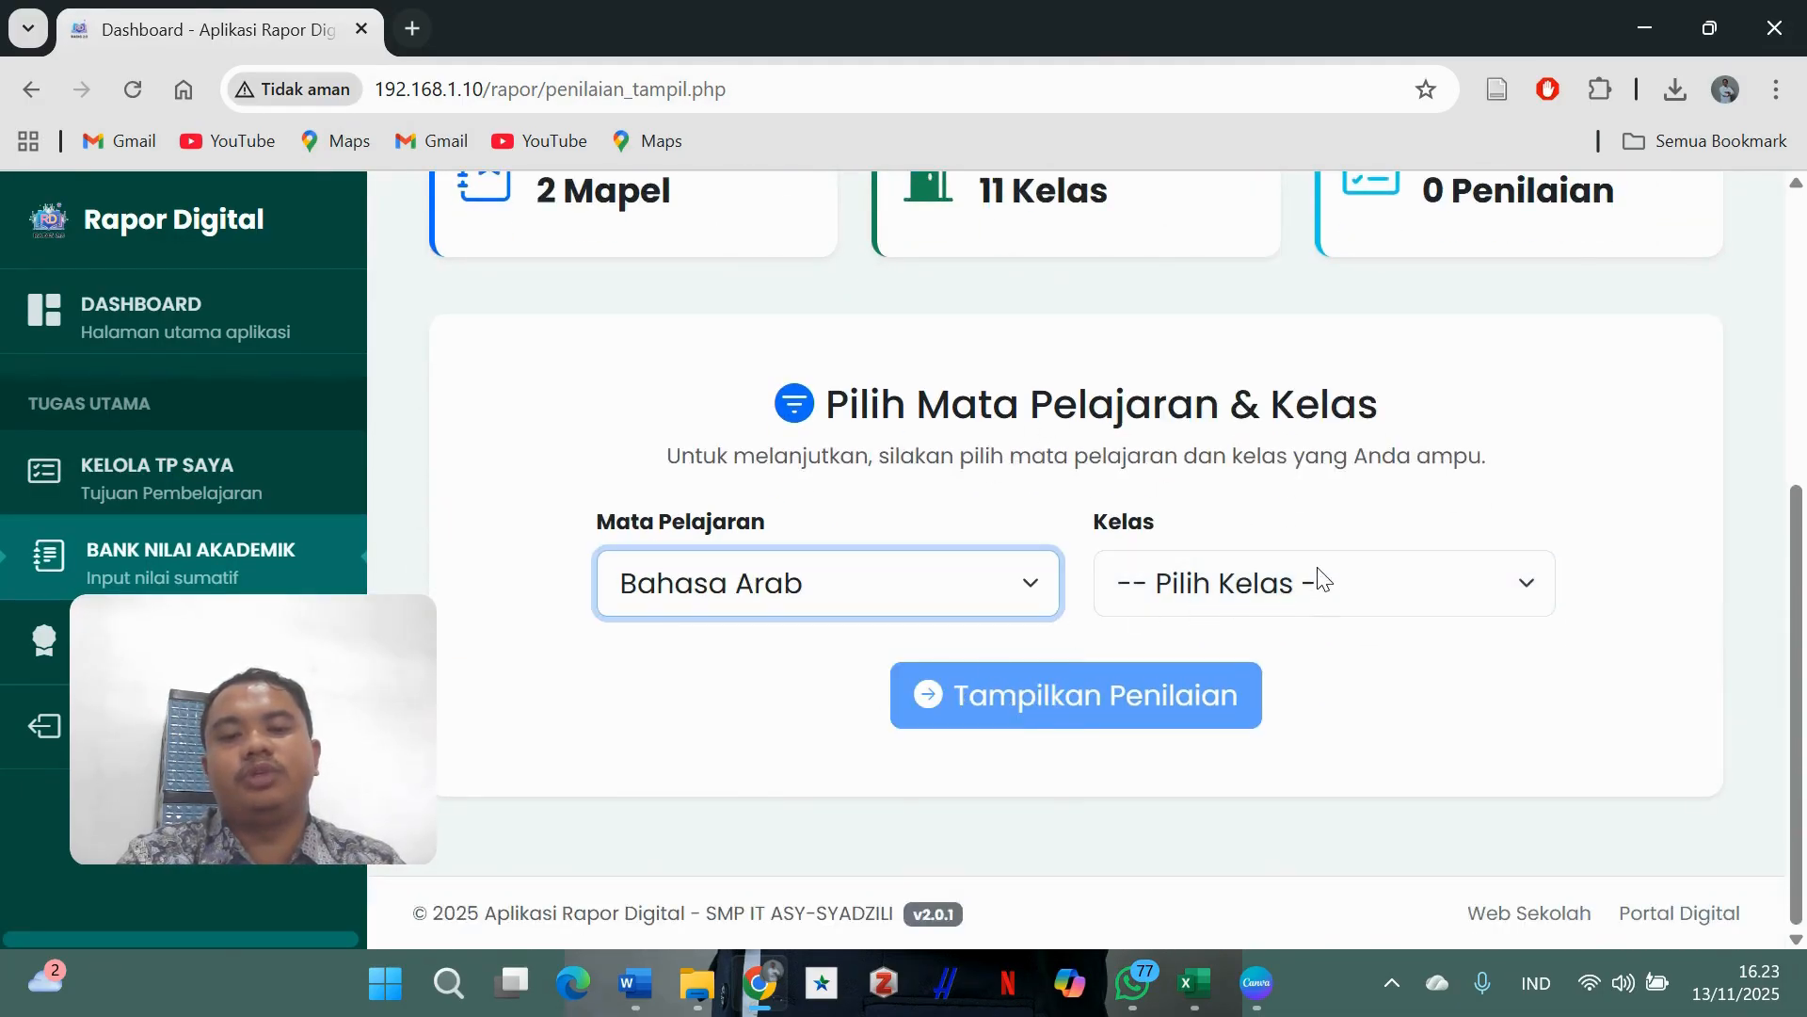
{"action": "left_click", "coordinate": [1316, 578]}
{"action": "left_click", "coordinate": [1286, 497]}
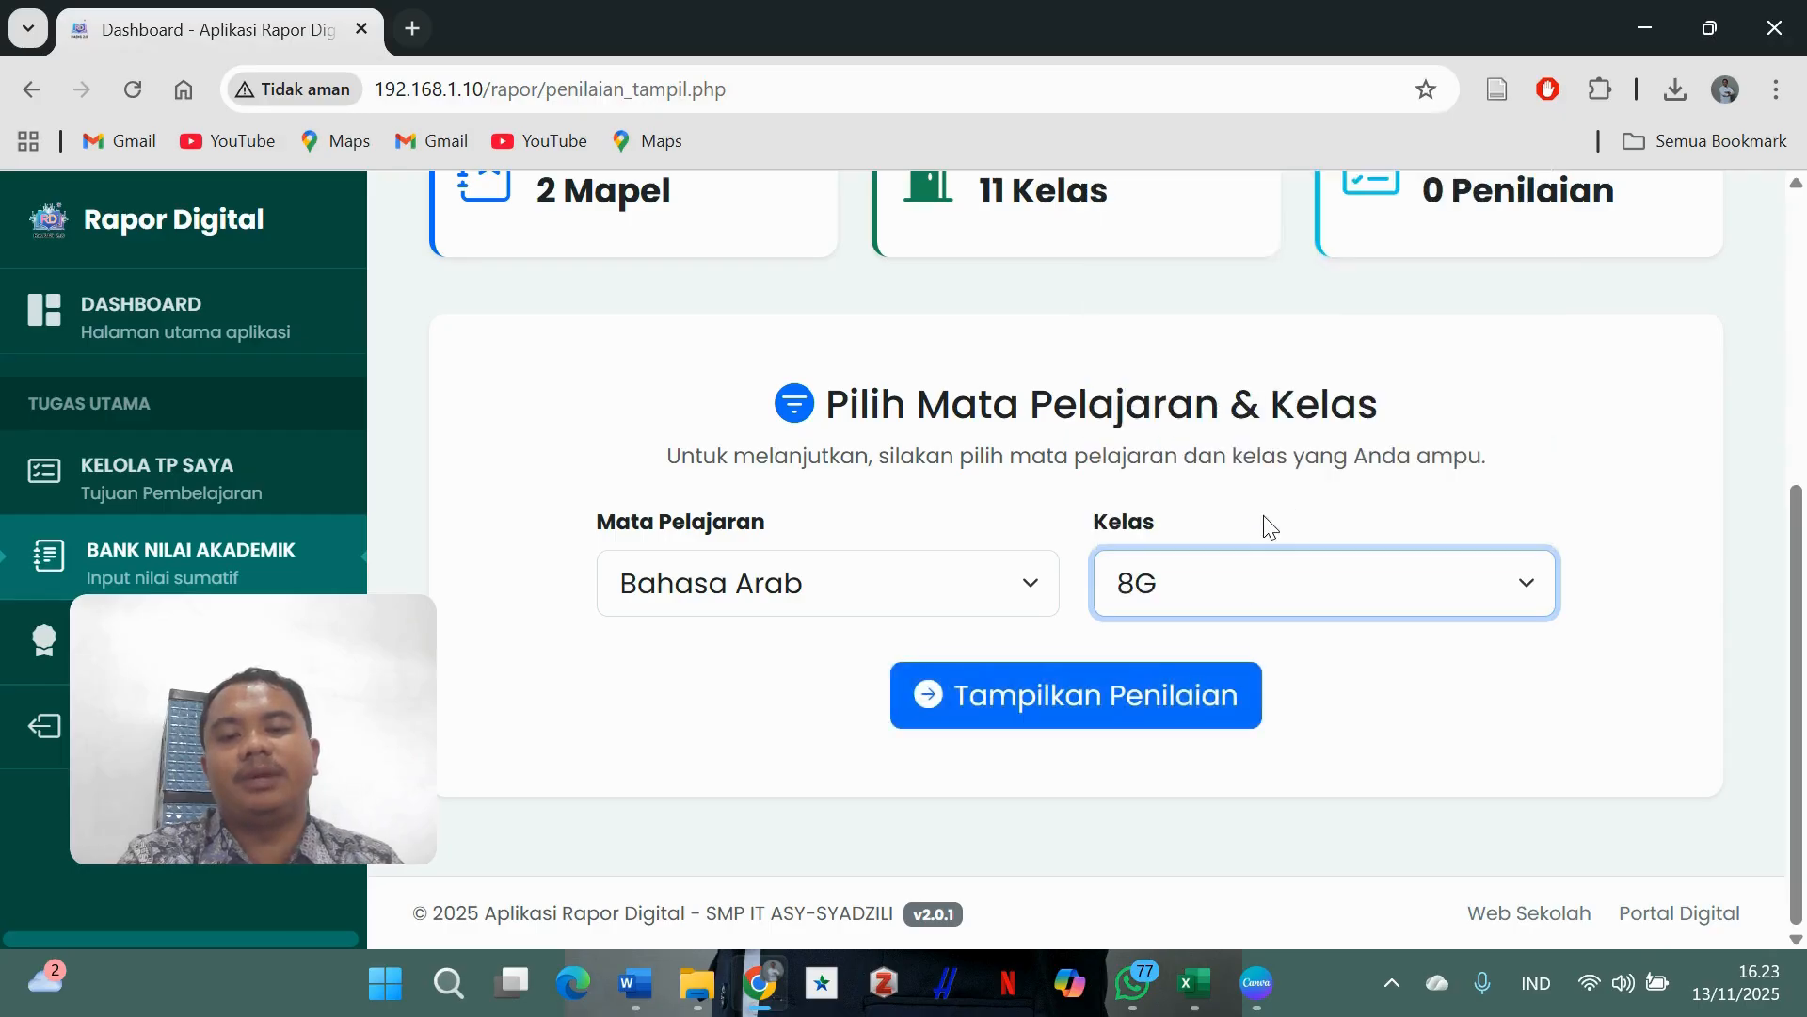
{"action": "left_click", "coordinate": [1184, 707]}
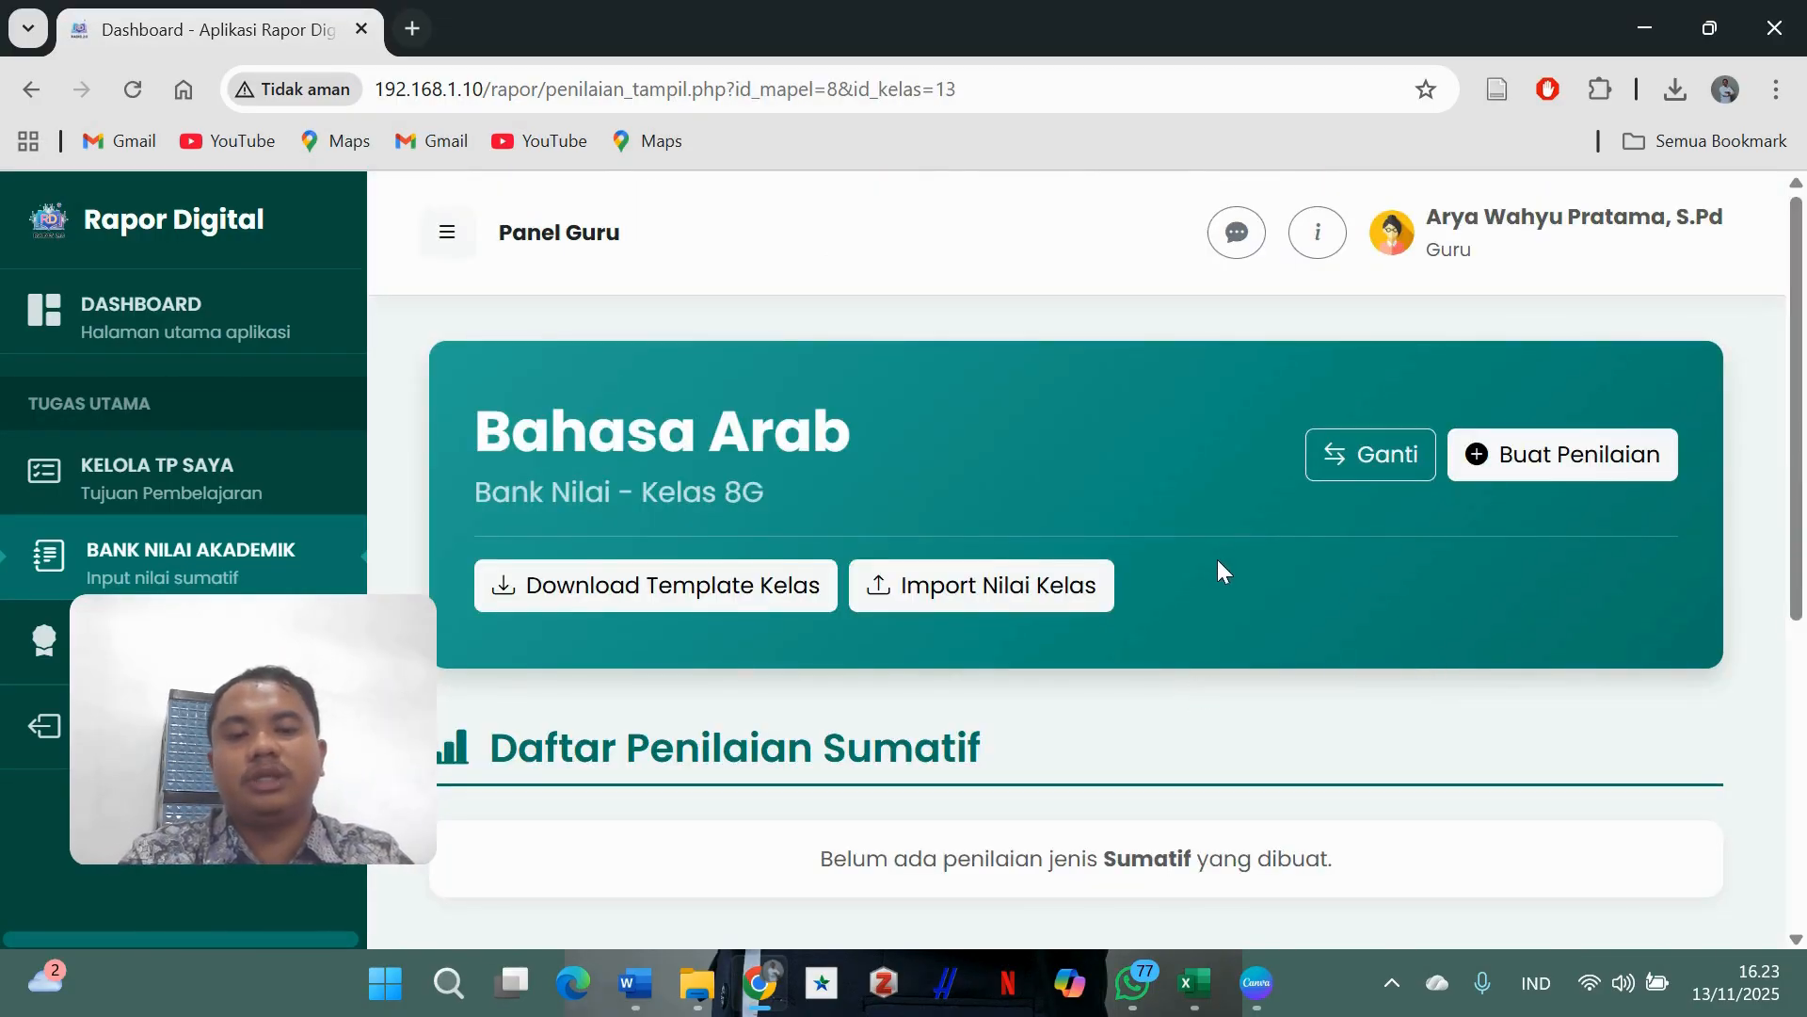
{"action": "scroll", "coordinate": [1217, 559], "scroll_direction": "down", "scroll_amount": 5}
{"action": "scroll", "coordinate": [1214, 563], "scroll_direction": "up", "scroll_amount": 5}
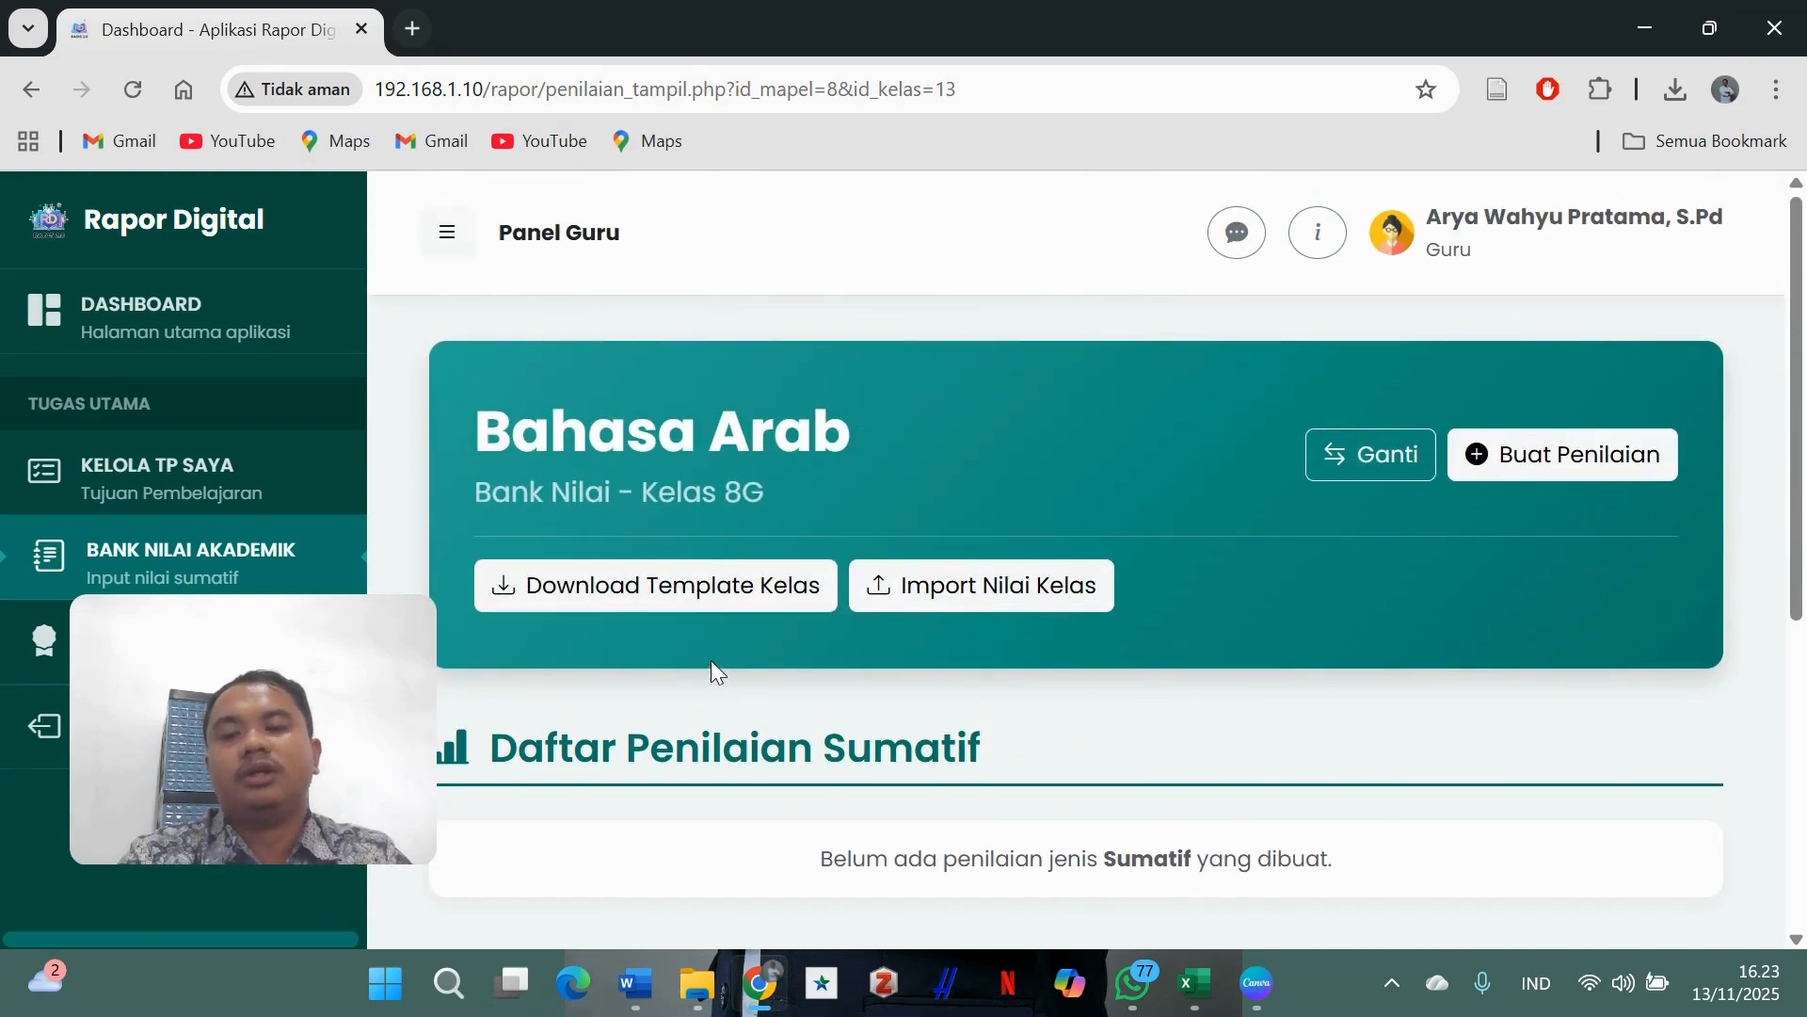
- Start a new assessment named 'Formatif' with assessment type Formatif
{"action": "left_click", "coordinate": [1575, 461]}
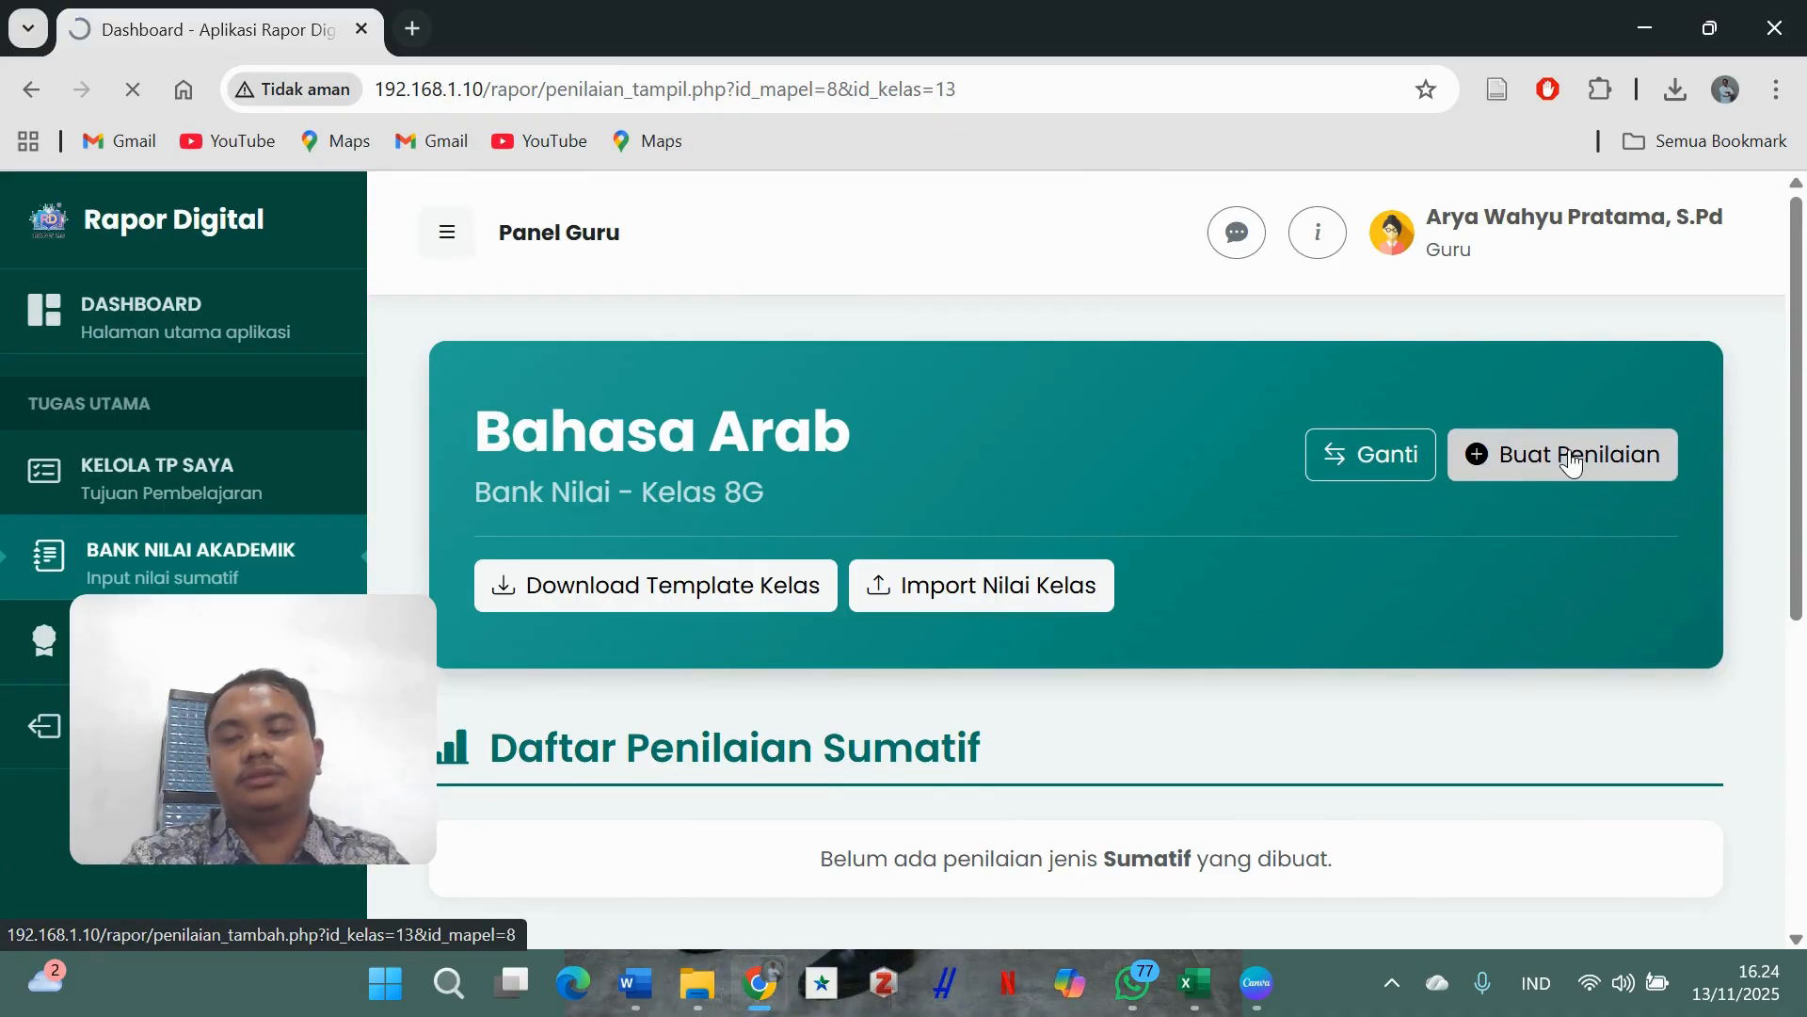
{"action": "scroll", "coordinate": [852, 459], "scroll_direction": "down", "scroll_amount": 4}
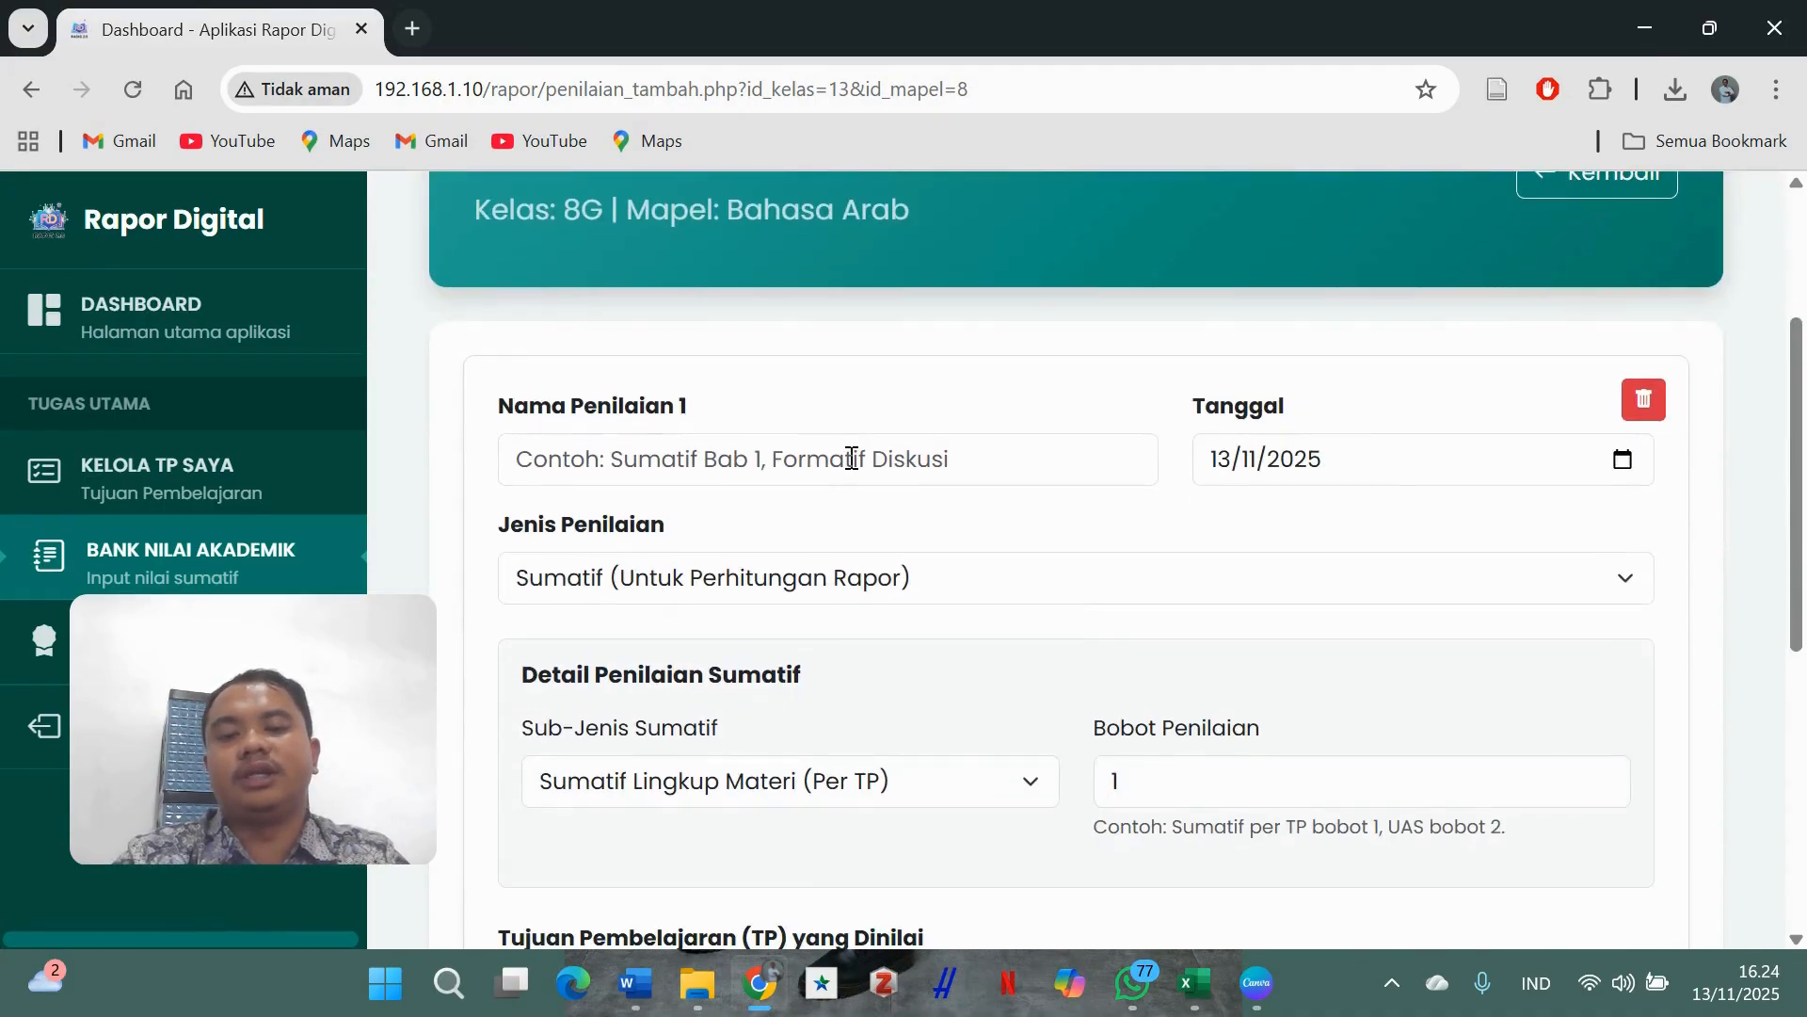
{"action": "left_click", "coordinate": [852, 458]}
{"action": "type", "text": "F"}
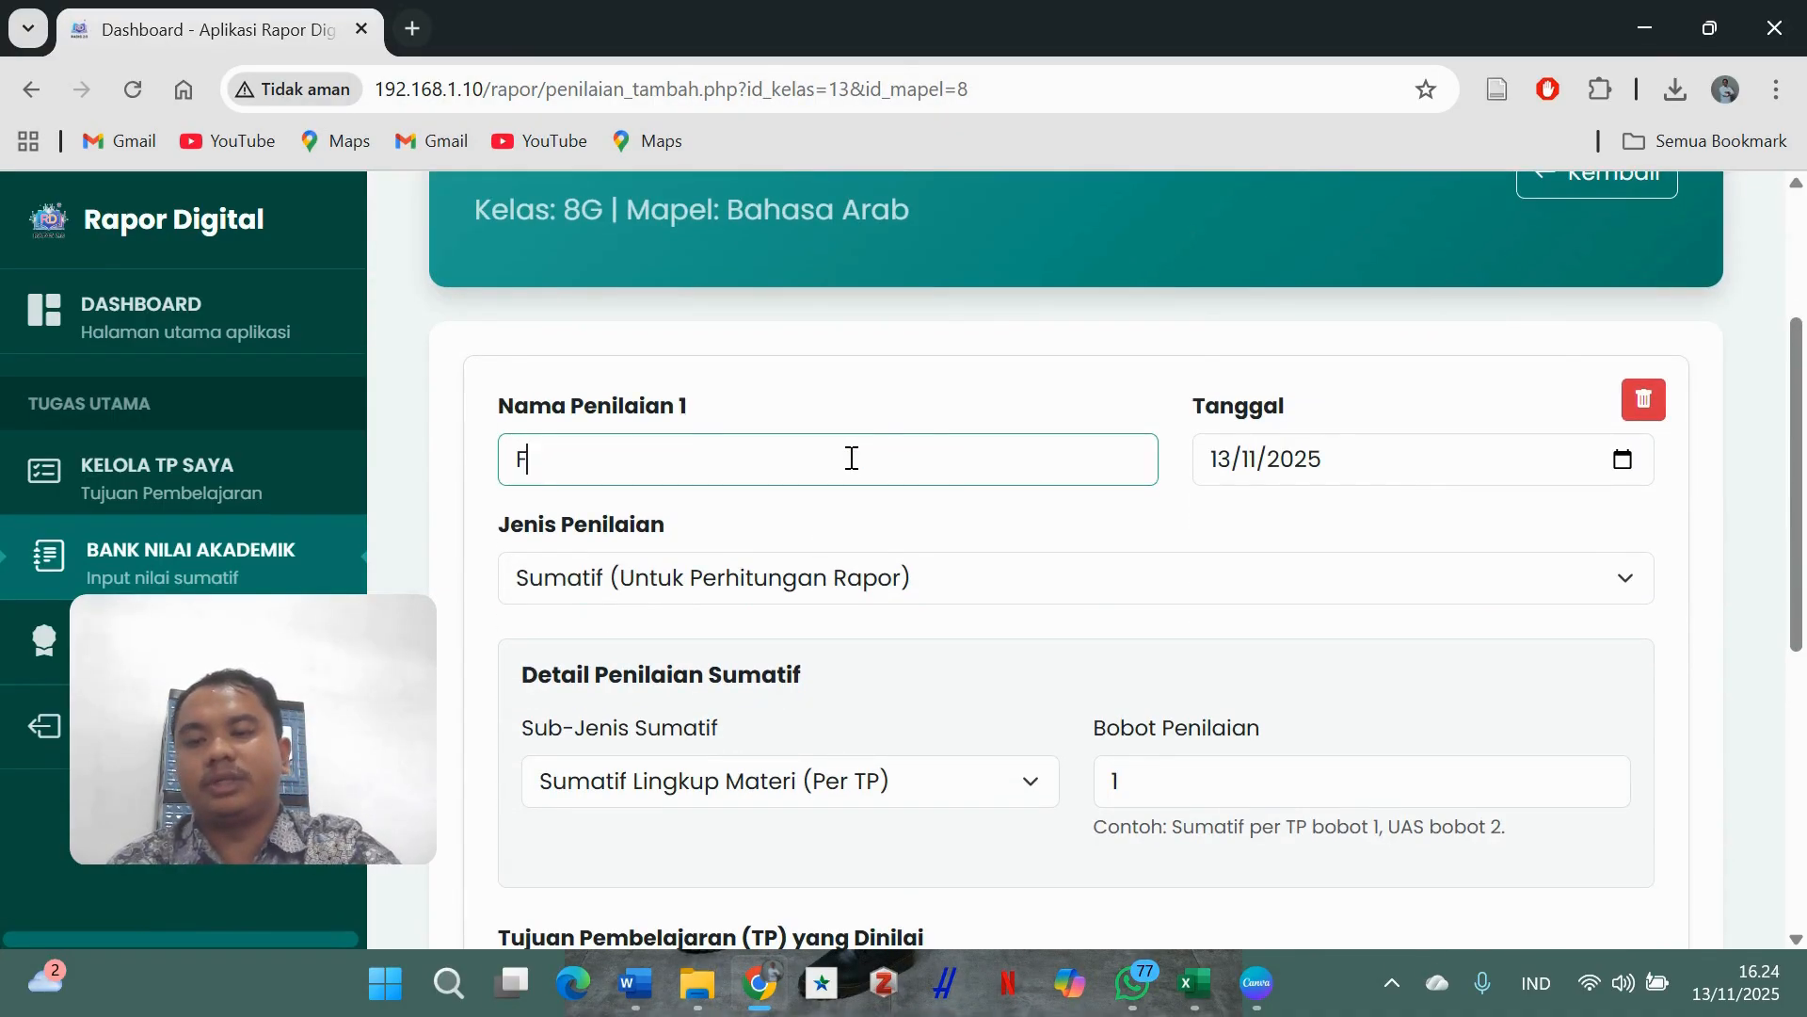
{"action": "type", "text": "ormat"}
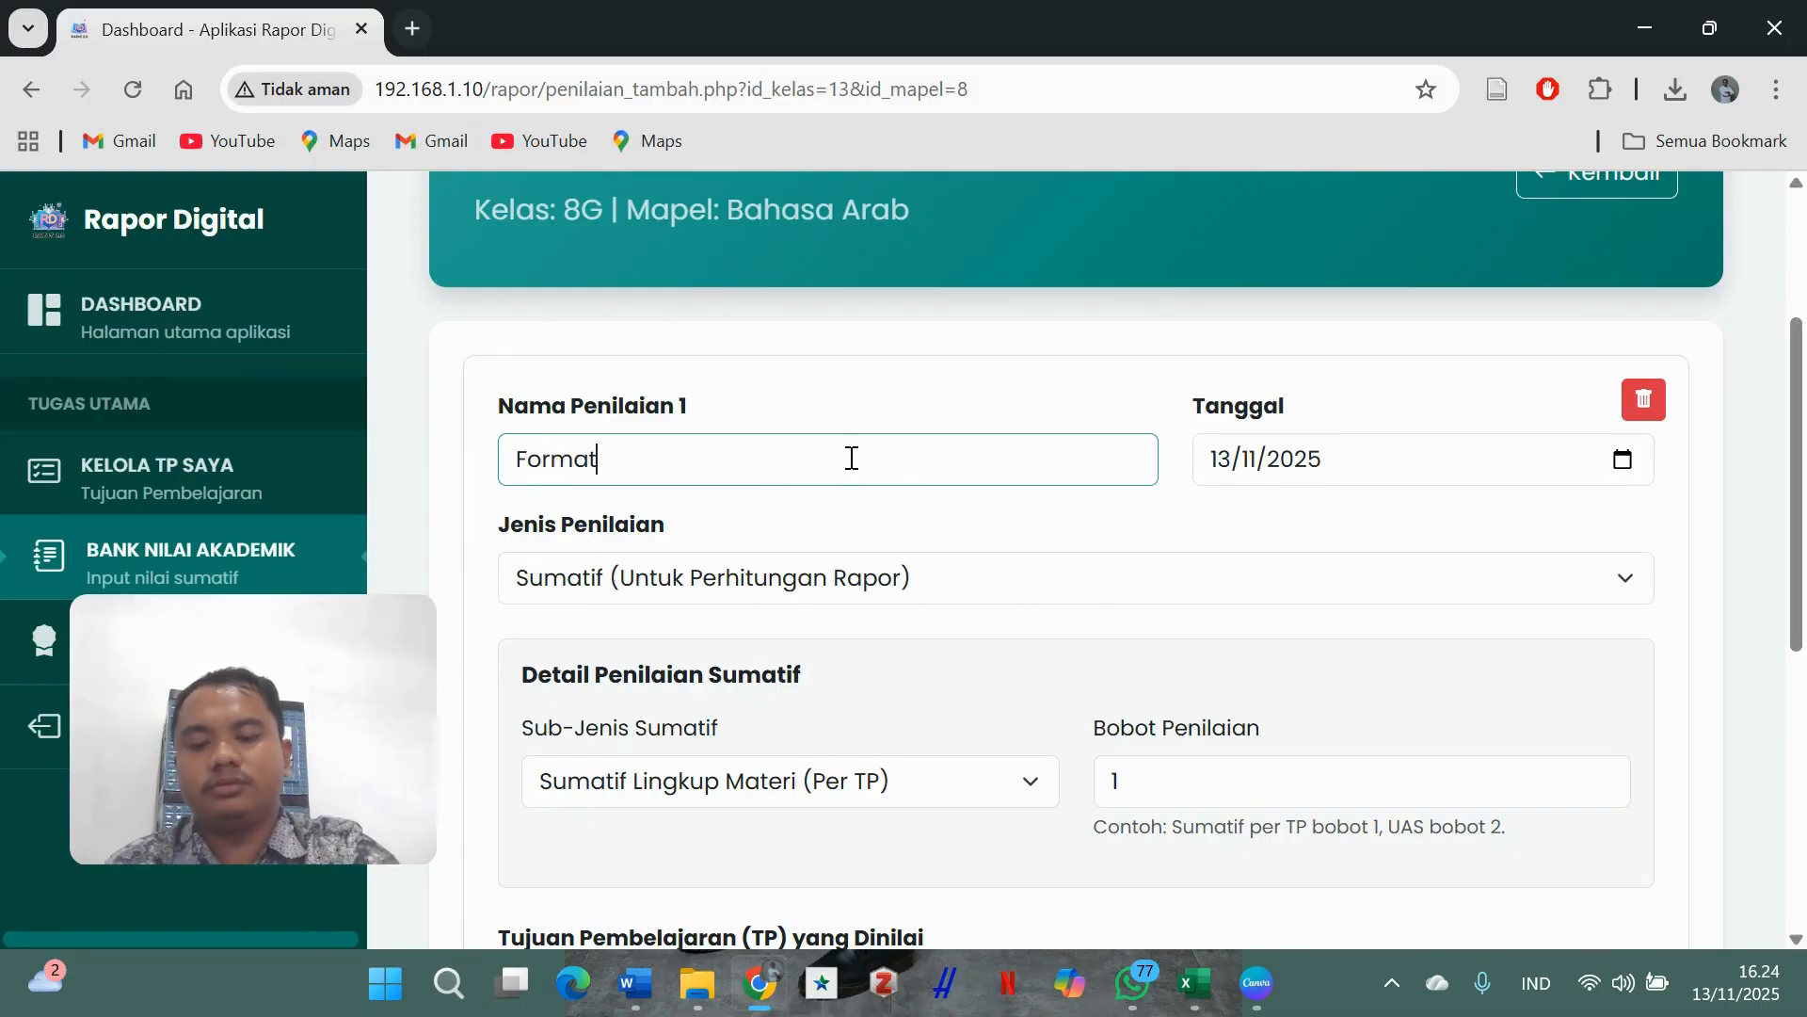
{"action": "type", "text": "if"}
{"action": "left_click", "coordinate": [912, 569]}
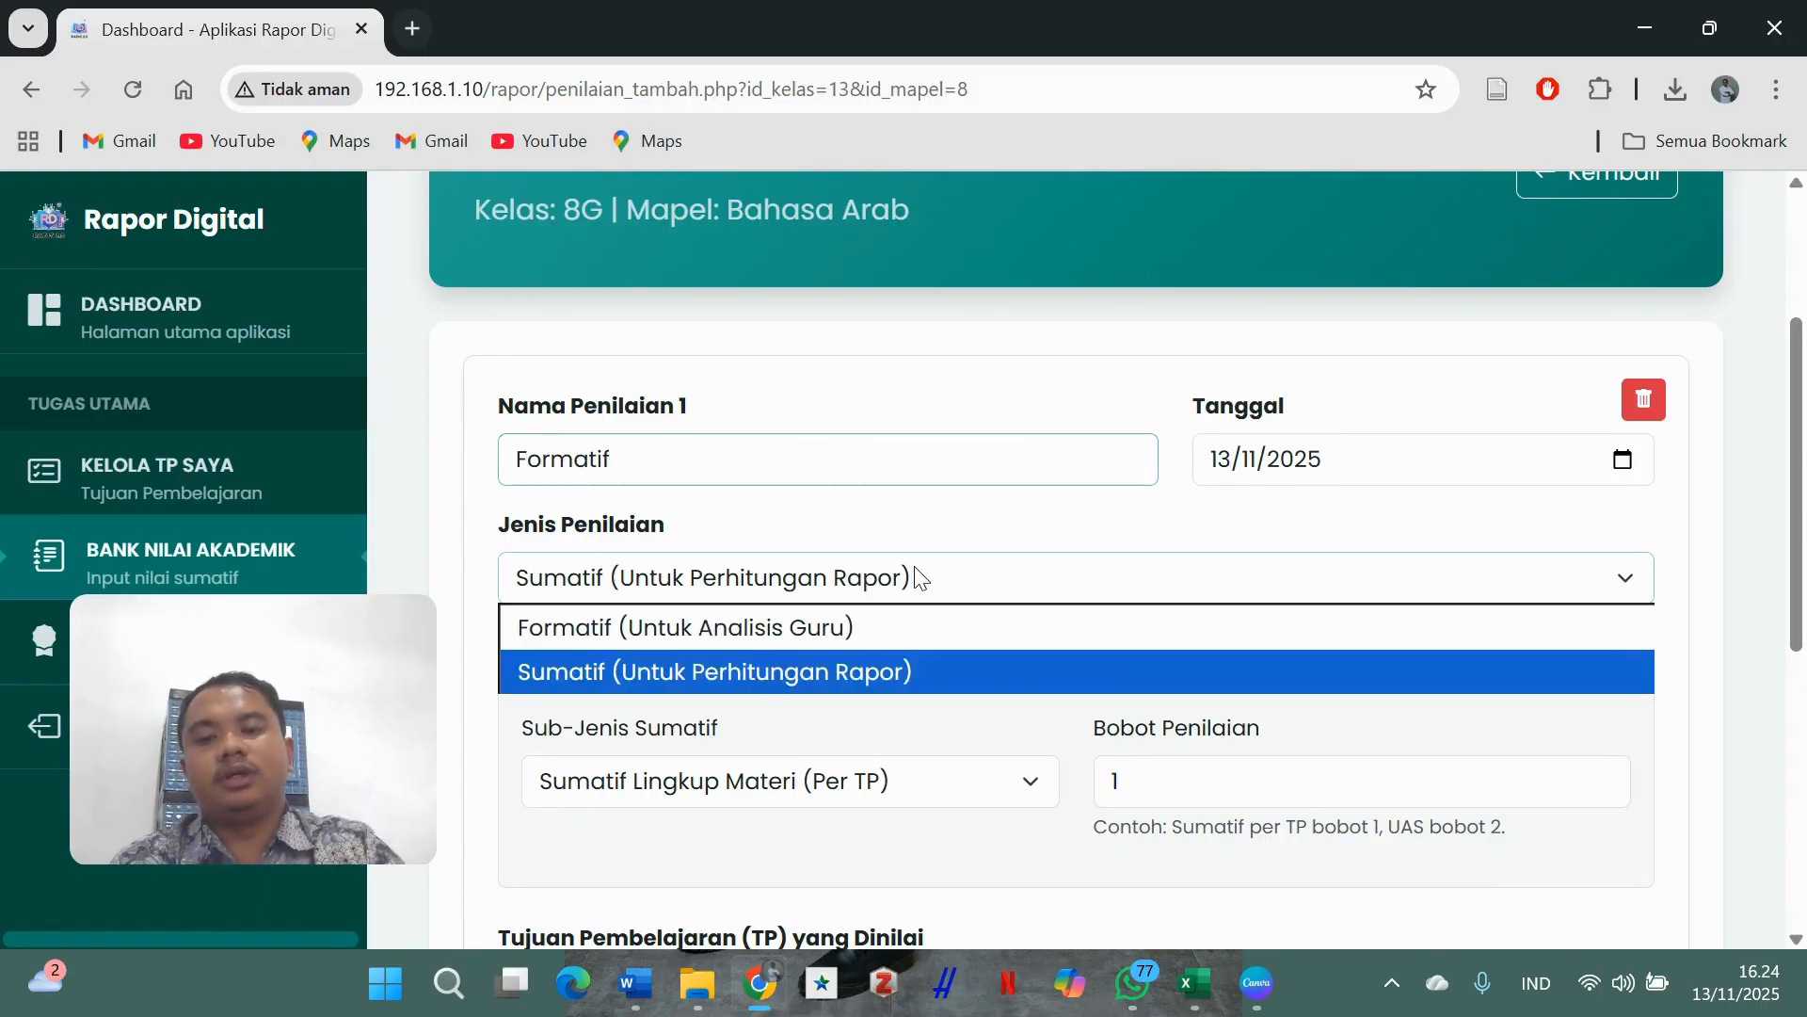
{"action": "left_click", "coordinate": [909, 626]}
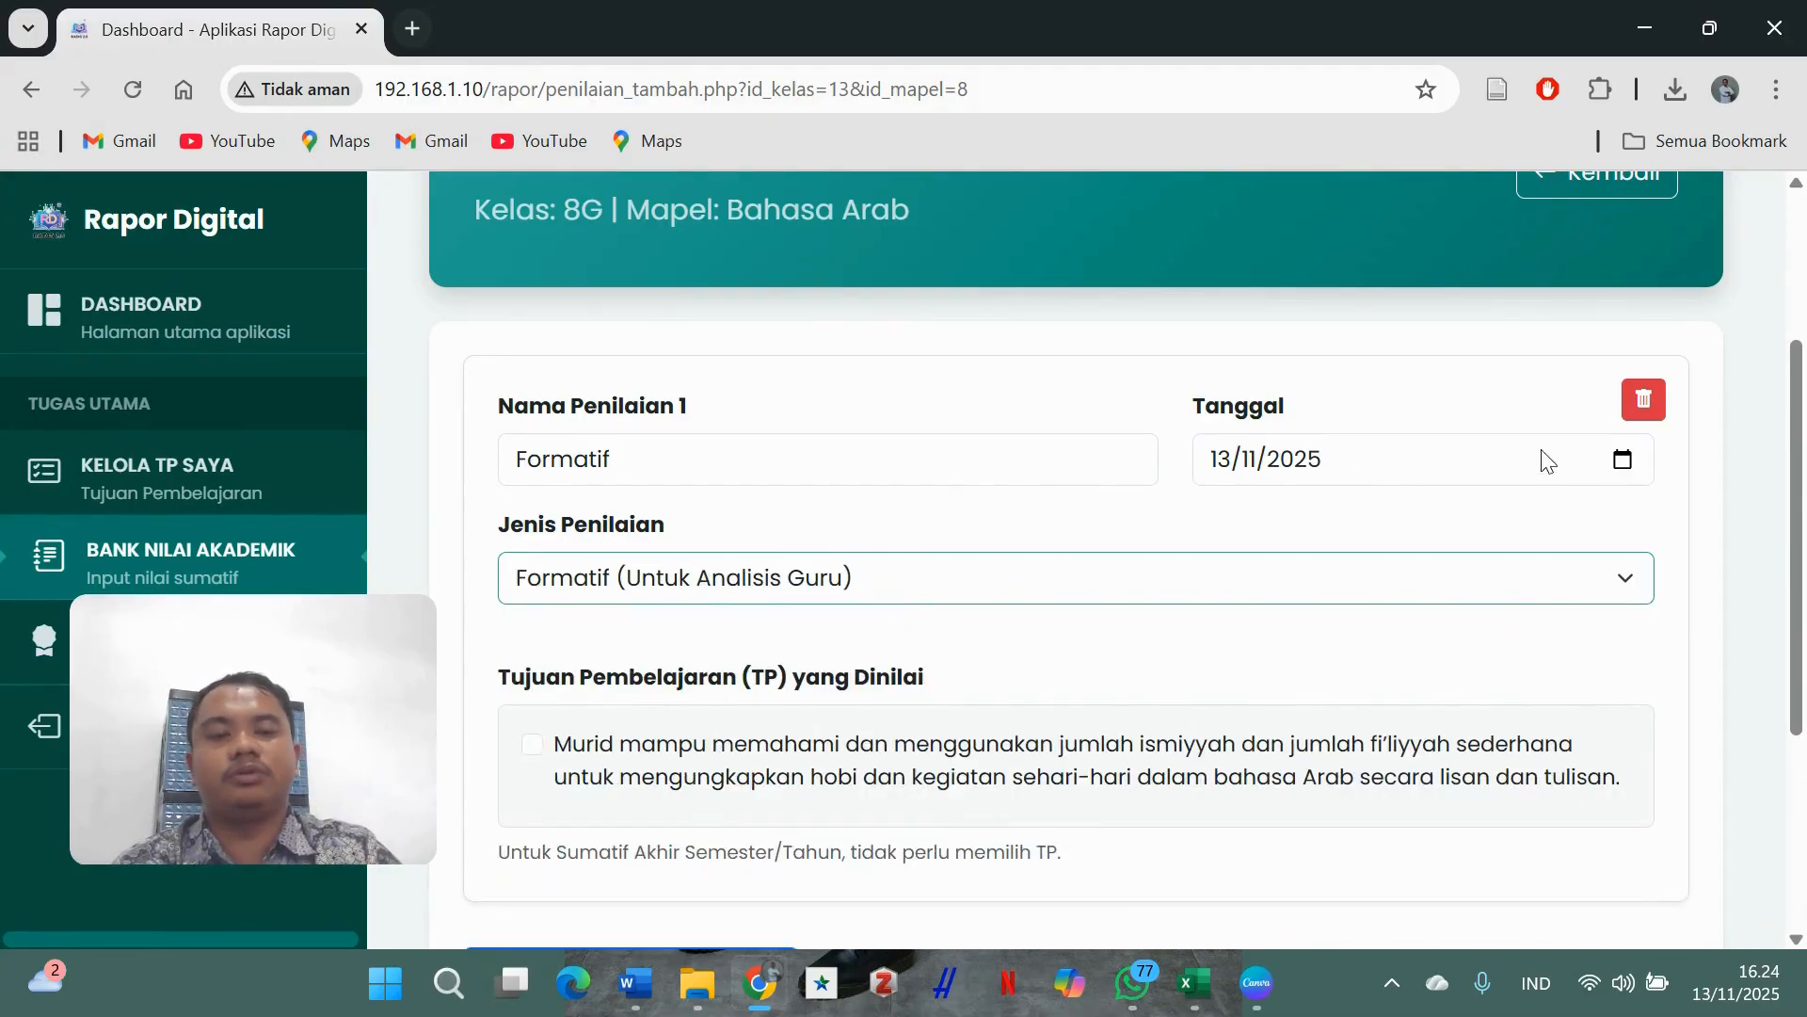
- Date it 14 October 2025, link the Arabic learning objective, and save it
{"action": "left_click", "coordinate": [1624, 461]}
{"action": "left_click", "coordinate": [1310, 530]}
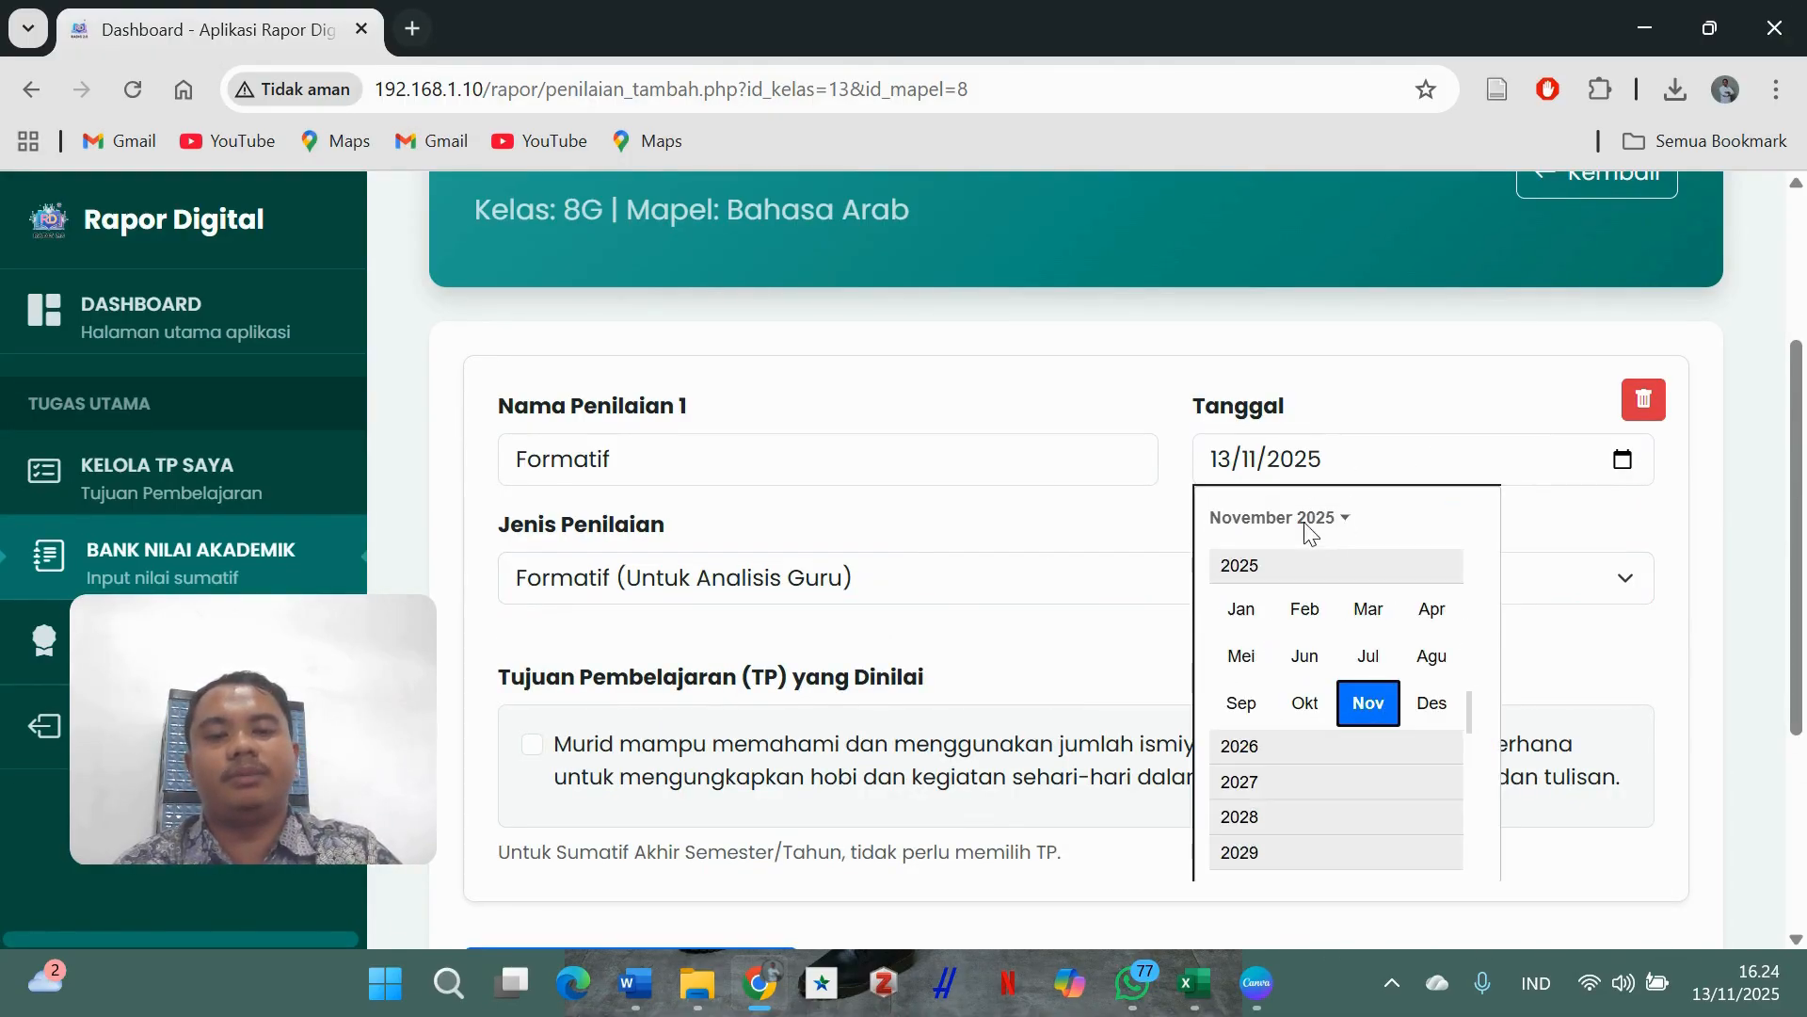
{"action": "left_click", "coordinate": [1317, 686]}
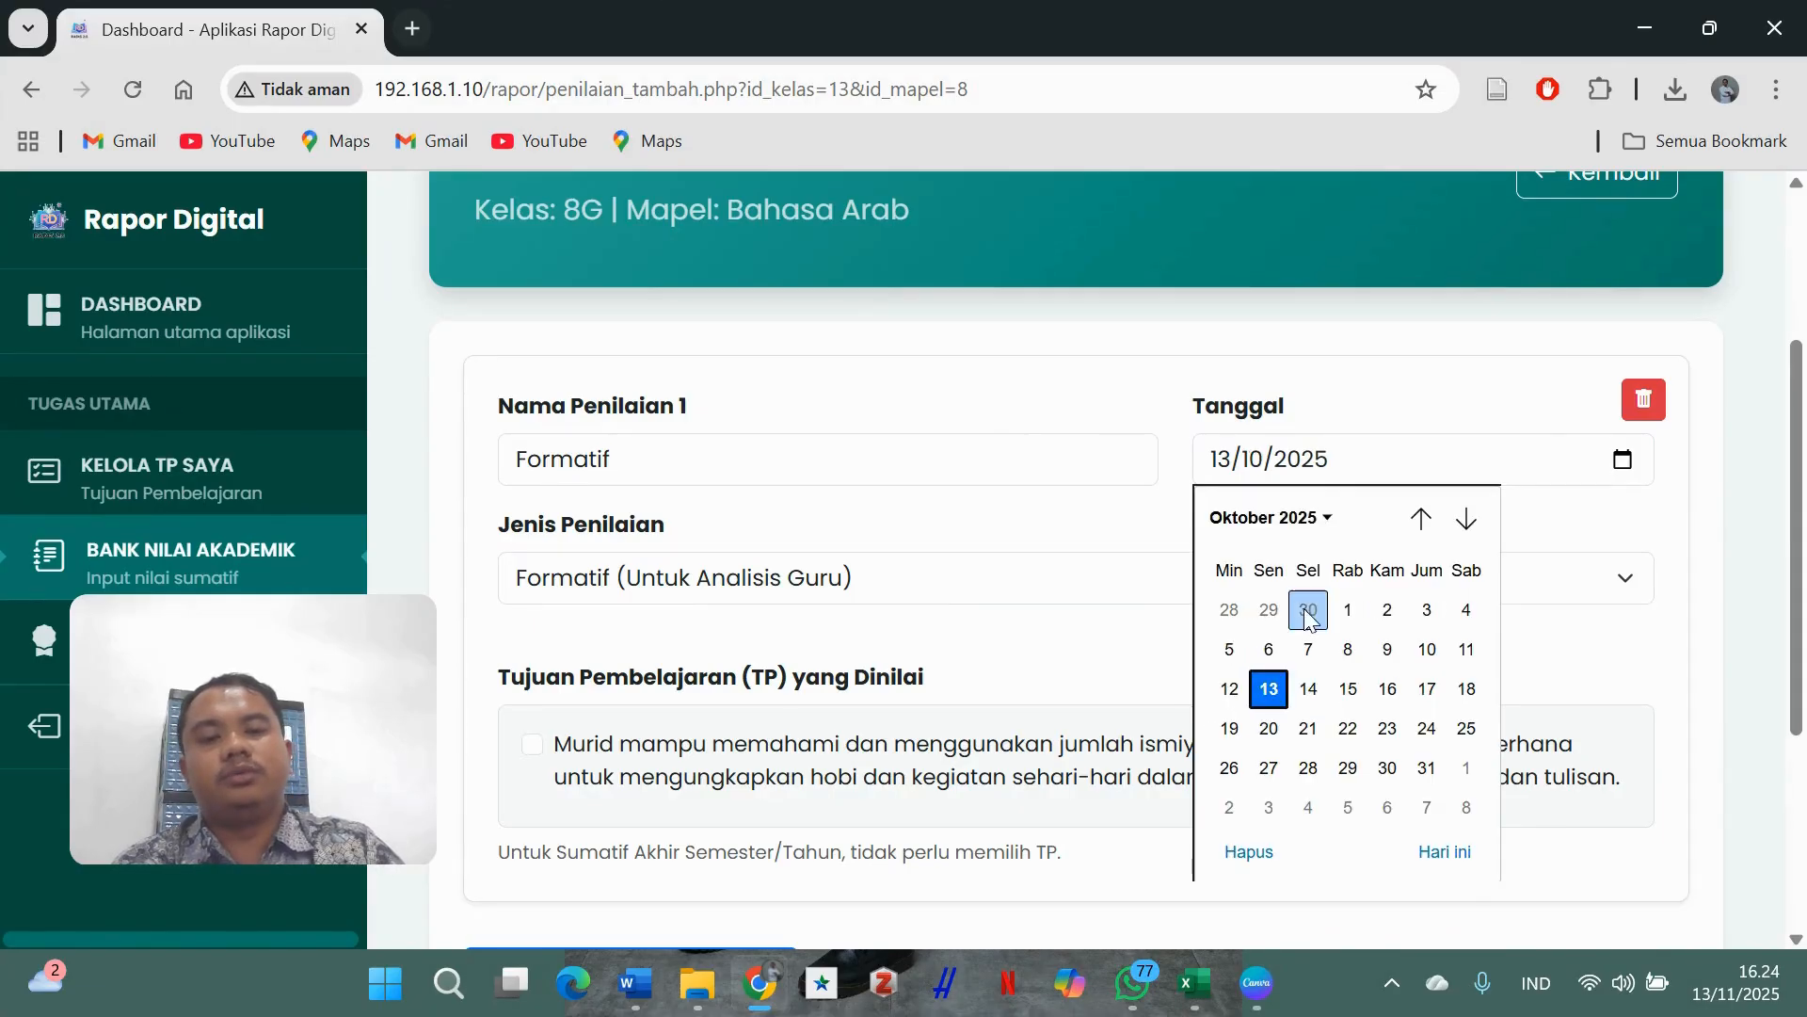
{"action": "left_click", "coordinate": [1309, 689]}
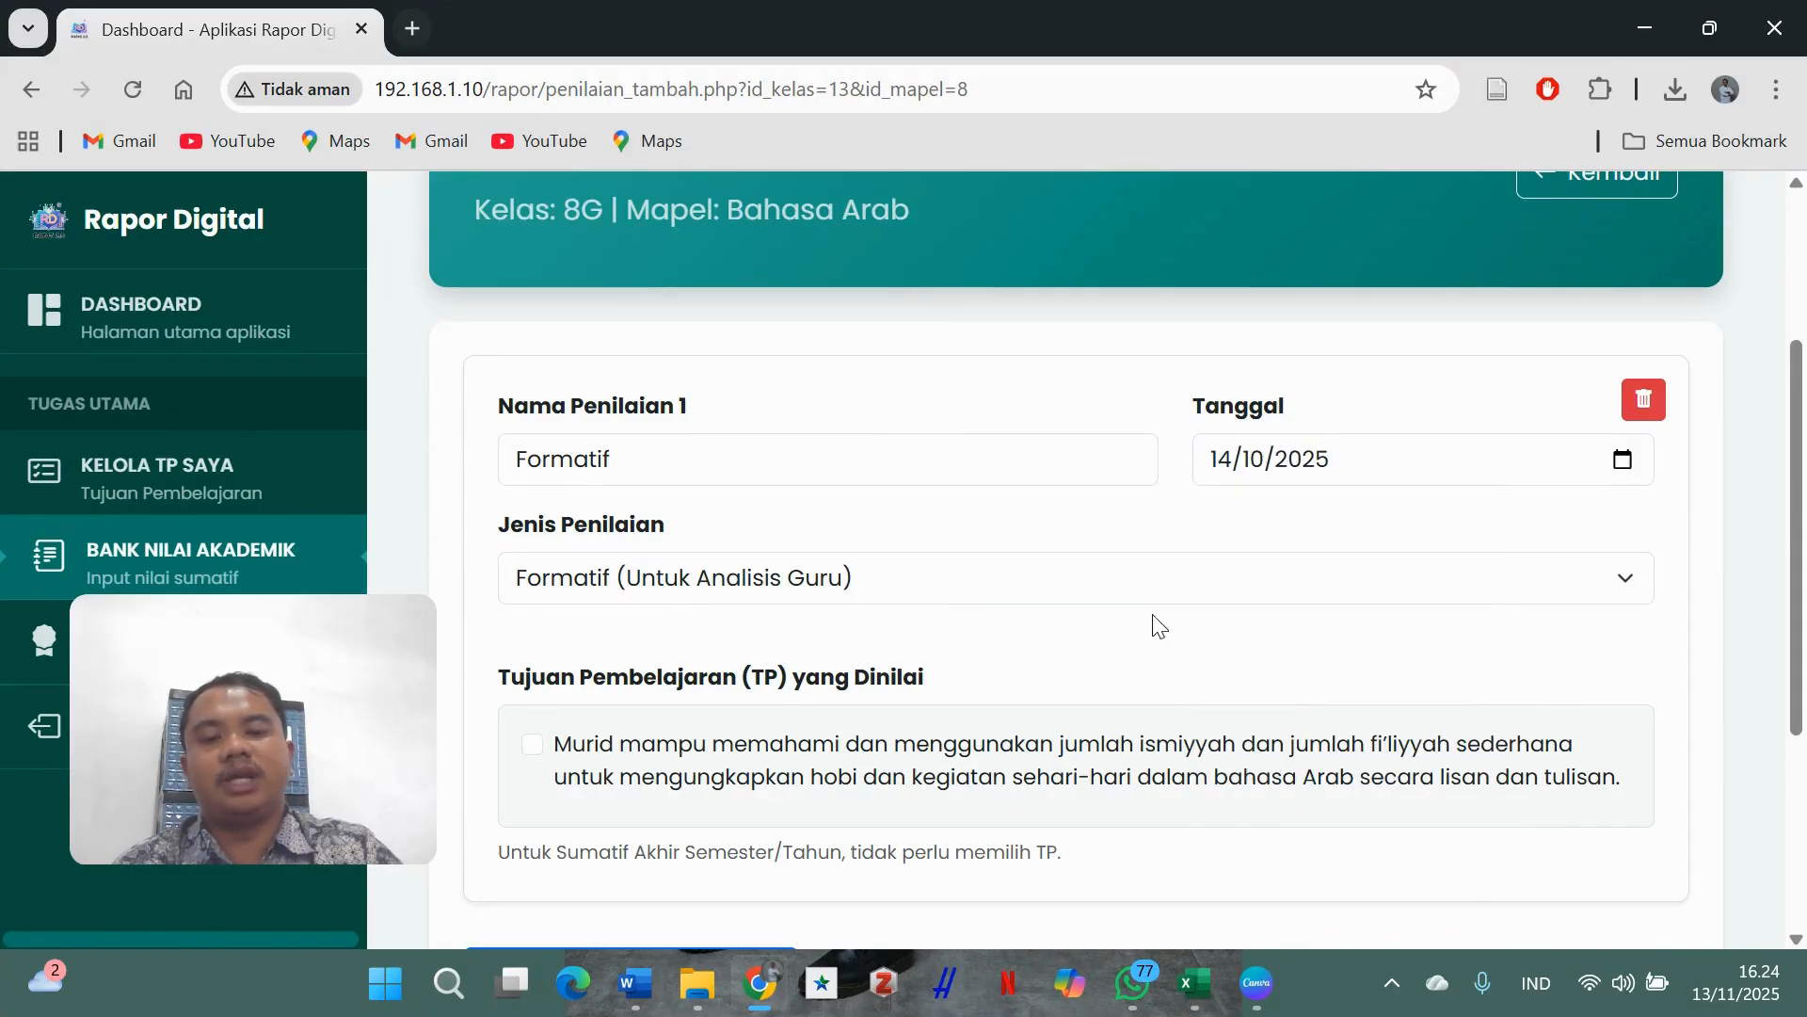
{"action": "scroll", "coordinate": [1073, 631], "scroll_direction": "down", "scroll_amount": 4}
{"action": "scroll", "coordinate": [528, 410], "scroll_direction": "up", "scroll_amount": 3}
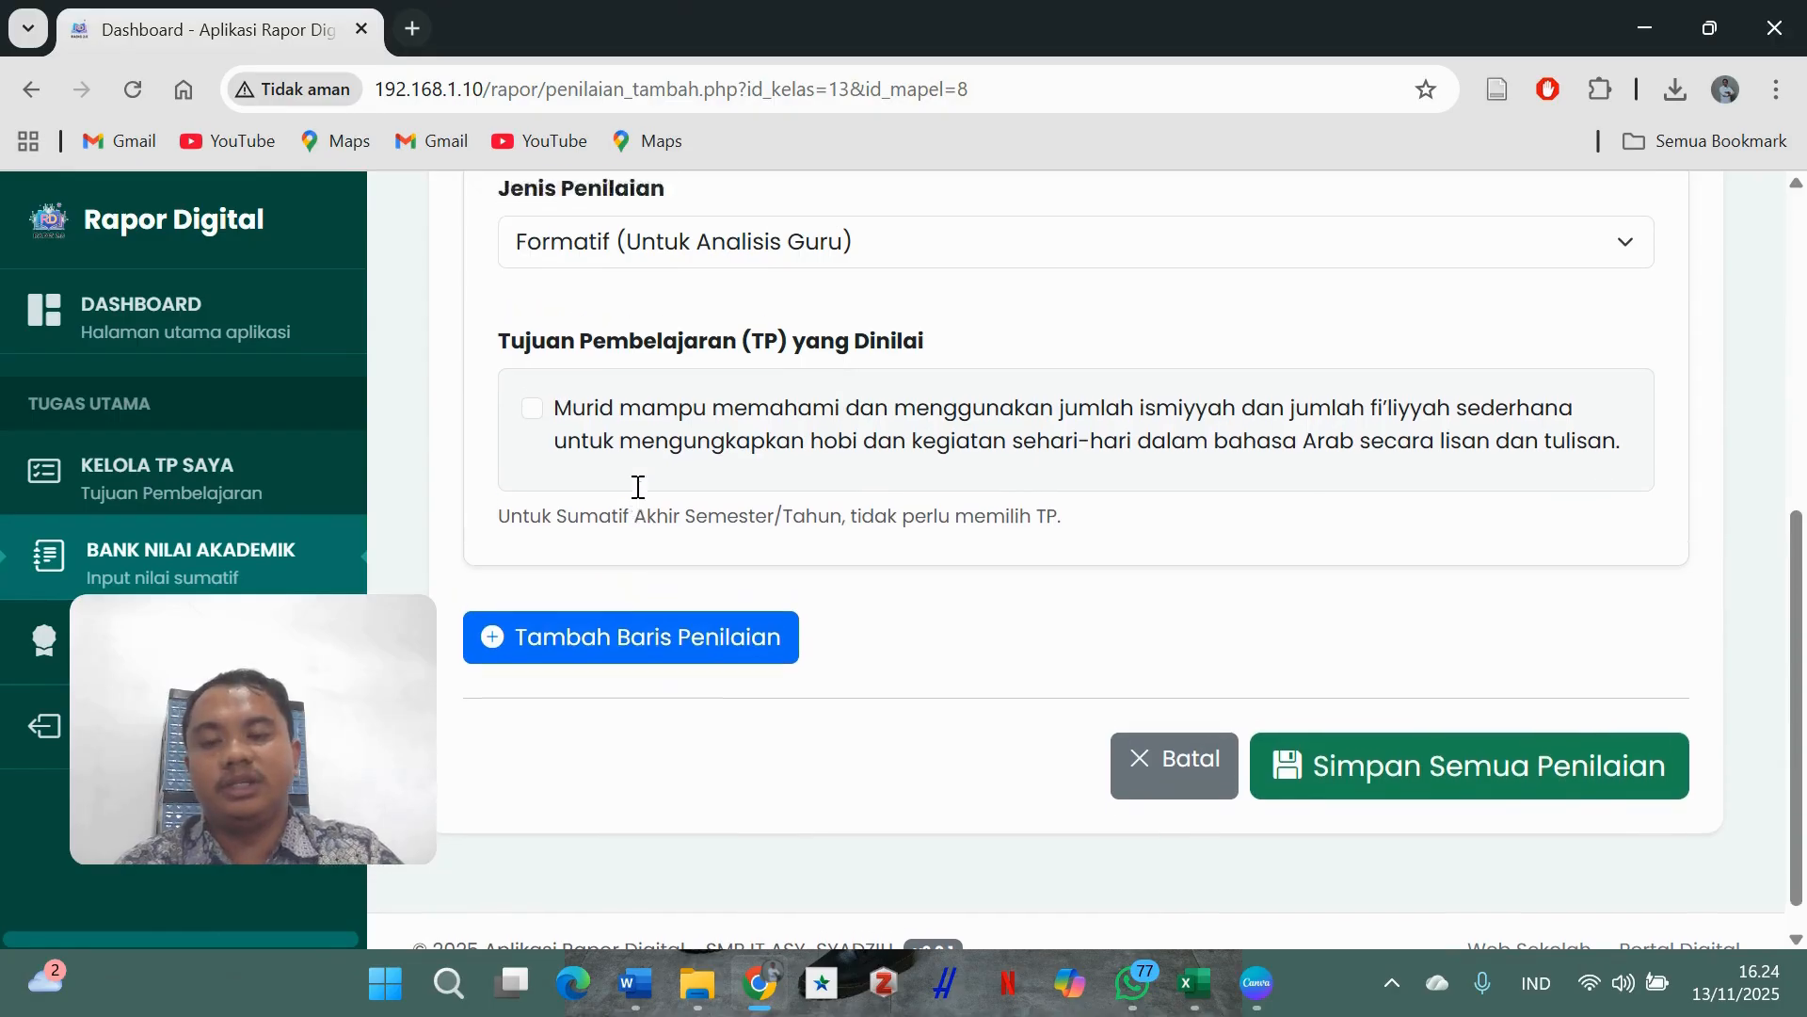
{"action": "left_click", "coordinate": [533, 655]}
{"action": "scroll", "coordinate": [1130, 481], "scroll_direction": "down", "scroll_amount": 3}
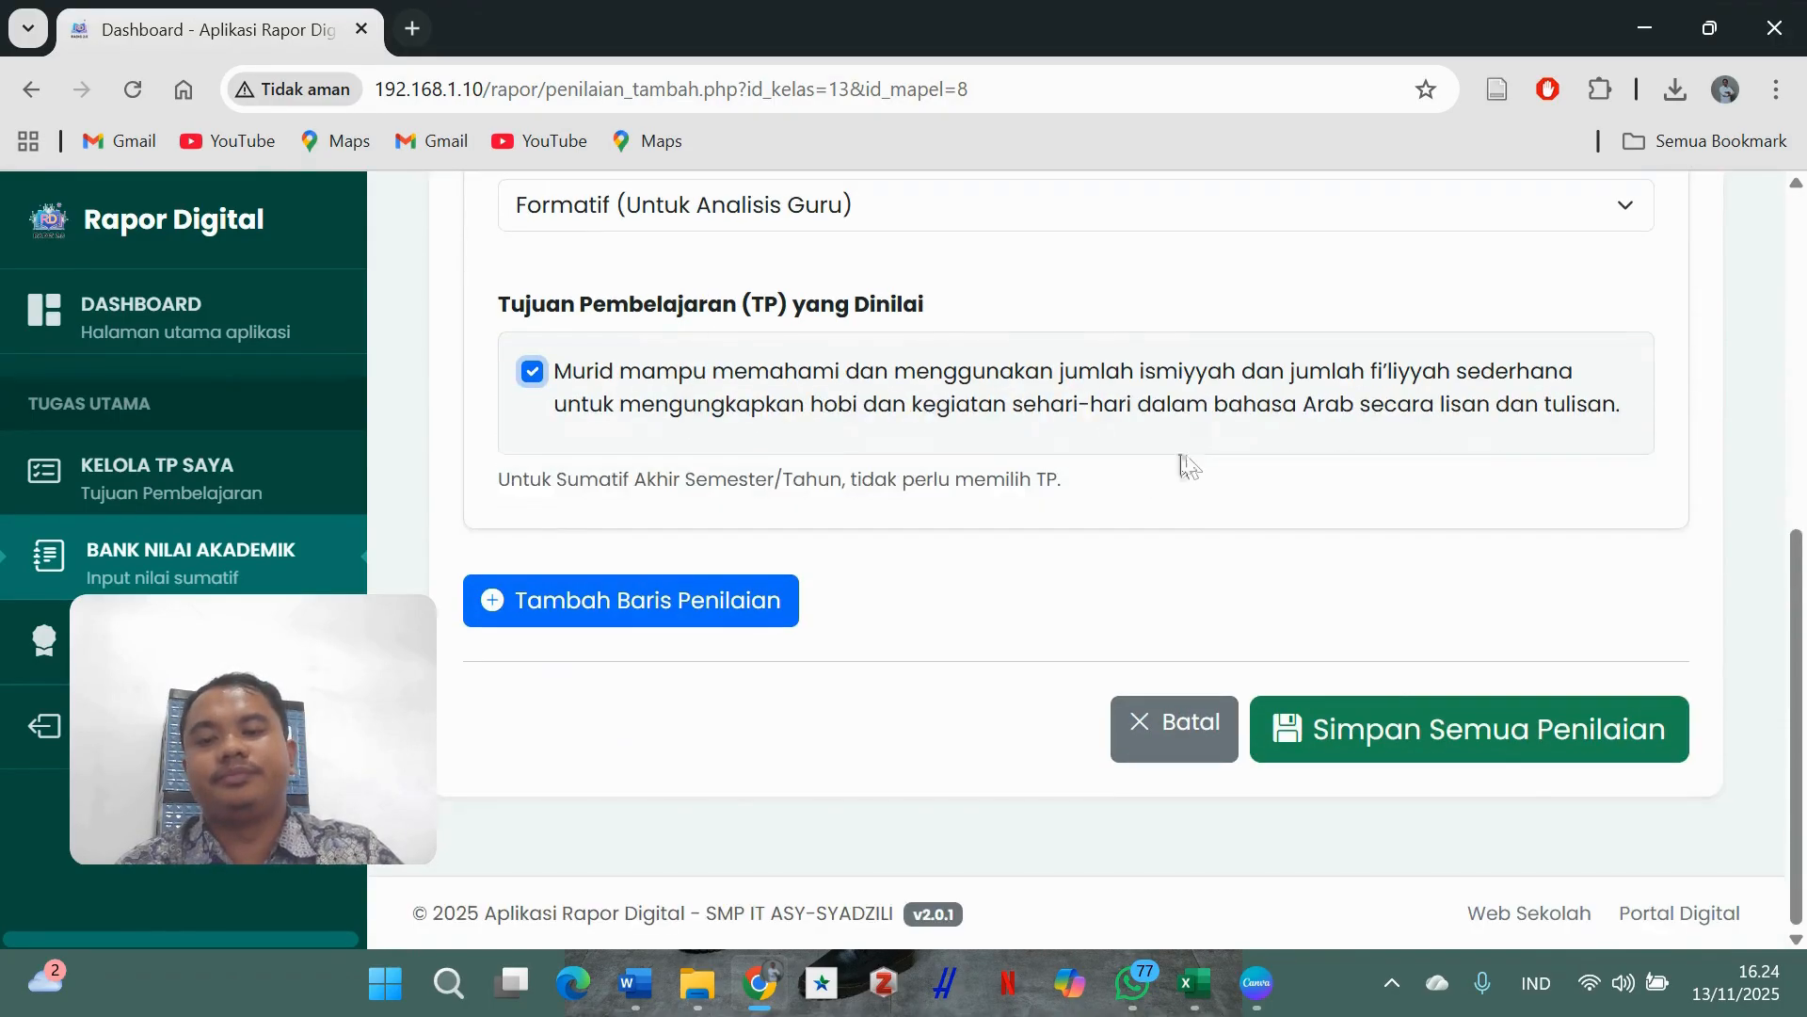
{"action": "left_click", "coordinate": [1420, 743]}
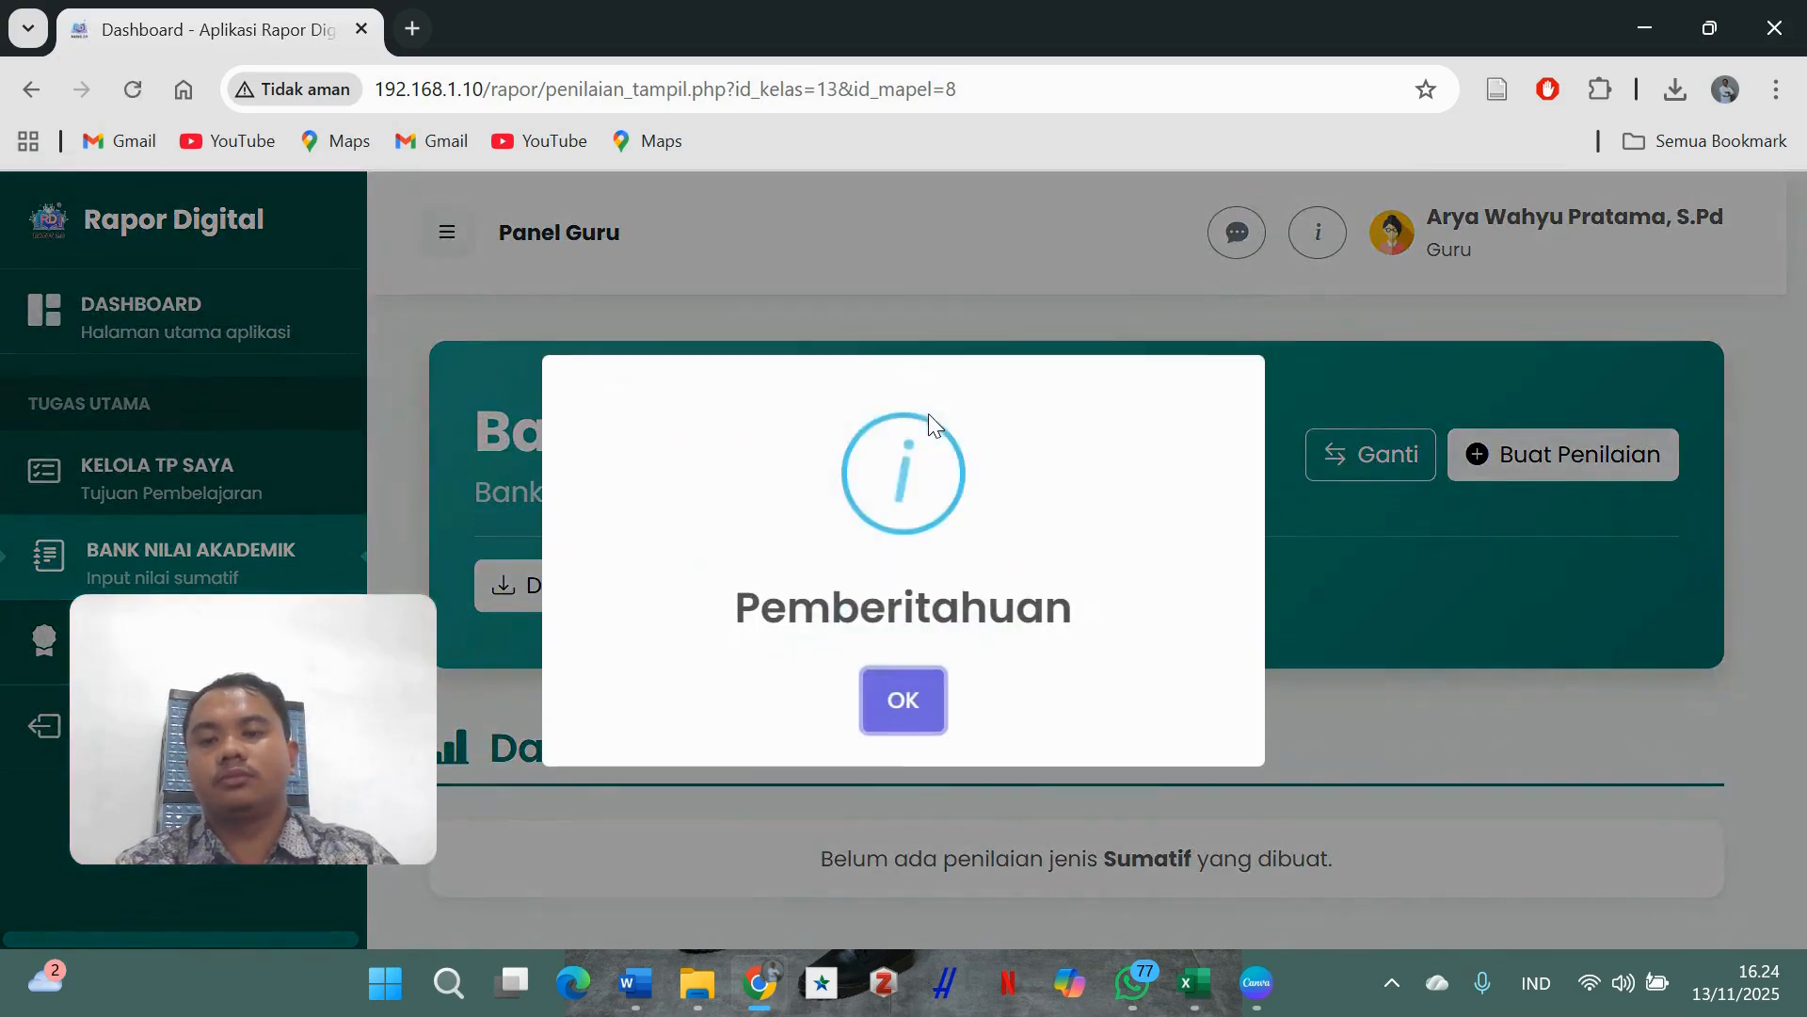
{"action": "left_click", "coordinate": [904, 696]}
- Start a second assessment for 8G and name it Sumatif Harian
{"action": "scroll", "coordinate": [1067, 555], "scroll_direction": "down", "scroll_amount": 5}
{"action": "scroll", "coordinate": [1067, 555], "scroll_direction": "down", "scroll_amount": 1}
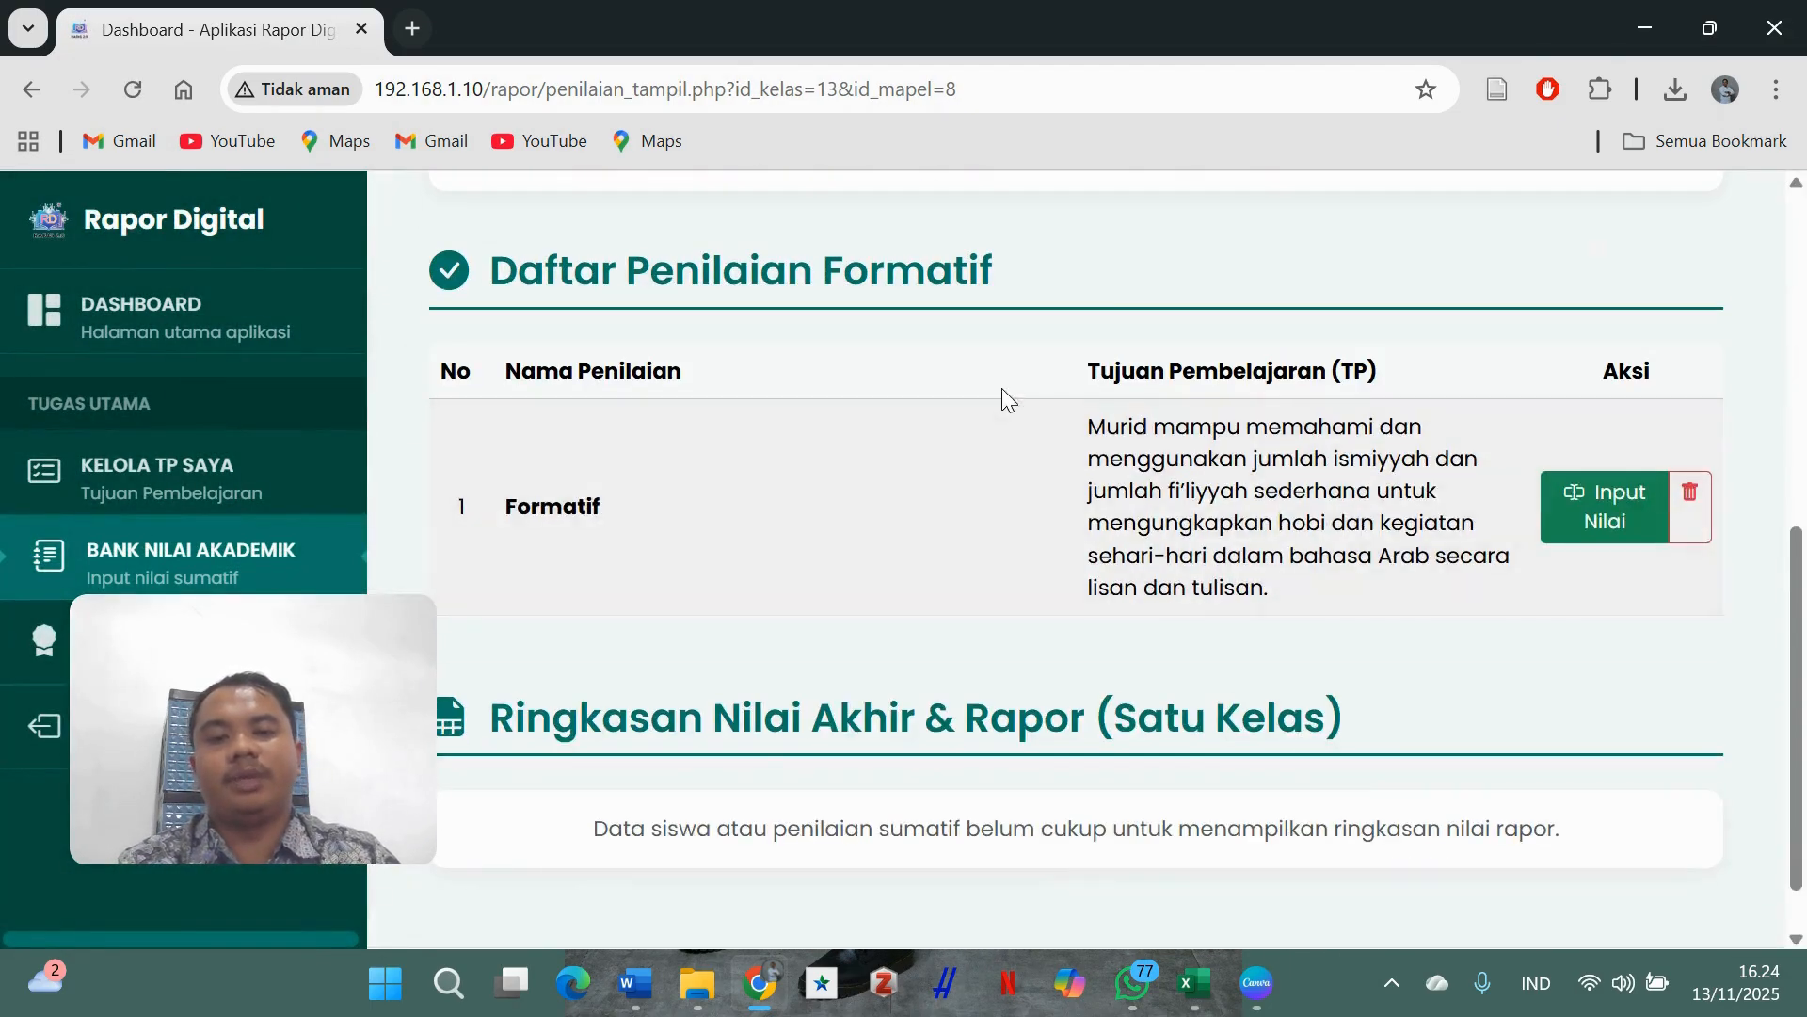
{"action": "scroll", "coordinate": [1181, 506], "scroll_direction": "up", "scroll_amount": 1}
{"action": "scroll", "coordinate": [1182, 499], "scroll_direction": "up", "scroll_amount": 3}
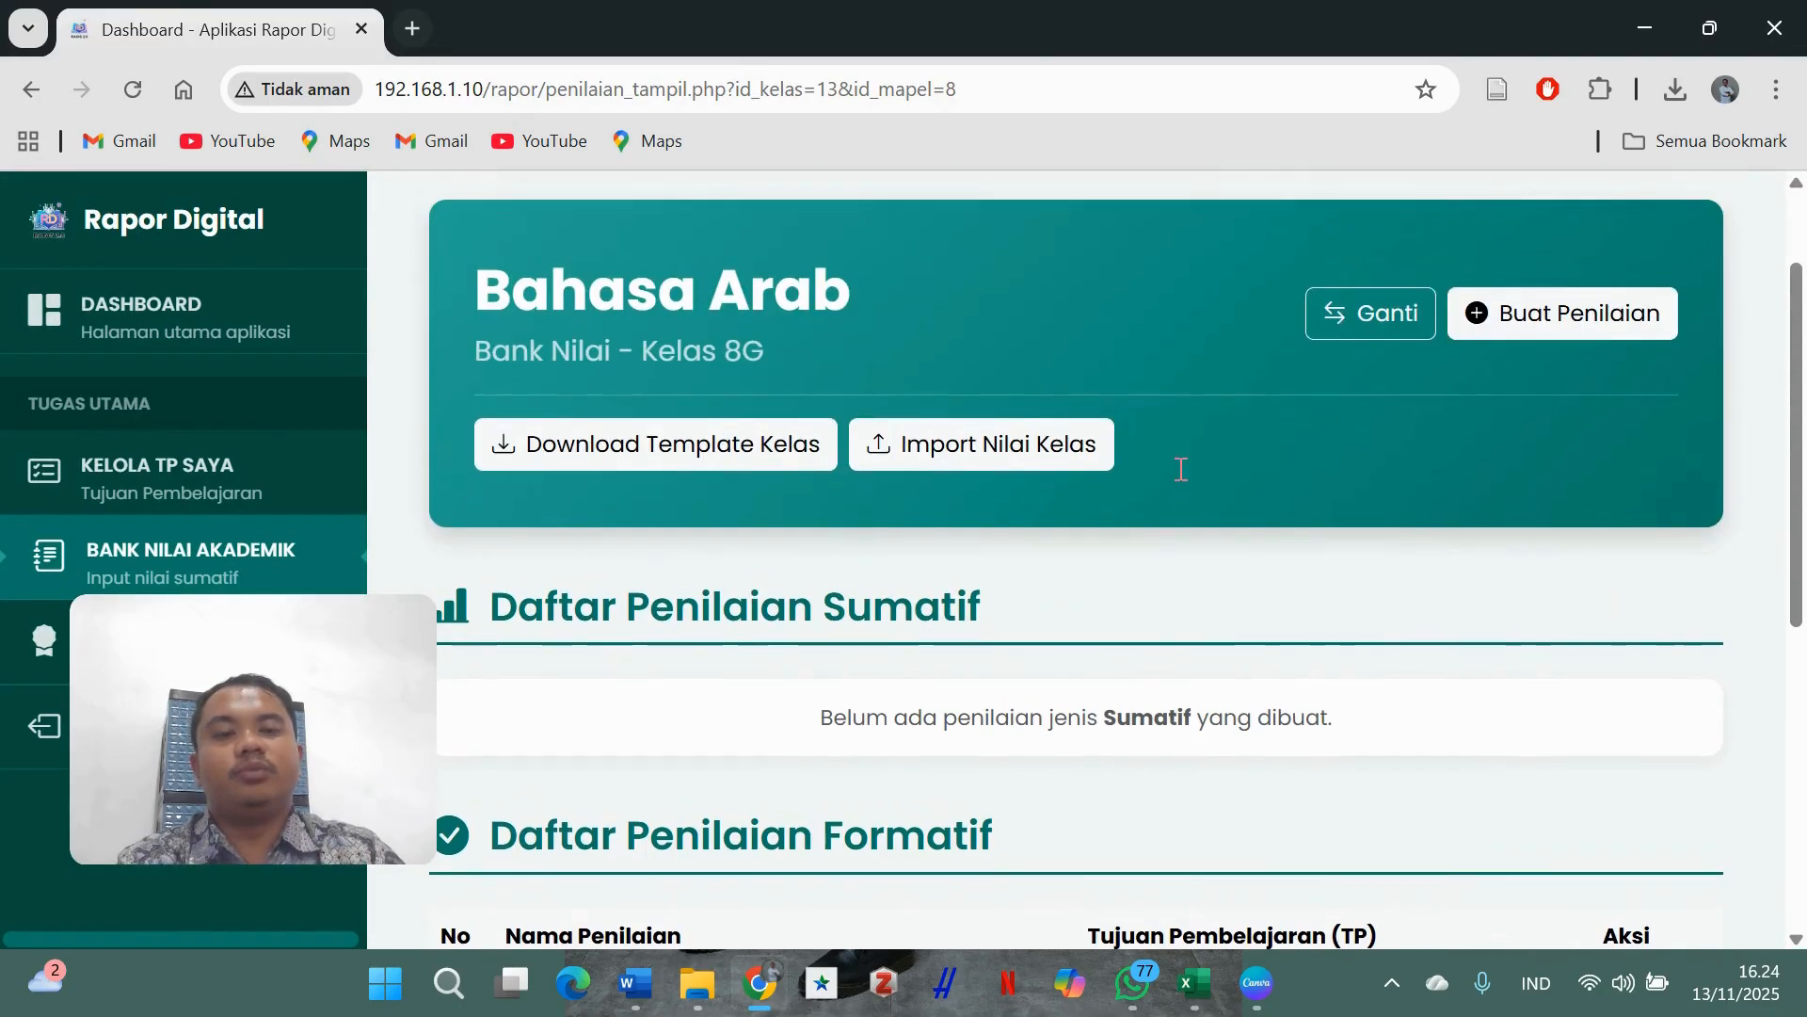
{"action": "left_click", "coordinate": [1569, 318]}
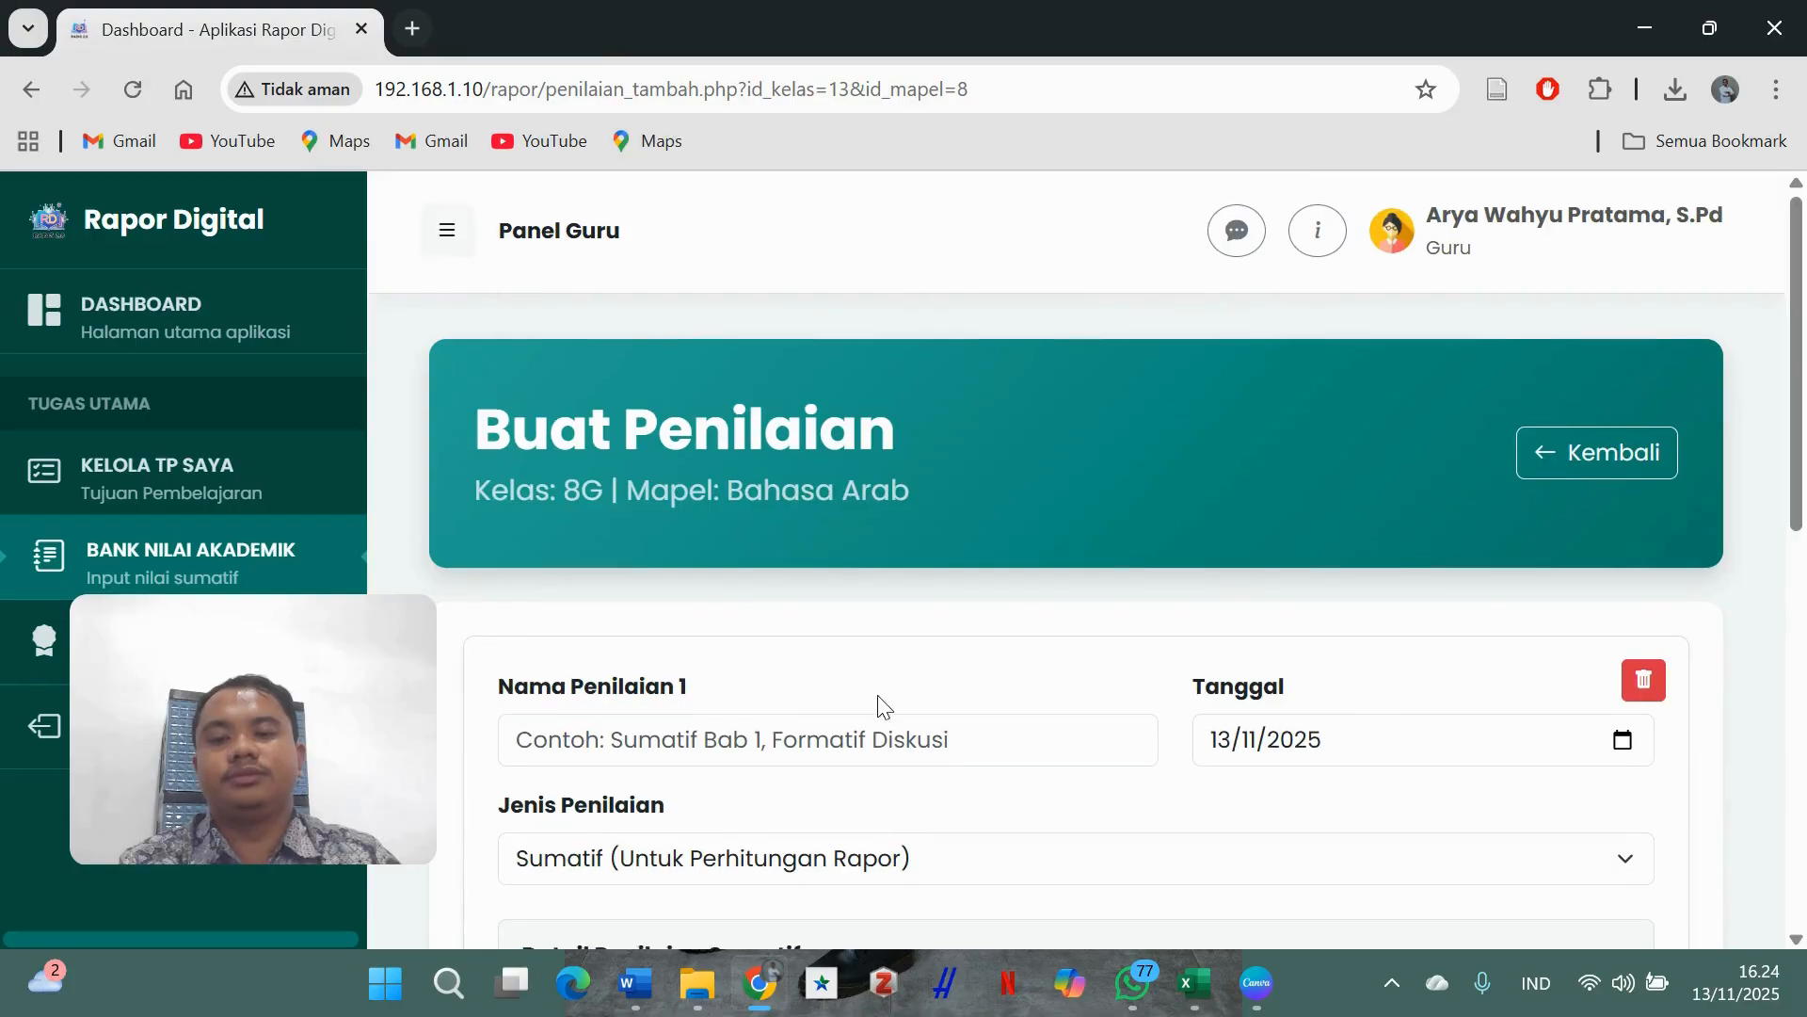
{"action": "scroll", "coordinate": [884, 710], "scroll_direction": "down", "scroll_amount": 1}
{"action": "left_click", "coordinate": [890, 601]}
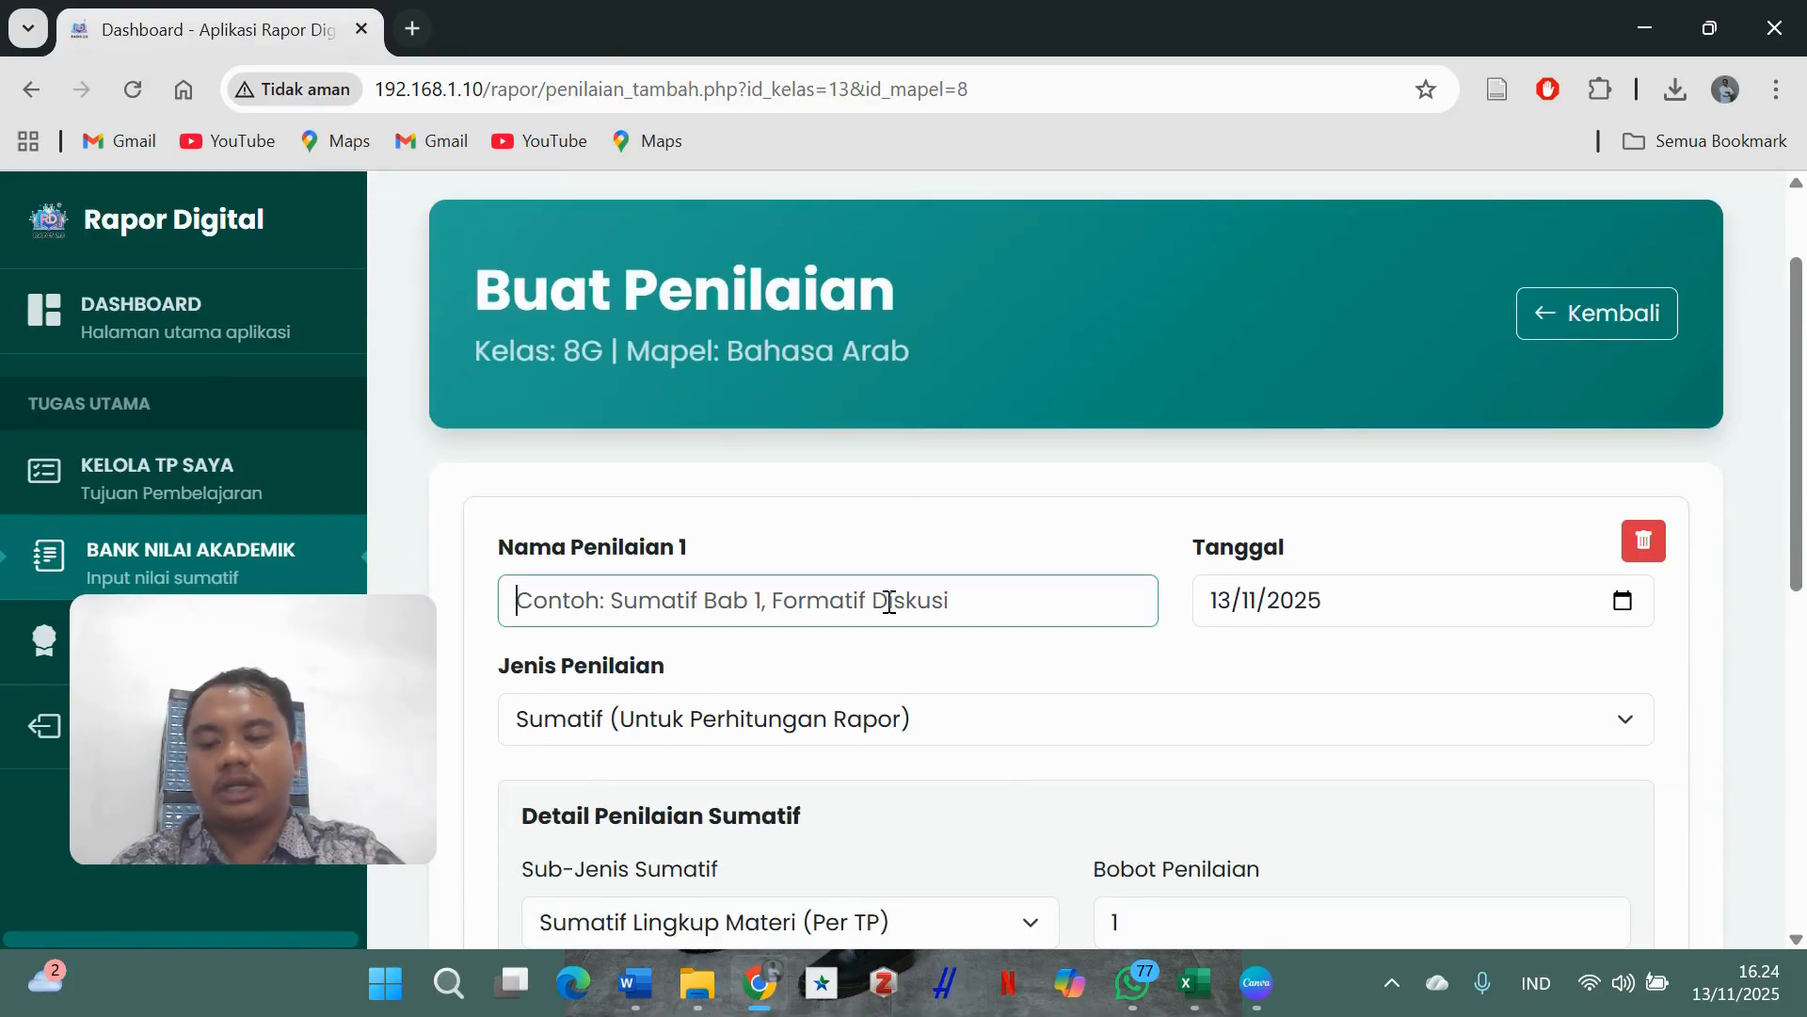
{"action": "type", "text": "Sumatif Harian"}
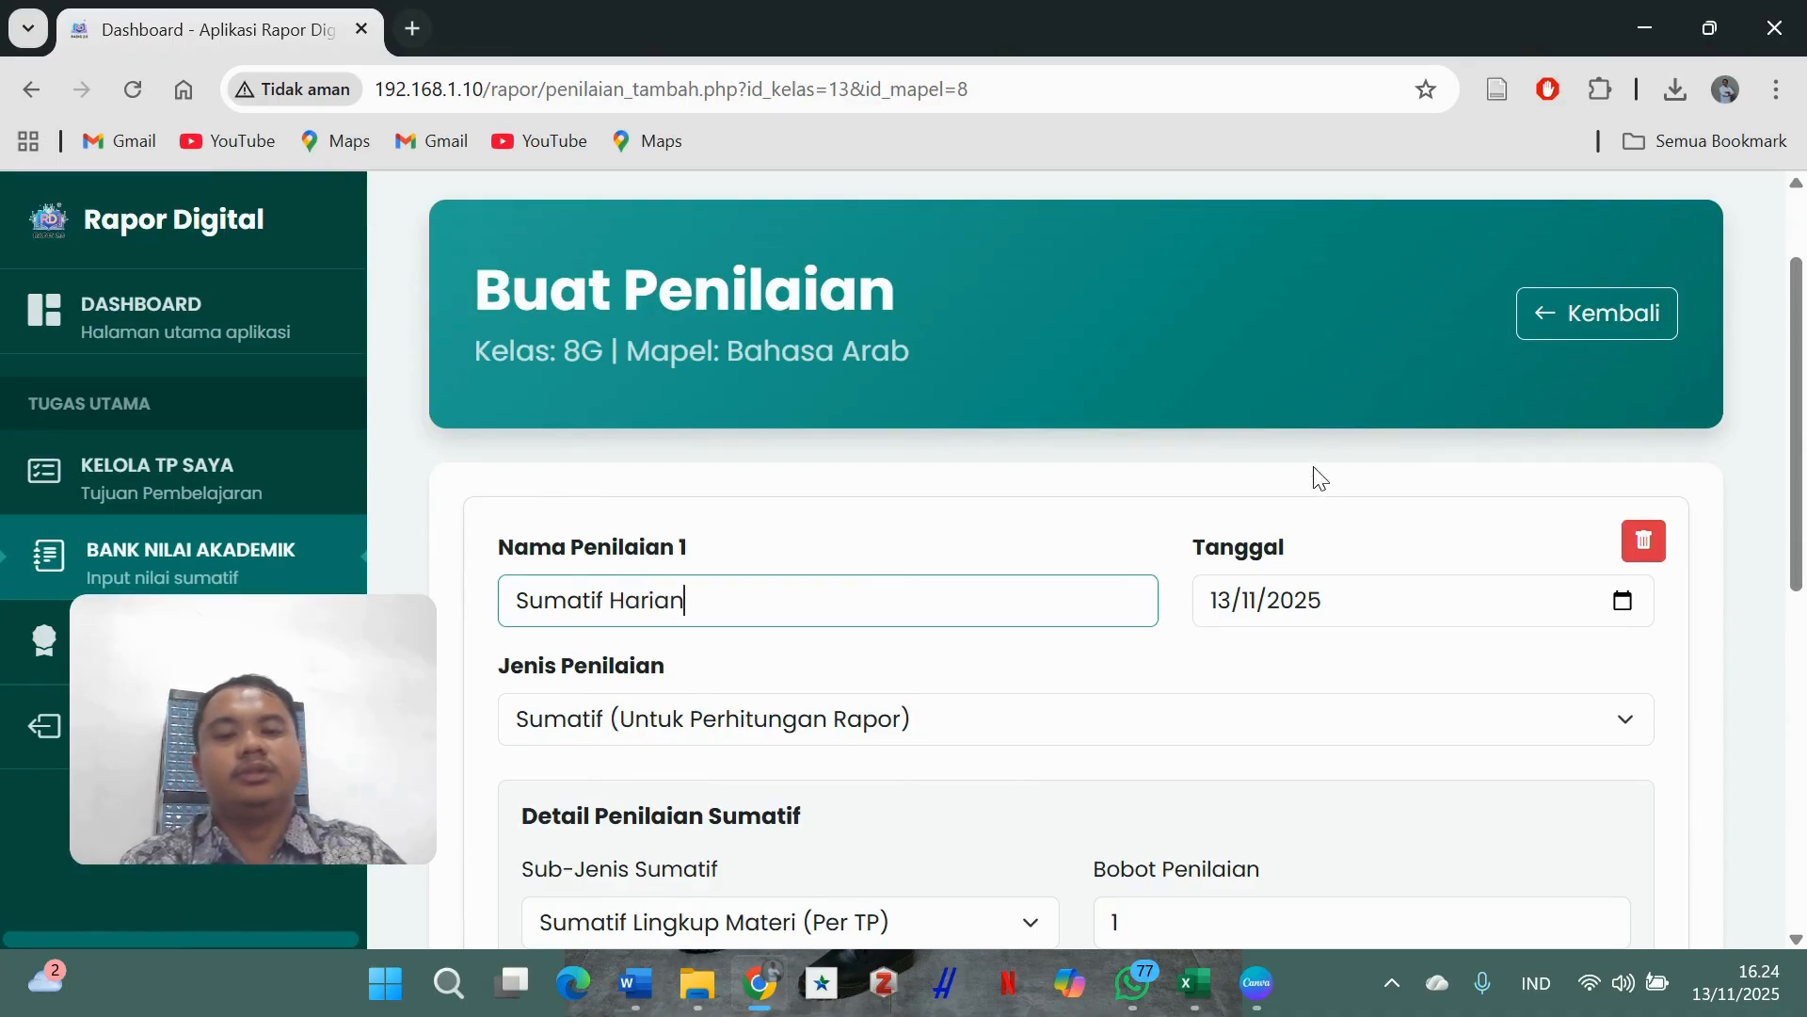
- Make it a Sumatif assessment with sub-type Per TP and weight 2
{"action": "scroll", "coordinate": [1319, 477], "scroll_direction": "down", "scroll_amount": 3}
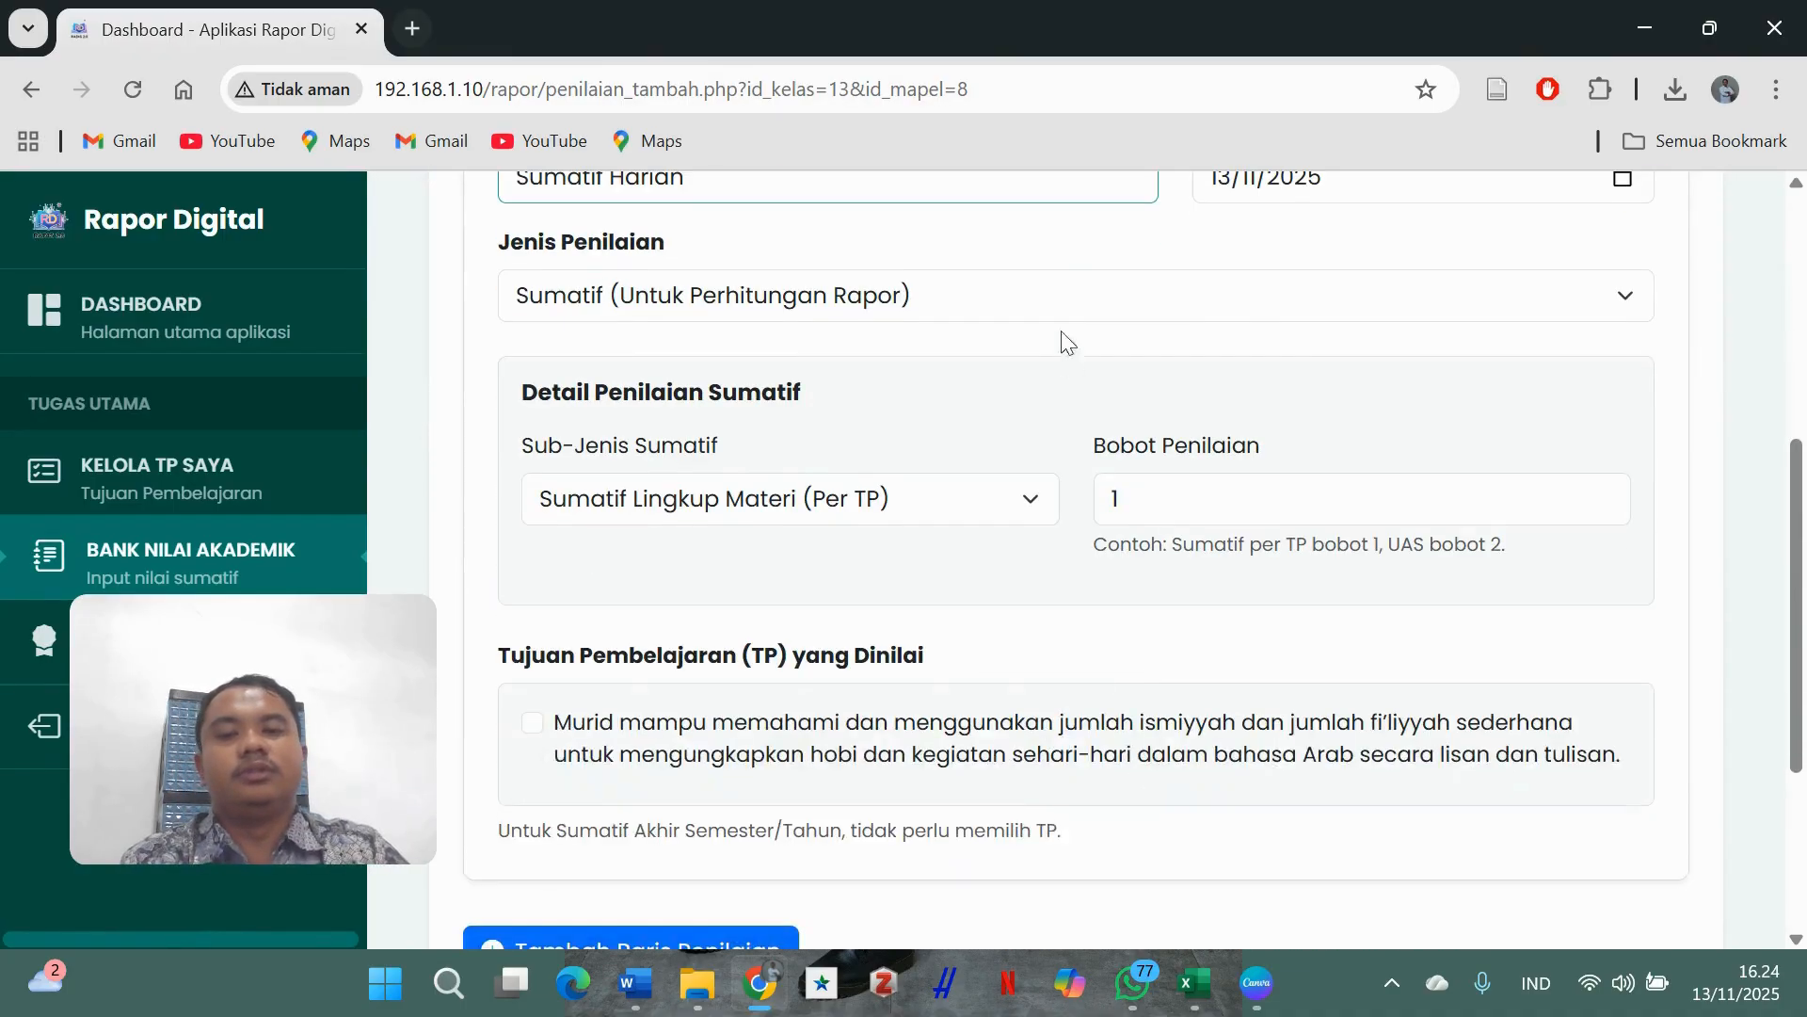
{"action": "left_click", "coordinate": [1083, 295]}
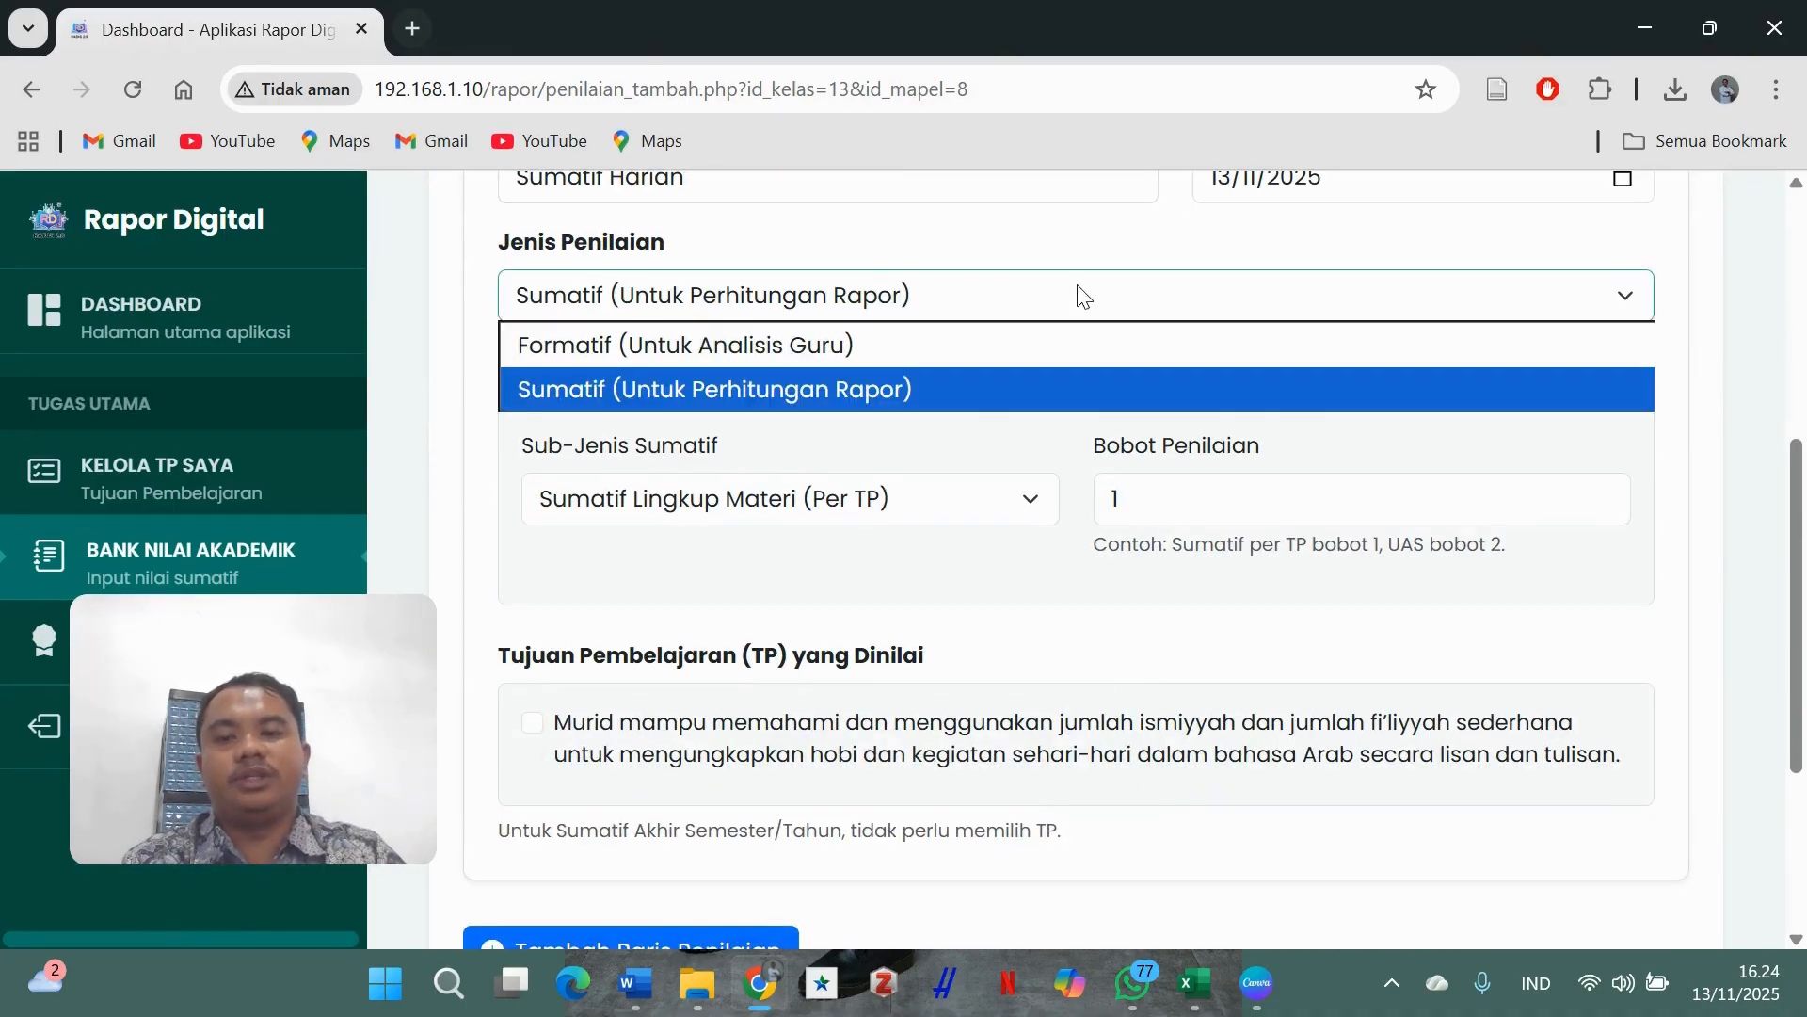
{"action": "left_click", "coordinate": [1075, 392]}
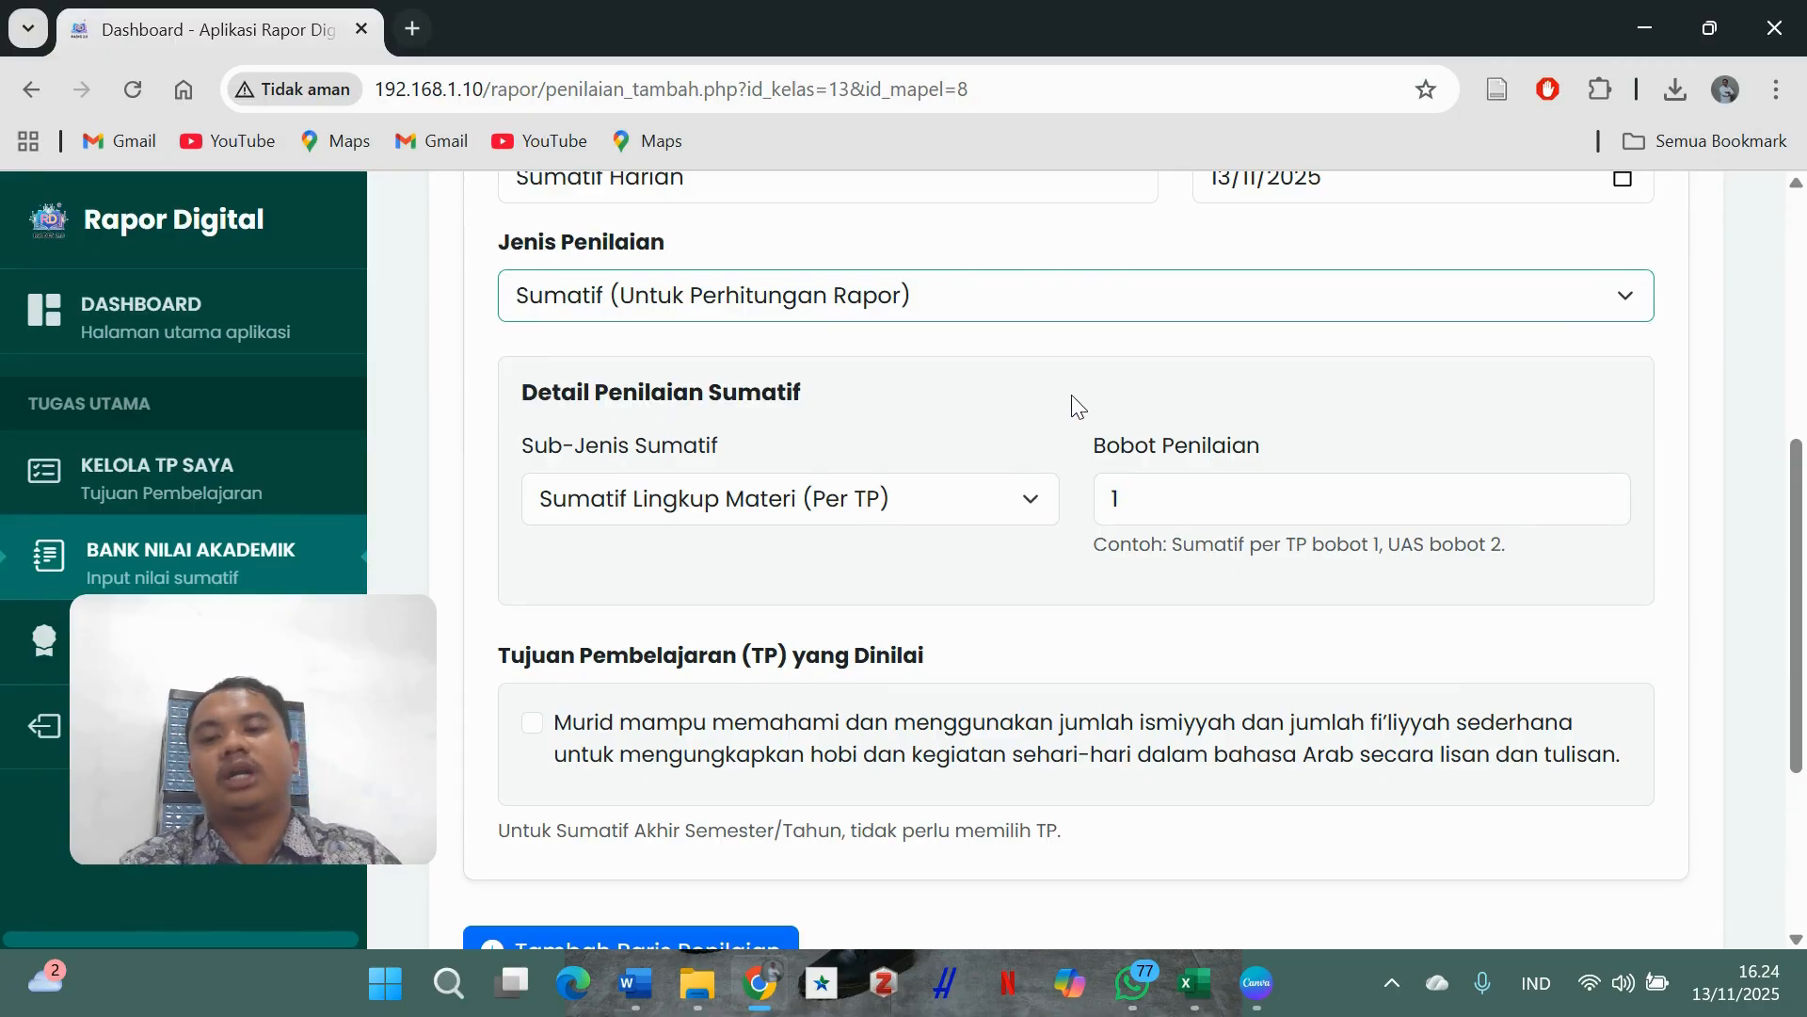
{"action": "left_click", "coordinate": [987, 507]}
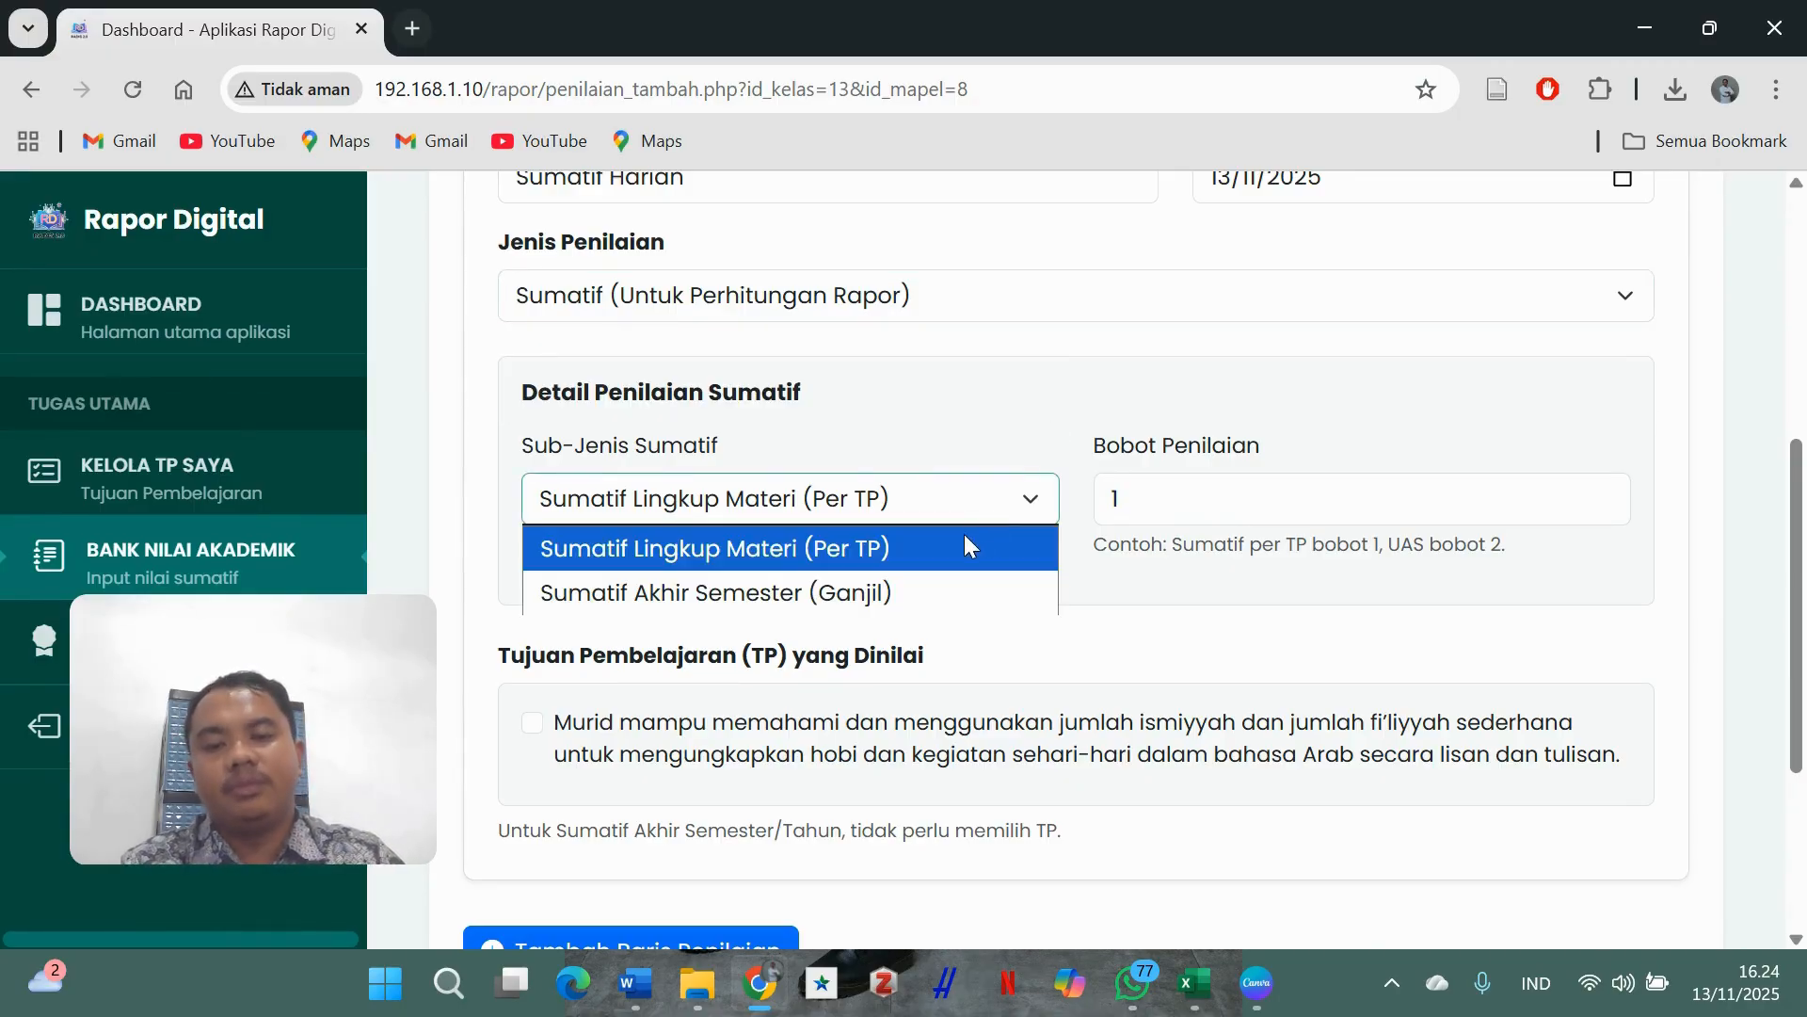
{"action": "left_click", "coordinate": [964, 538]}
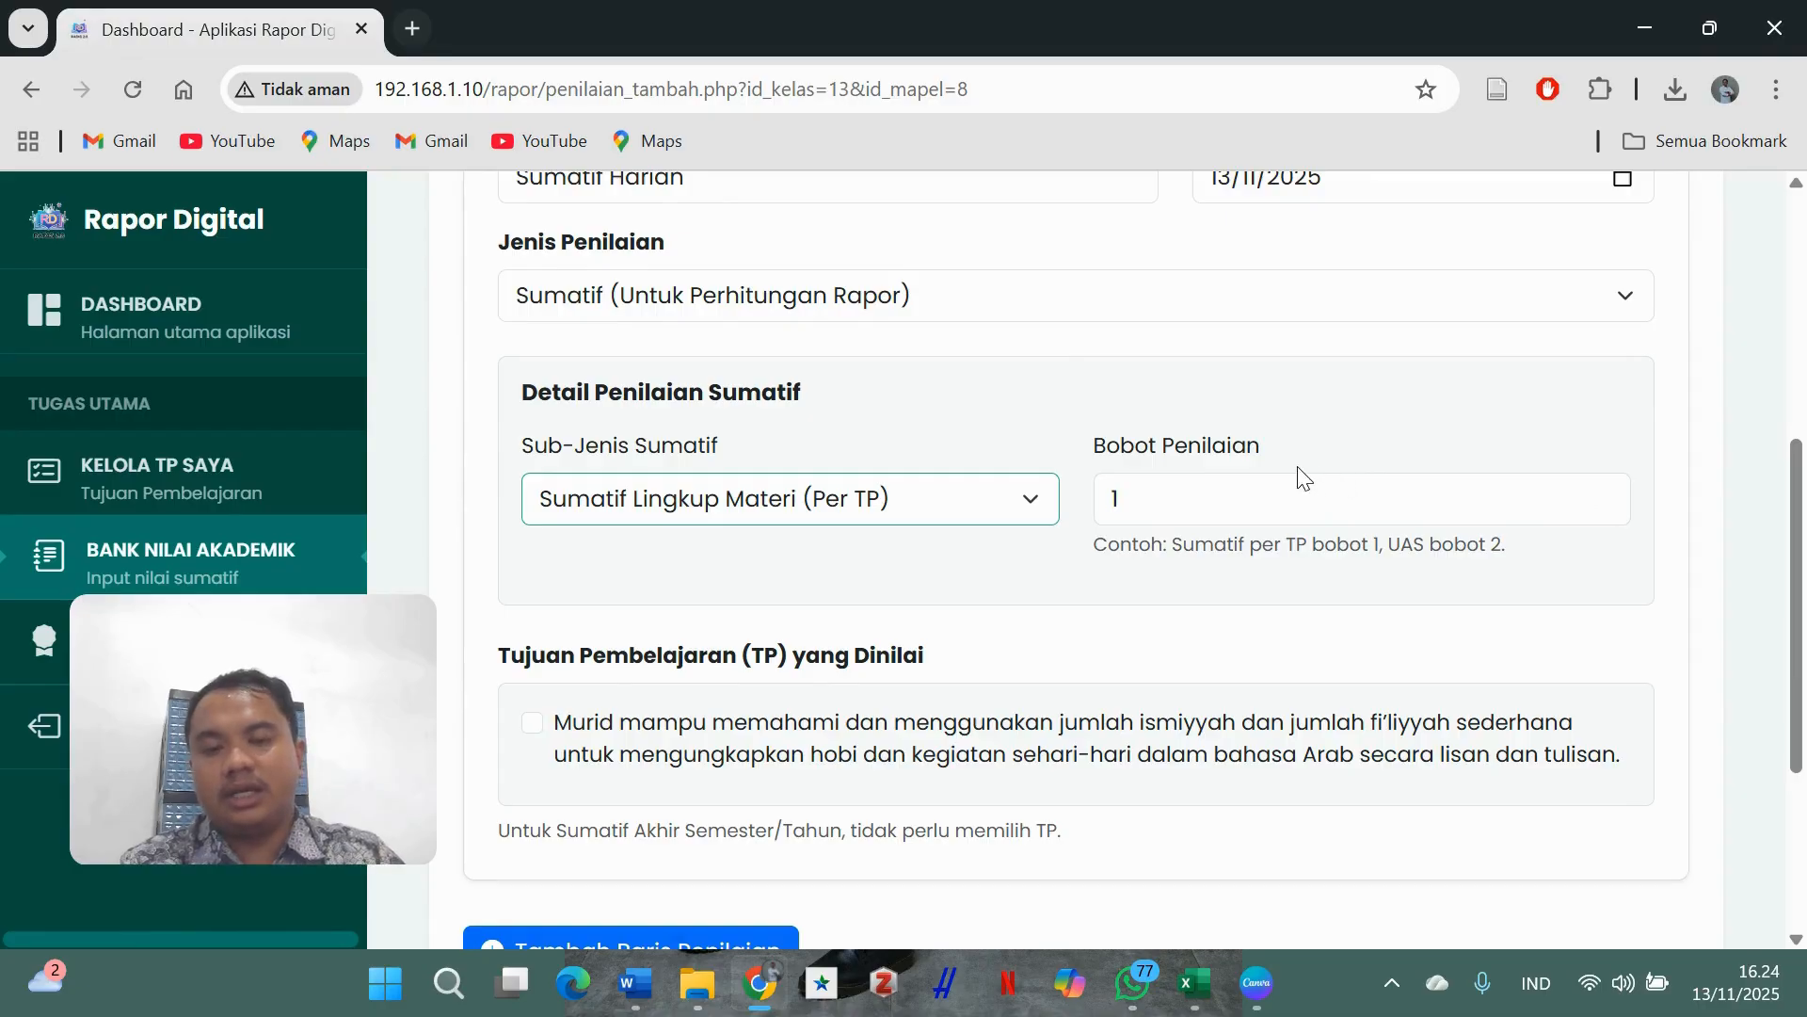
{"action": "left_click", "coordinate": [1603, 489]}
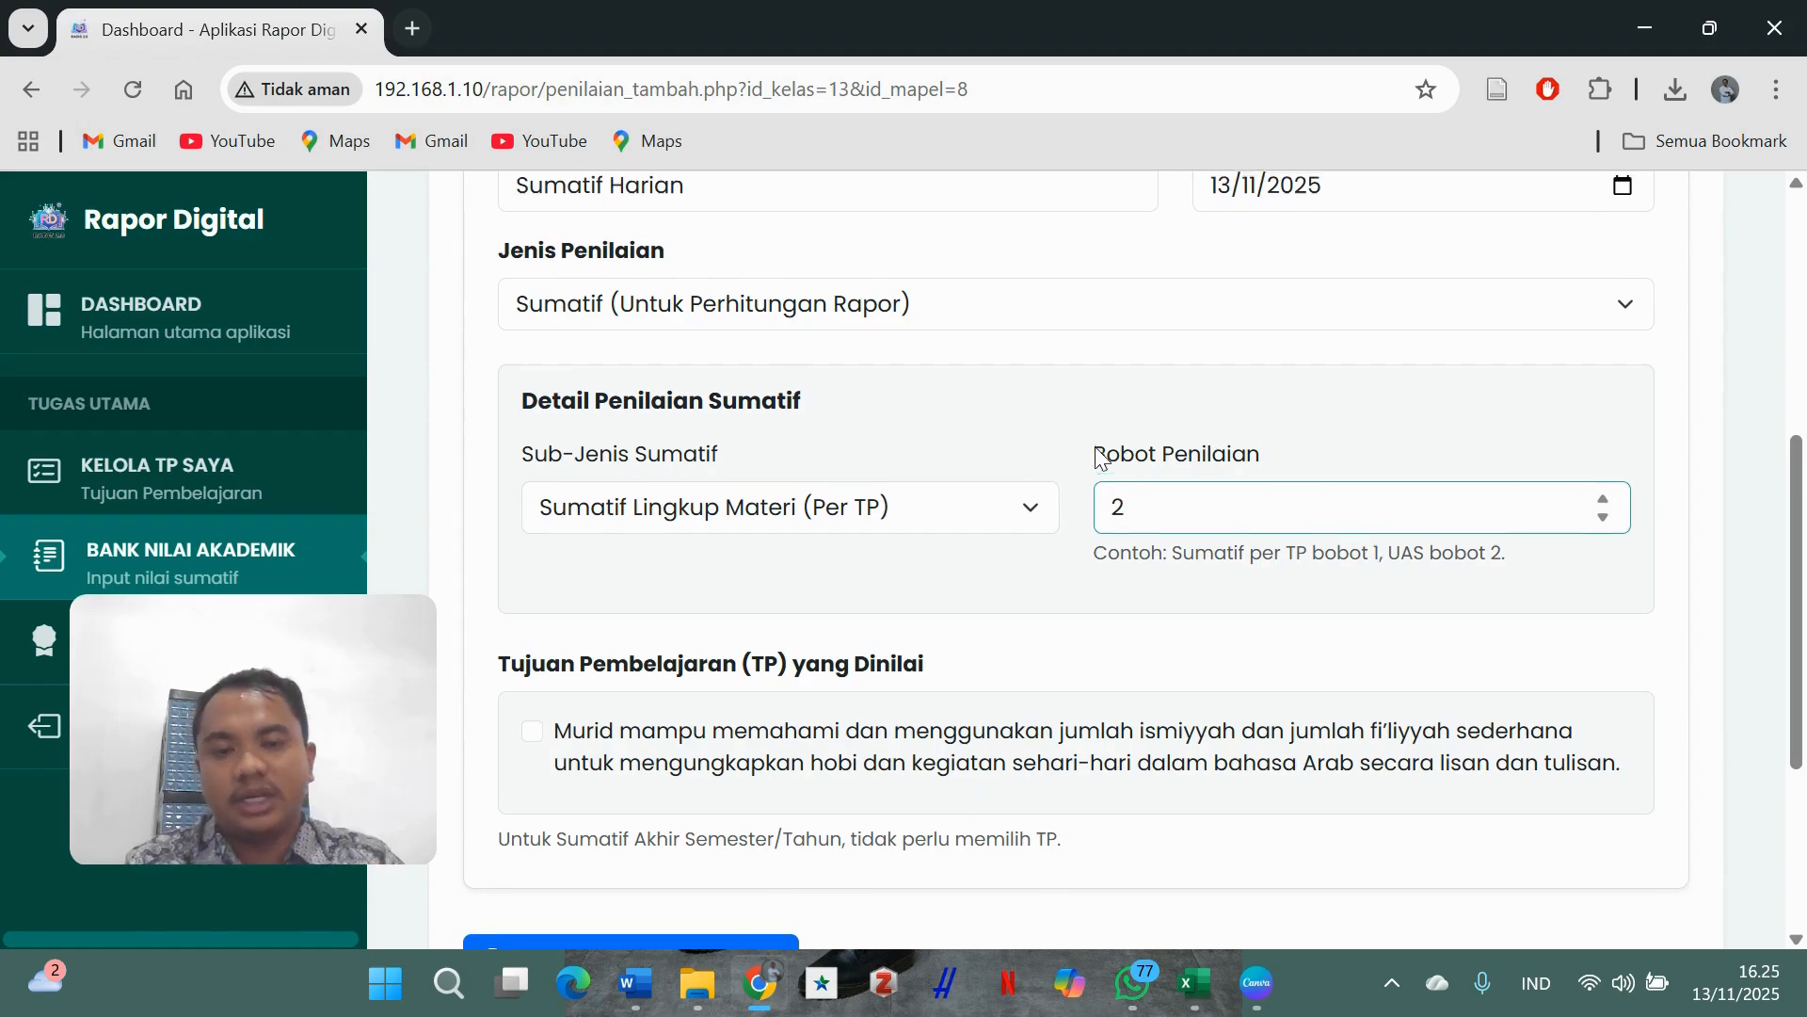
- Link the assessment to its learning objective and save it
{"action": "scroll", "coordinate": [1097, 452], "scroll_direction": "up", "scroll_amount": 1}
{"action": "scroll", "coordinate": [1097, 530], "scroll_direction": "down", "scroll_amount": 1}
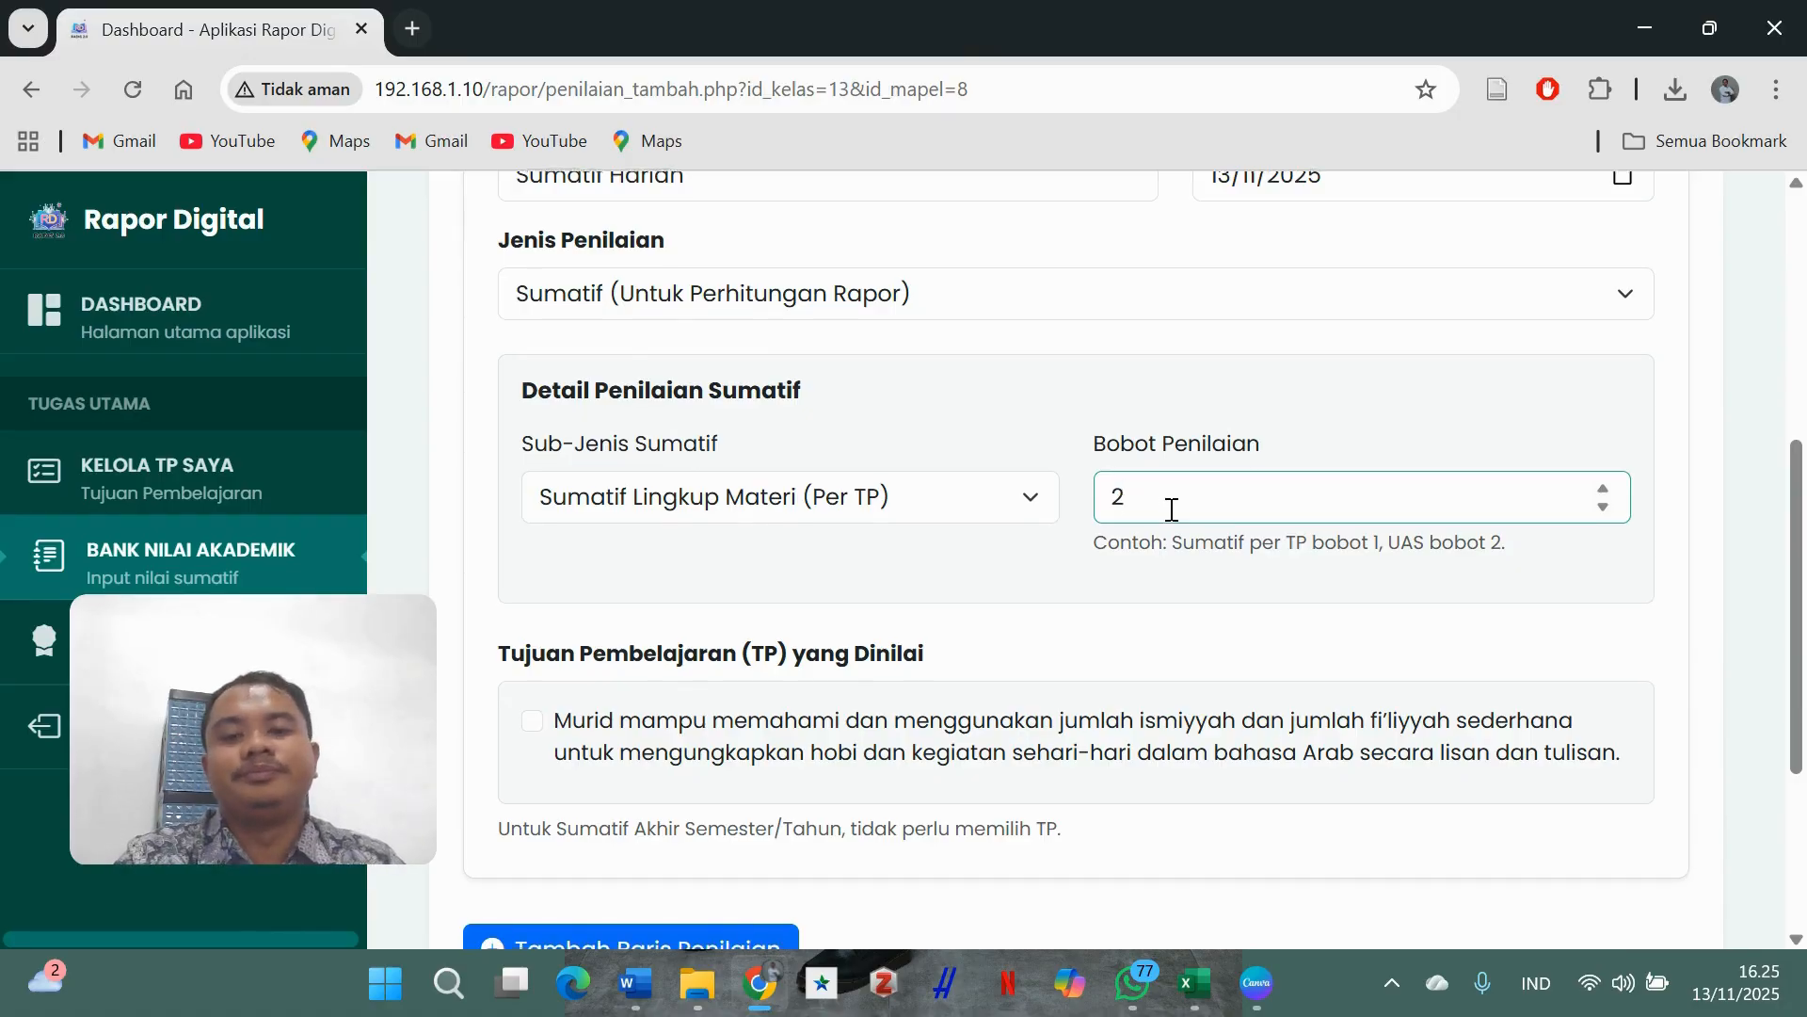
{"action": "scroll", "coordinate": [1172, 509], "scroll_direction": "down", "scroll_amount": 2}
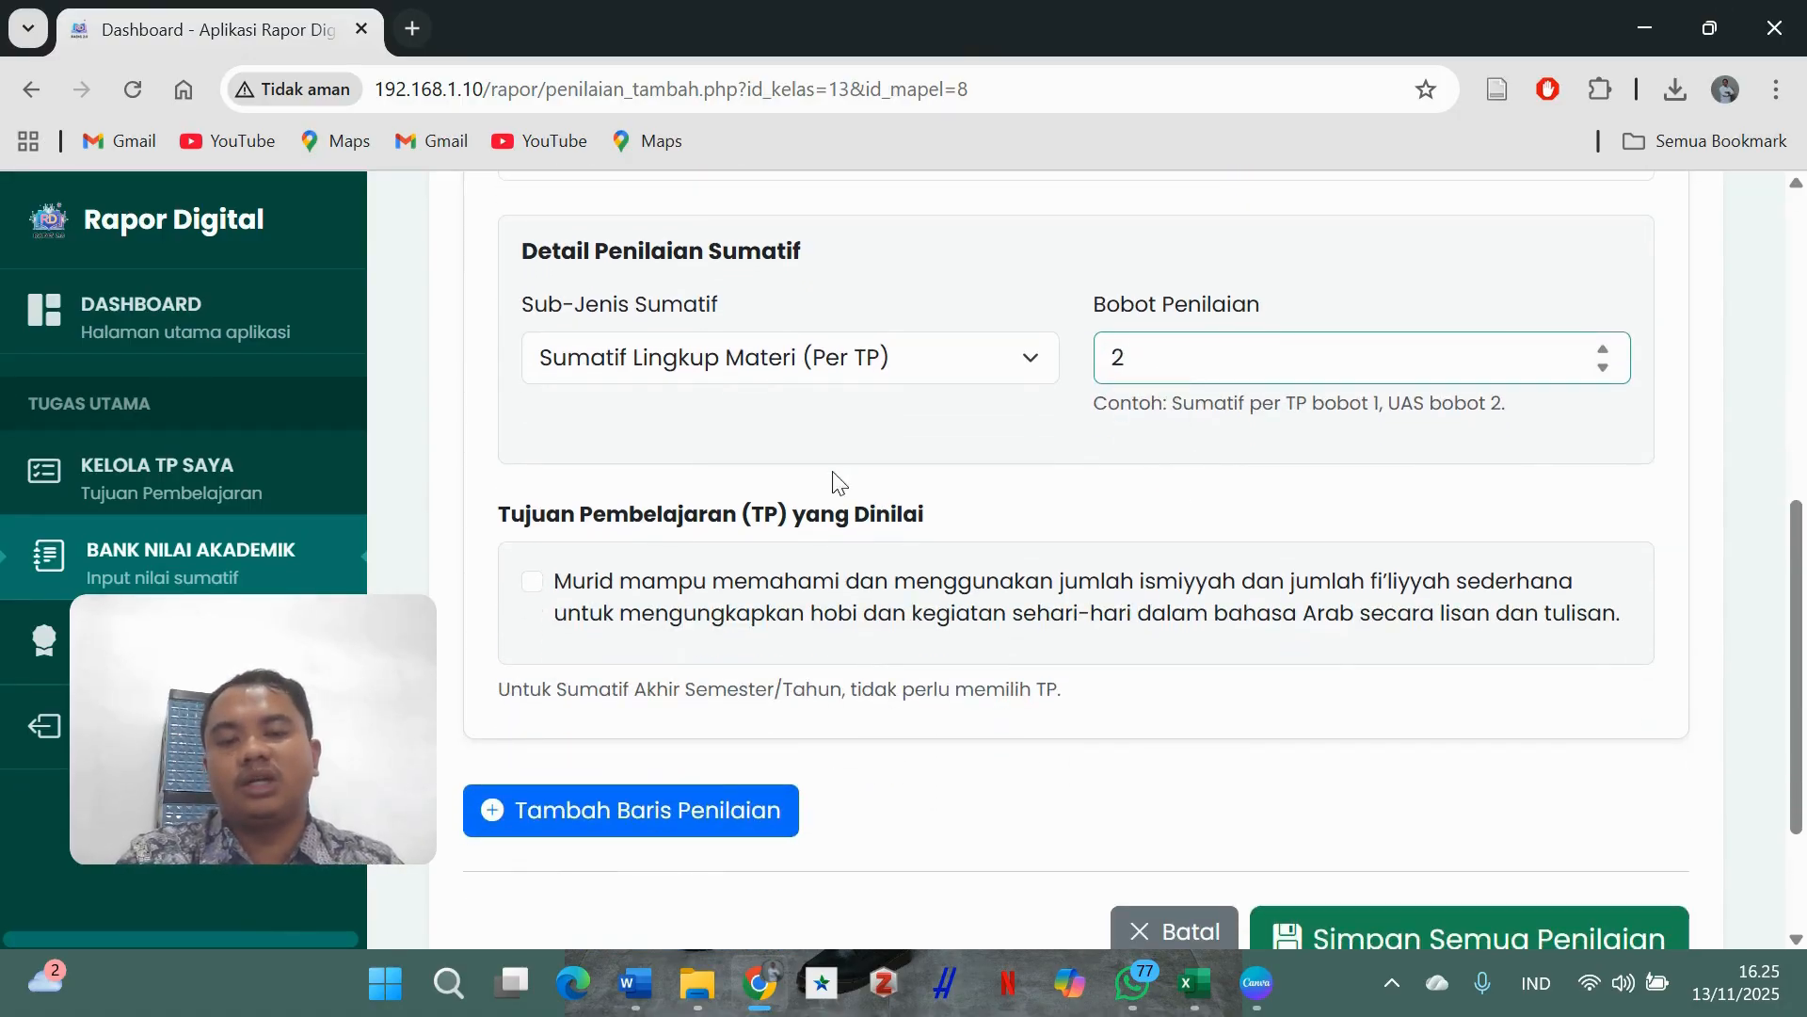
{"action": "left_click", "coordinate": [533, 589]}
{"action": "scroll", "coordinate": [1355, 556], "scroll_direction": "down", "scroll_amount": 3}
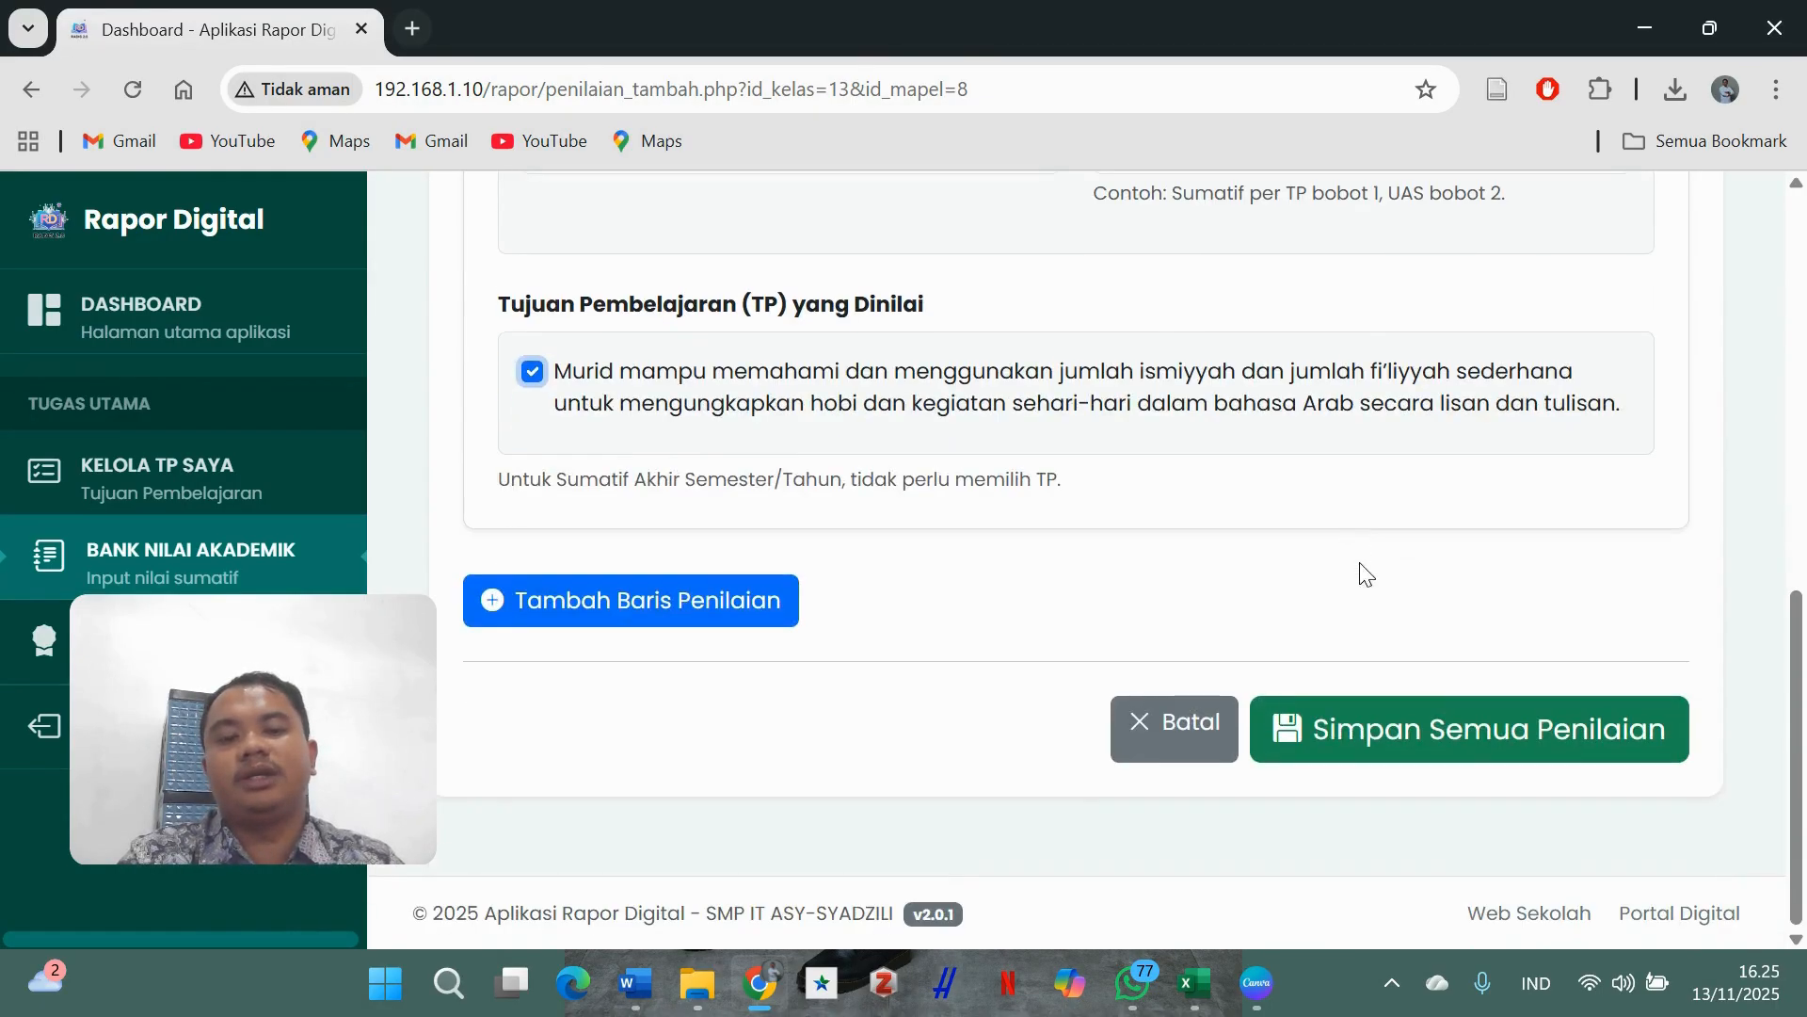
{"action": "left_click", "coordinate": [1434, 713]}
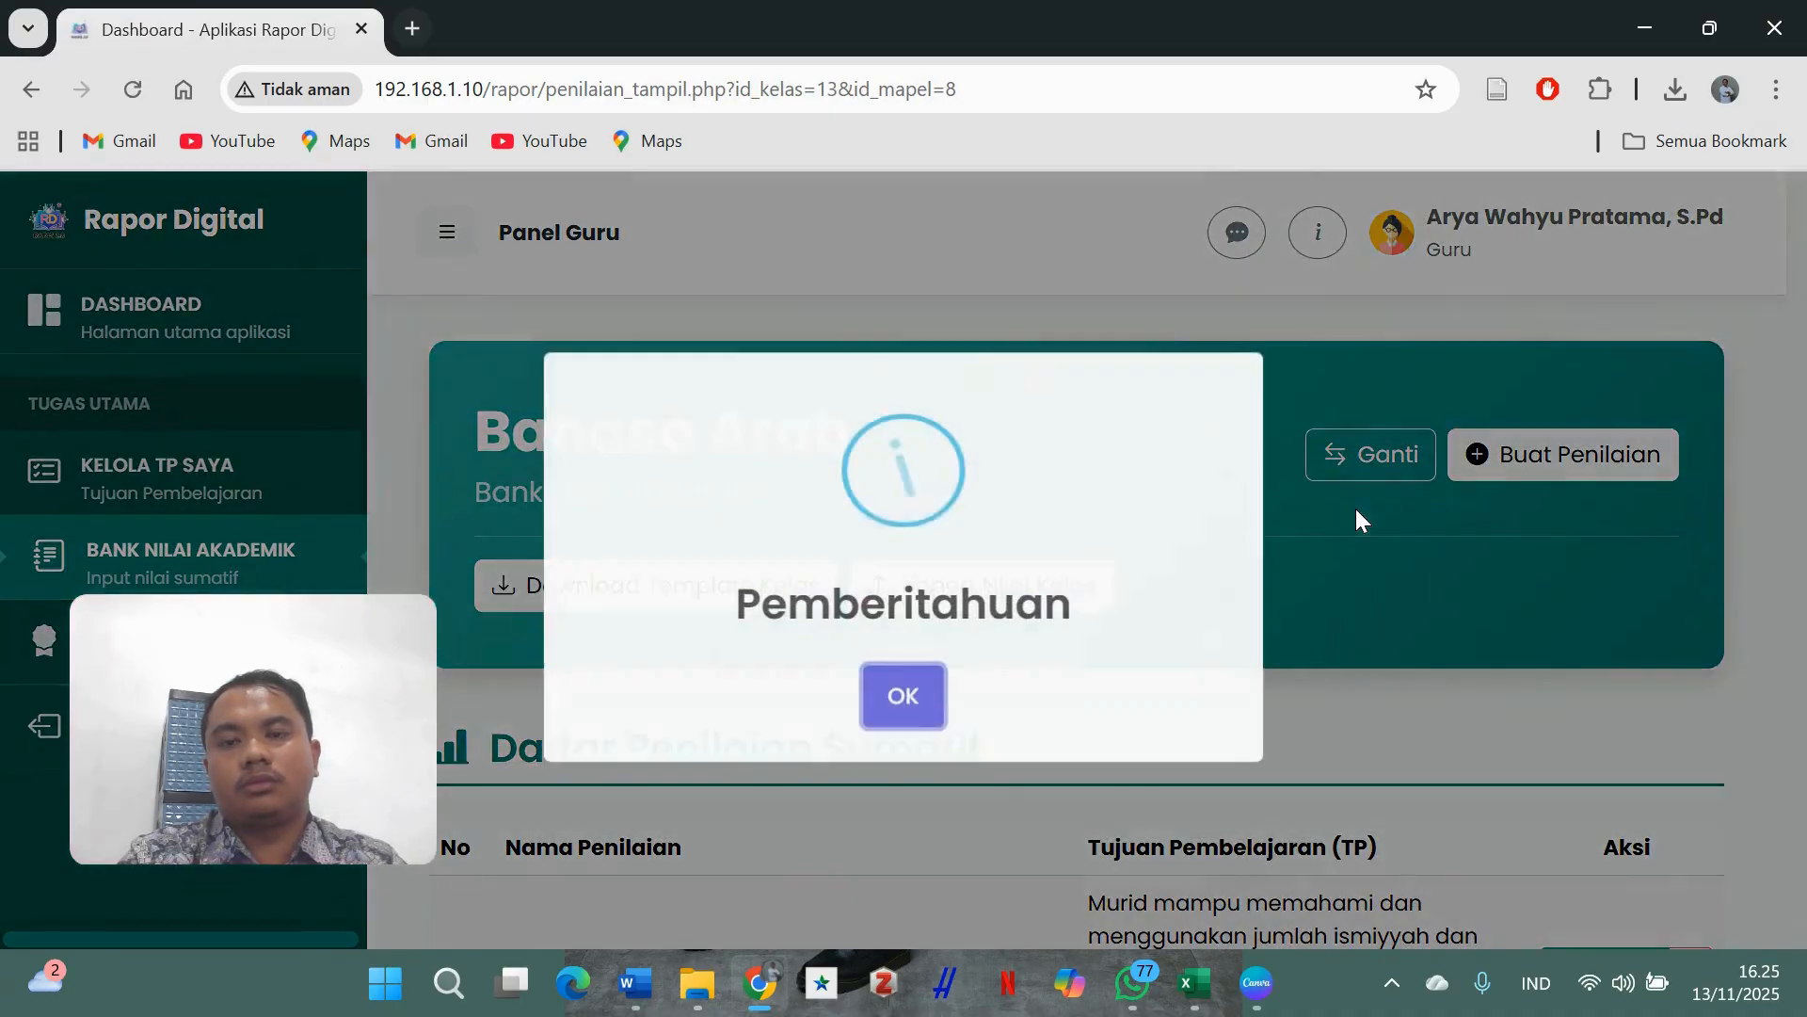
- Dismiss the notice, confirm Sumatif Harian in the summative list, and start another assessment
{"action": "left_click", "coordinate": [906, 692]}
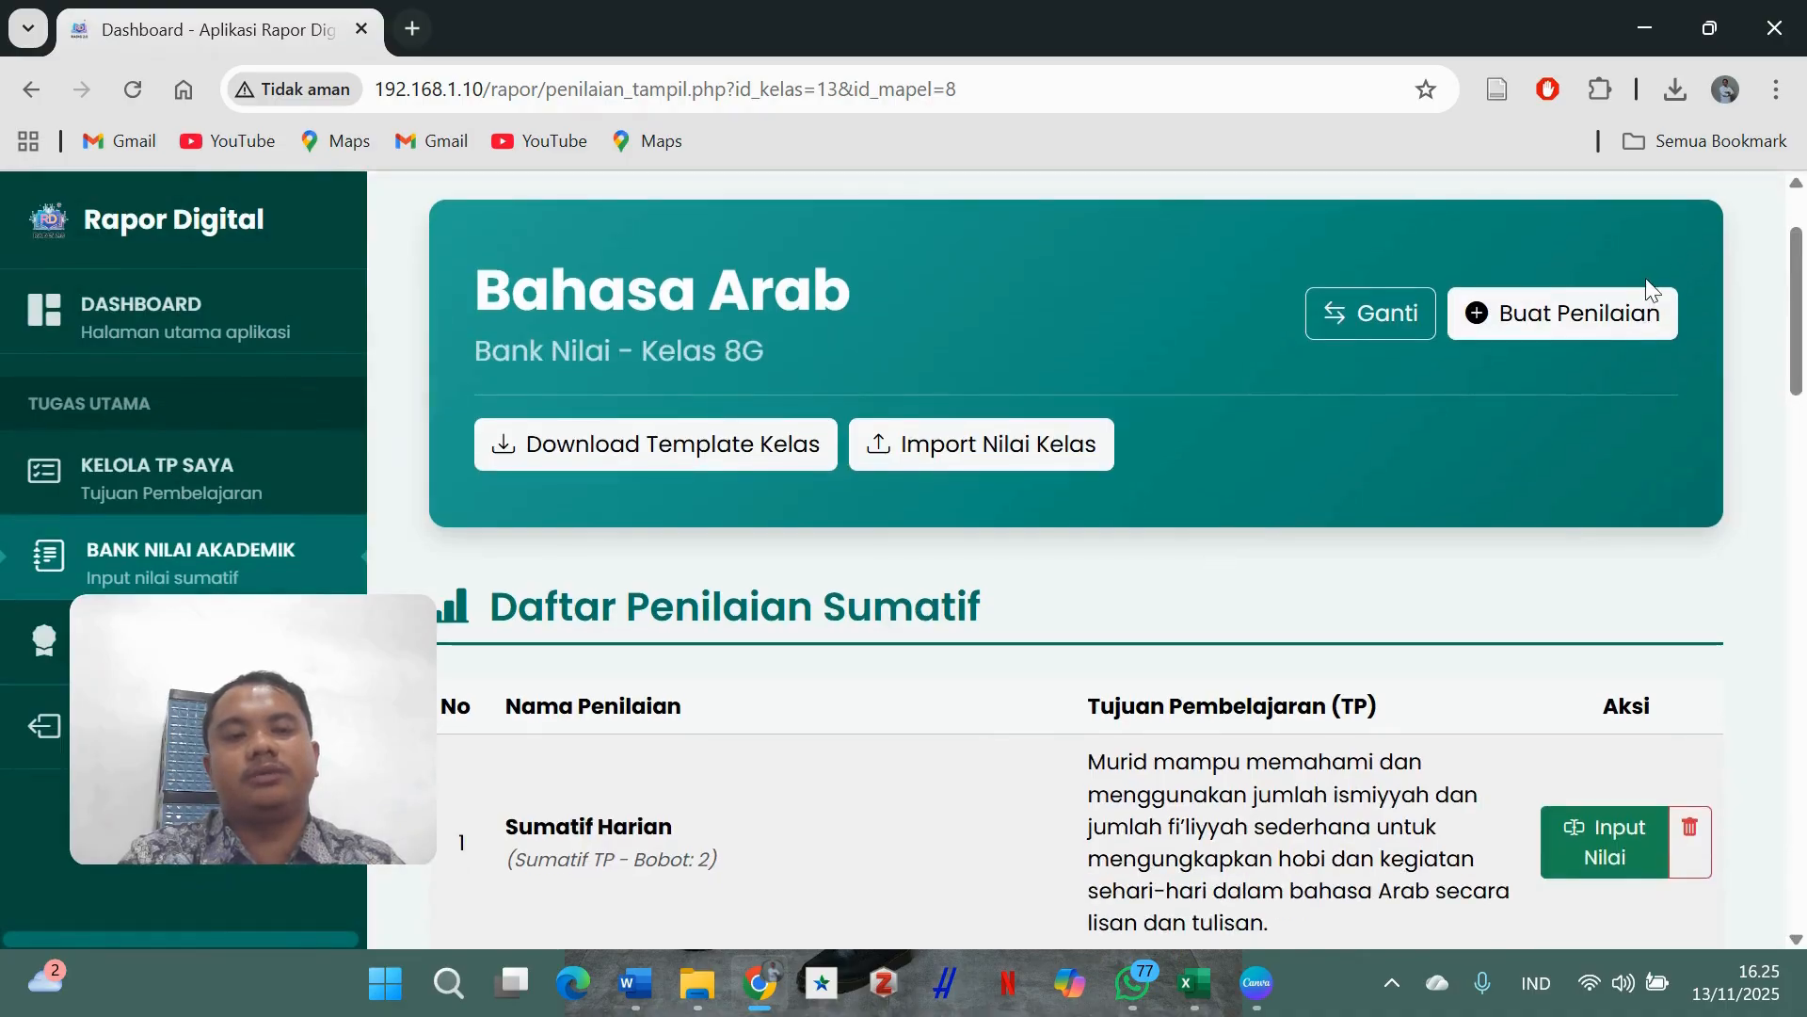
{"action": "scroll", "coordinate": [1491, 552], "scroll_direction": "down", "scroll_amount": 5}
{"action": "scroll", "coordinate": [1491, 552], "scroll_direction": "up", "scroll_amount": 2}
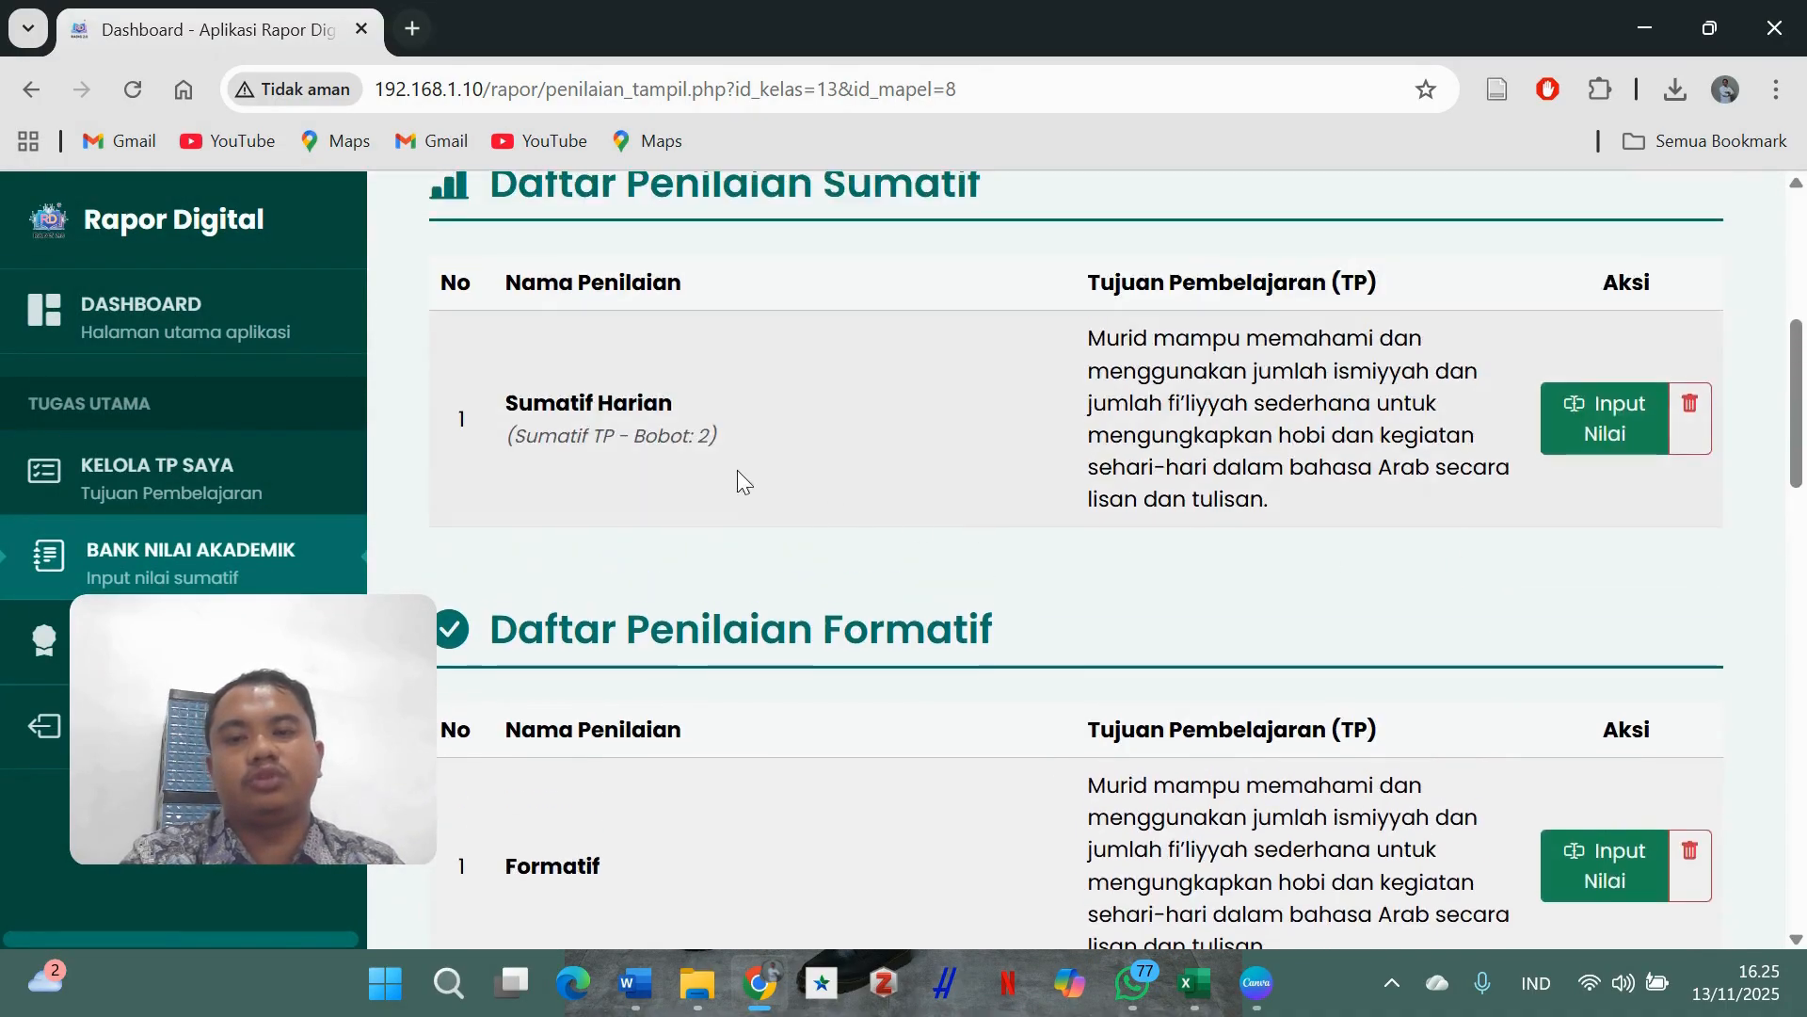
{"action": "scroll", "coordinate": [753, 508], "scroll_direction": "down", "scroll_amount": 3}
{"action": "scroll", "coordinate": [788, 563], "scroll_direction": "up", "scroll_amount": 5}
{"action": "scroll", "coordinate": [1356, 421], "scroll_direction": "up", "scroll_amount": 5}
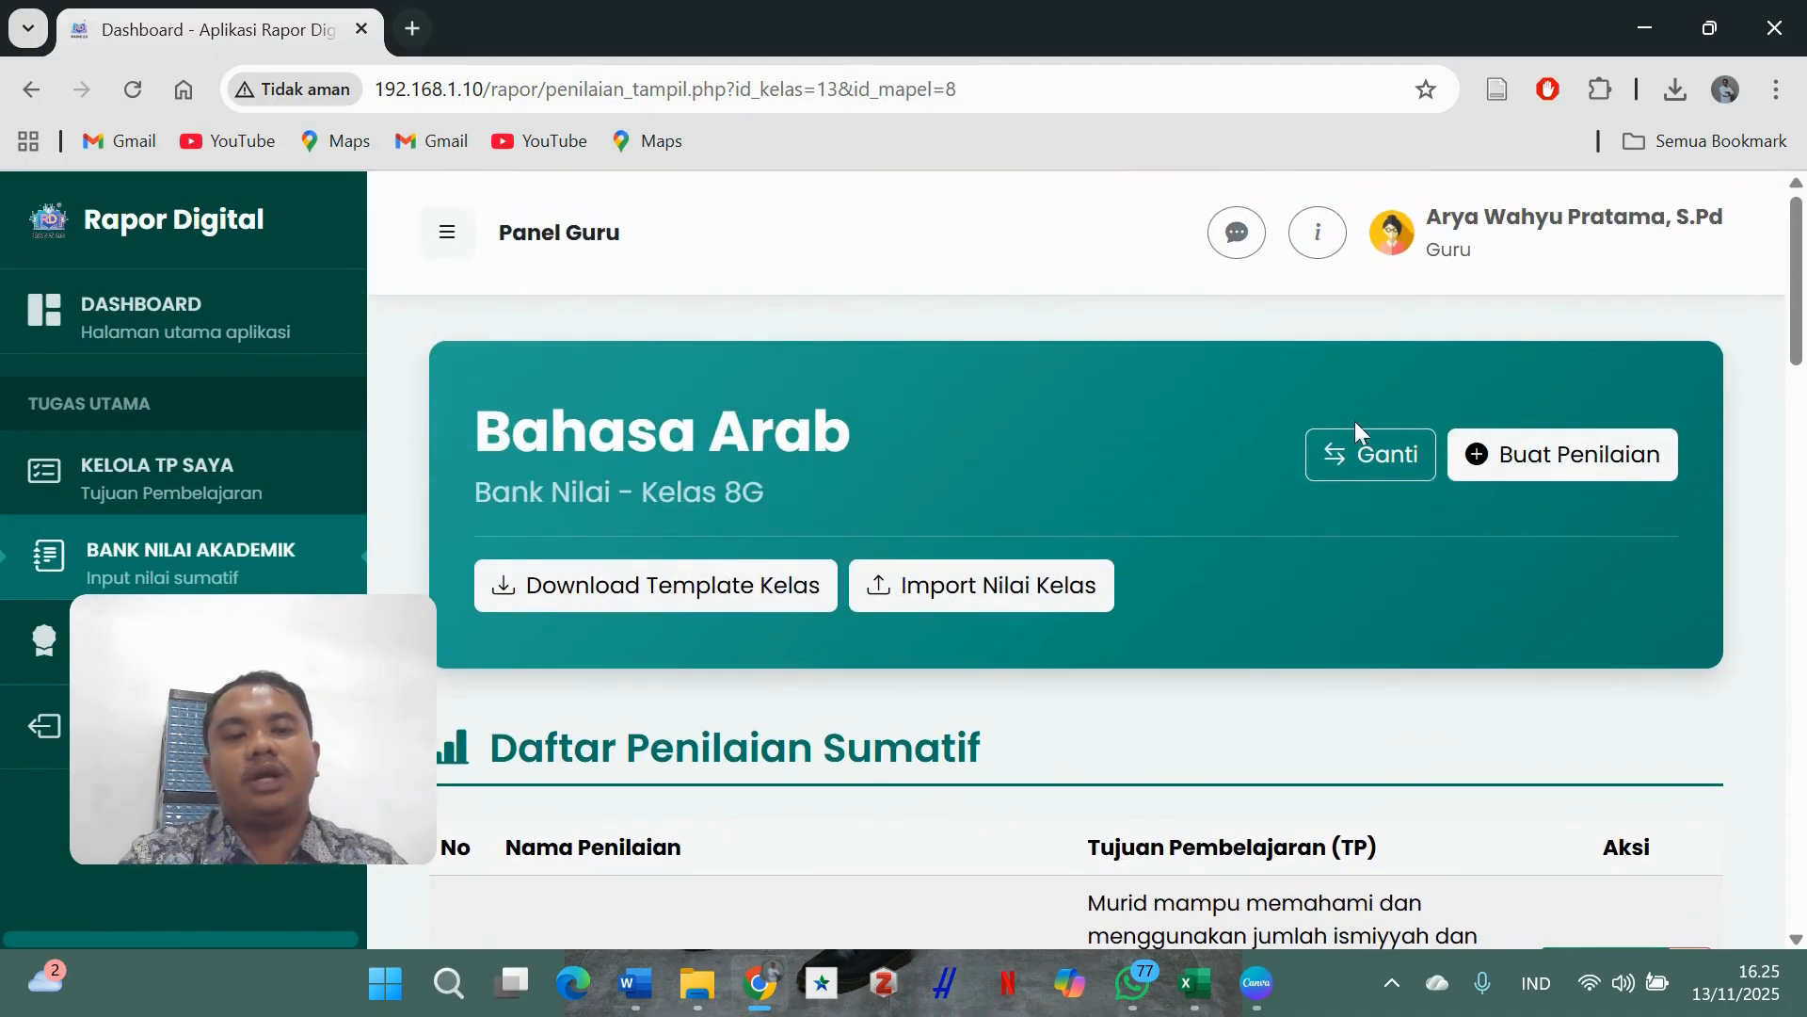
{"action": "left_click", "coordinate": [1639, 475]}
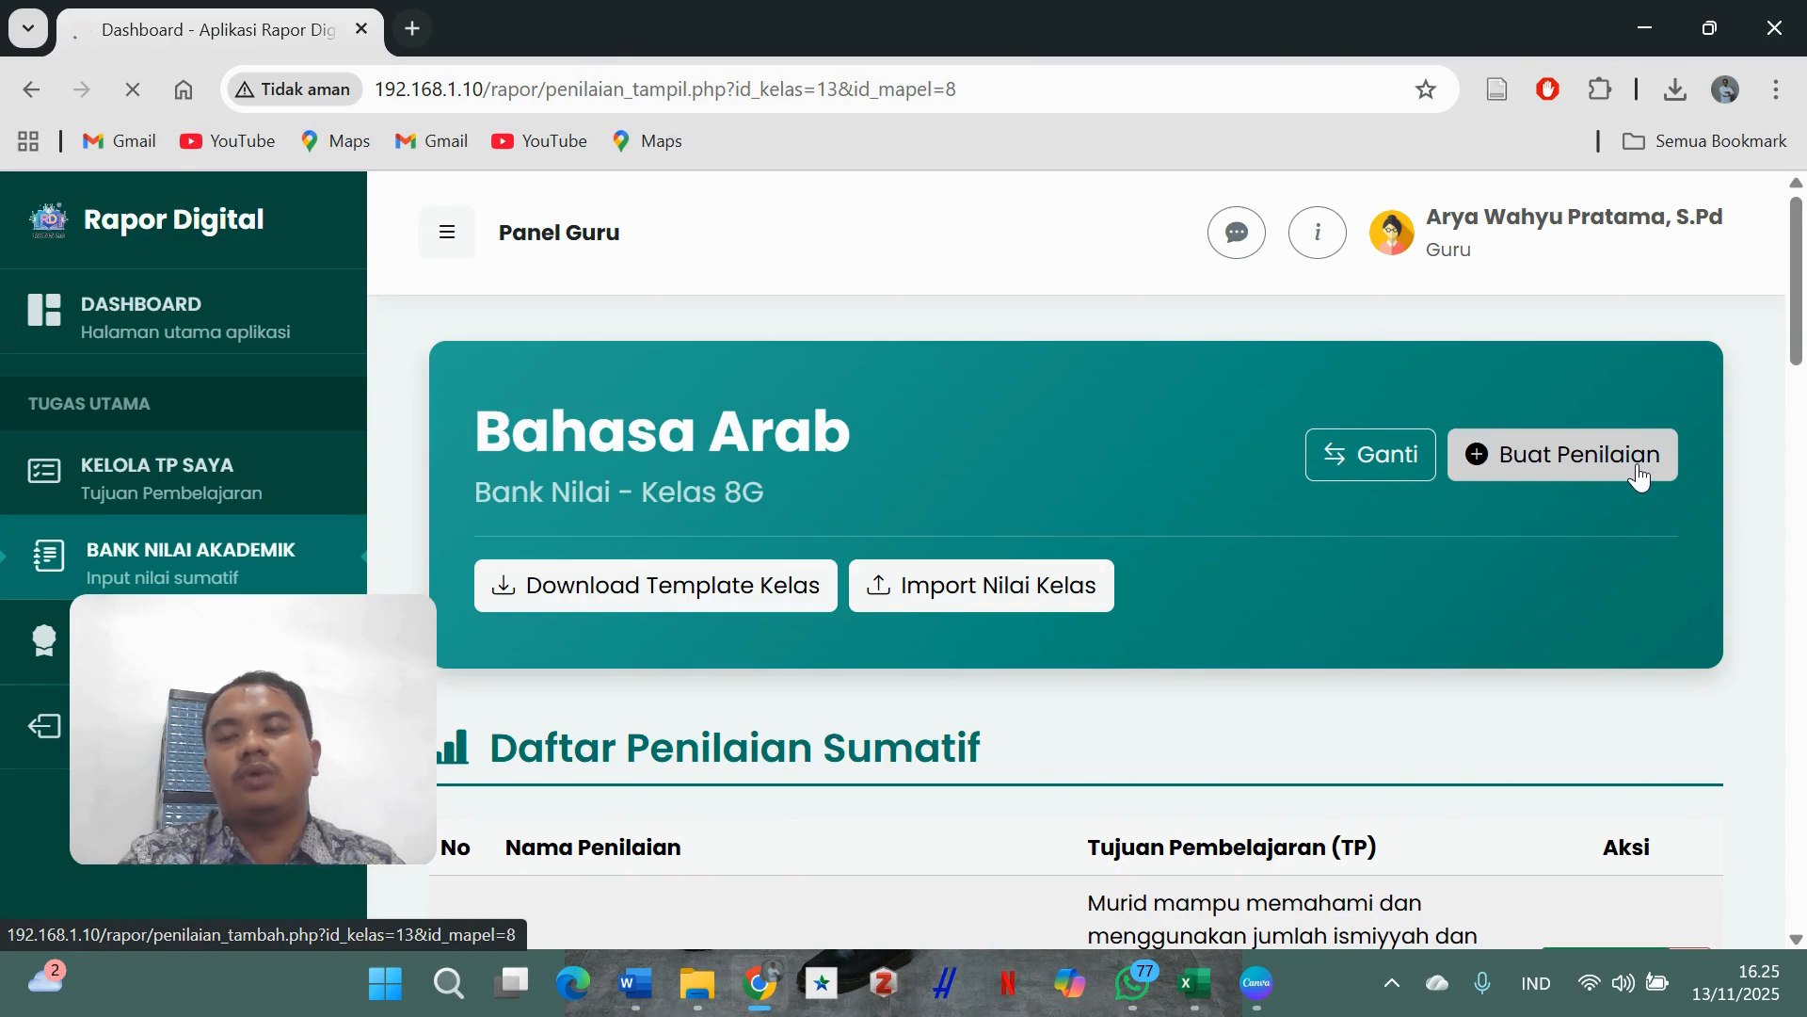
{"action": "scroll", "coordinate": [1036, 522], "scroll_direction": "down", "scroll_amount": 2}
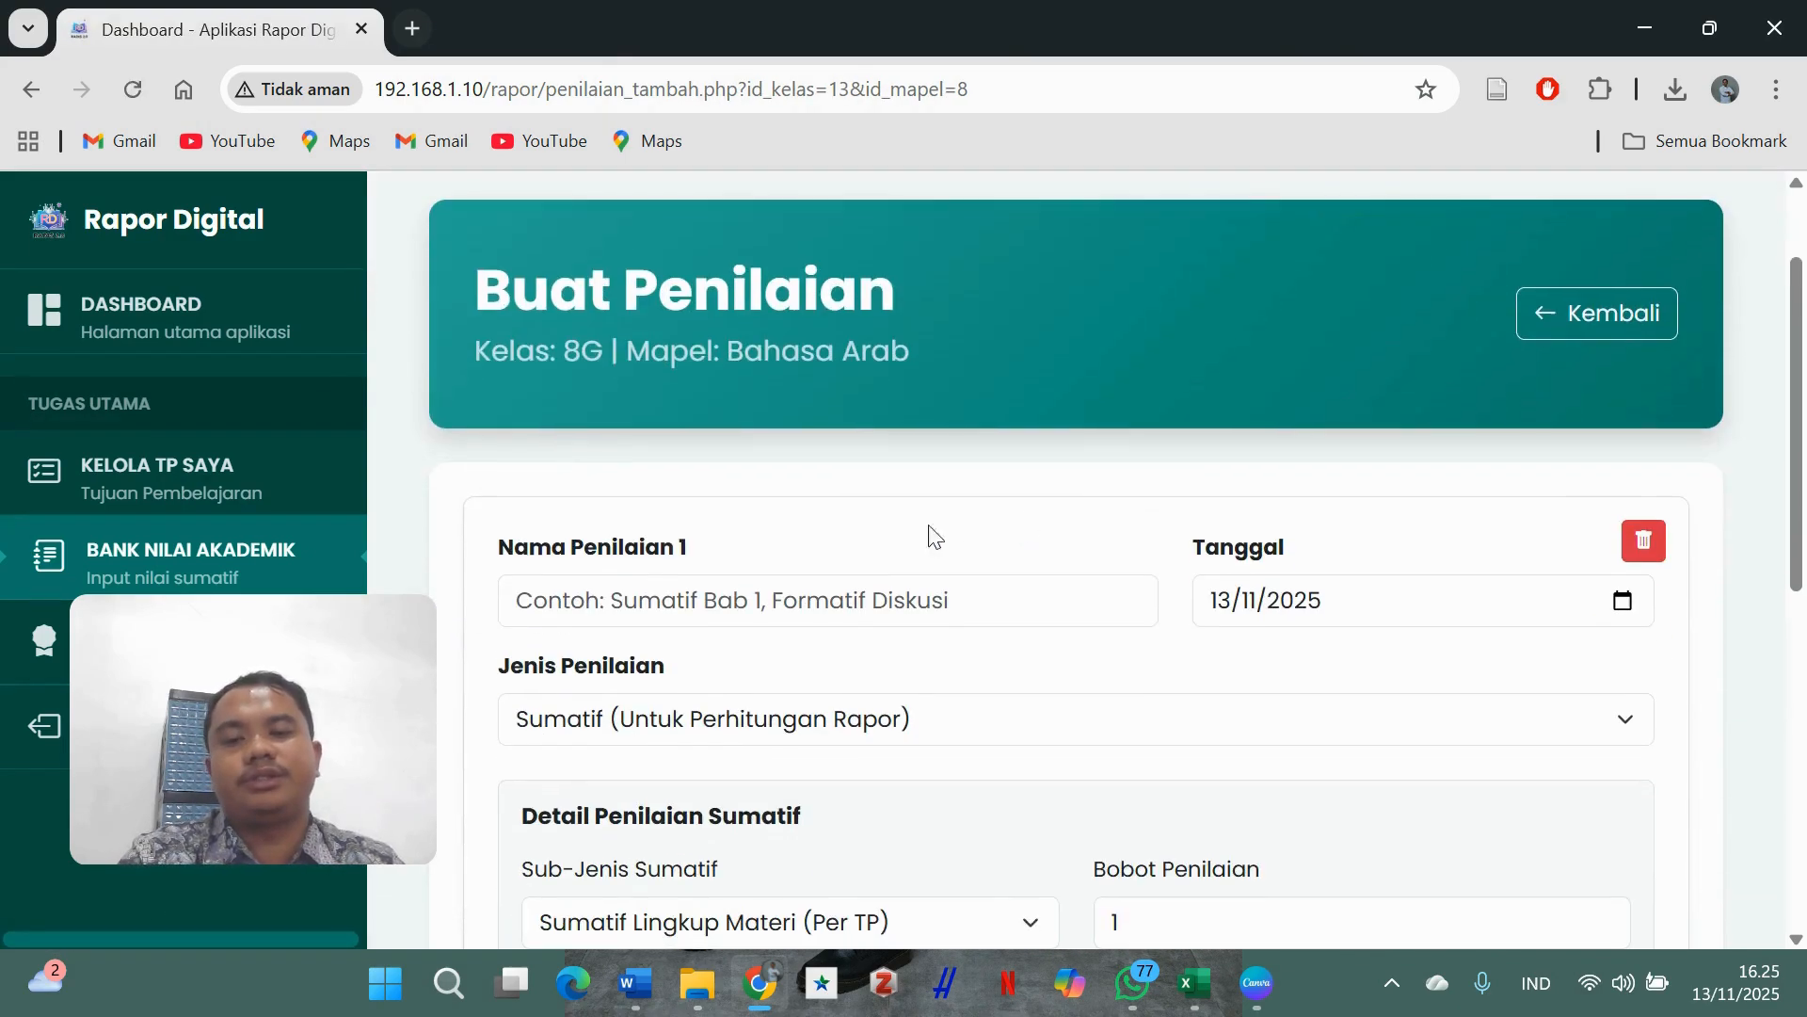
- Save a PAS assessment as Sumatif with sub-type Sumatif Akhir Semester (Ganjil), weight 1
{"action": "left_click", "coordinate": [857, 612]}
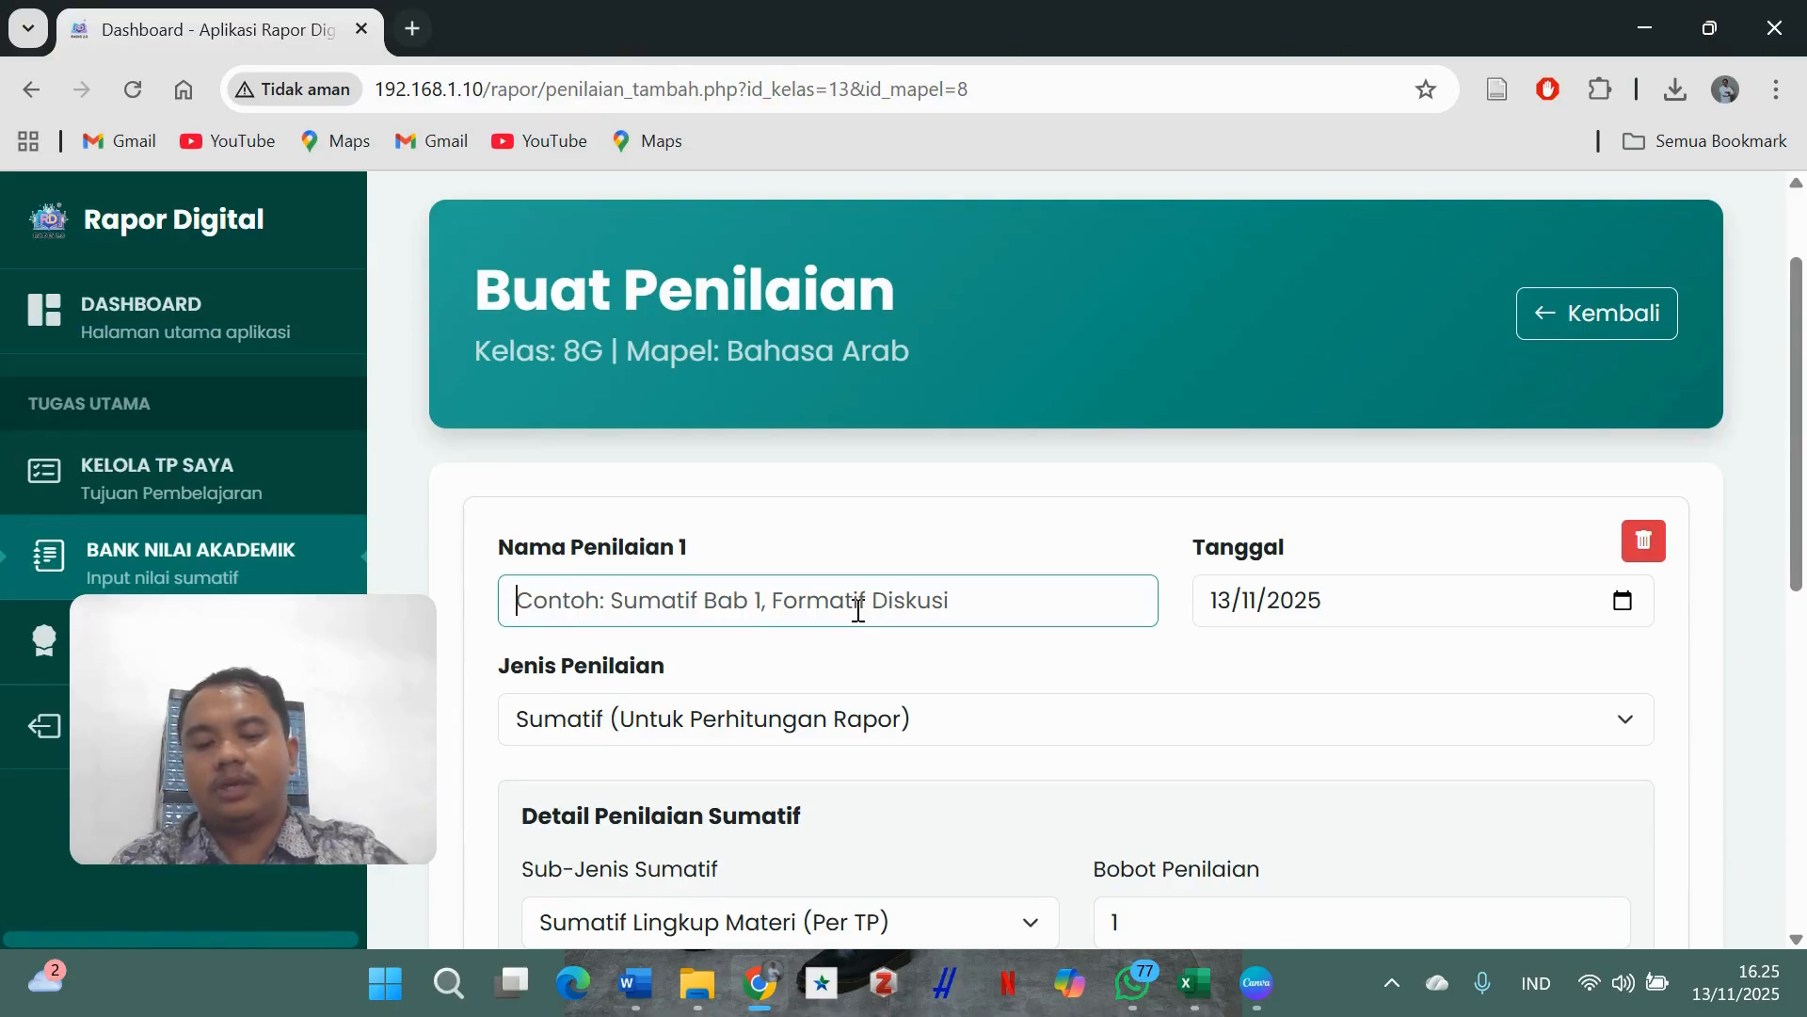
{"action": "type", "text": "PAS"}
{"action": "scroll", "coordinate": [1041, 666], "scroll_direction": "down", "scroll_amount": 3}
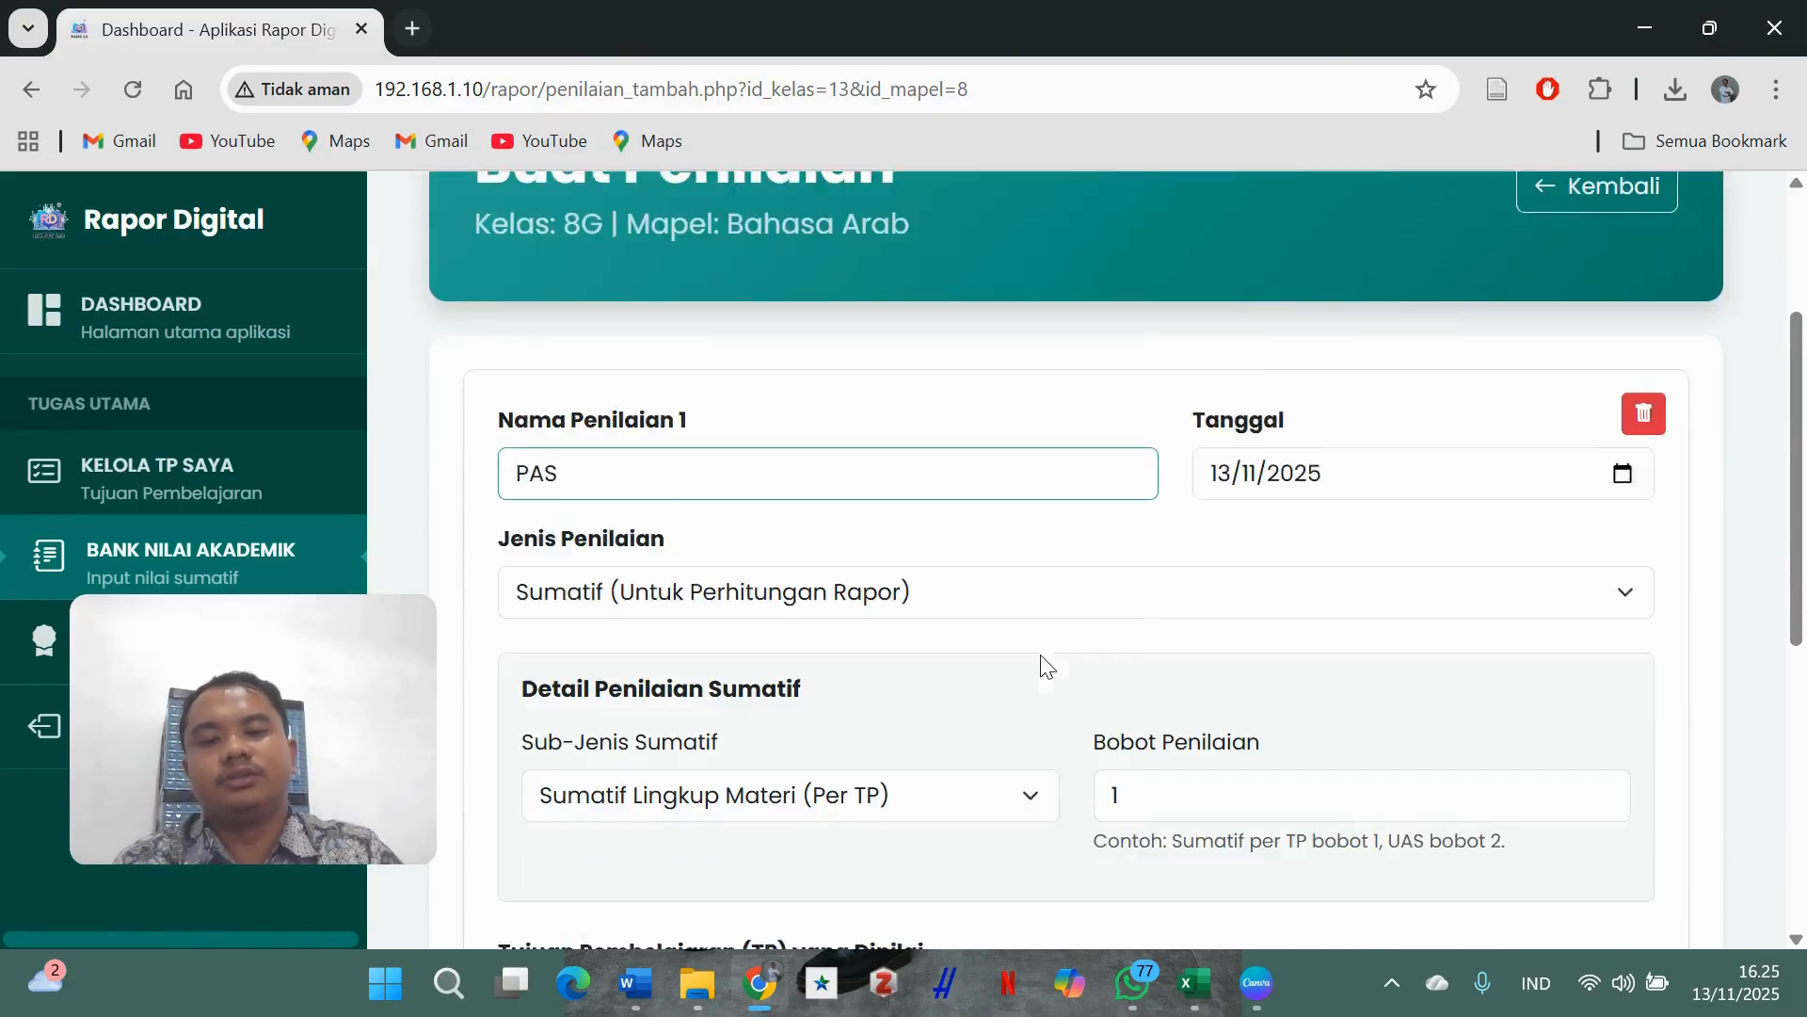
{"action": "left_click", "coordinate": [1236, 435]}
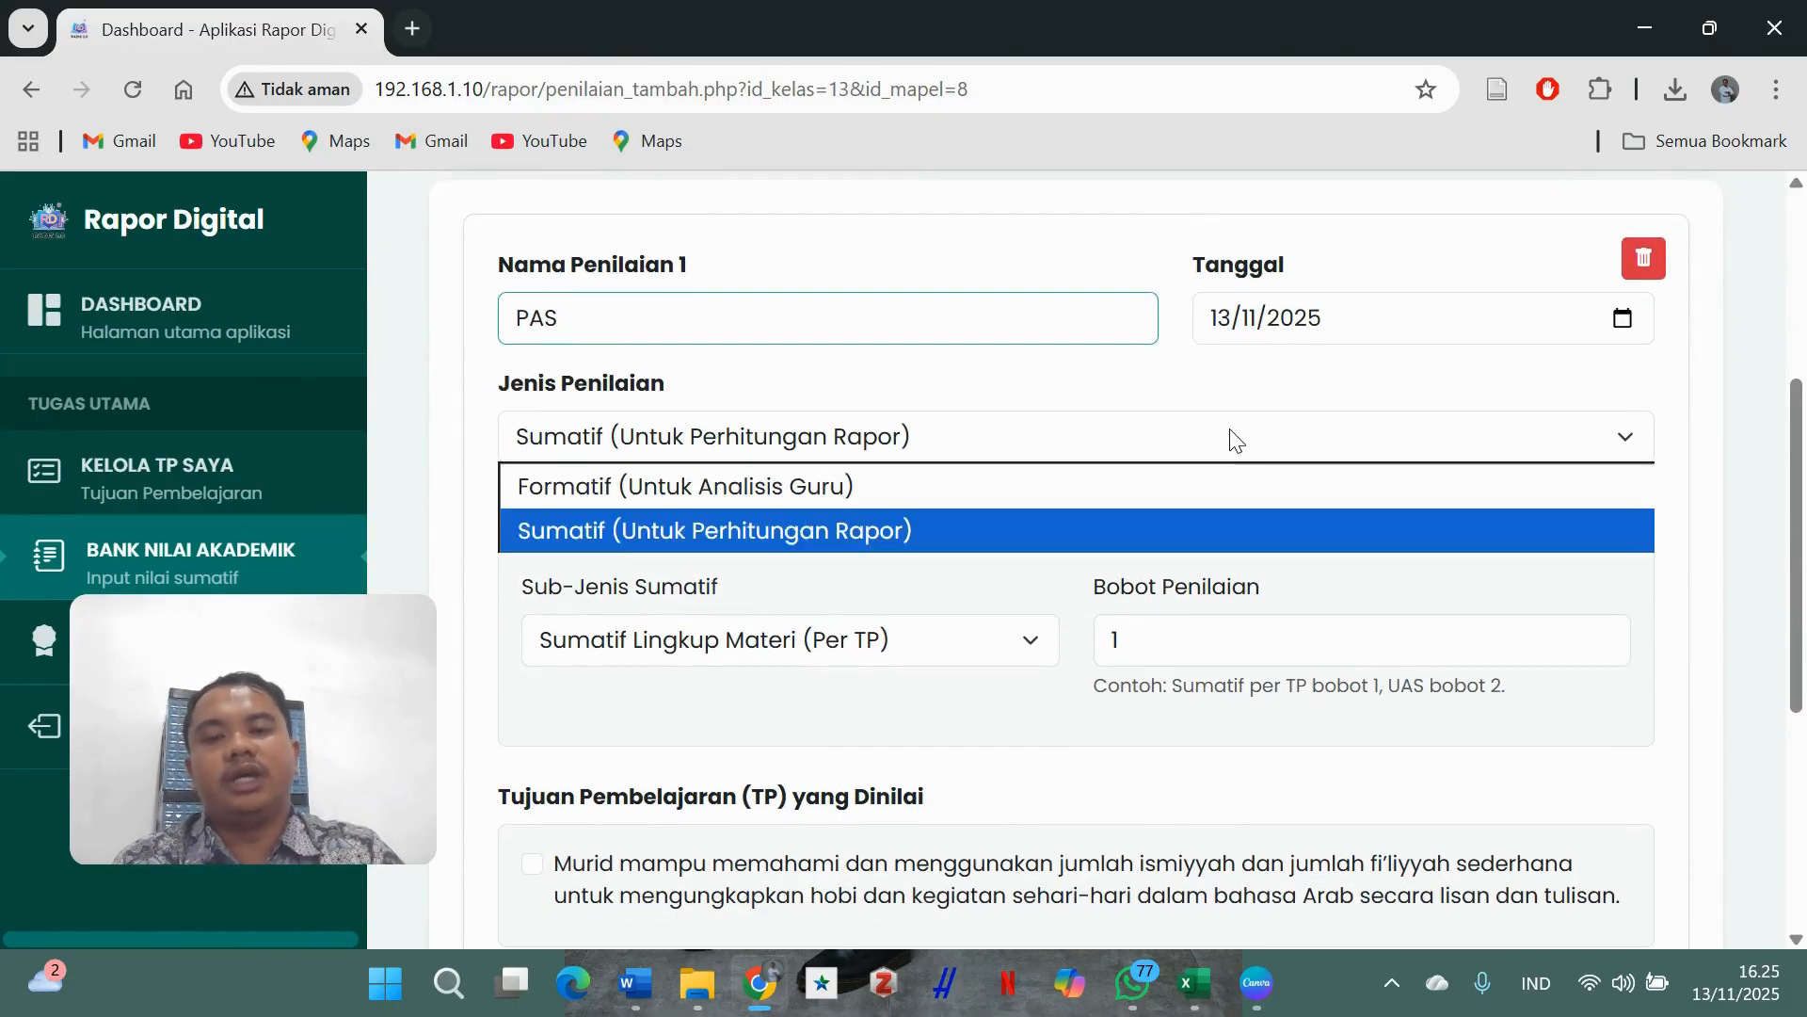
{"action": "left_click", "coordinate": [1089, 542]}
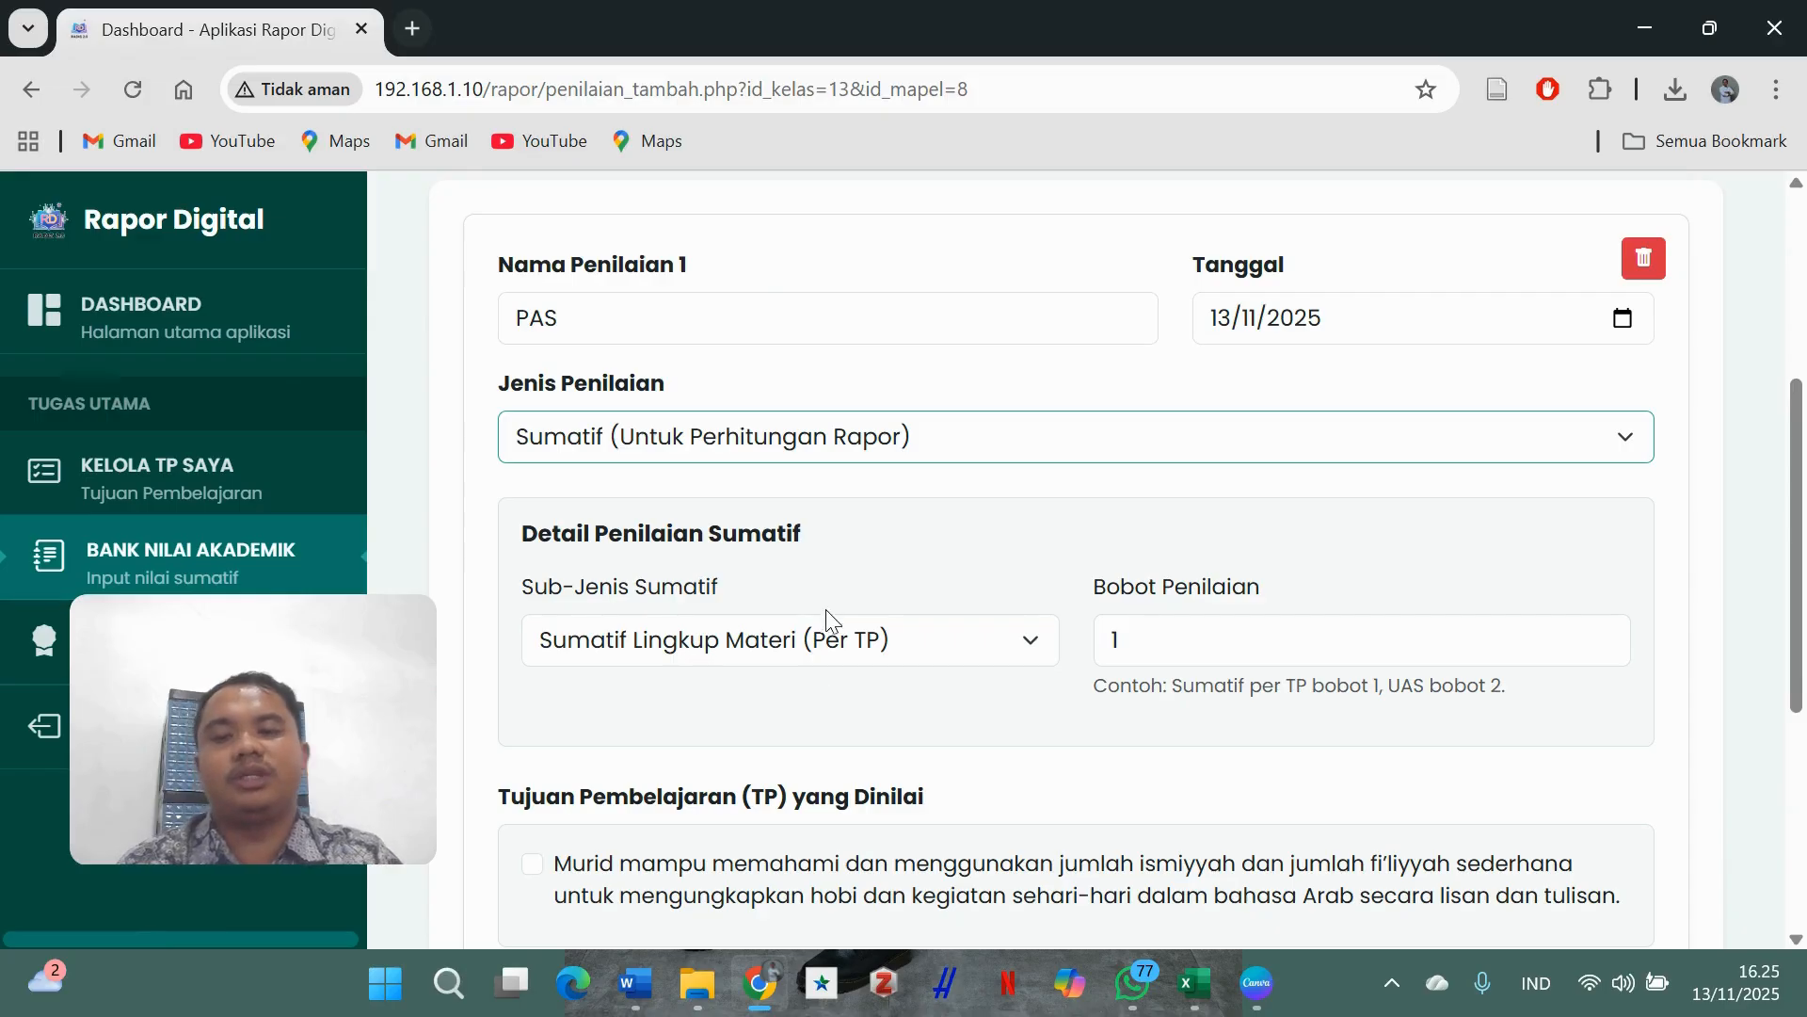
{"action": "left_click", "coordinate": [843, 637]}
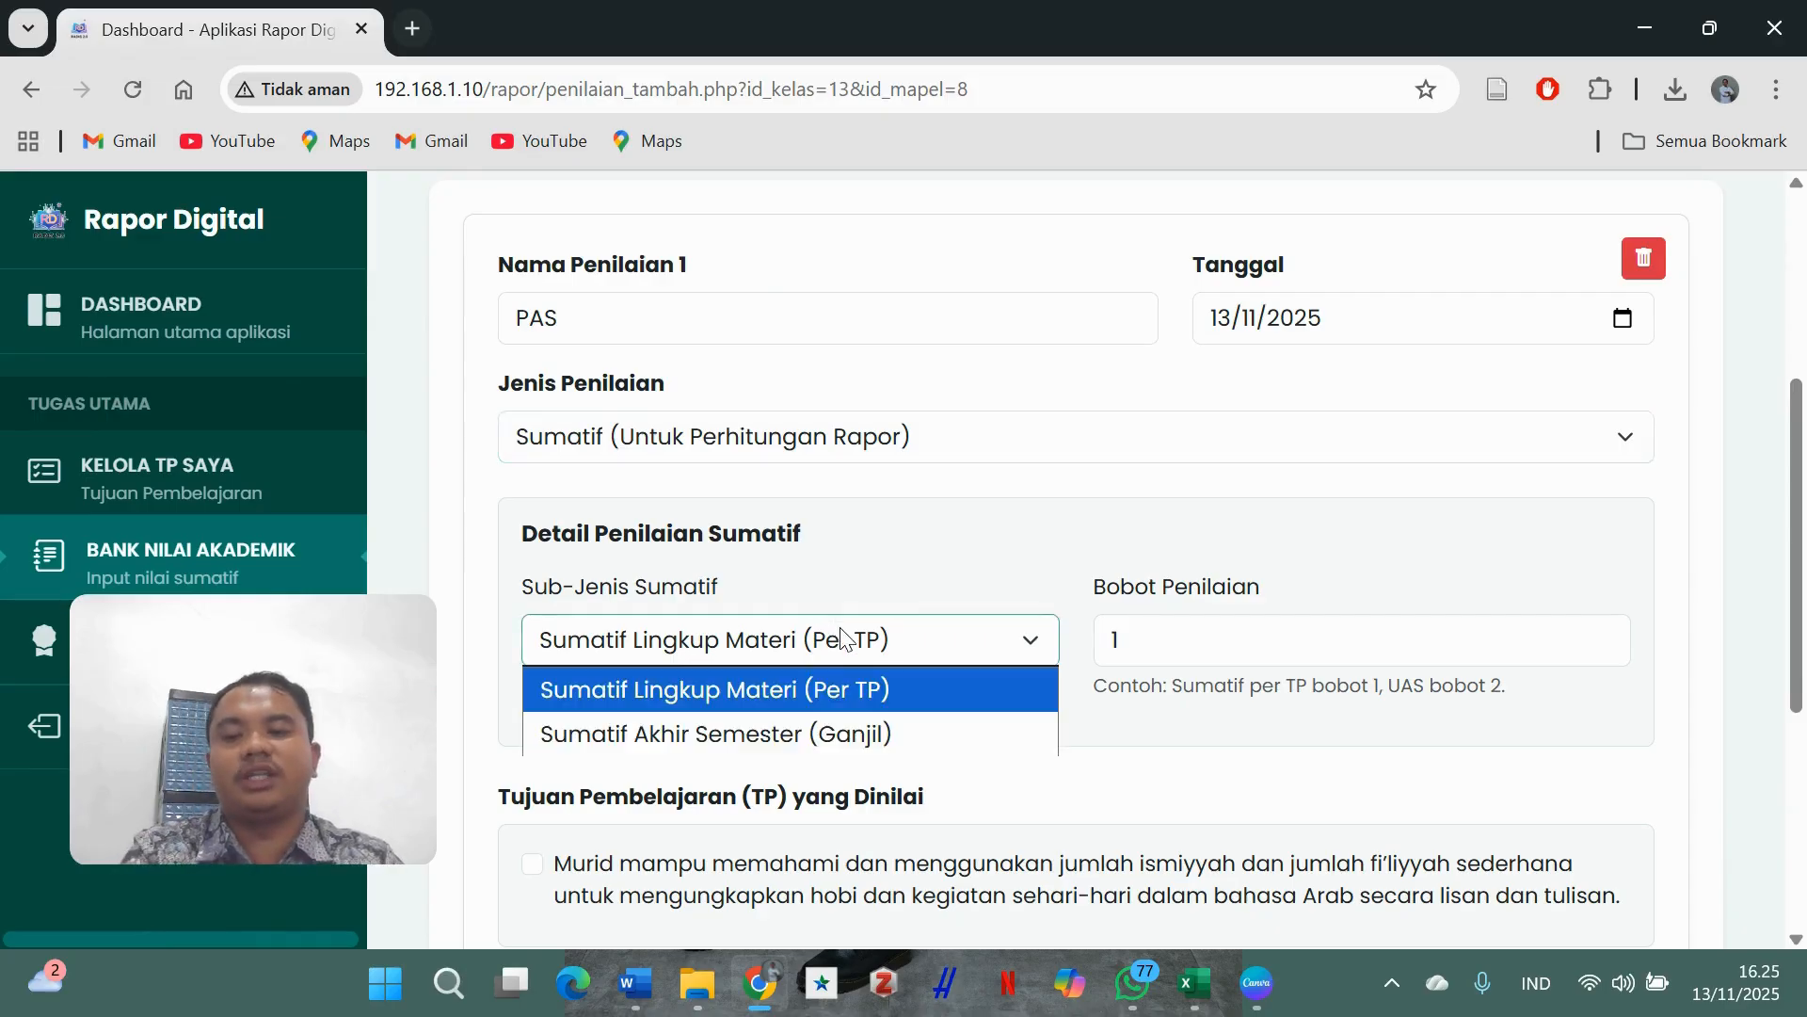
{"action": "left_click", "coordinate": [851, 736]}
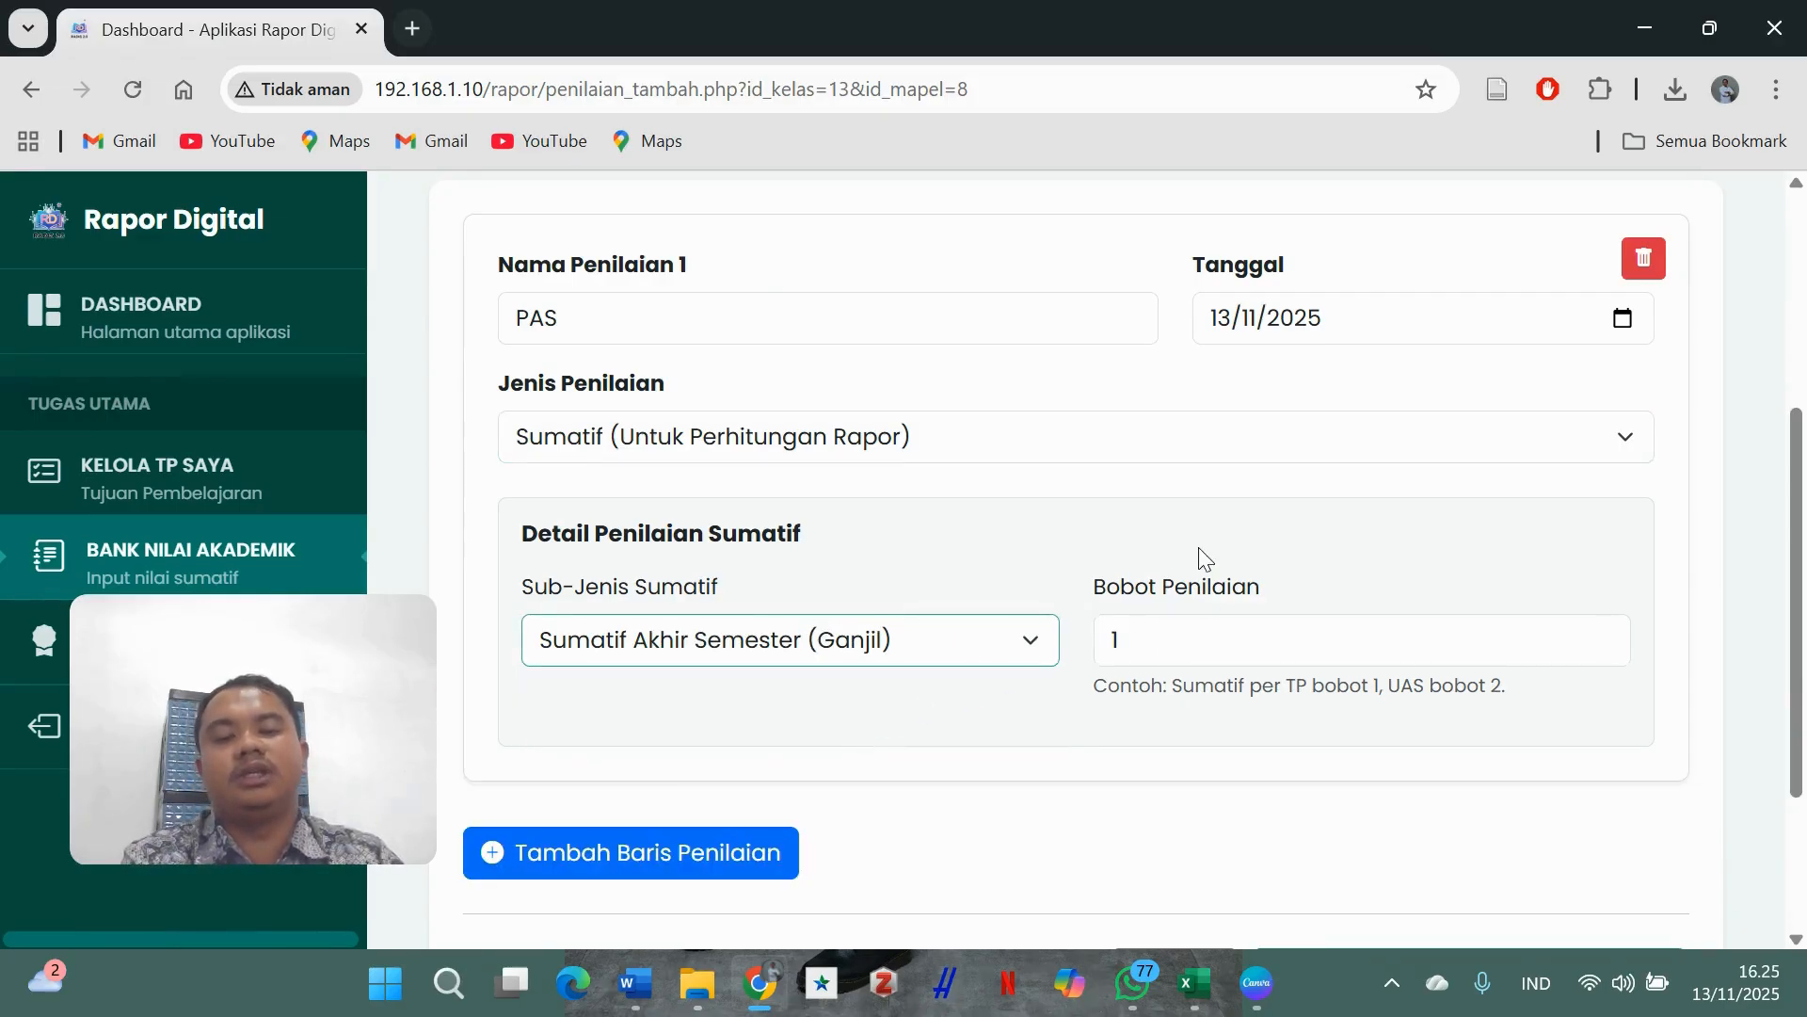
{"action": "scroll", "coordinate": [1211, 467], "scroll_direction": "down", "scroll_amount": 3}
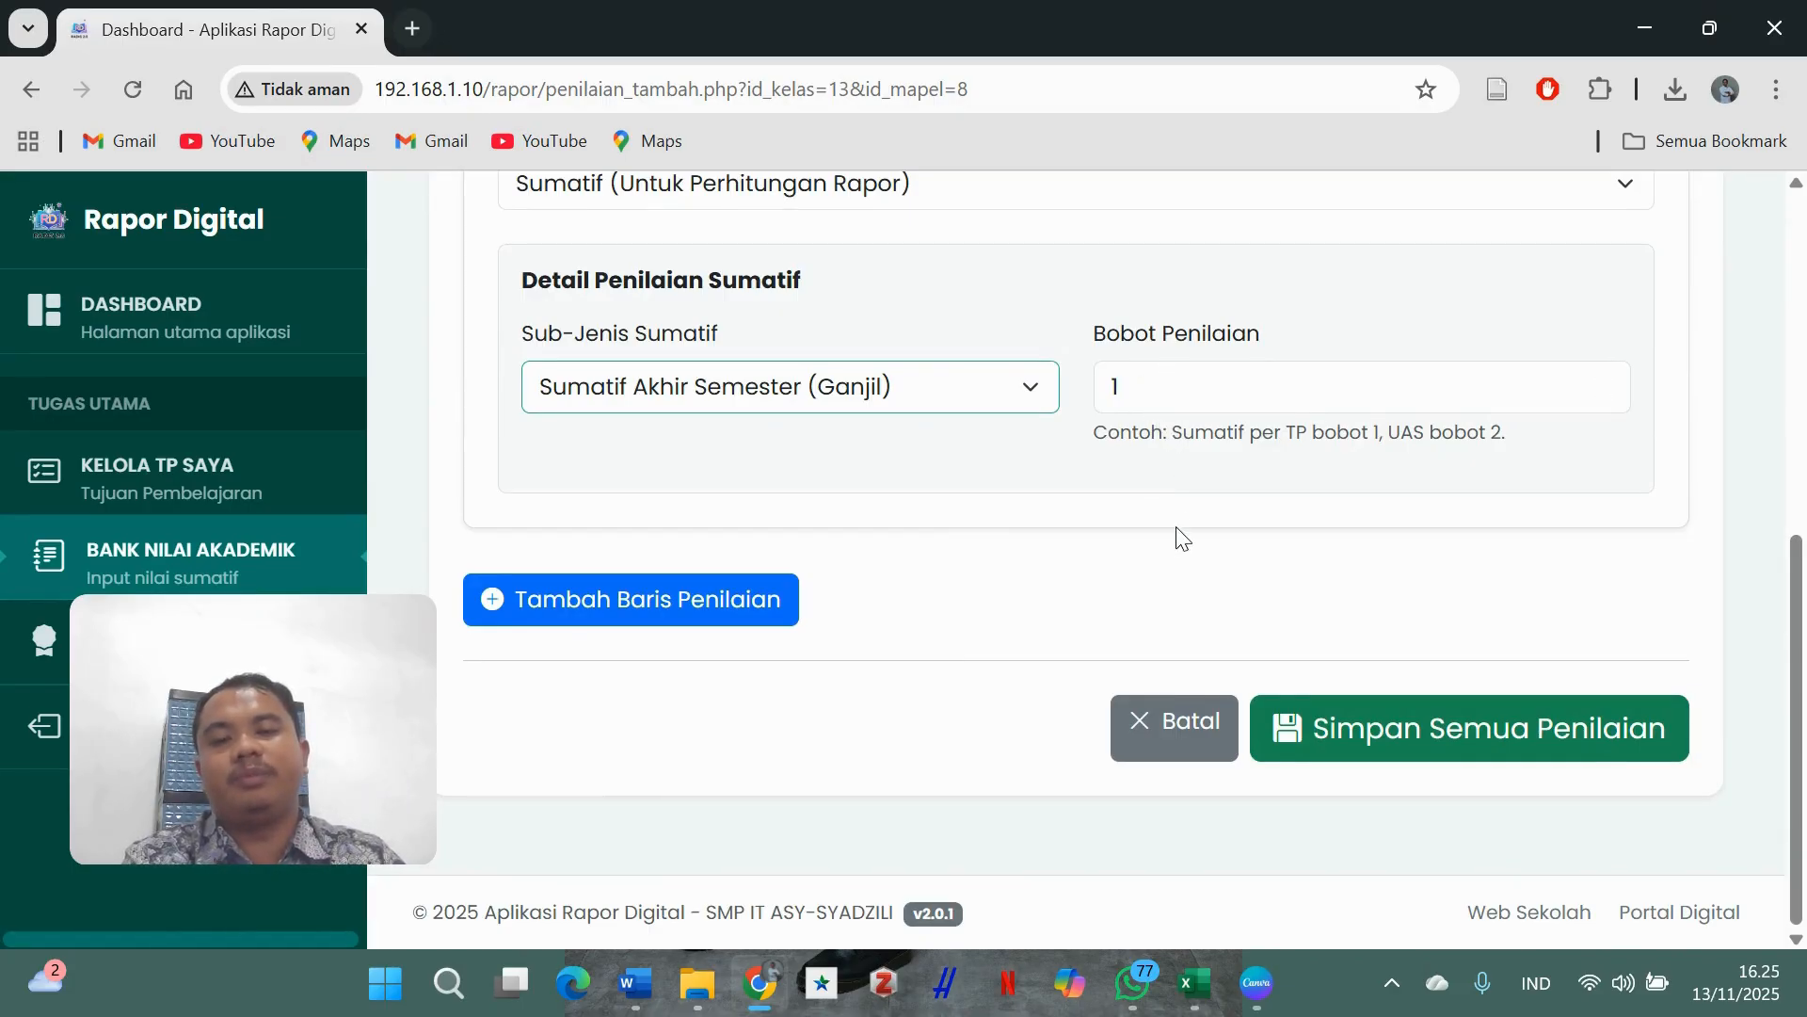
{"action": "scroll", "coordinate": [1188, 553], "scroll_direction": "up", "scroll_amount": 4}
{"action": "scroll", "coordinate": [1188, 553], "scroll_direction": "down", "scroll_amount": 4}
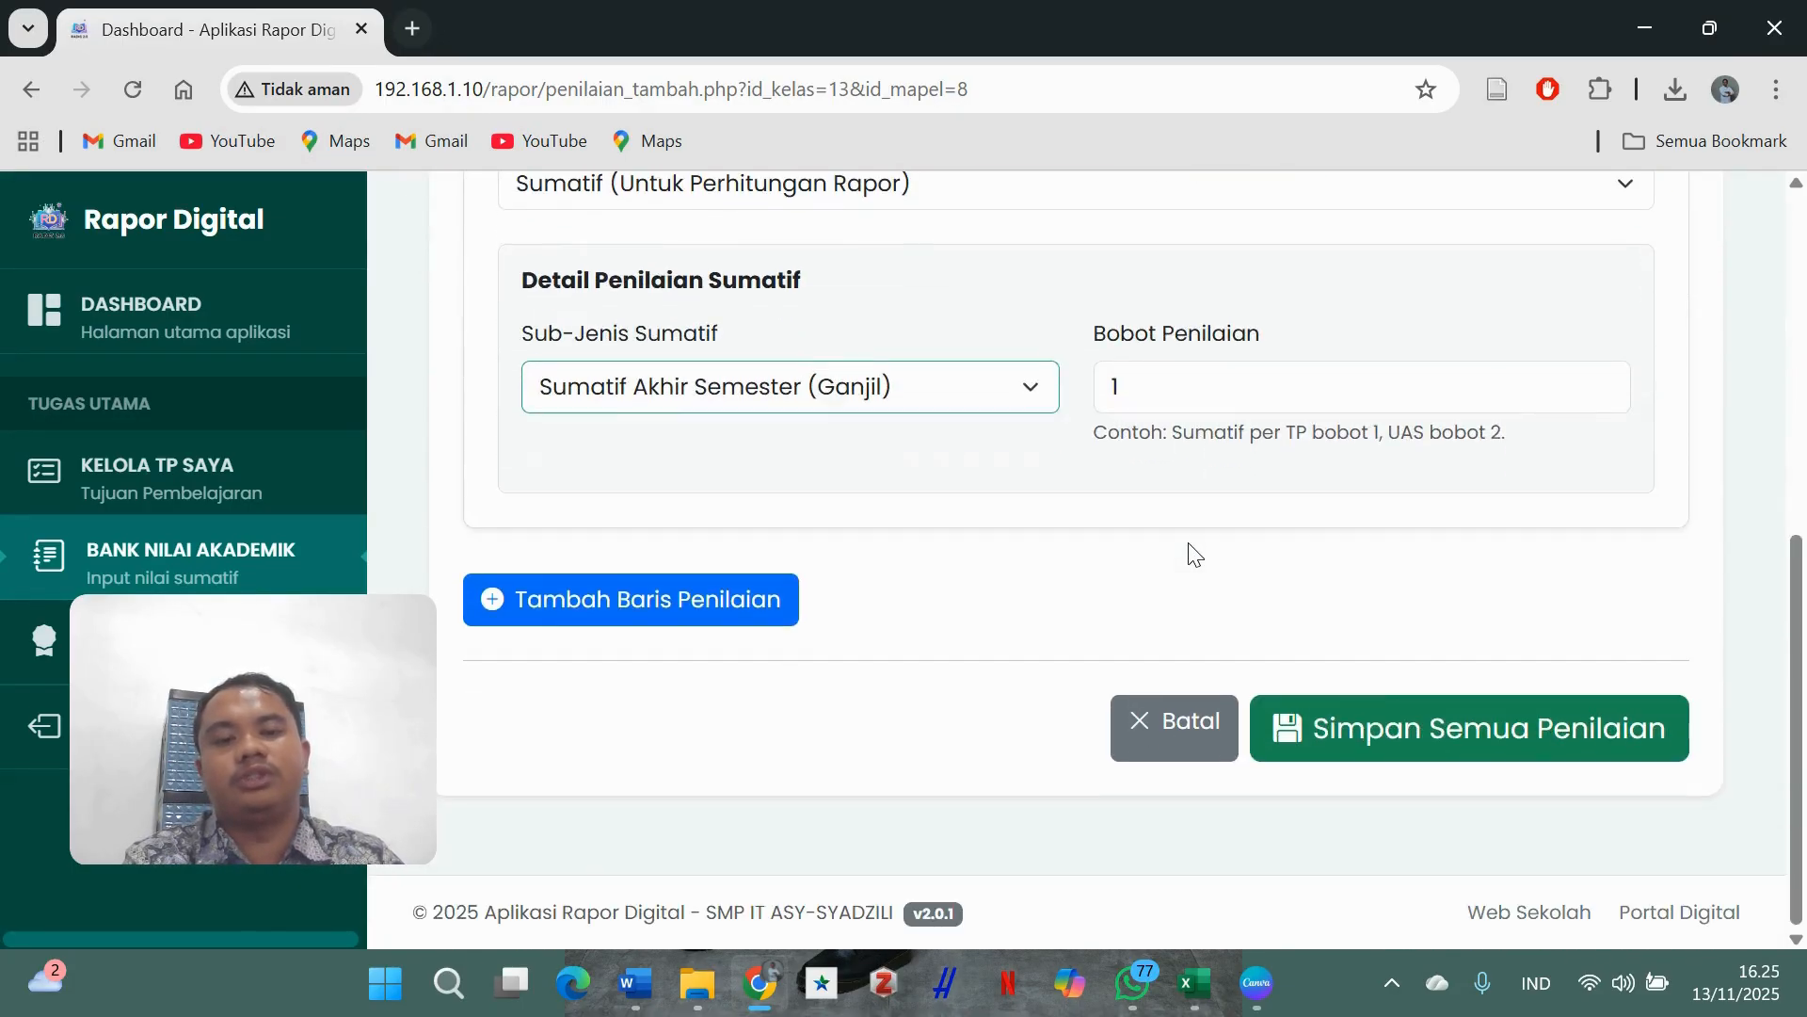
{"action": "left_click", "coordinate": [1417, 730]}
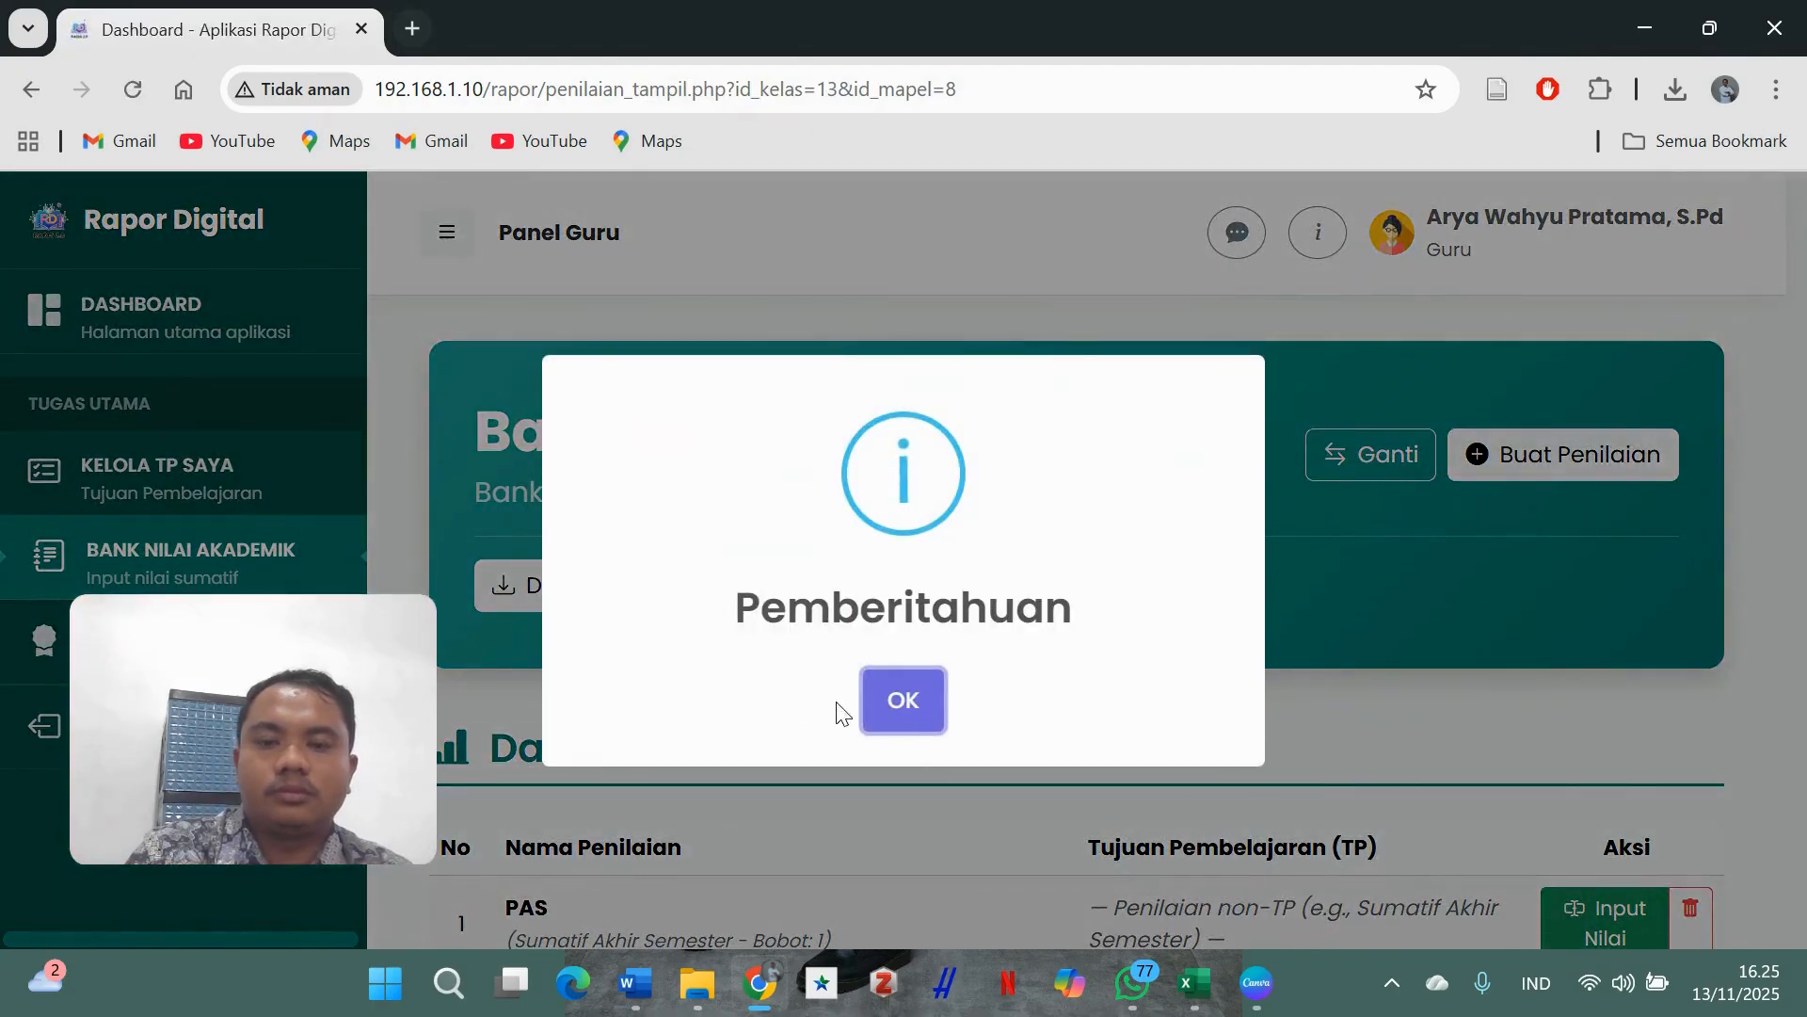
- Dismiss the save notification and review the 8G assessment list
{"action": "left_click", "coordinate": [904, 699]}
{"action": "scroll", "coordinate": [948, 533], "scroll_direction": "down", "scroll_amount": 15}
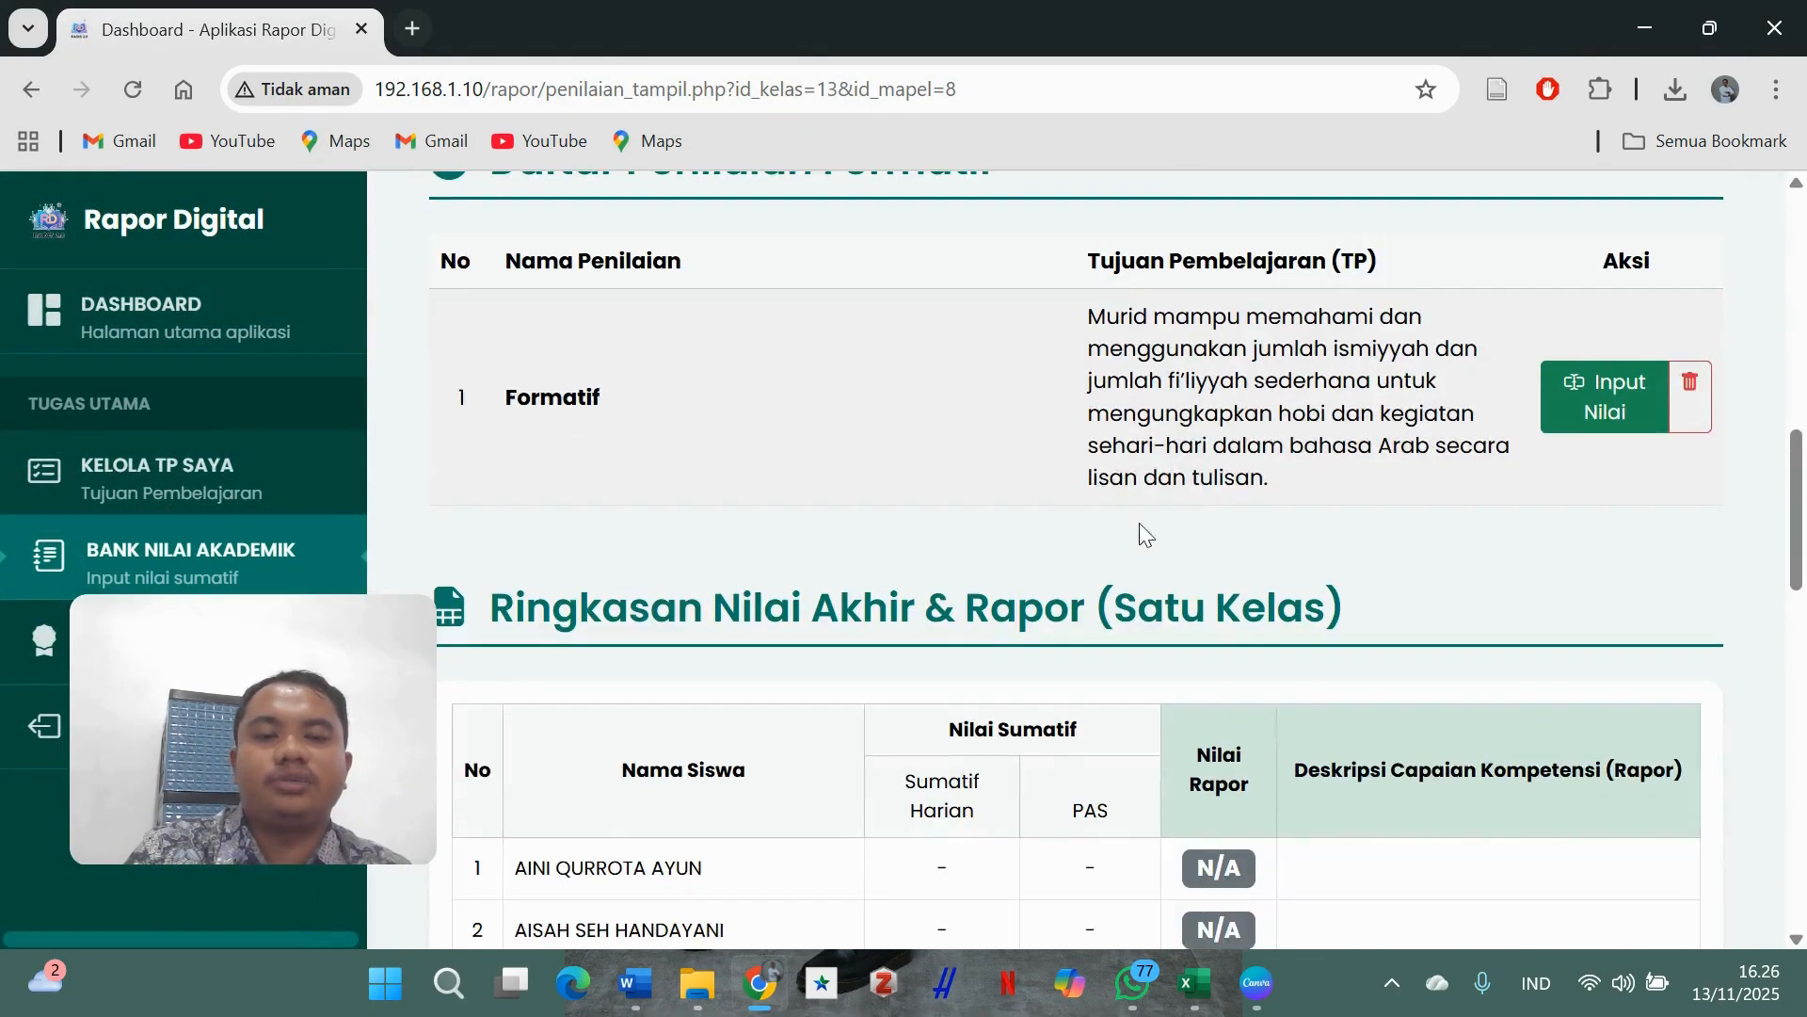
{"action": "scroll", "coordinate": [1029, 553], "scroll_direction": "down", "scroll_amount": 8}
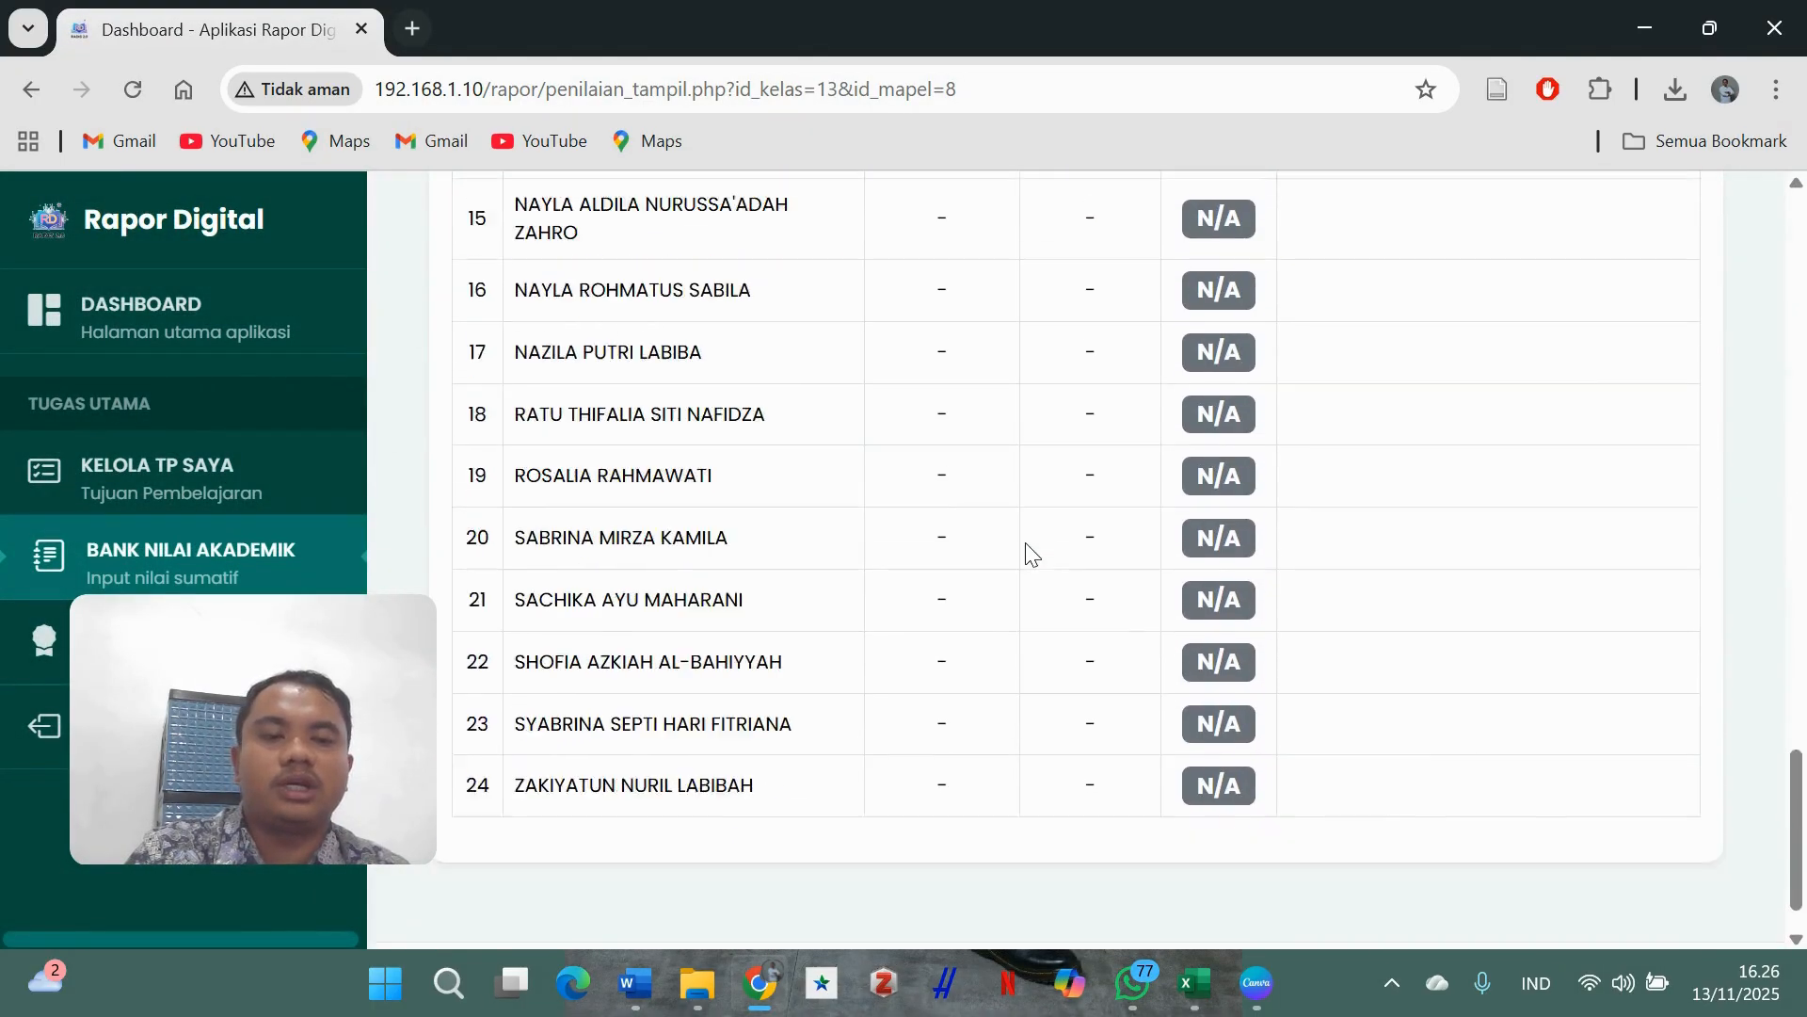
{"action": "scroll", "coordinate": [1031, 553], "scroll_direction": "up", "scroll_amount": 15}
{"action": "scroll", "coordinate": [1032, 554], "scroll_direction": "up", "scroll_amount": 5}
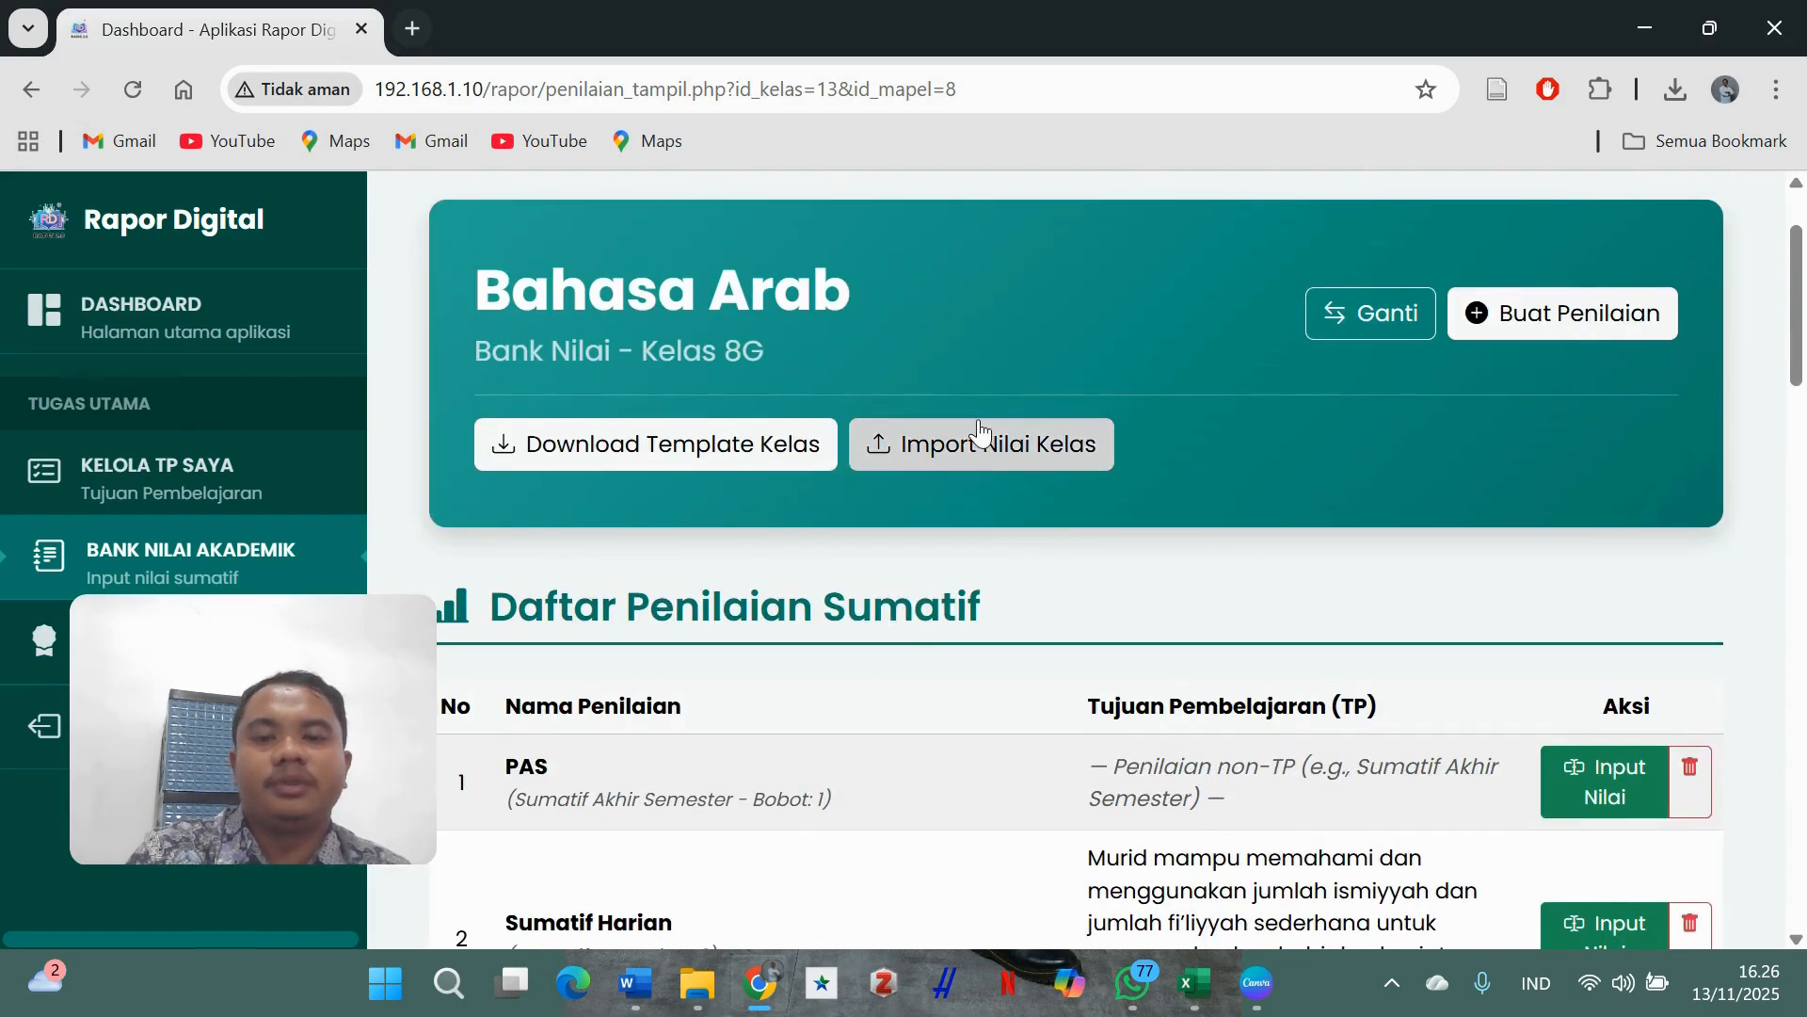
{"action": "scroll", "coordinate": [1017, 577], "scroll_direction": "down", "scroll_amount": 3}
{"action": "scroll", "coordinate": [1017, 577], "scroll_direction": "up", "scroll_amount": 3}
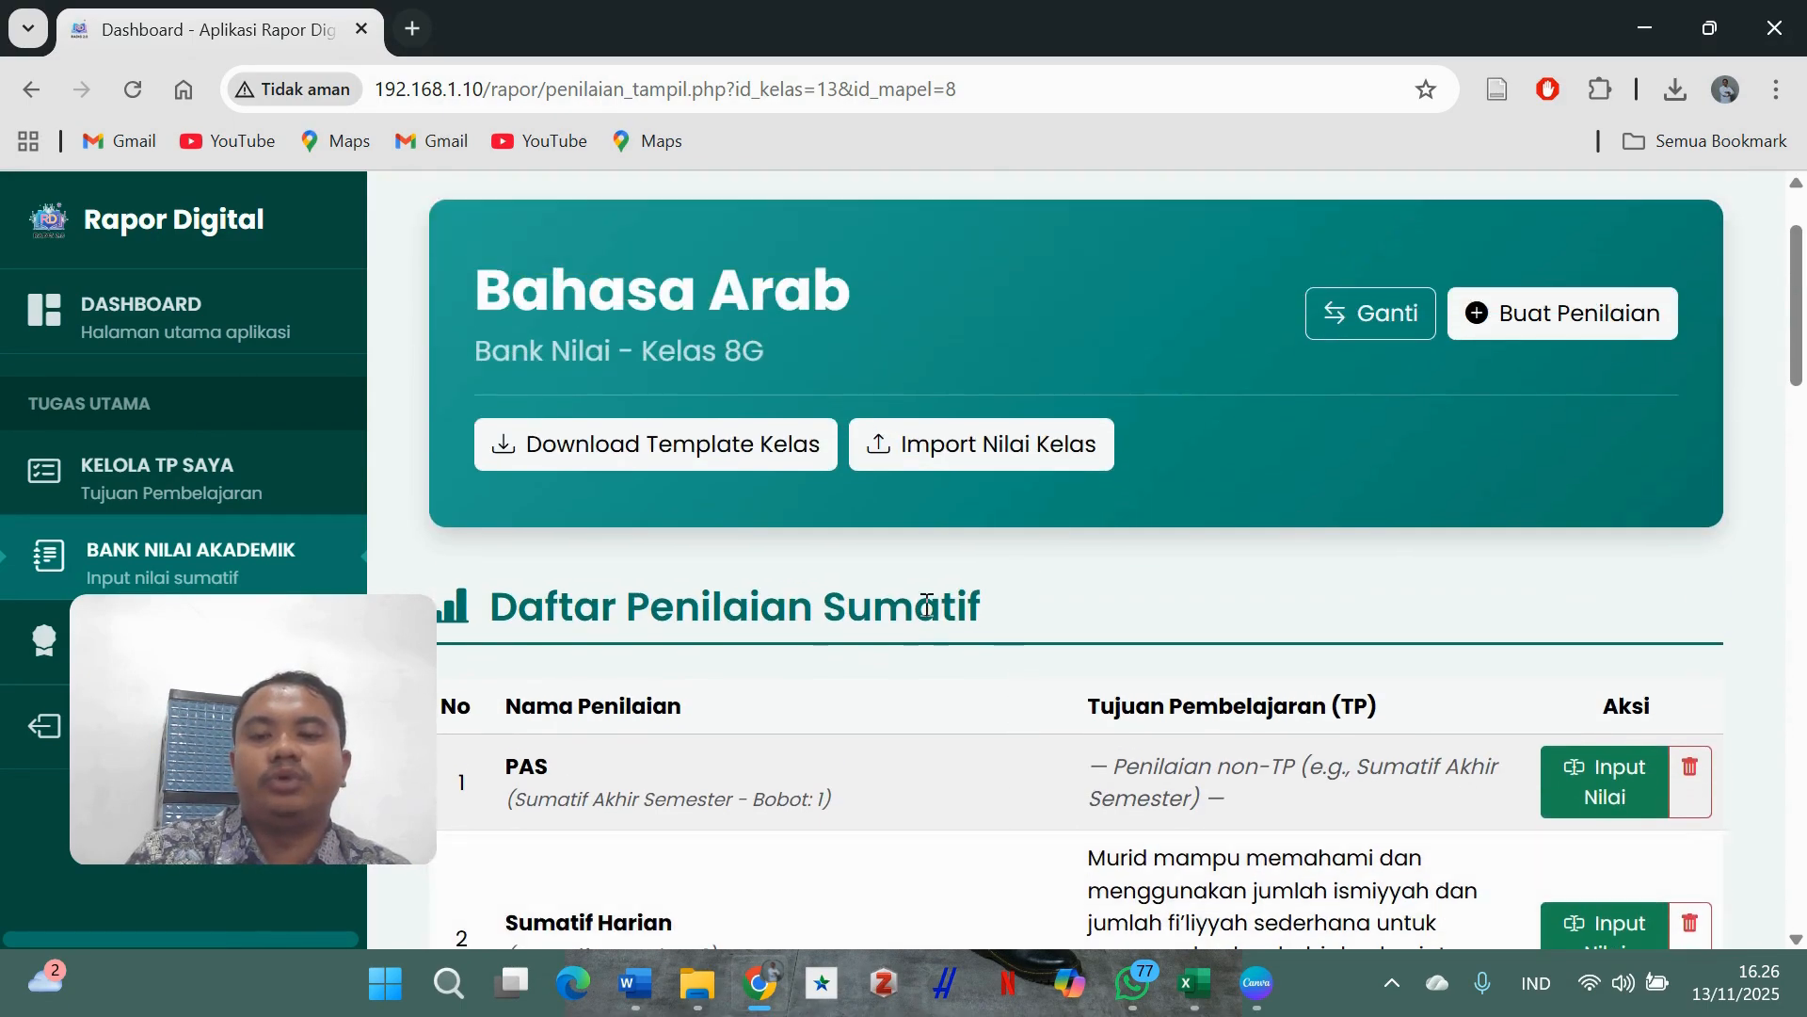
- Download template-batch-8G-BahasaArab (1).xlsx, keeping the blocked file, and switch to Excel
{"action": "left_click", "coordinate": [693, 448]}
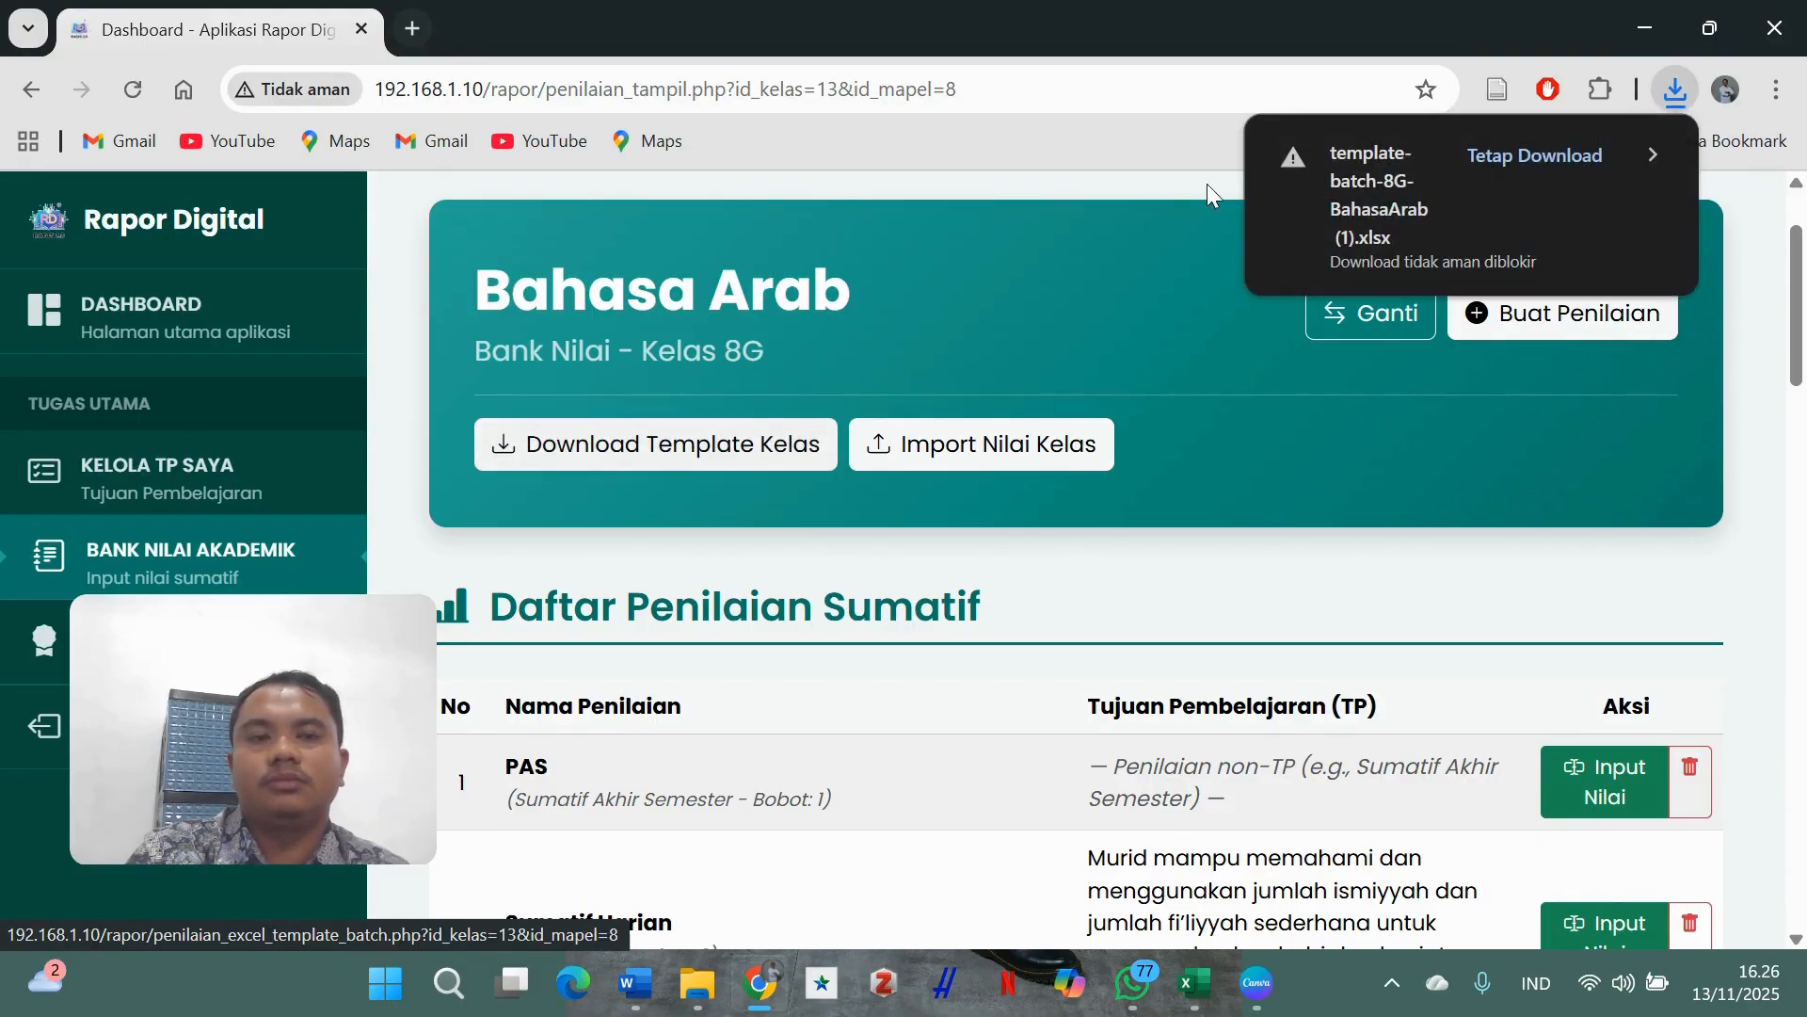
{"action": "left_click", "coordinate": [1551, 155]}
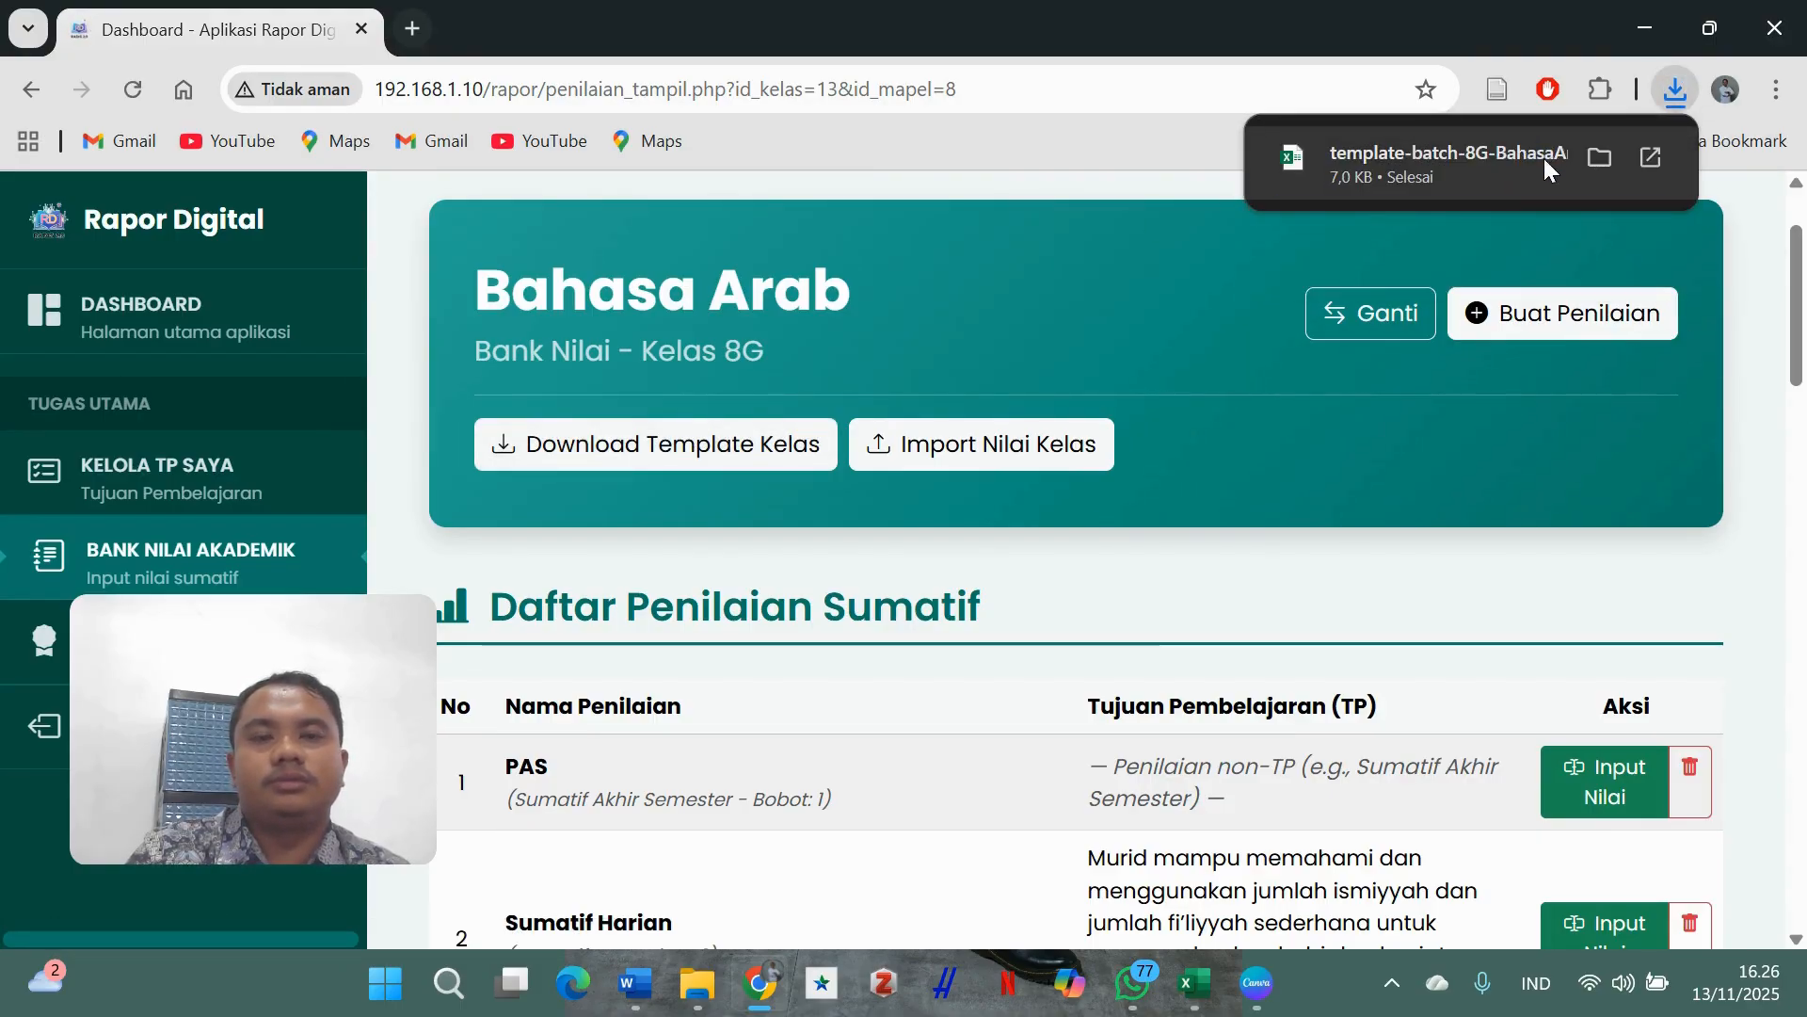
{"action": "key", "text": "alt+Tab"}
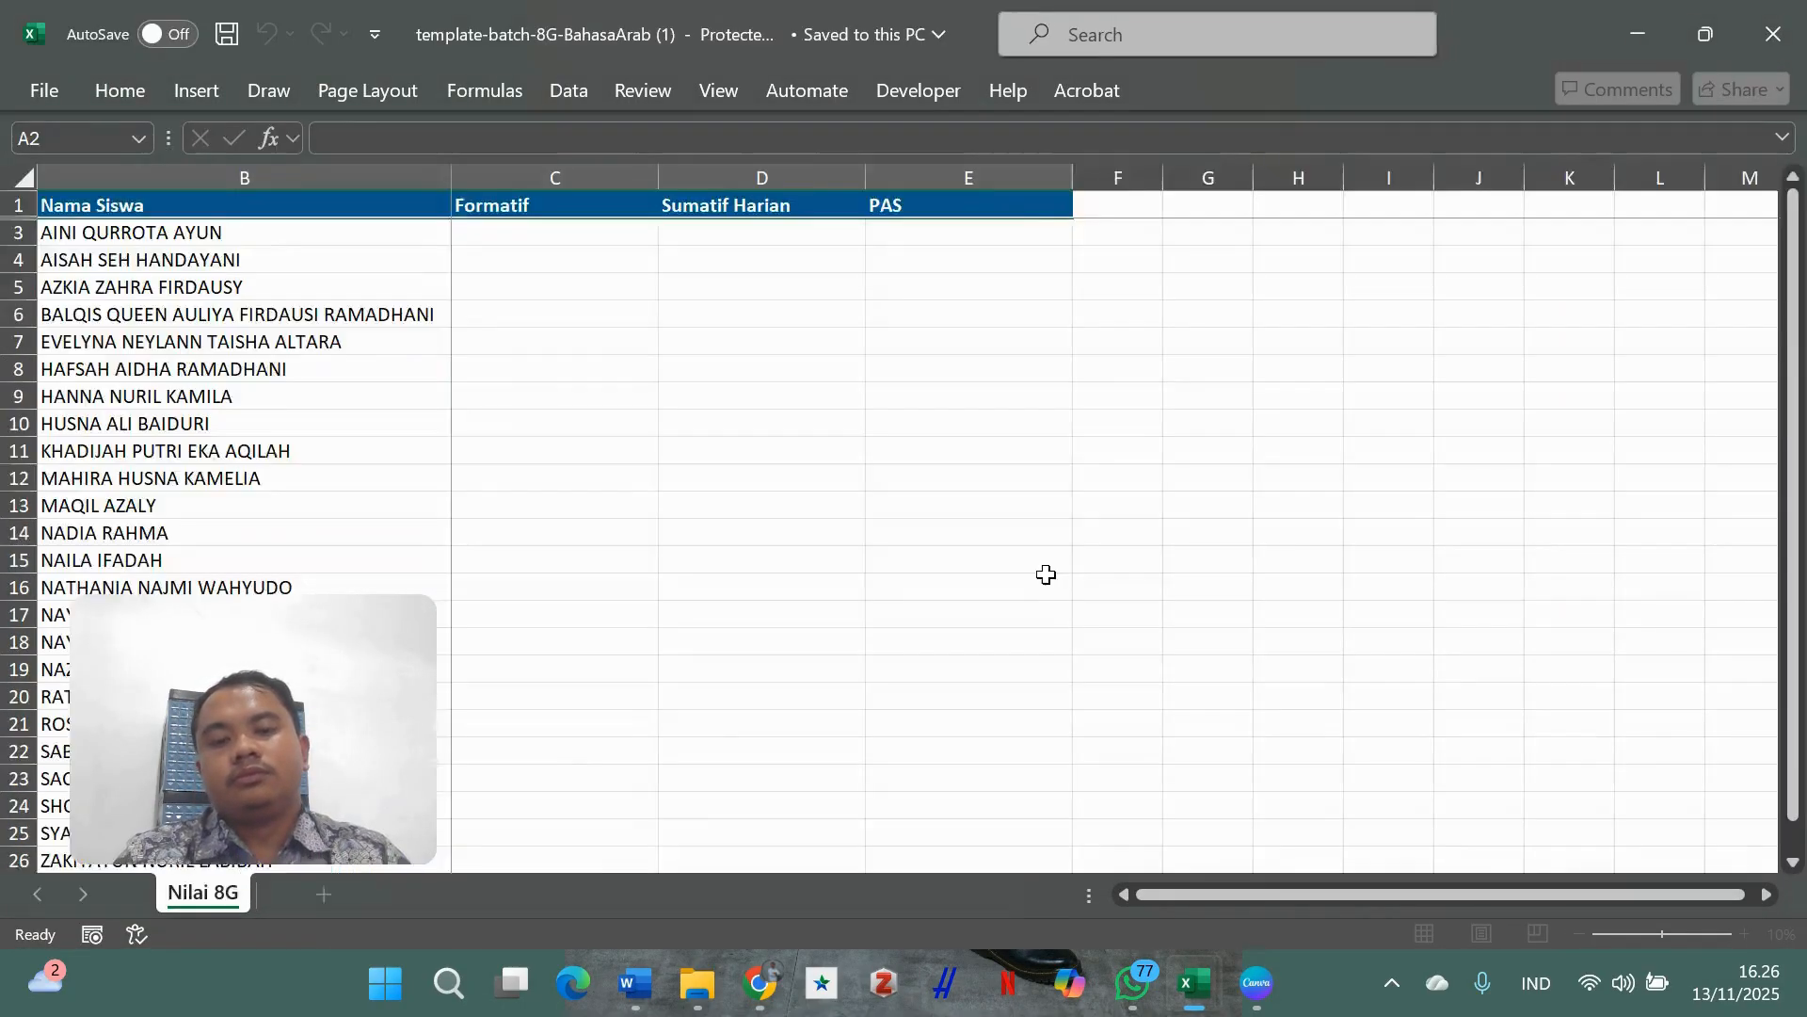
- Enable editing on the template and paste the 24 Formatif scores from Contoh Nilai into column C
{"action": "left_click", "coordinate": [1162, 135]}
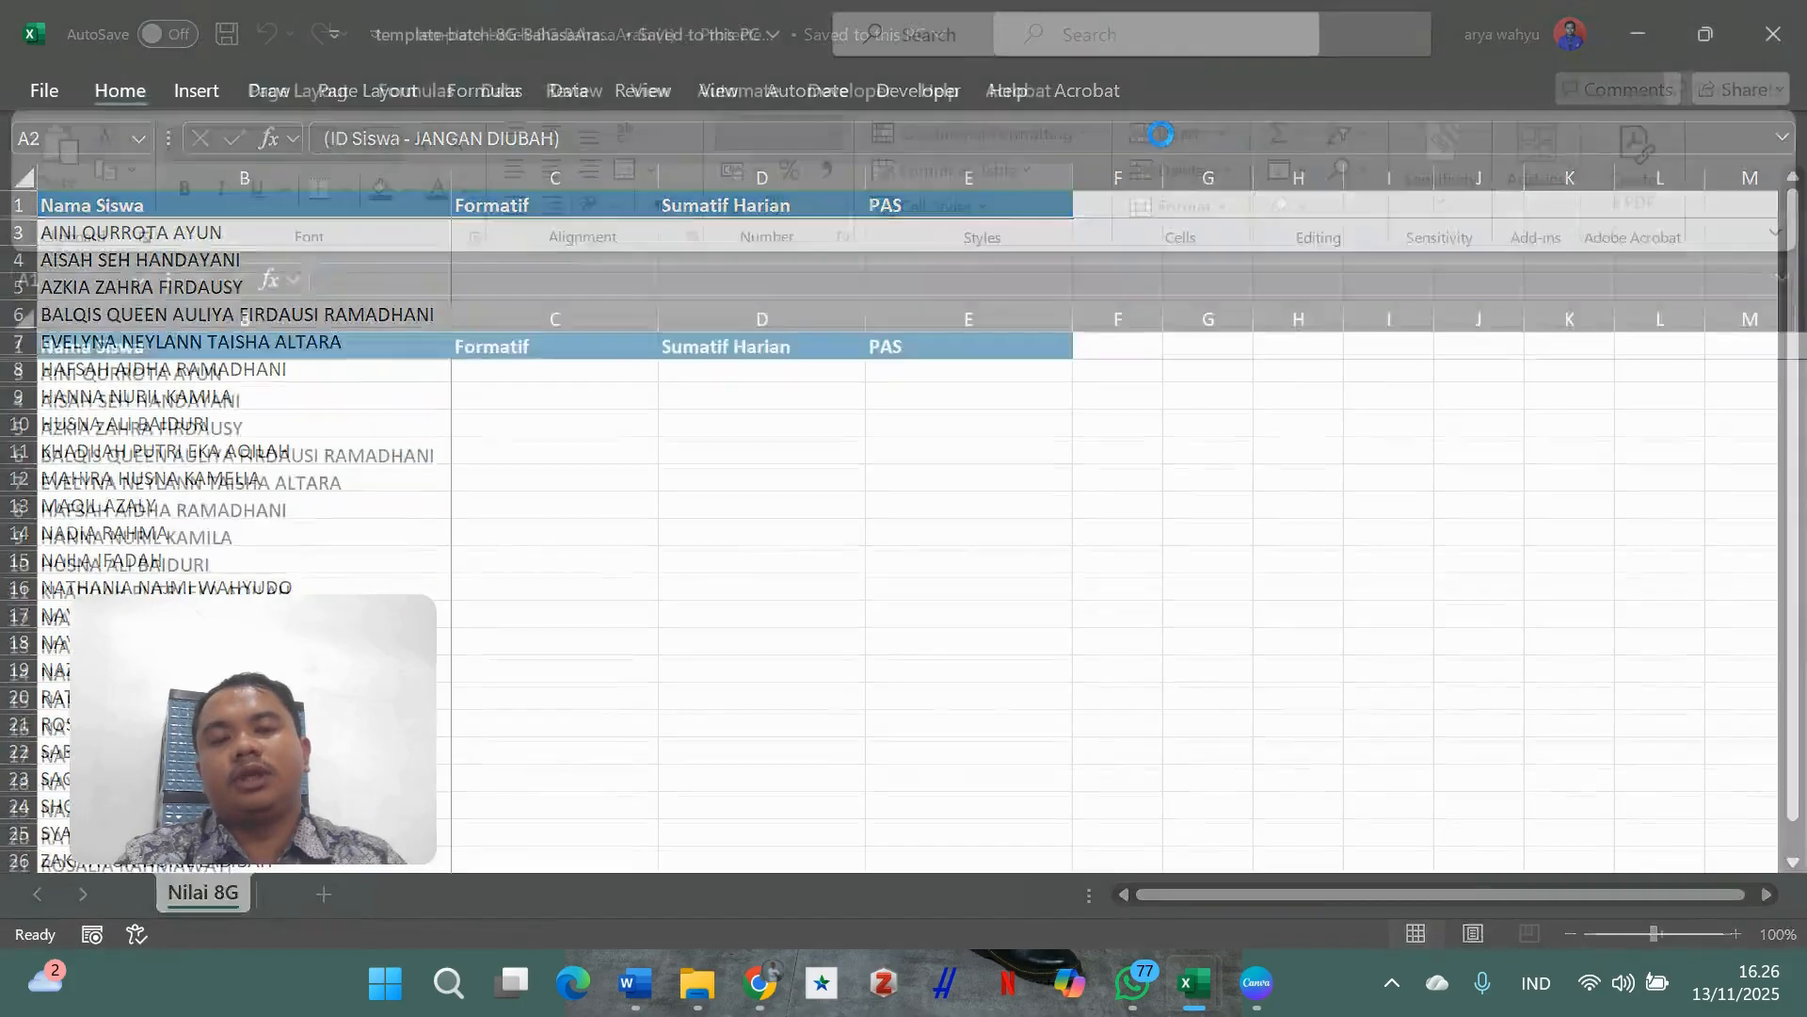
{"action": "left_click", "coordinate": [1182, 484]}
{"action": "left_click", "coordinate": [1117, 369]}
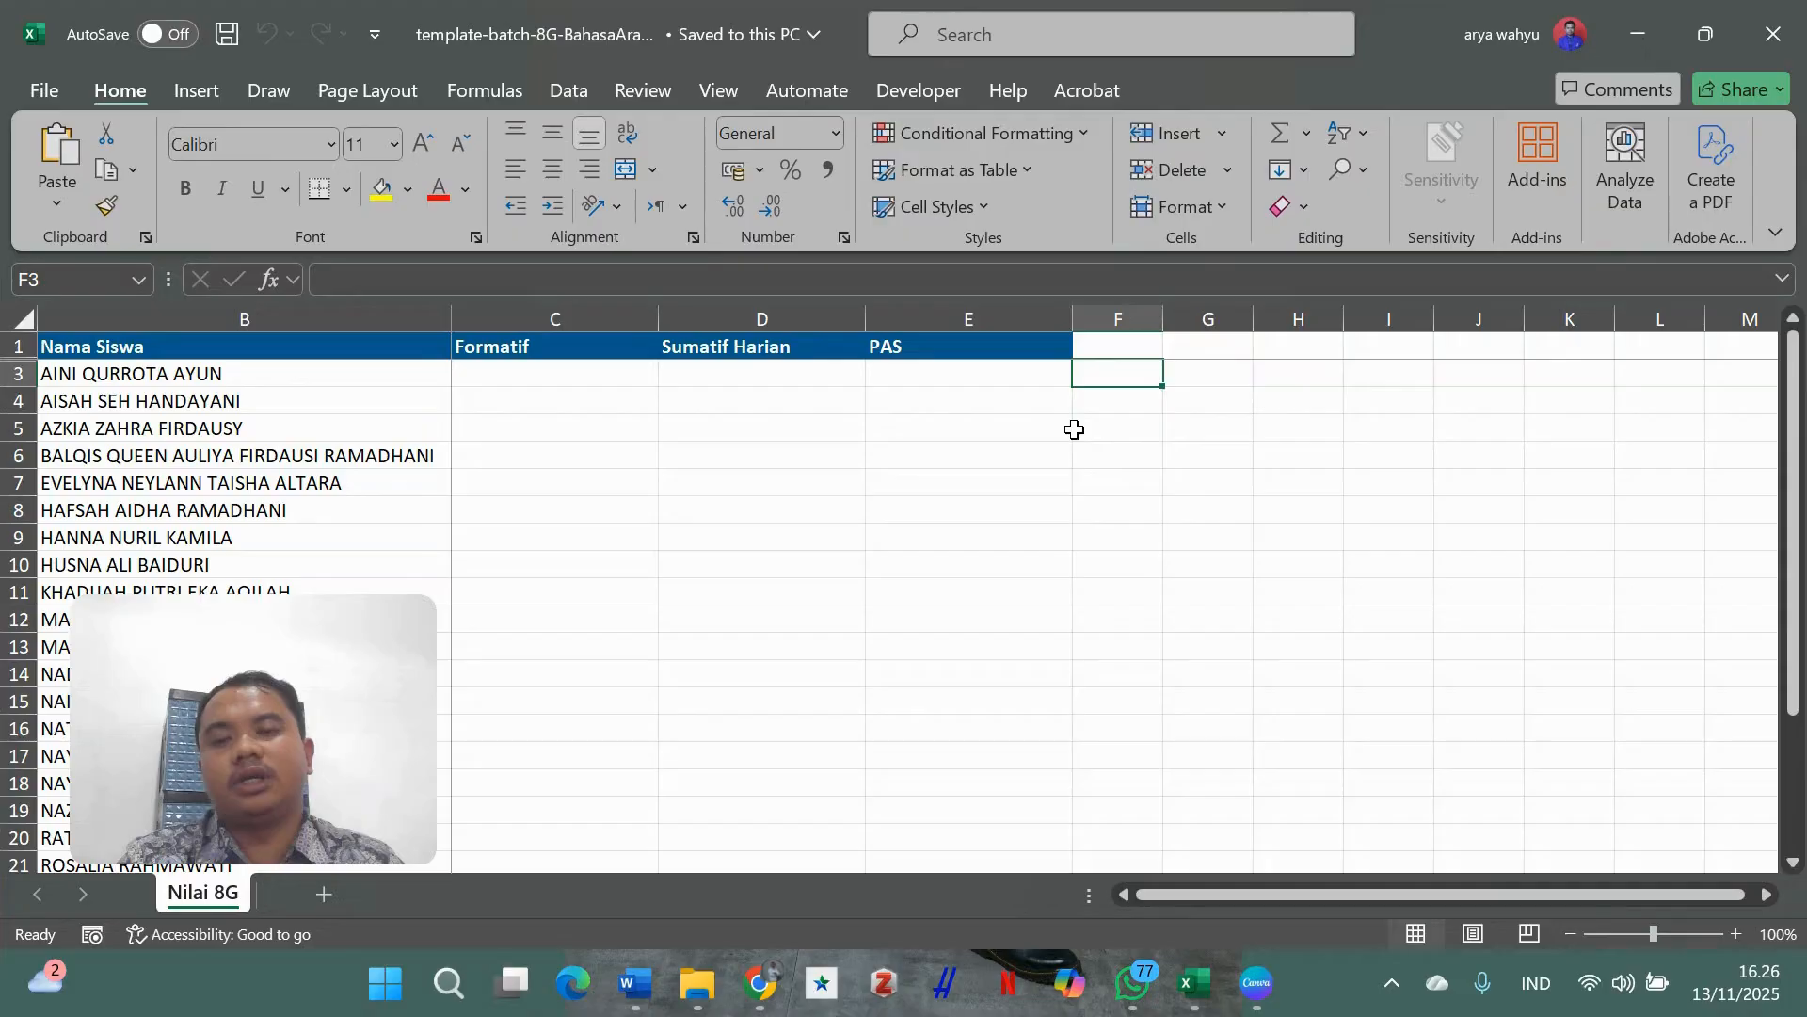
{"action": "mouse_move", "coordinate": [1195, 984]}
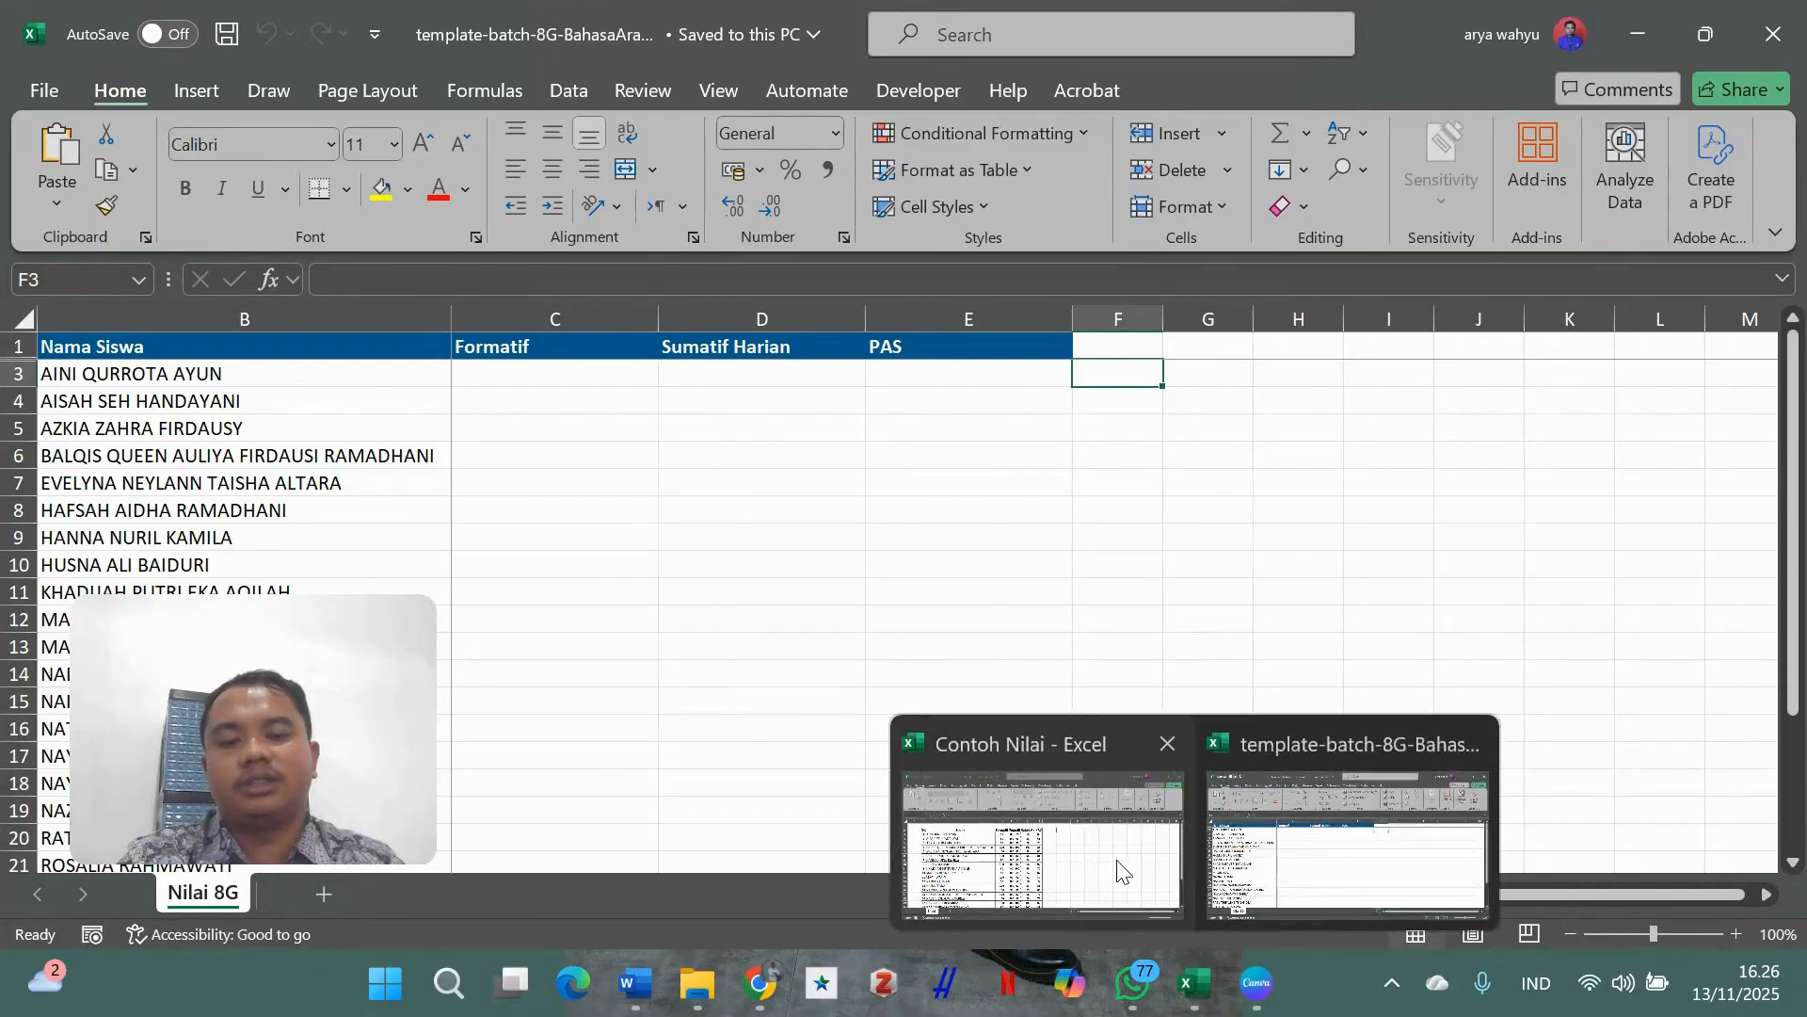
{"action": "left_click", "coordinate": [1083, 828]}
{"action": "left_click", "coordinate": [648, 402]}
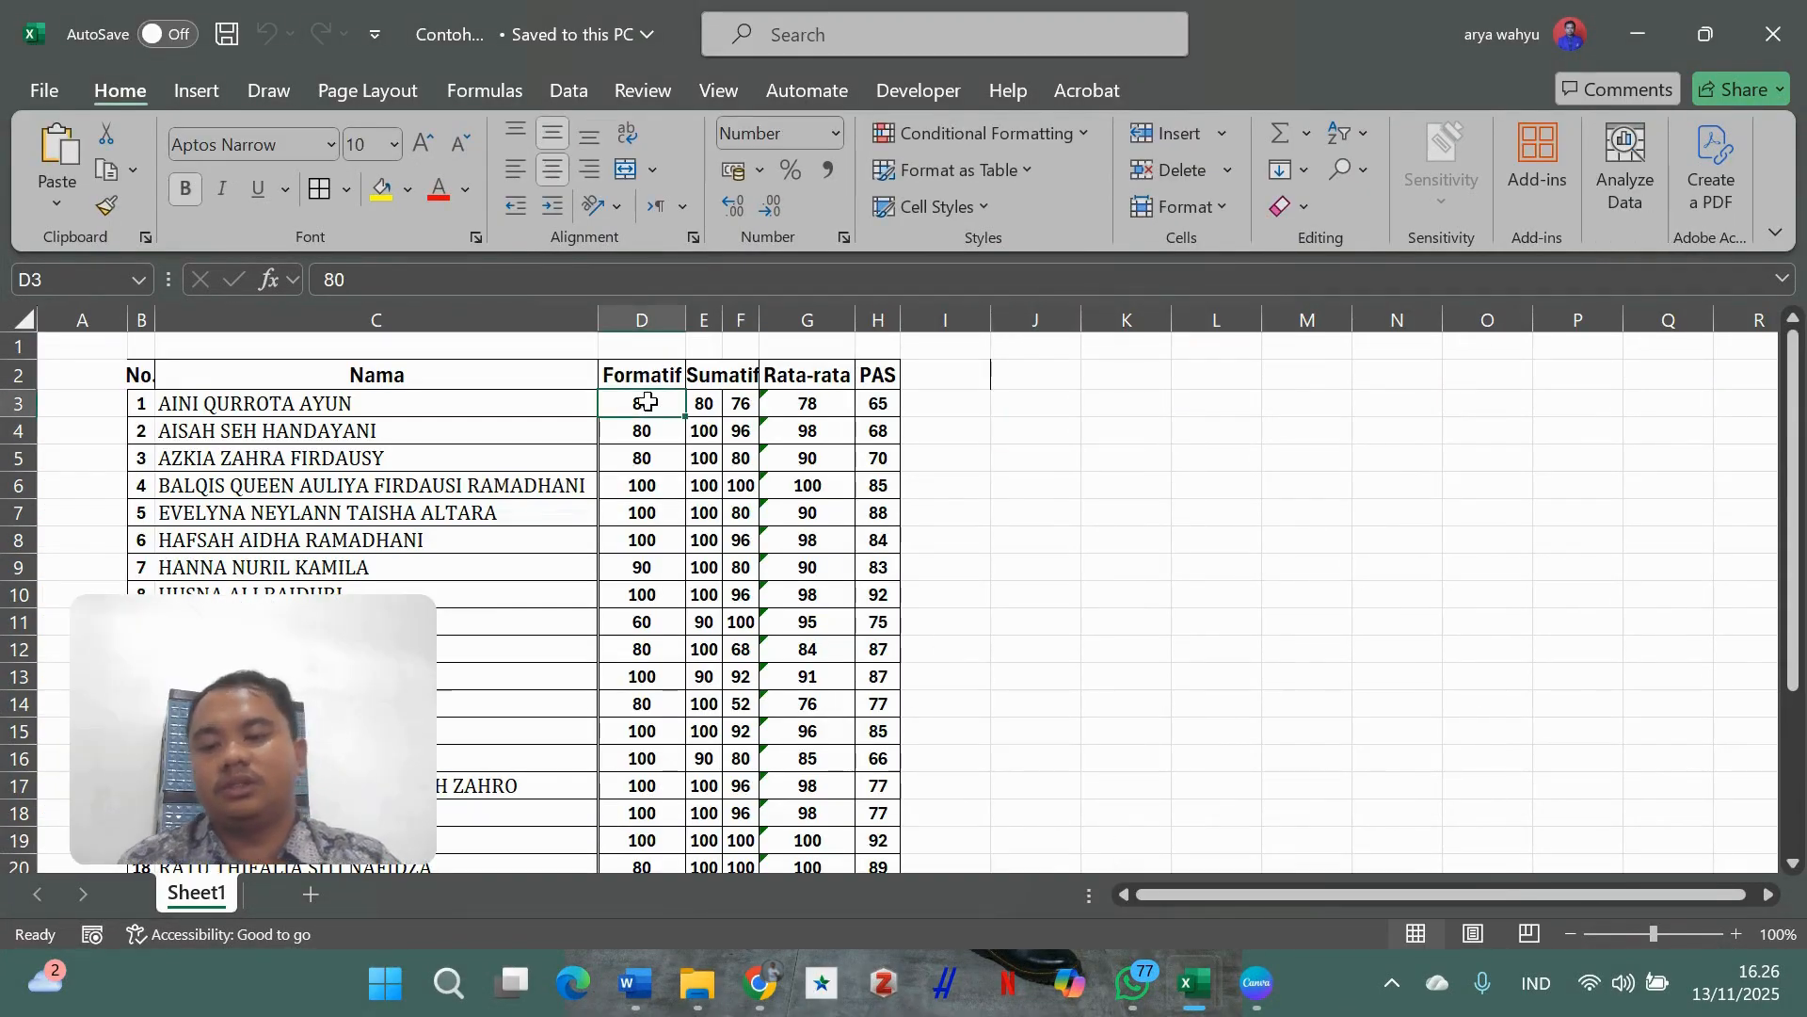
{"action": "key", "text": "shift+Down"}
{"action": "key", "text": "shift+Down"}
{"action": "key", "text": "shift+Down"}
{"action": "key", "text": "shift+Down"}
{"action": "key", "text": "shift+Down"}
{"action": "key", "text": "shift+Down"}
{"action": "key", "text": "shift+Down"}
{"action": "key", "text": "shift+Down"}
{"action": "key", "text": "shift+Down"}
{"action": "key", "text": "shift+Down"}
{"action": "key", "text": "shift+Down"}
{"action": "key", "text": "shift+Down"}
{"action": "key", "text": "shift+Down"}
{"action": "key", "text": "shift+Down"}
{"action": "key", "text": "shift+Down"}
{"action": "key", "text": "shift+Down"}
{"action": "key", "text": "shift+Down"}
{"action": "key", "text": "shift+Down"}
{"action": "key", "text": "shift+Down"}
{"action": "key", "text": "shift+Down"}
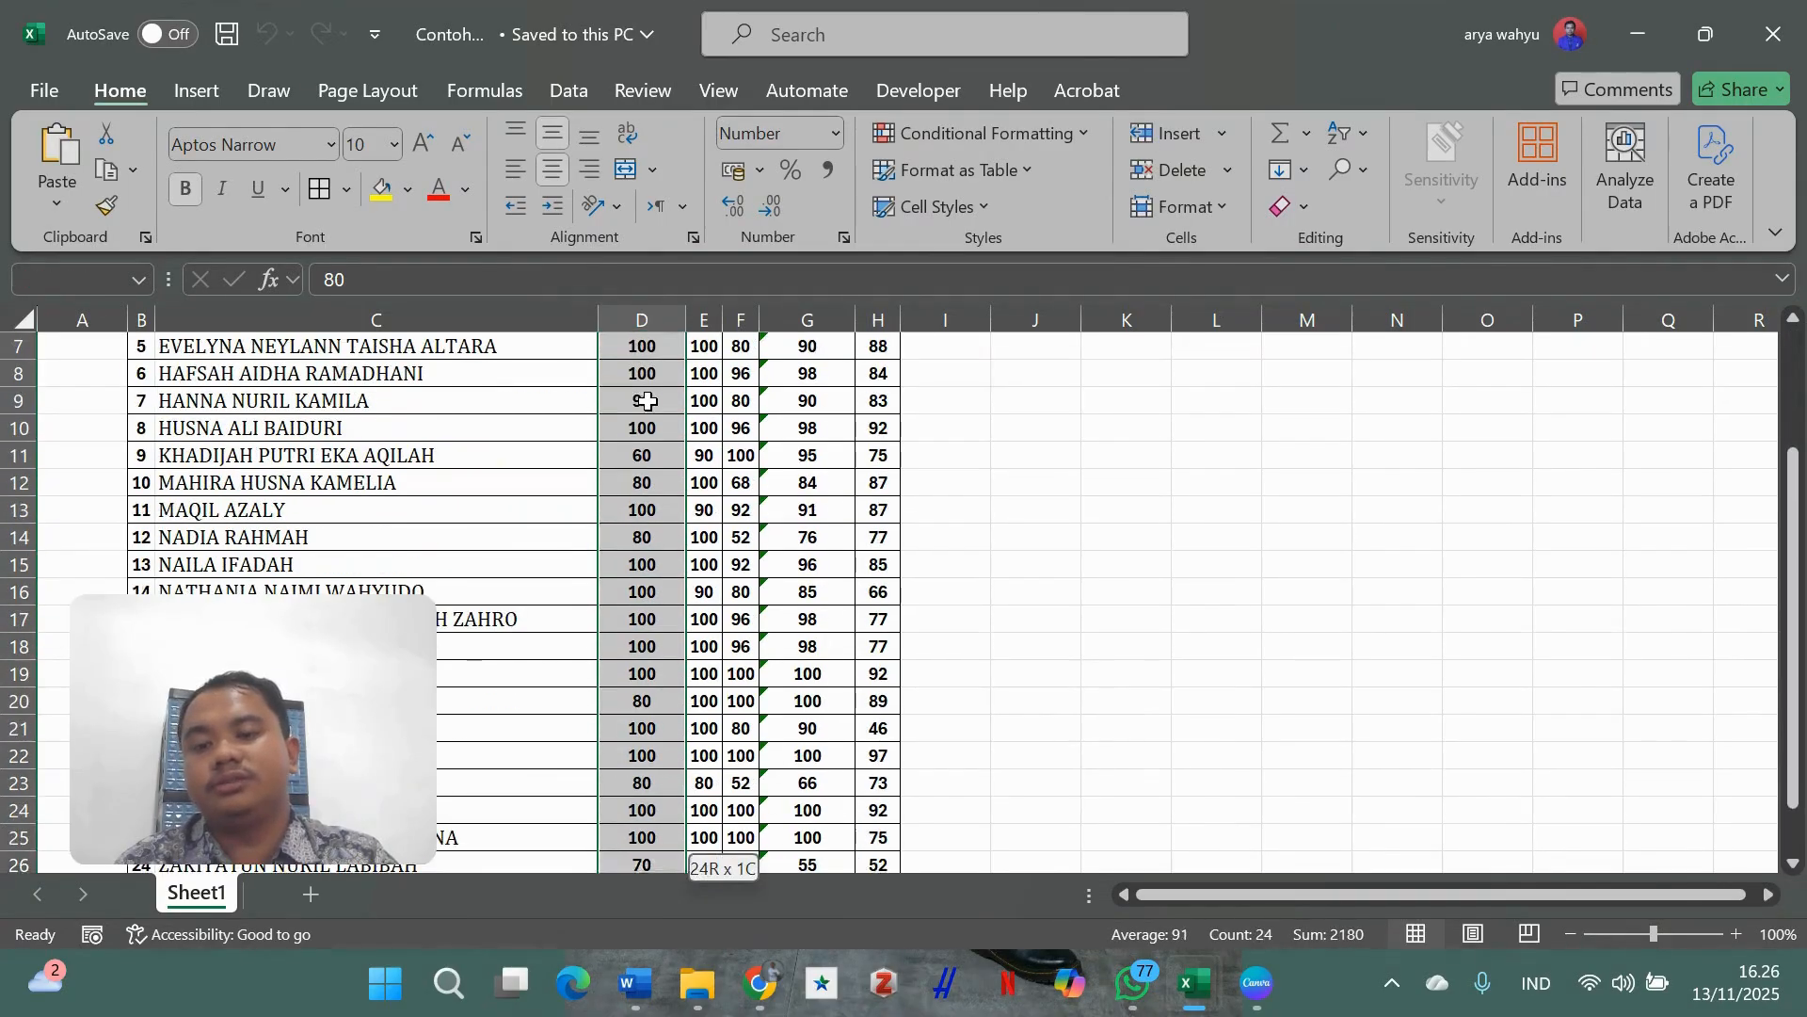
{"action": "key", "text": "shift+Up"}
{"action": "key", "text": "ctrl+c"}
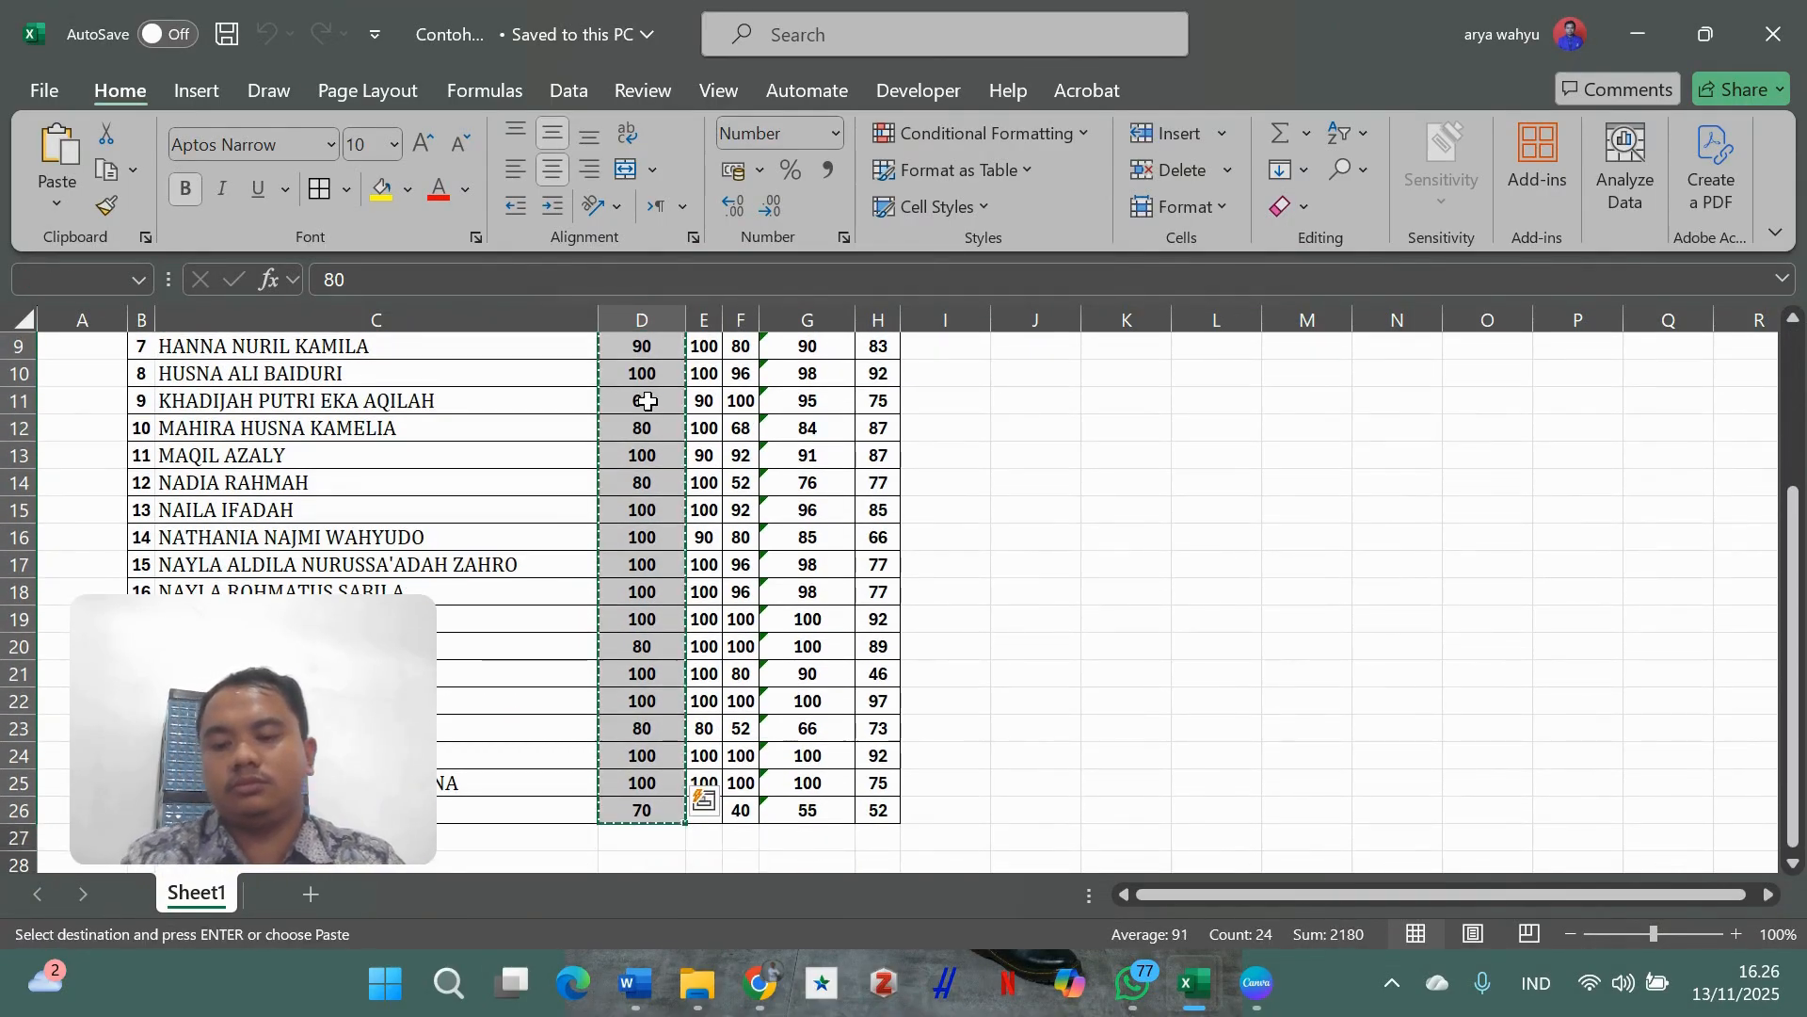
{"action": "mouse_move", "coordinate": [1196, 984]}
{"action": "left_click", "coordinate": [1288, 810]}
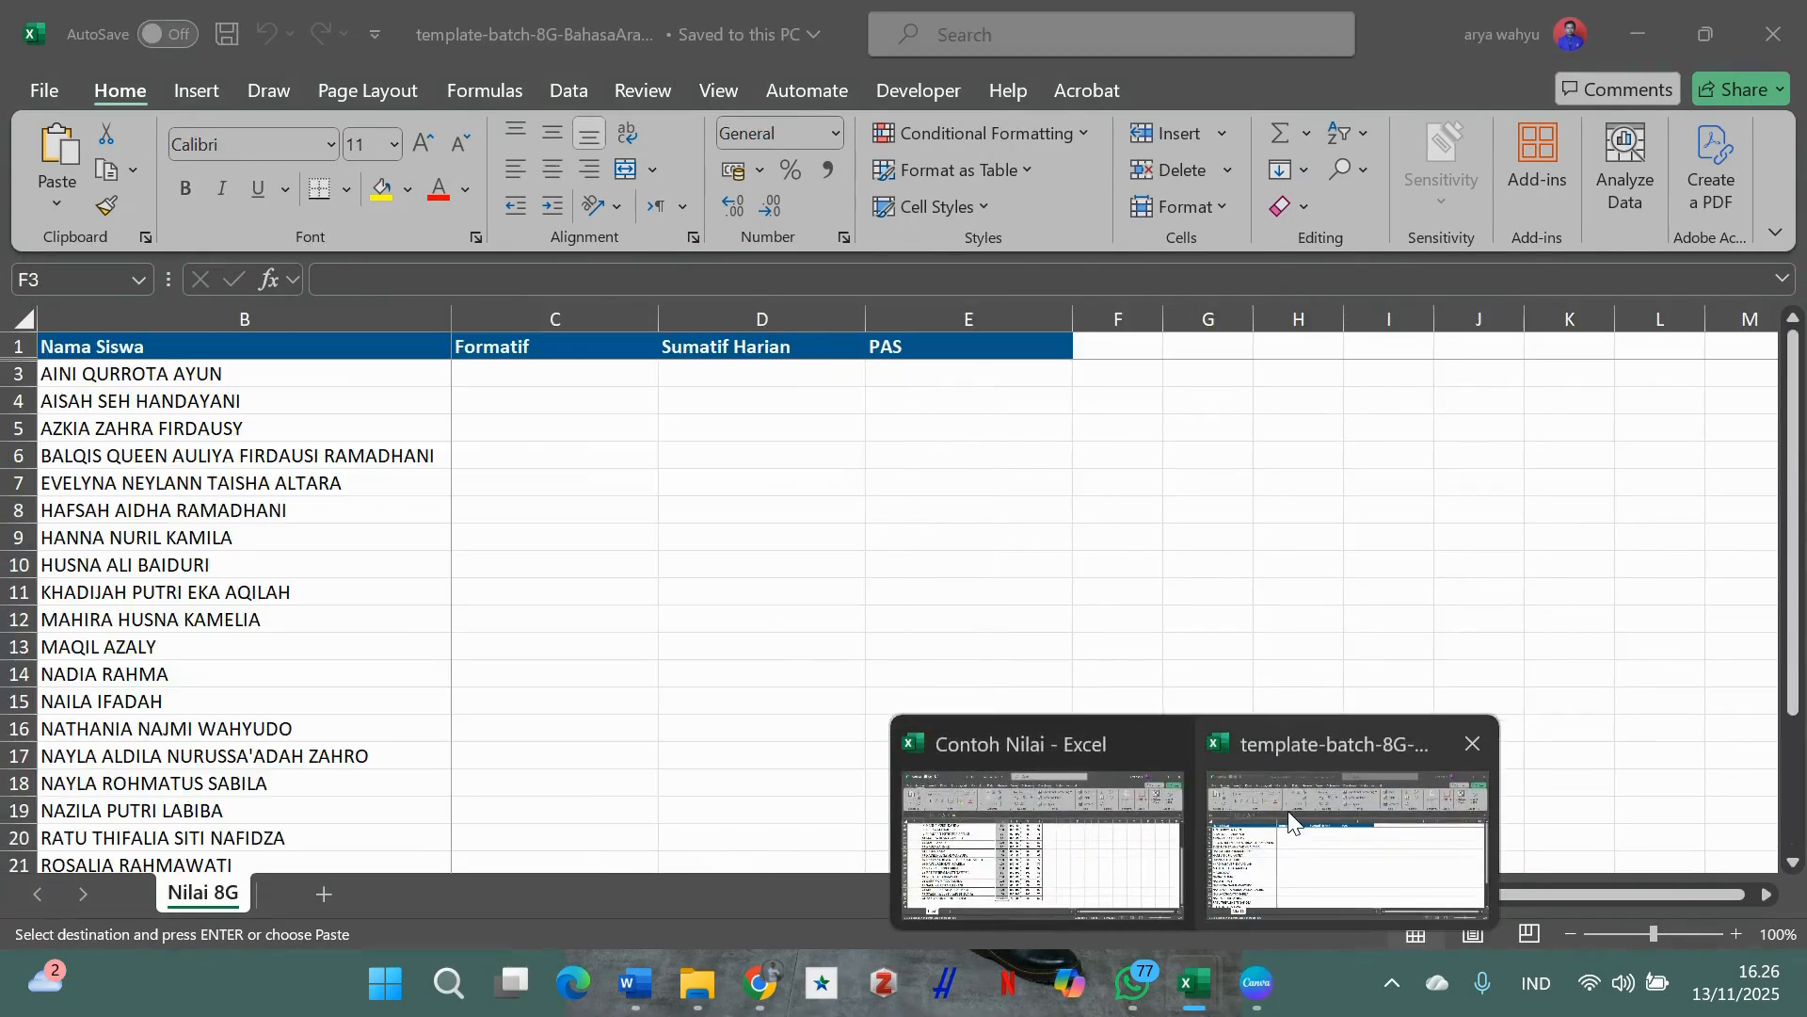
{"action": "left_click", "coordinate": [600, 374]}
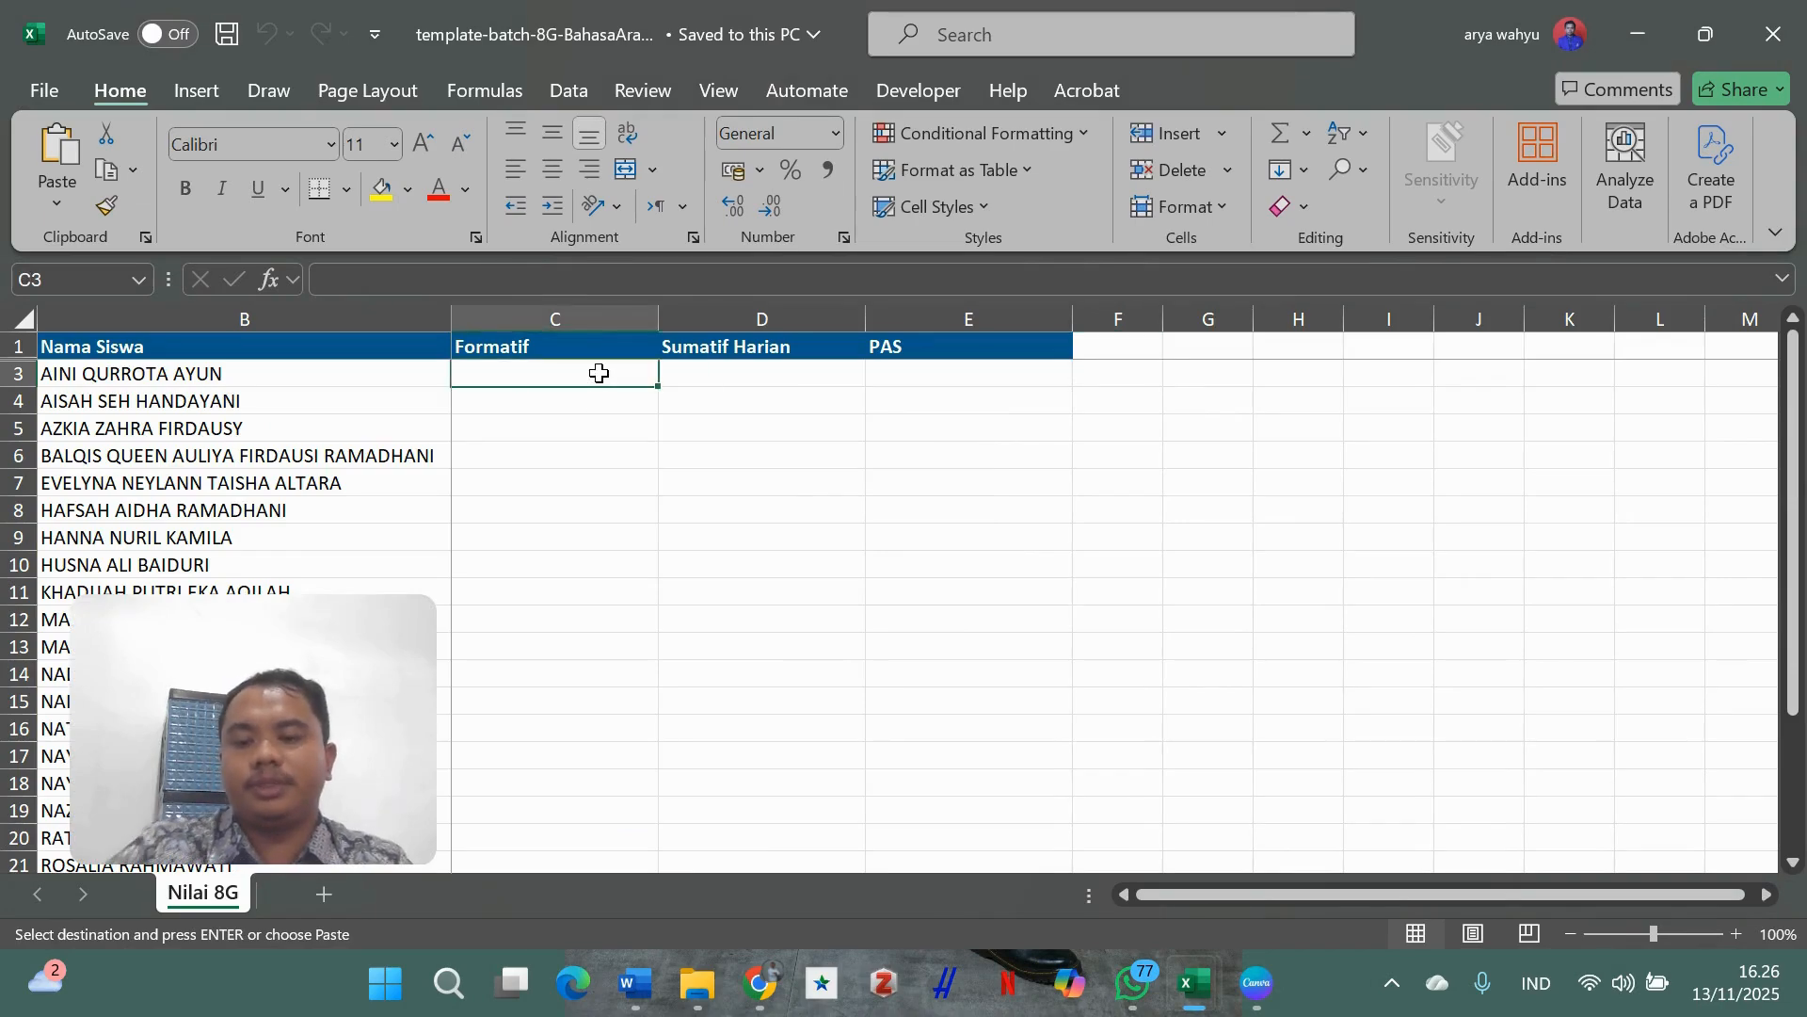
{"action": "key", "text": "ctrl+v"}
- Paste the Rata-rata averages as values into the Sumatif Harian column, starting at D3
{"action": "mouse_move", "coordinate": [1195, 983]}
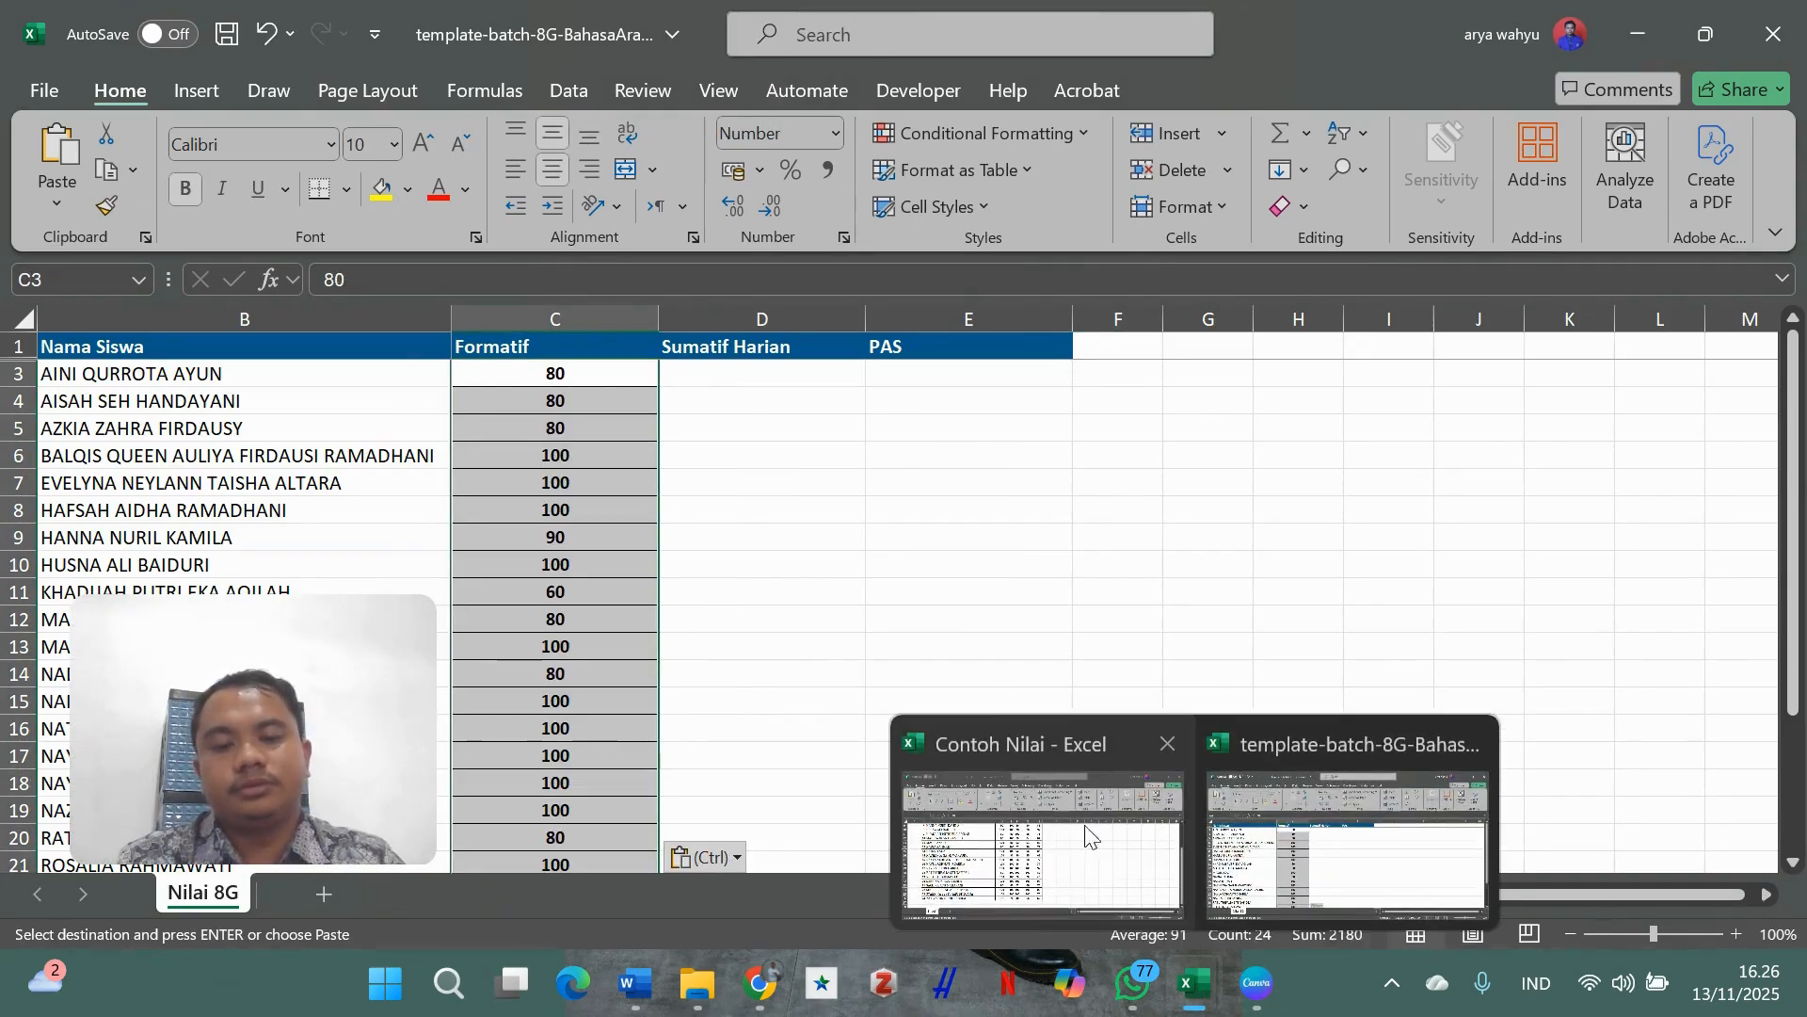
{"action": "left_click", "coordinate": [1087, 835]}
{"action": "scroll", "coordinate": [998, 706], "scroll_direction": "up", "scroll_amount": 2}
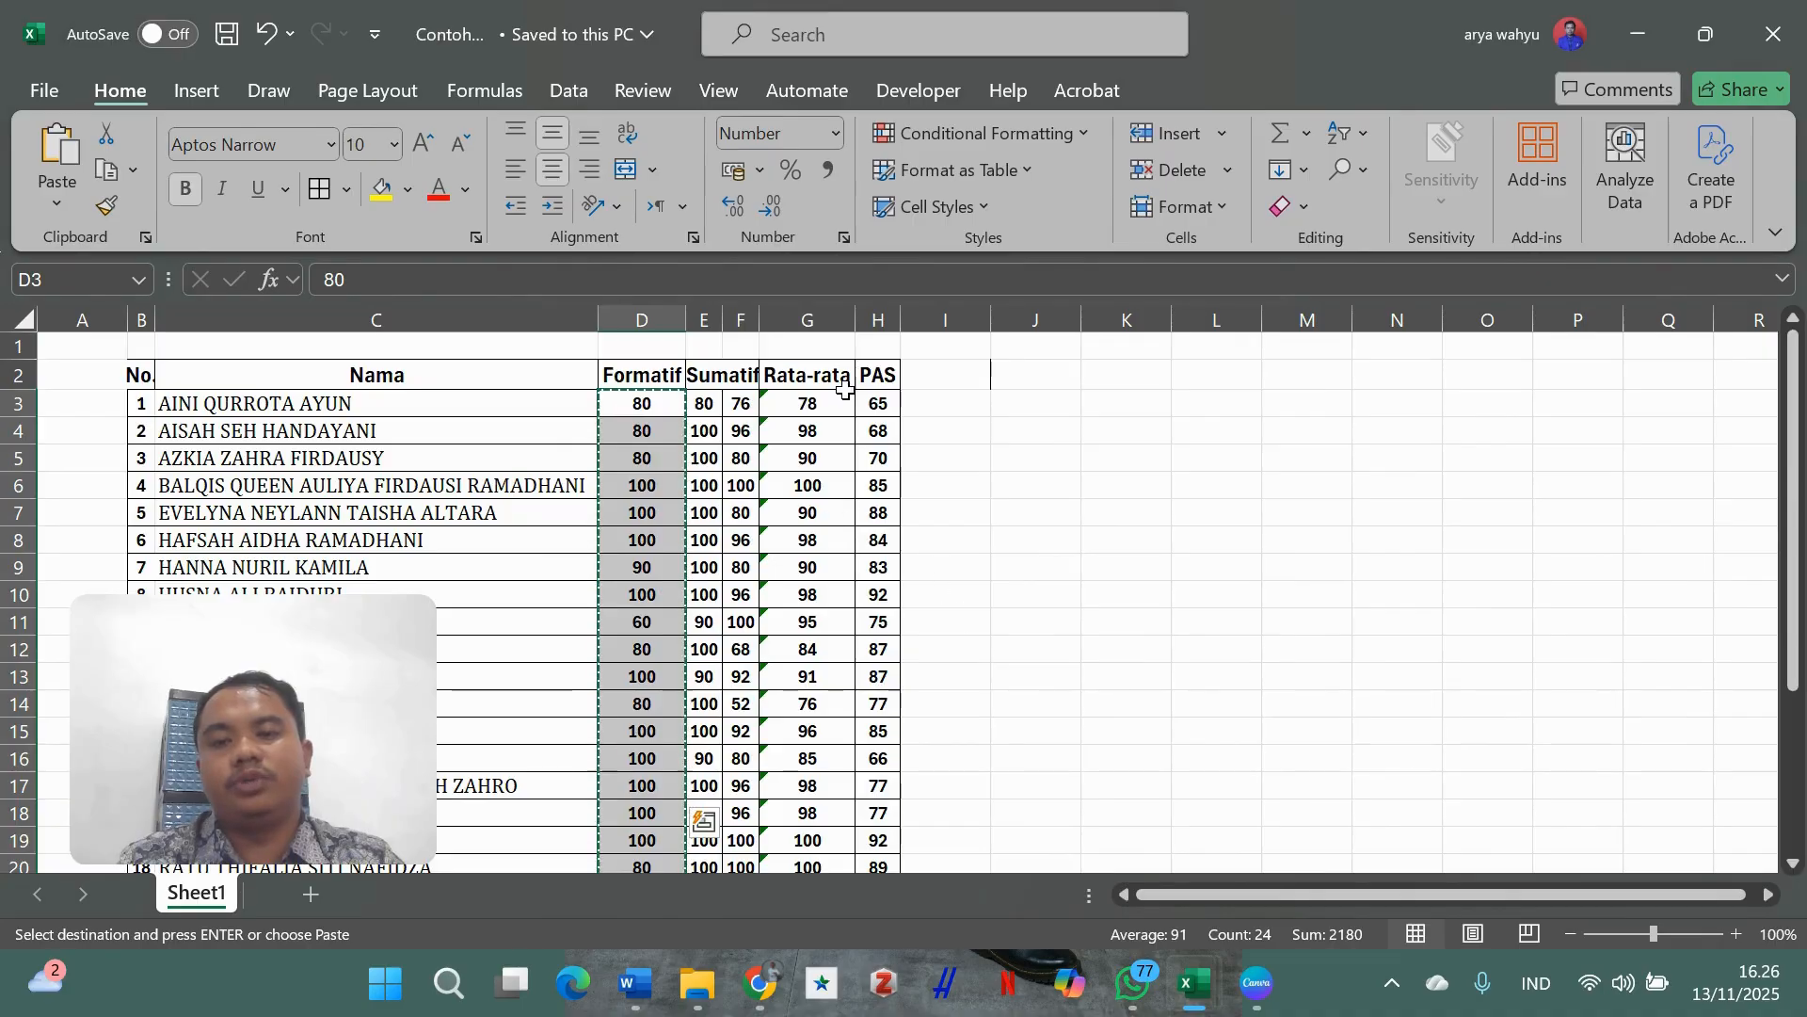
{"action": "left_click_drag", "start_coordinate": [841, 400], "coordinate": [837, 541]}
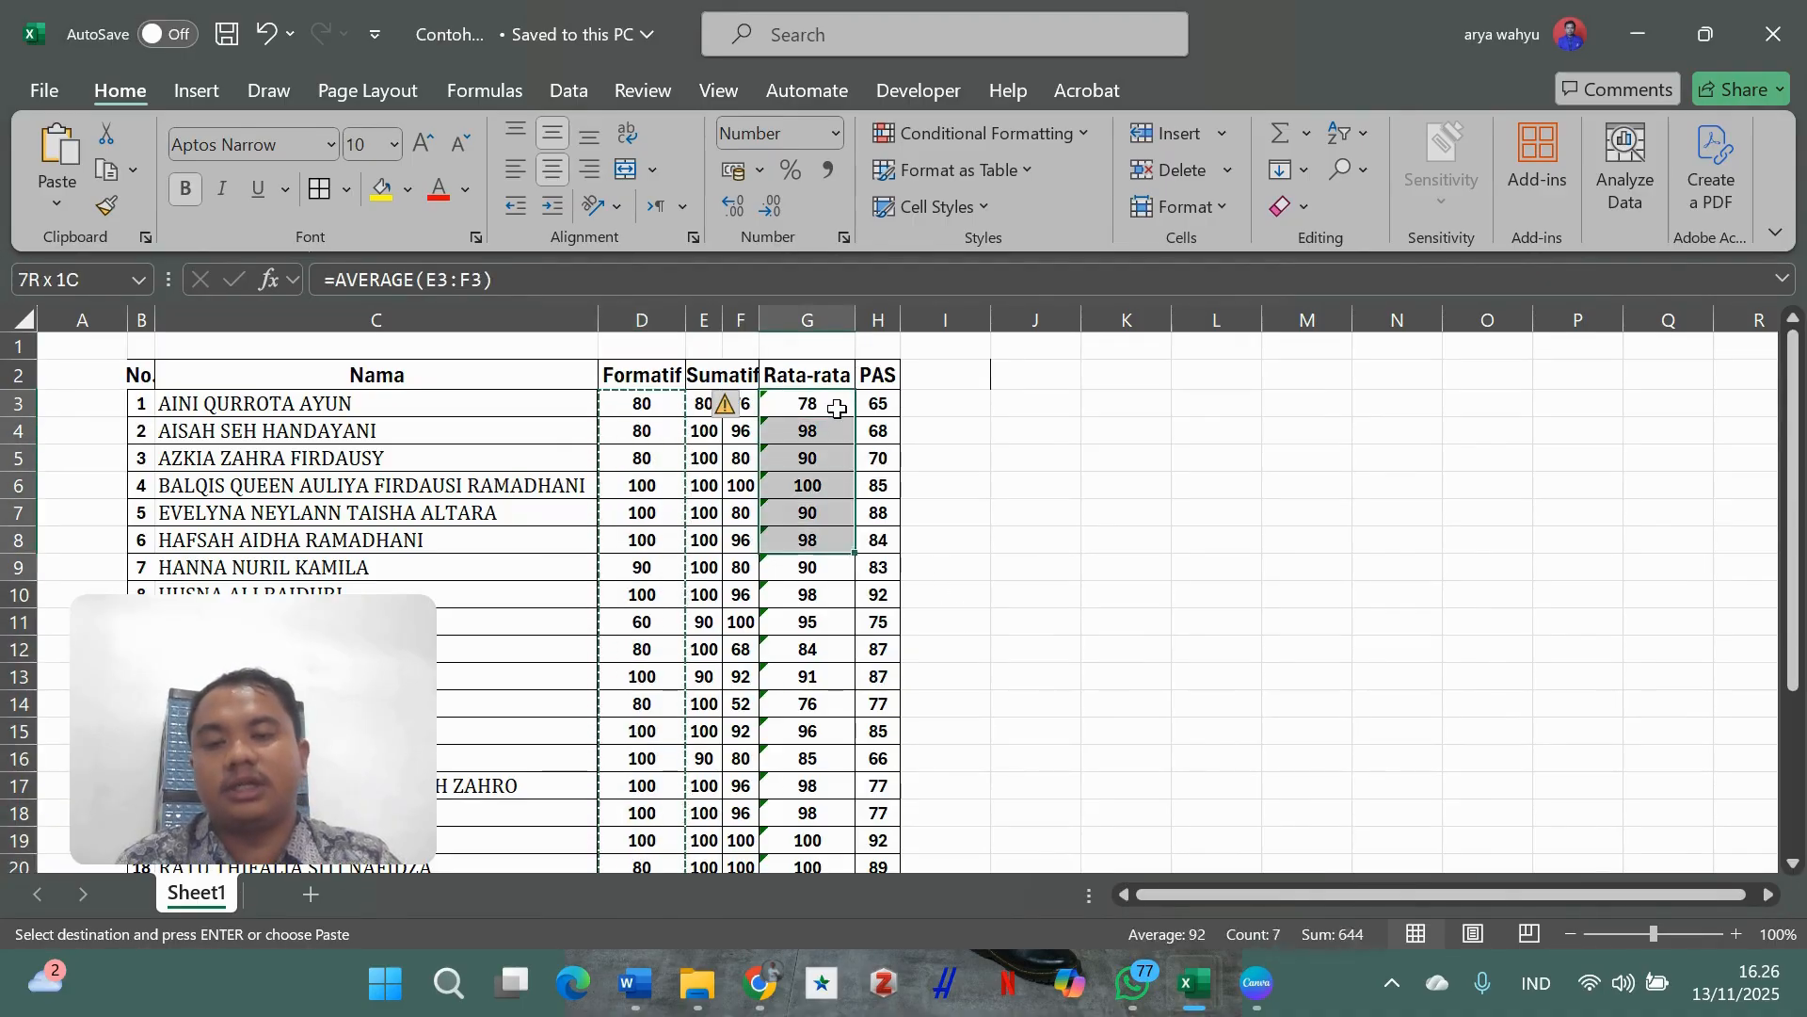
{"action": "key", "text": "ctrl+shift+Down"}
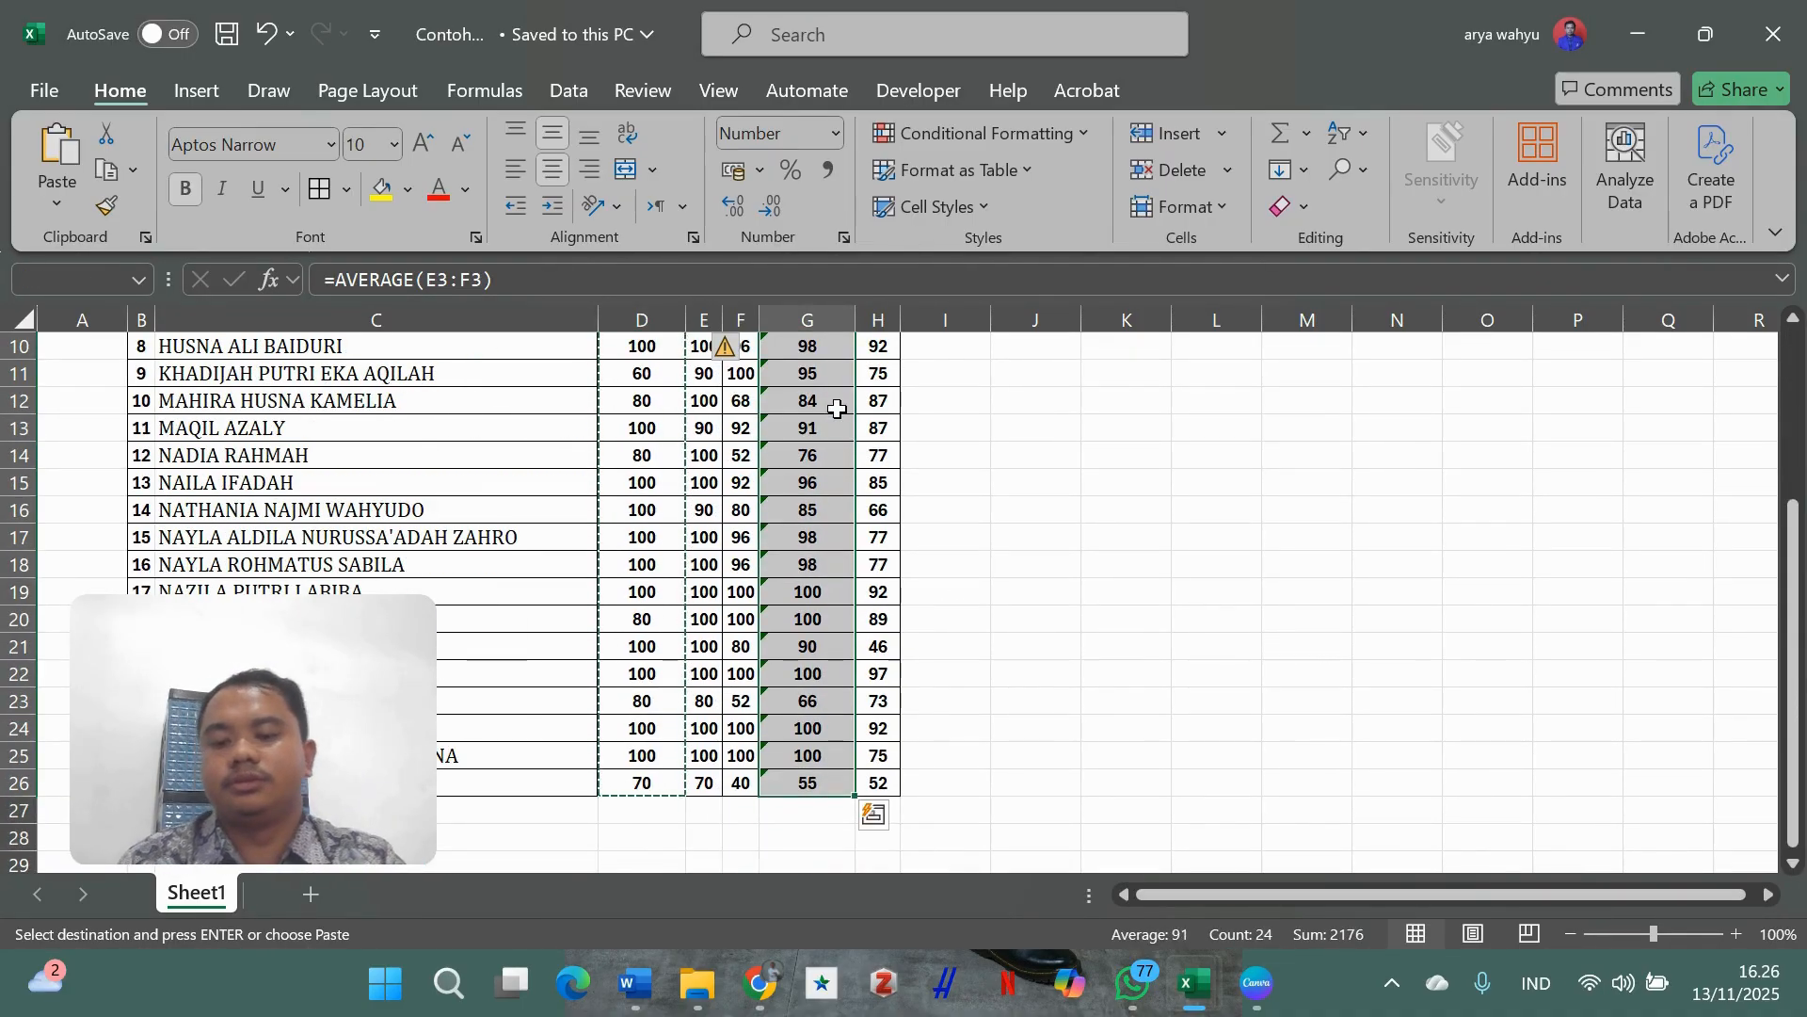
{"action": "key", "text": "ctrl+c"}
{"action": "mouse_move", "coordinate": [1211, 986]}
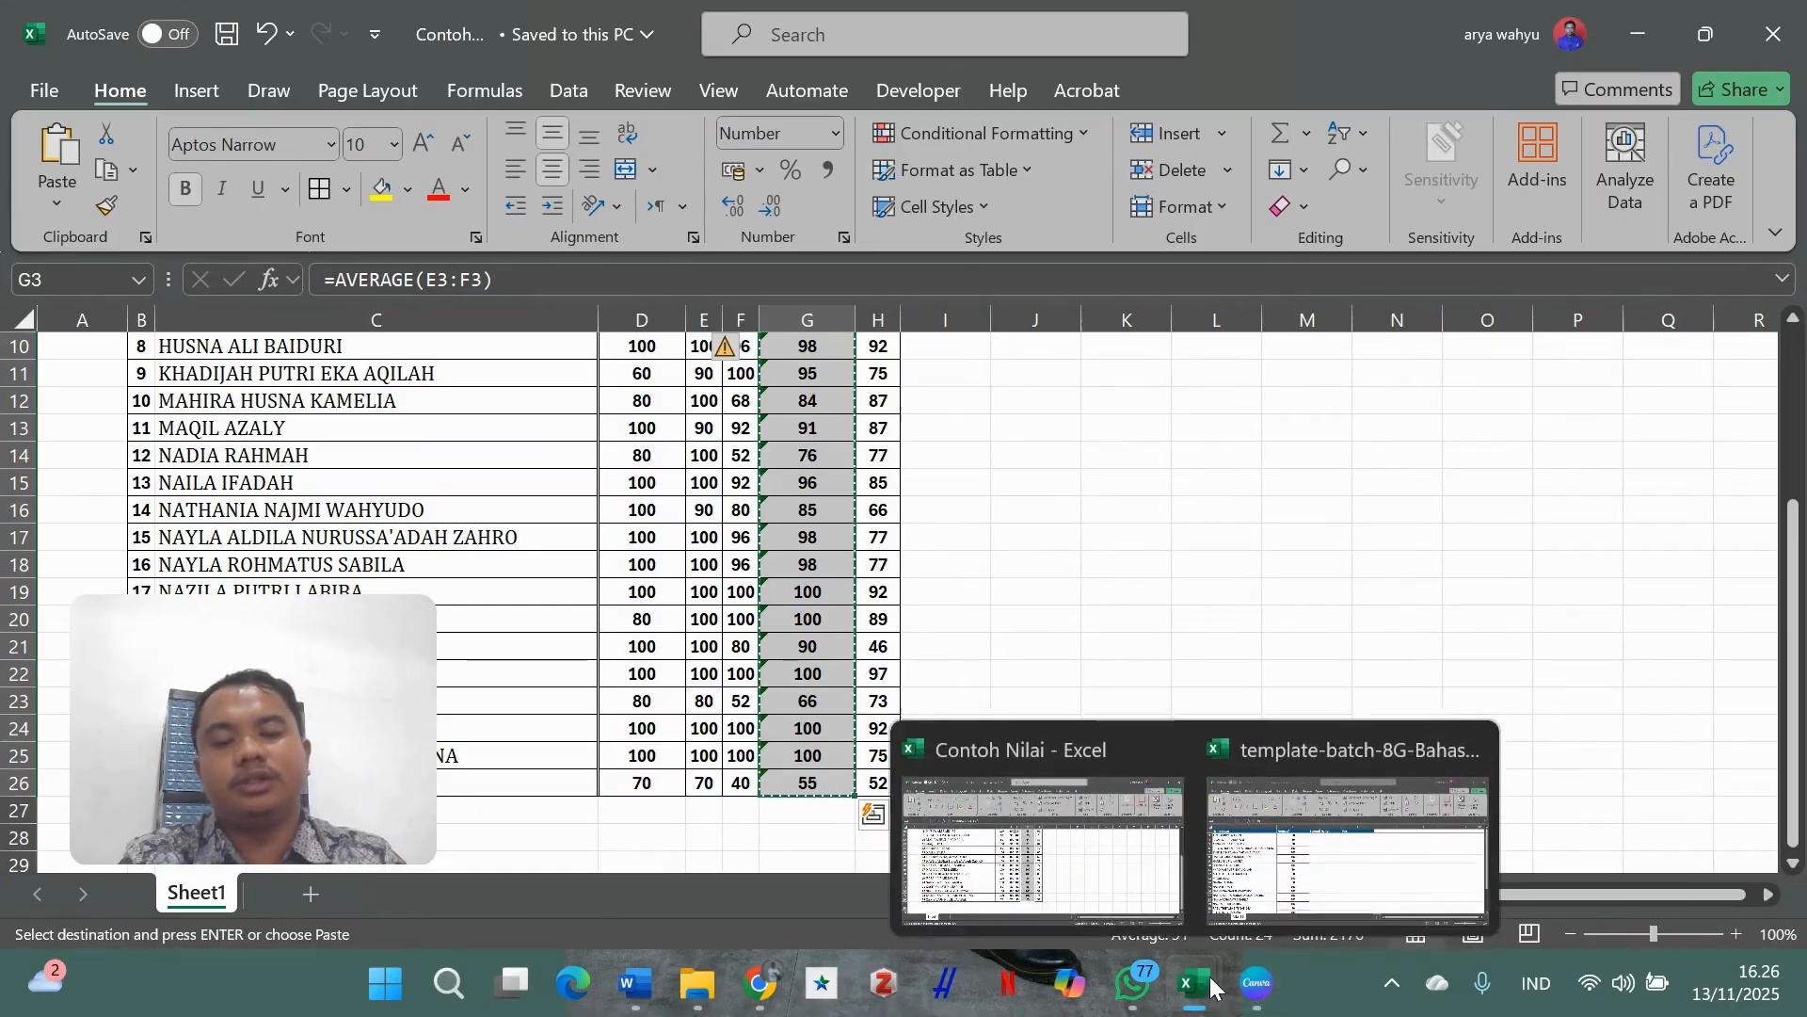
{"action": "left_click", "coordinate": [1347, 847]}
{"action": "left_click", "coordinate": [819, 354]}
{"action": "left_click", "coordinate": [817, 379]}
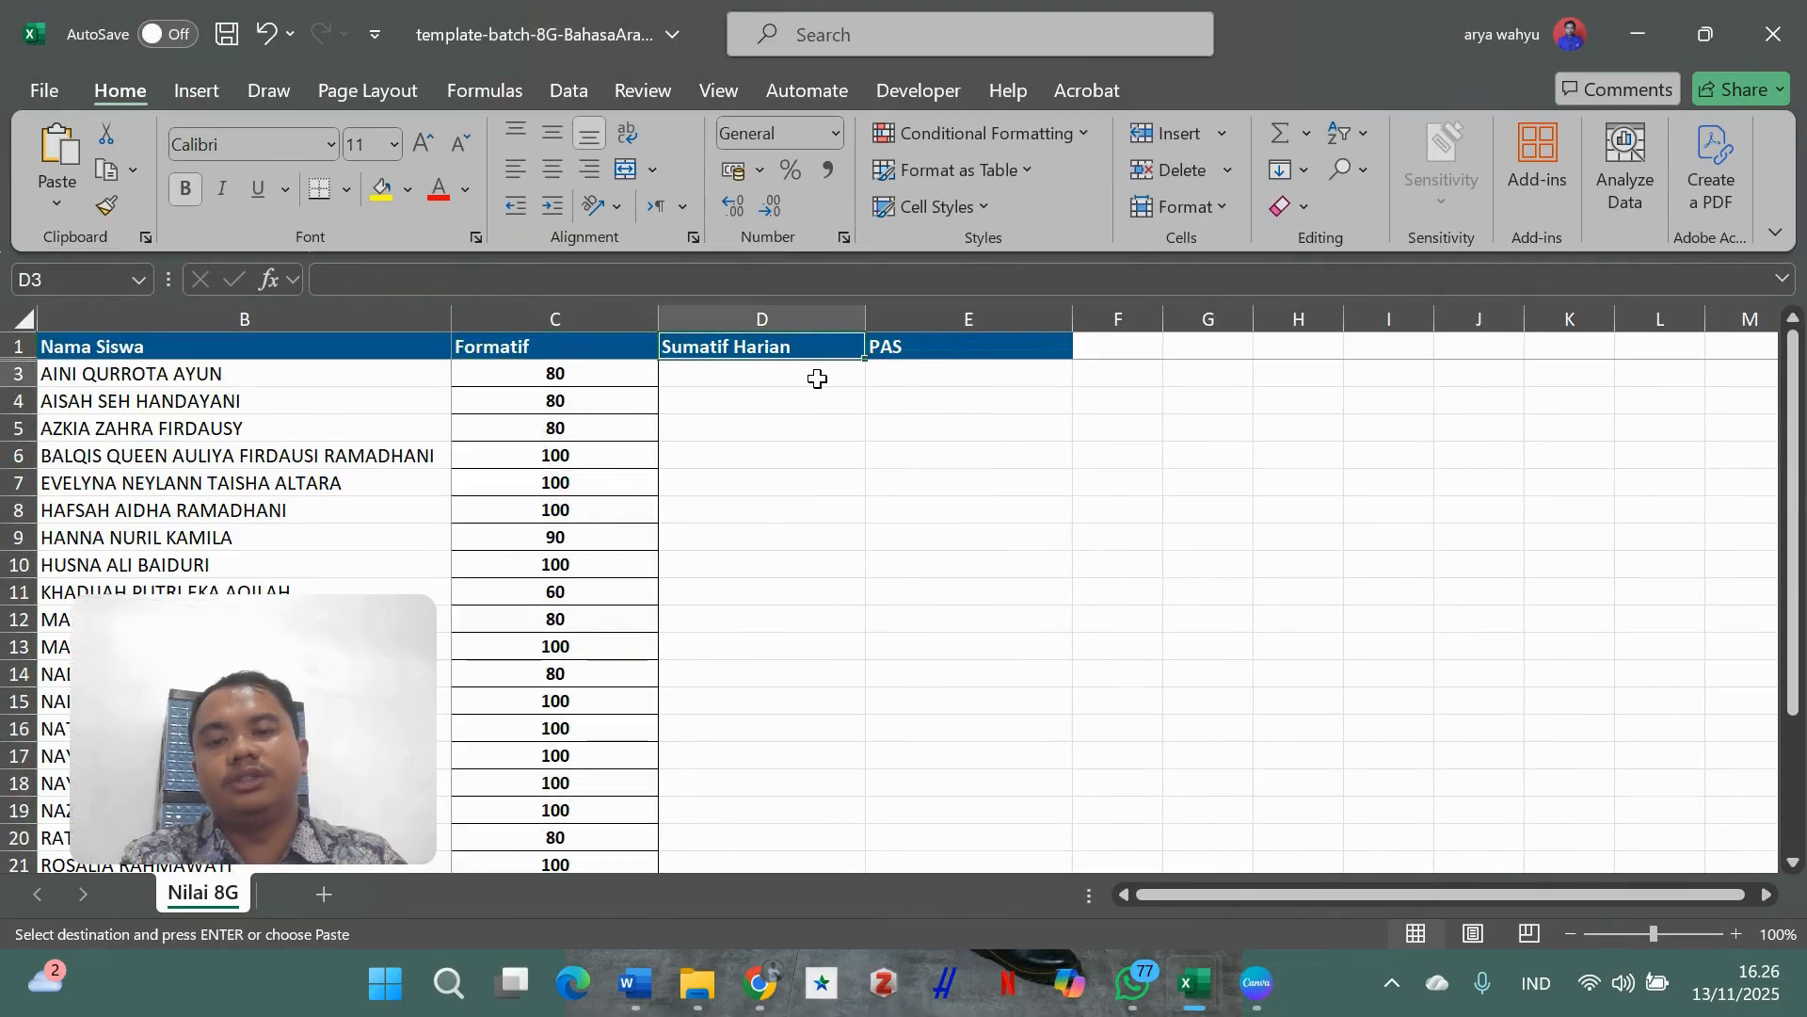
{"action": "right_click", "coordinate": [818, 379]}
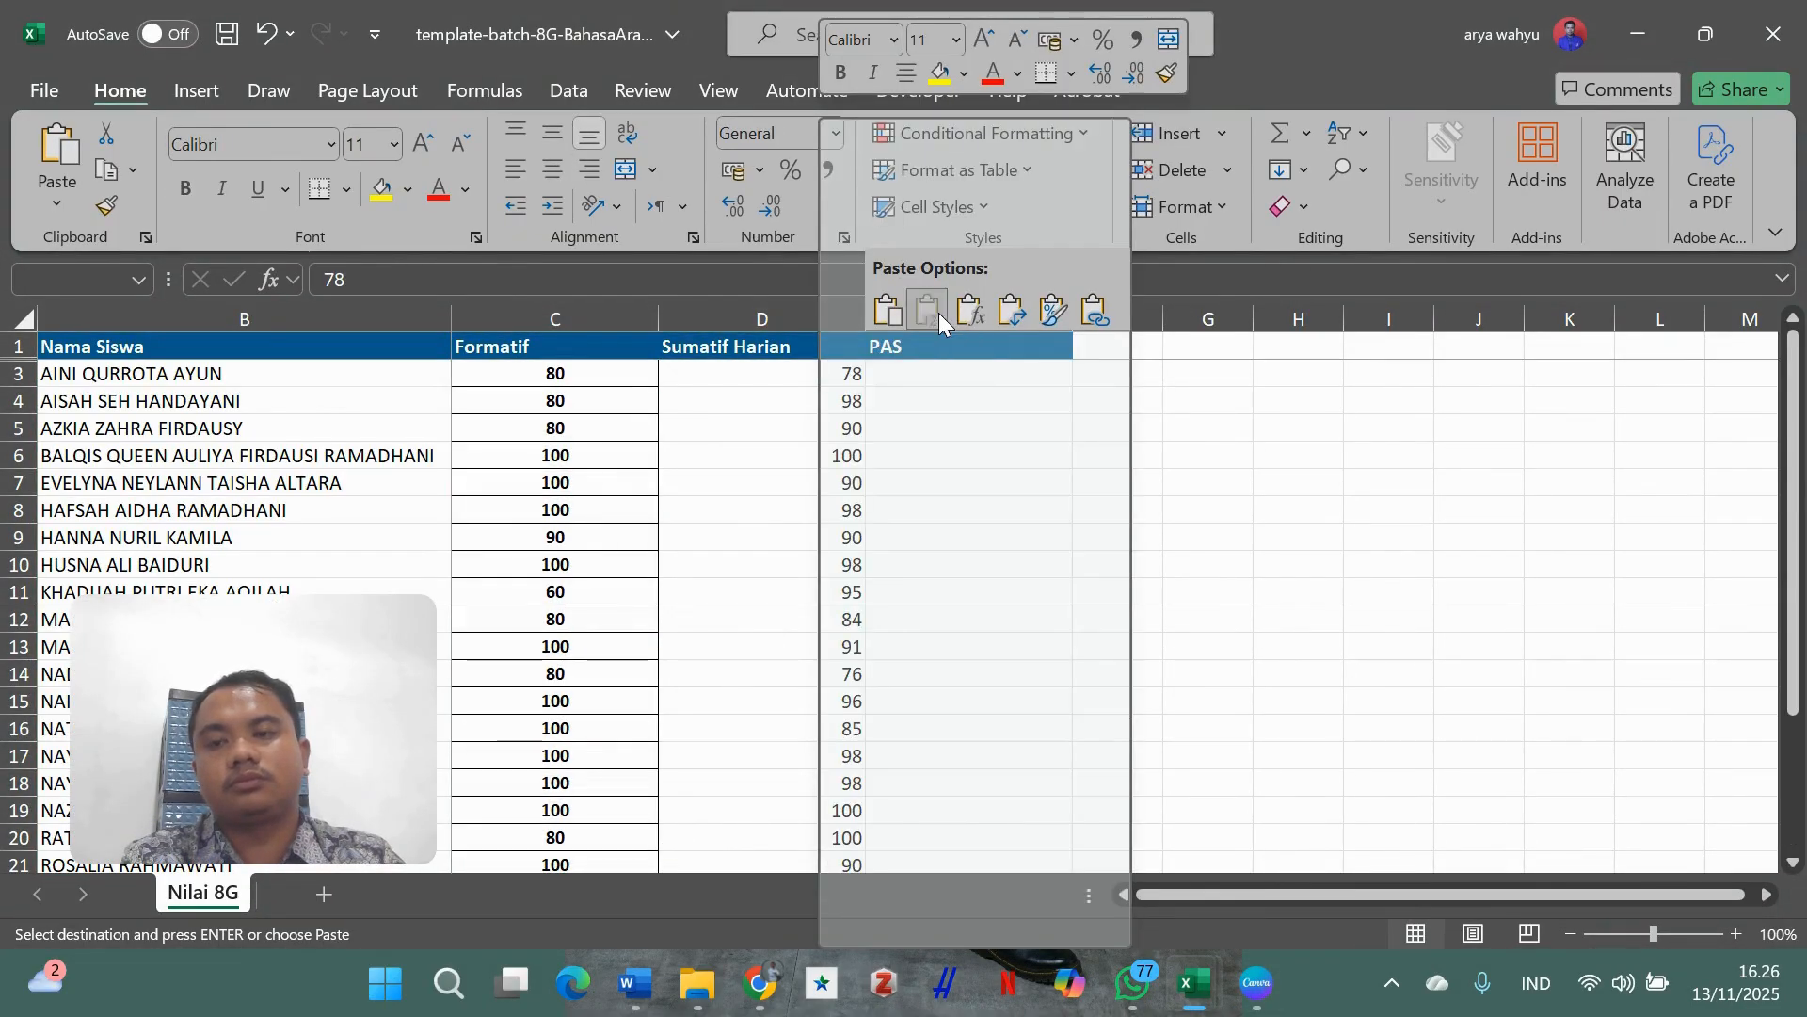
{"action": "left_click", "coordinate": [940, 313]}
- Paste the PAS scores as values into column E from E3, then save the template
{"action": "left_click", "coordinate": [946, 382]}
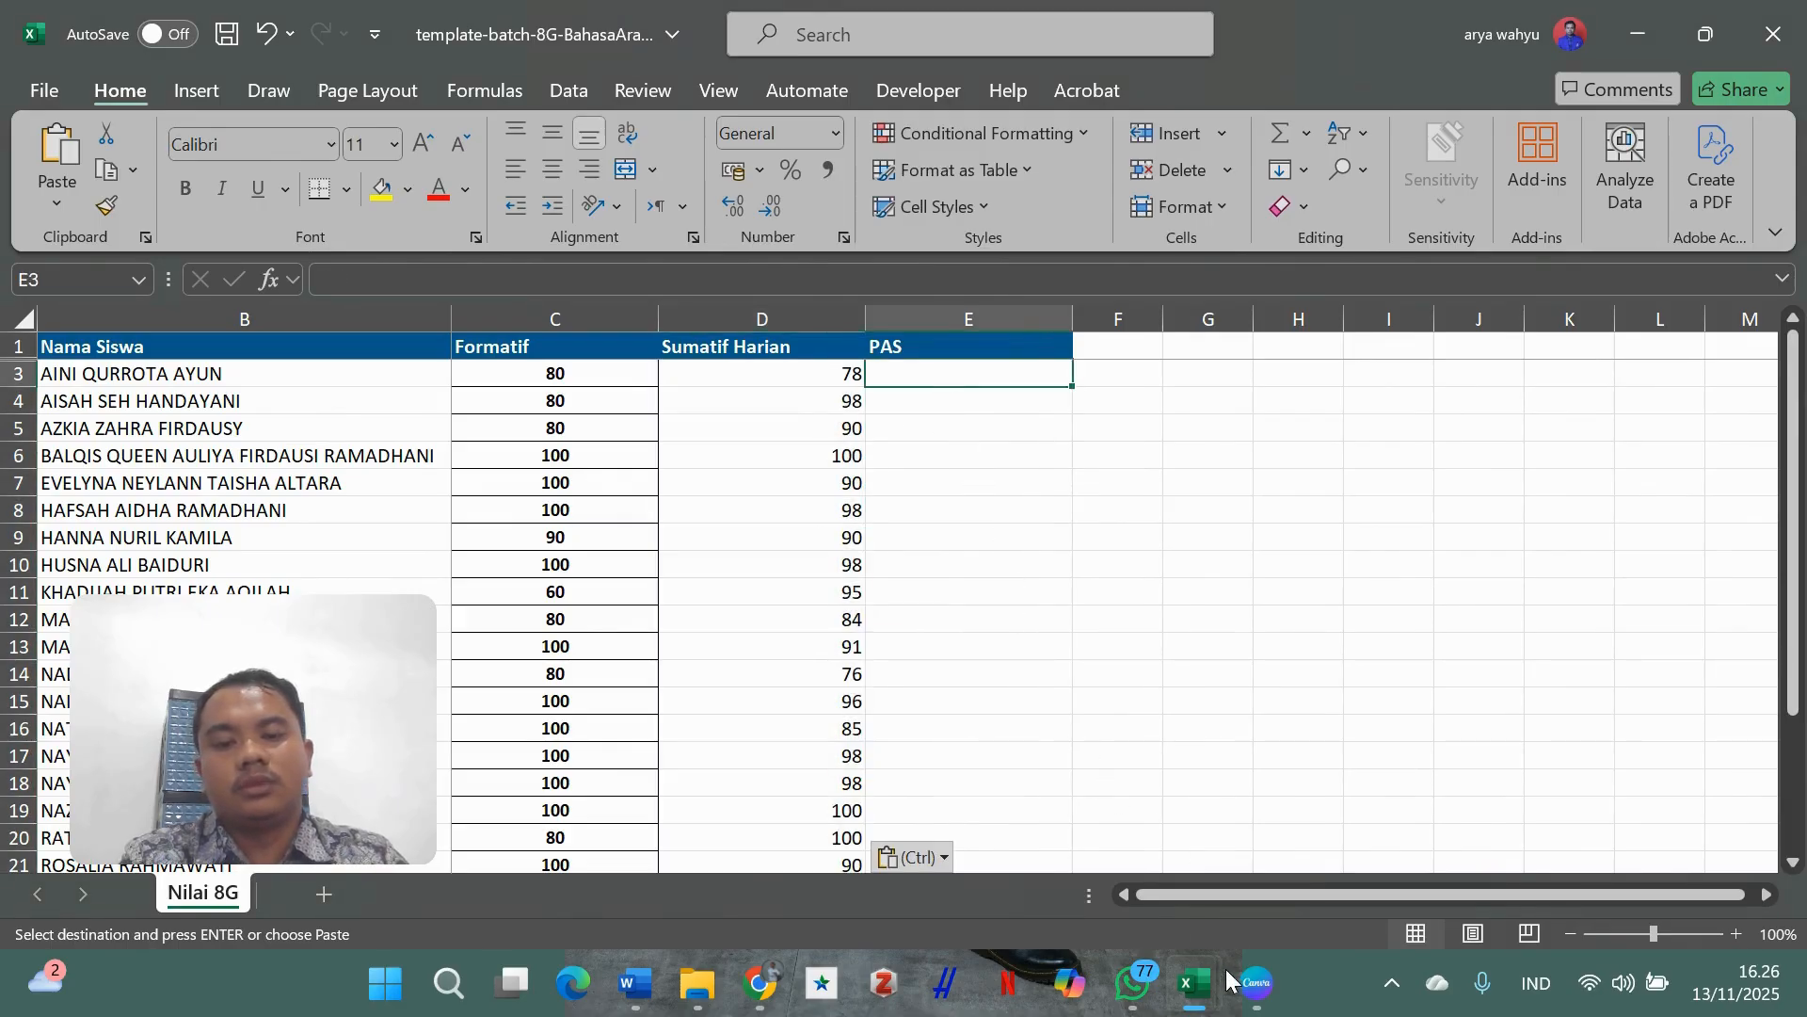
{"action": "mouse_move", "coordinate": [1205, 982]}
{"action": "left_click", "coordinate": [1036, 829]}
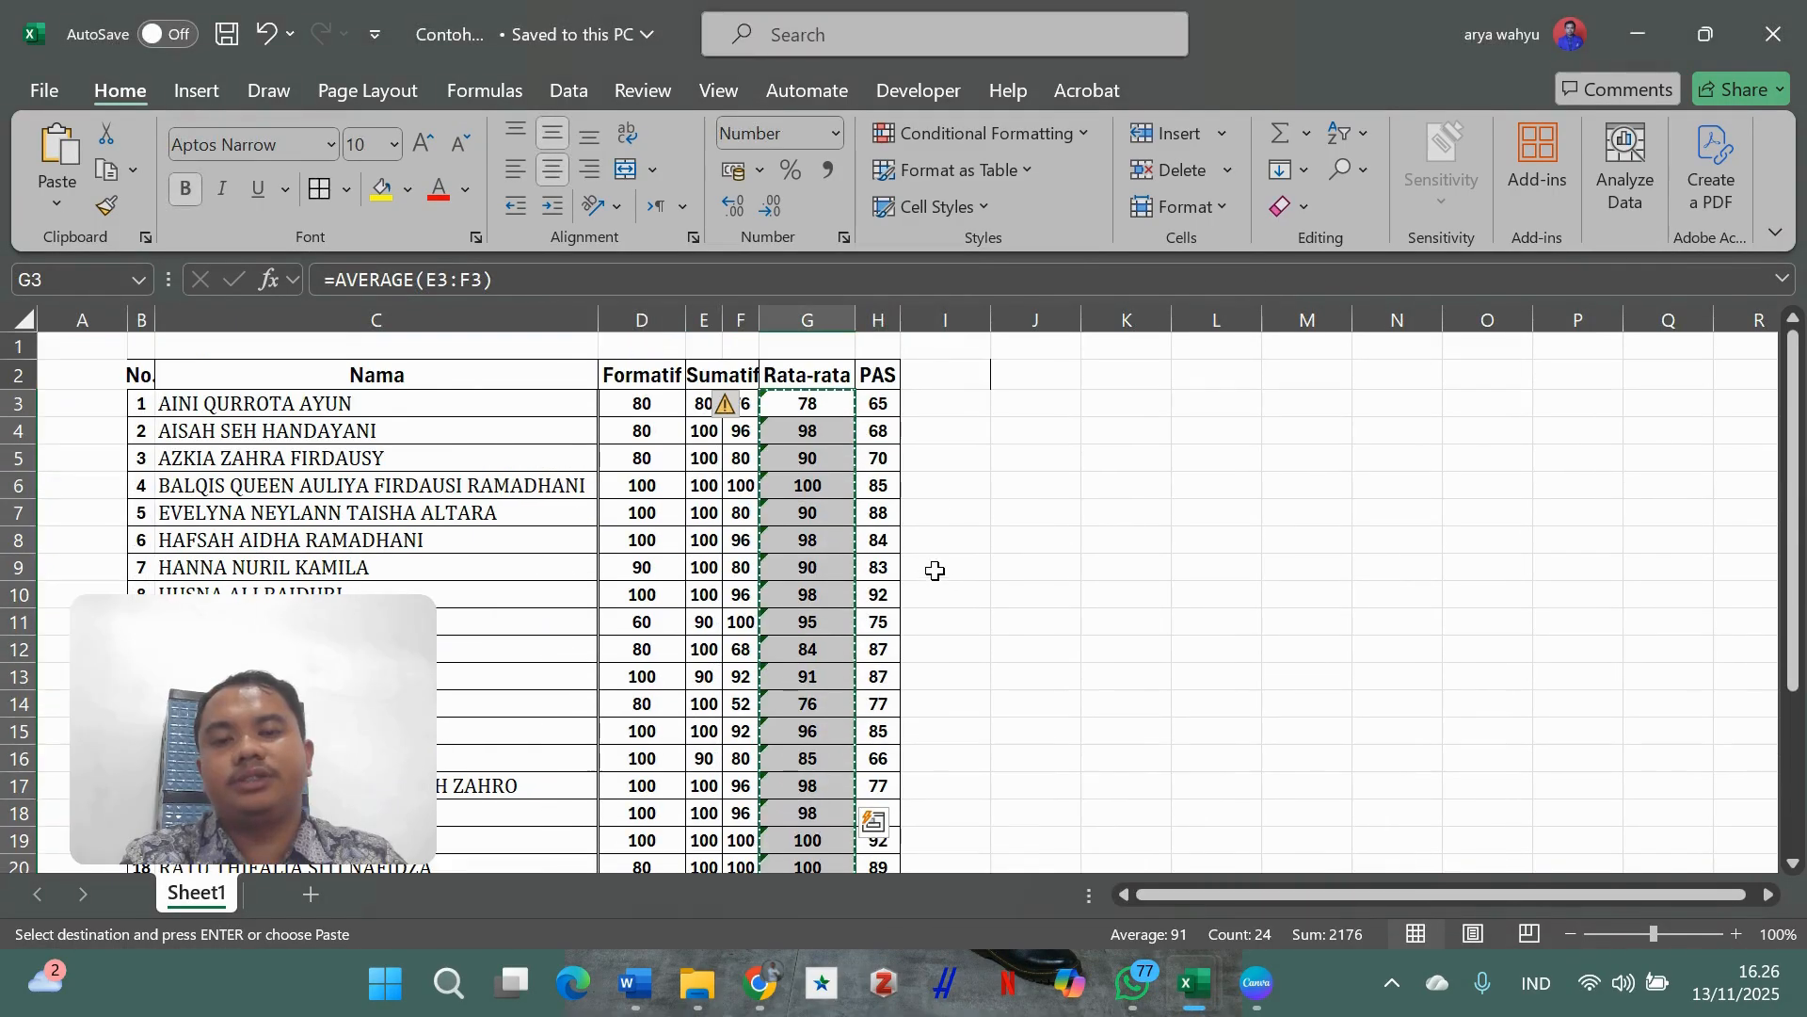
{"action": "left_click", "coordinate": [884, 405]}
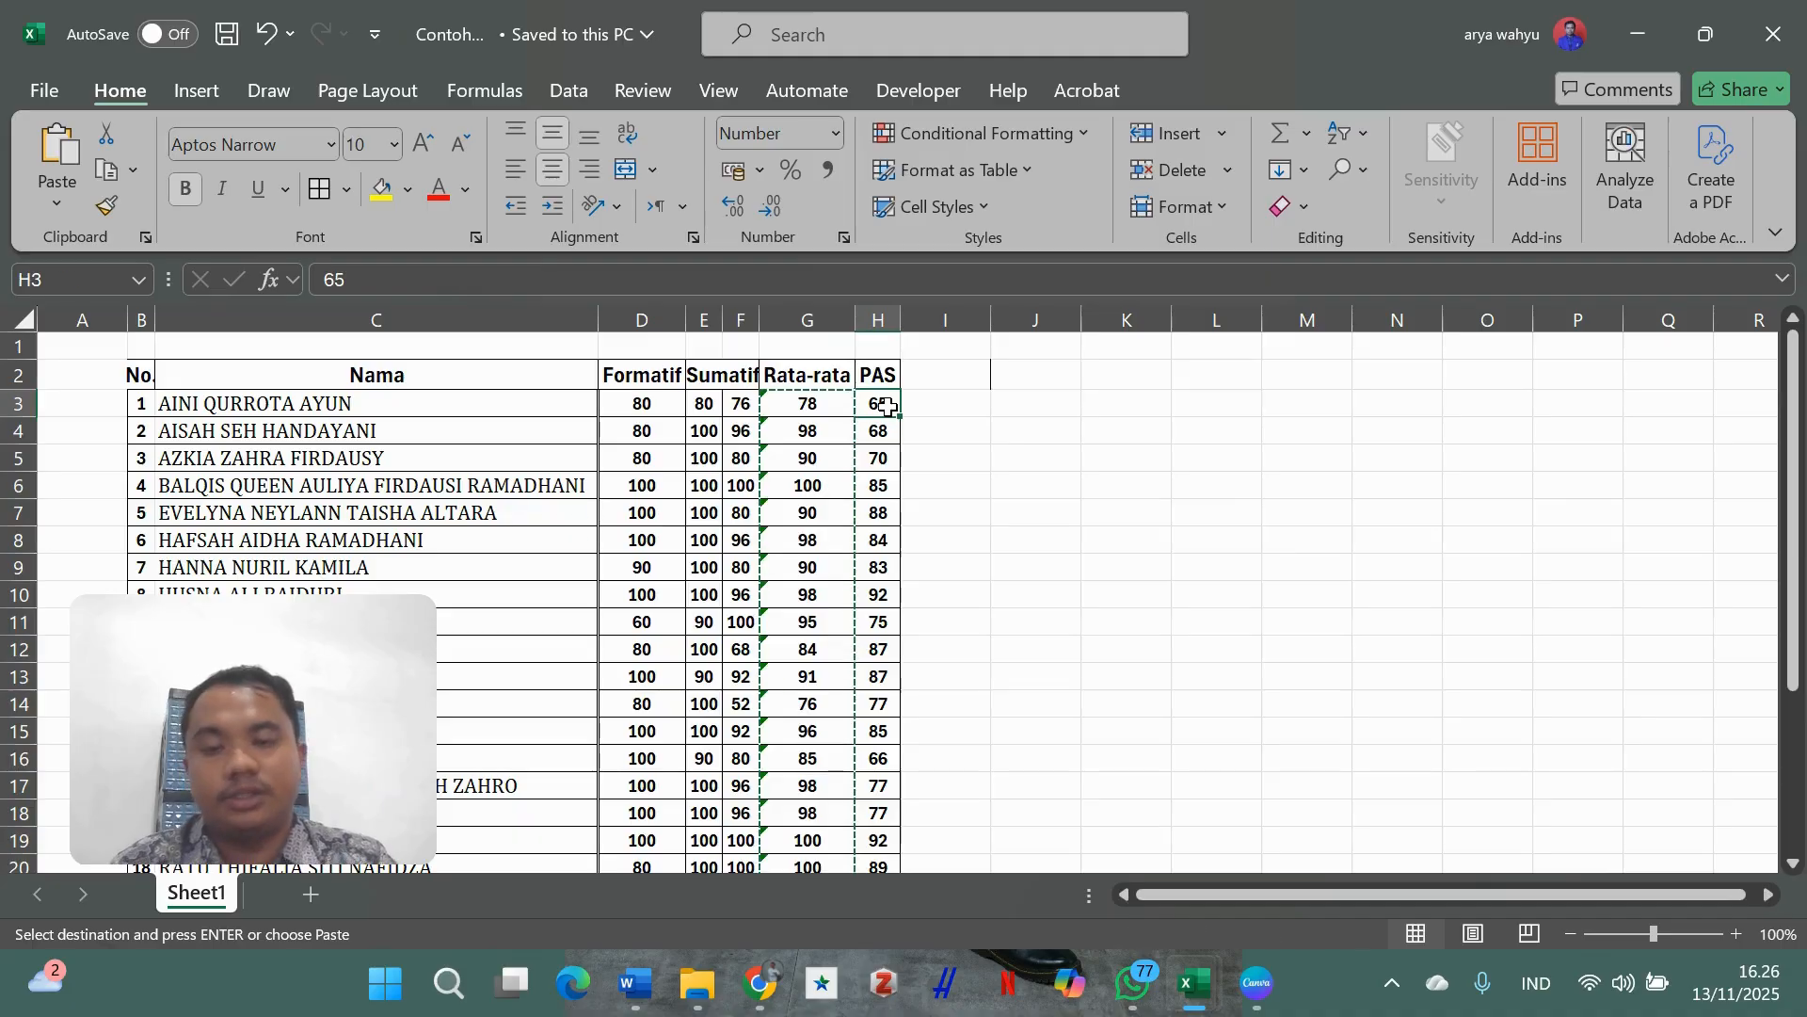
{"action": "key", "text": "shift+Down"}
{"action": "key", "text": "shift+Down"}
{"action": "key", "text": "shift+Down"}
{"action": "key", "text": "shift+Down"}
{"action": "key", "text": "shift+Down"}
{"action": "key", "text": "shift+Down"}
{"action": "key", "text": "shift+Down"}
{"action": "key", "text": "shift+Down"}
{"action": "key", "text": "shift+Down"}
{"action": "key", "text": "shift+Down"}
{"action": "key", "text": "shift+Down"}
{"action": "key", "text": "shift+Down"}
{"action": "key", "text": "shift+Down"}
{"action": "key", "text": "shift+Down"}
{"action": "key", "text": "shift+Down"}
{"action": "key", "text": "shift+Down"}
{"action": "key", "text": "shift+Down"}
{"action": "key", "text": "shift+Down"}
{"action": "key", "text": "shift+Down"}
{"action": "key", "text": "shift+Down"}
{"action": "key", "text": "shift+Up"}
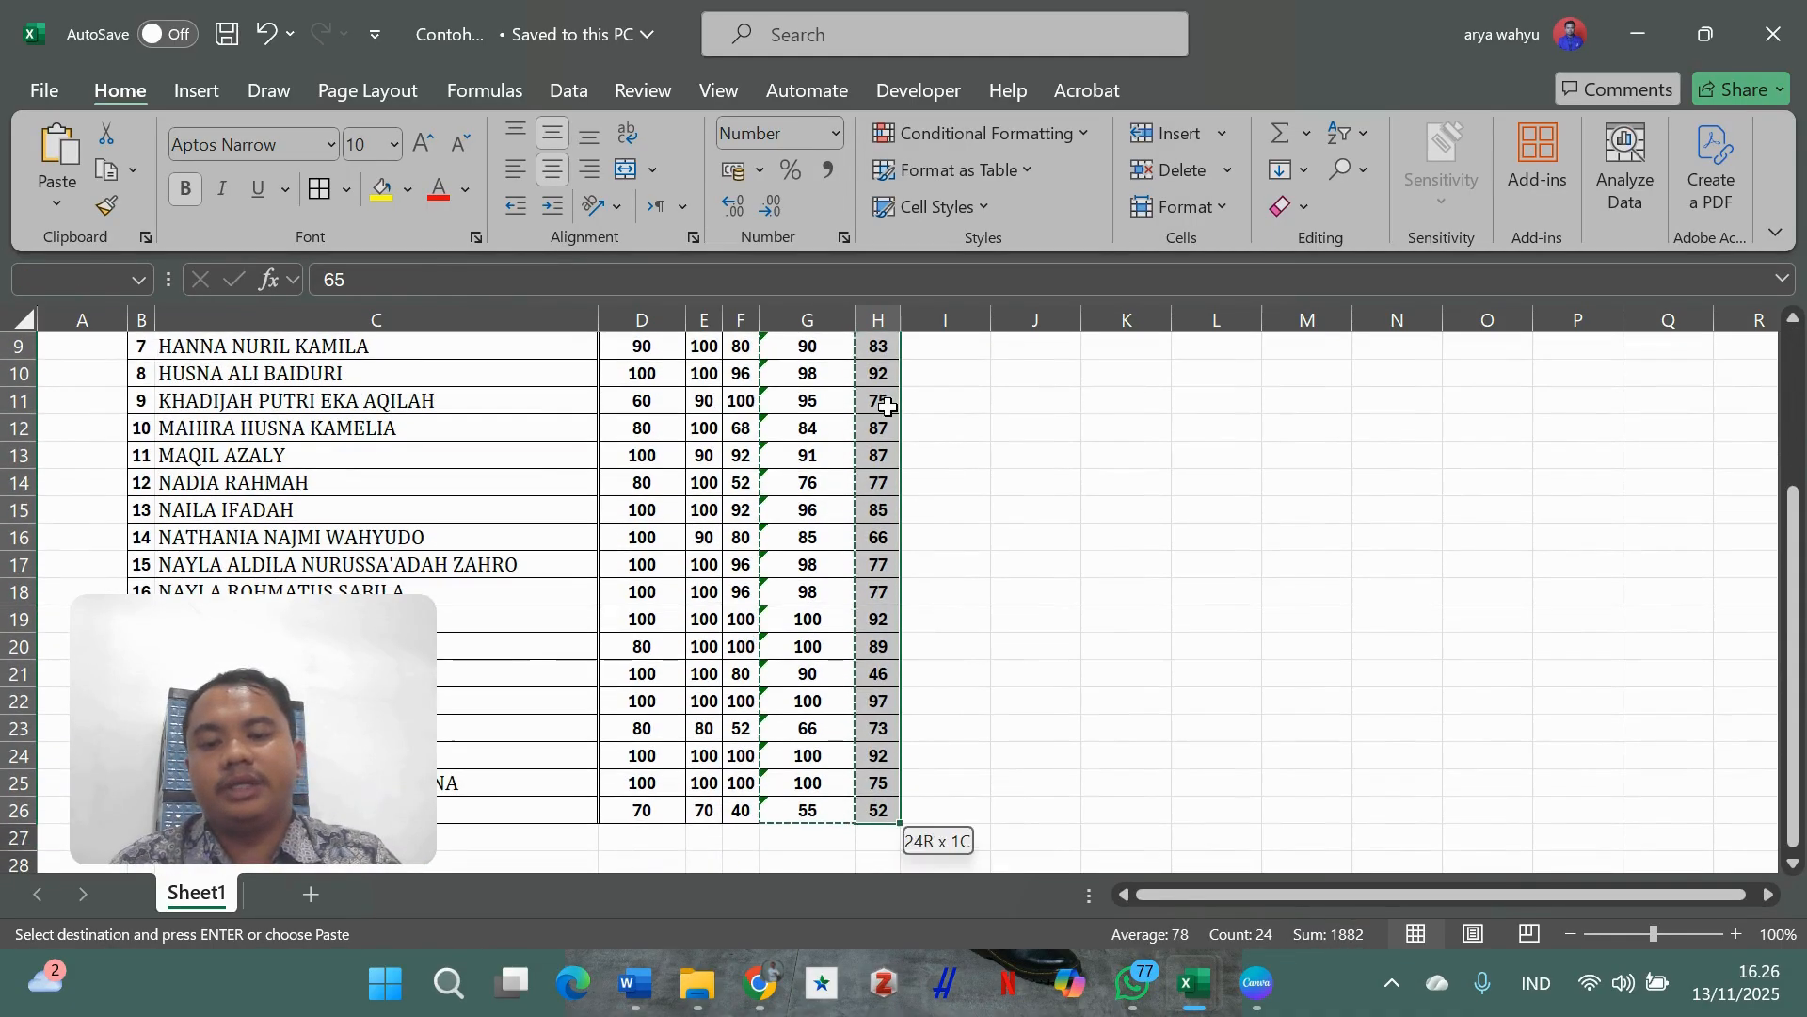
{"action": "key", "text": "ctrl+c"}
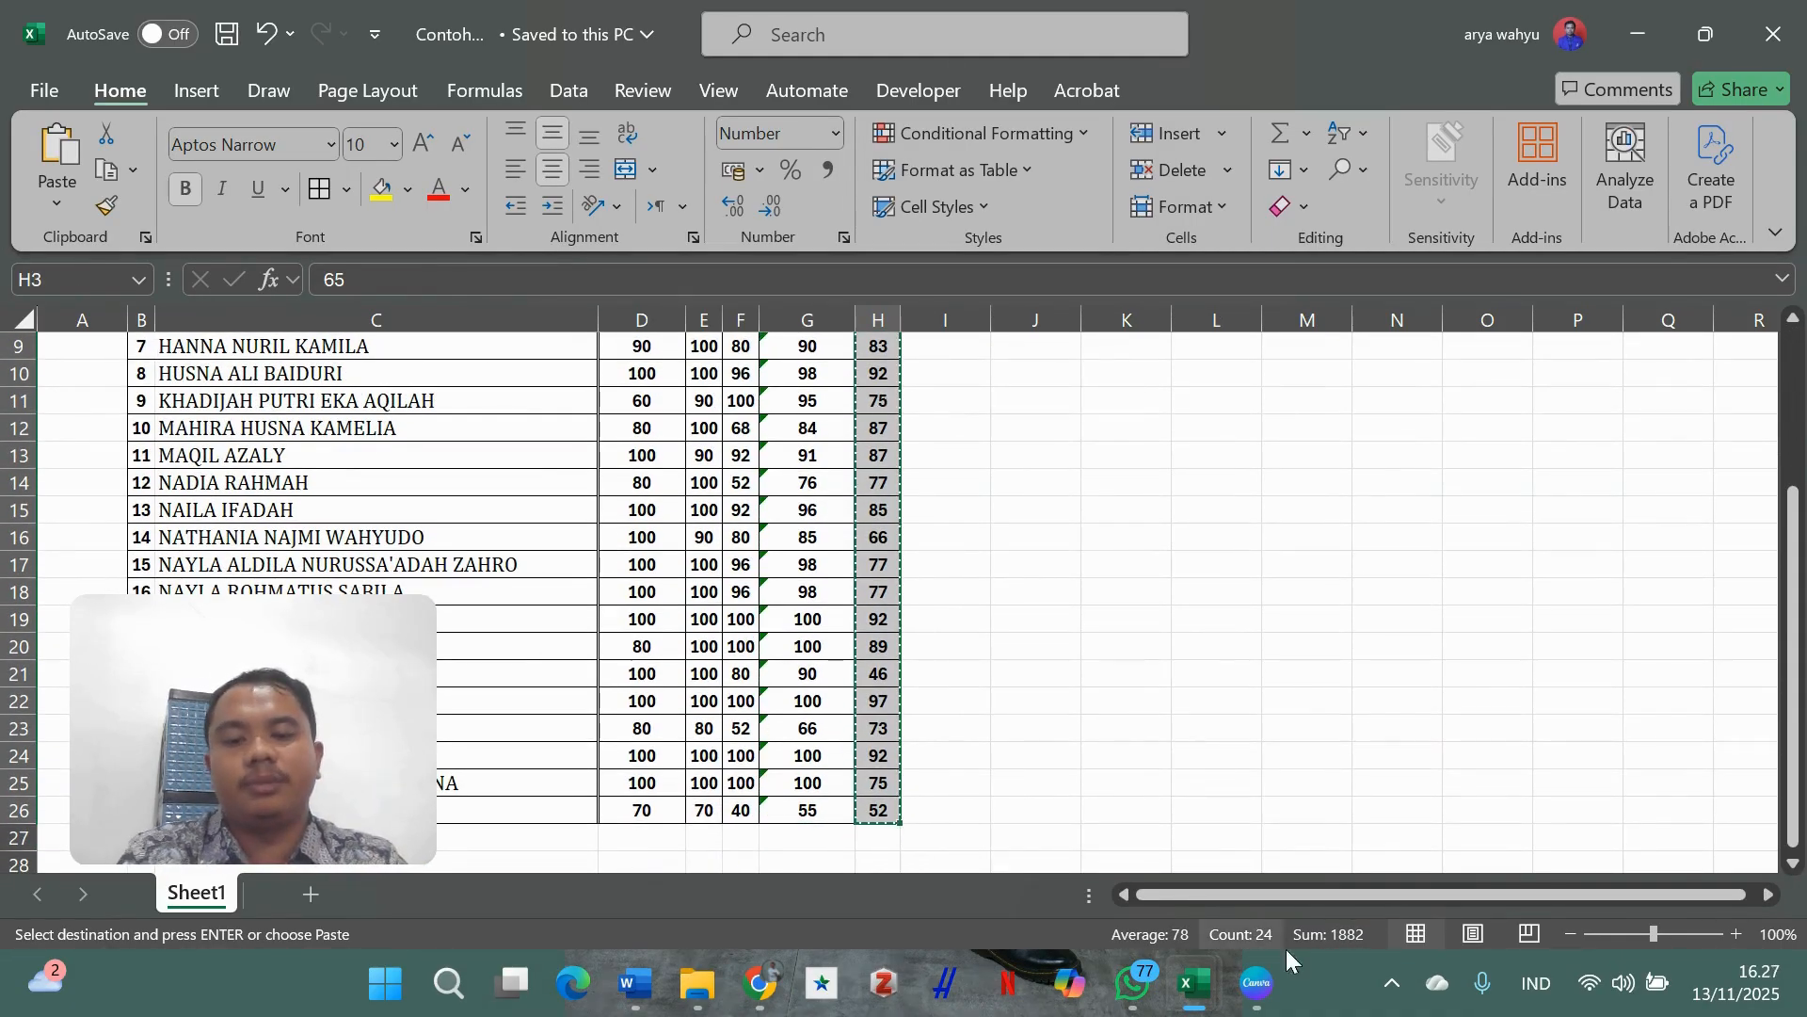
{"action": "mouse_move", "coordinate": [1194, 984]}
{"action": "left_click", "coordinate": [1297, 833]}
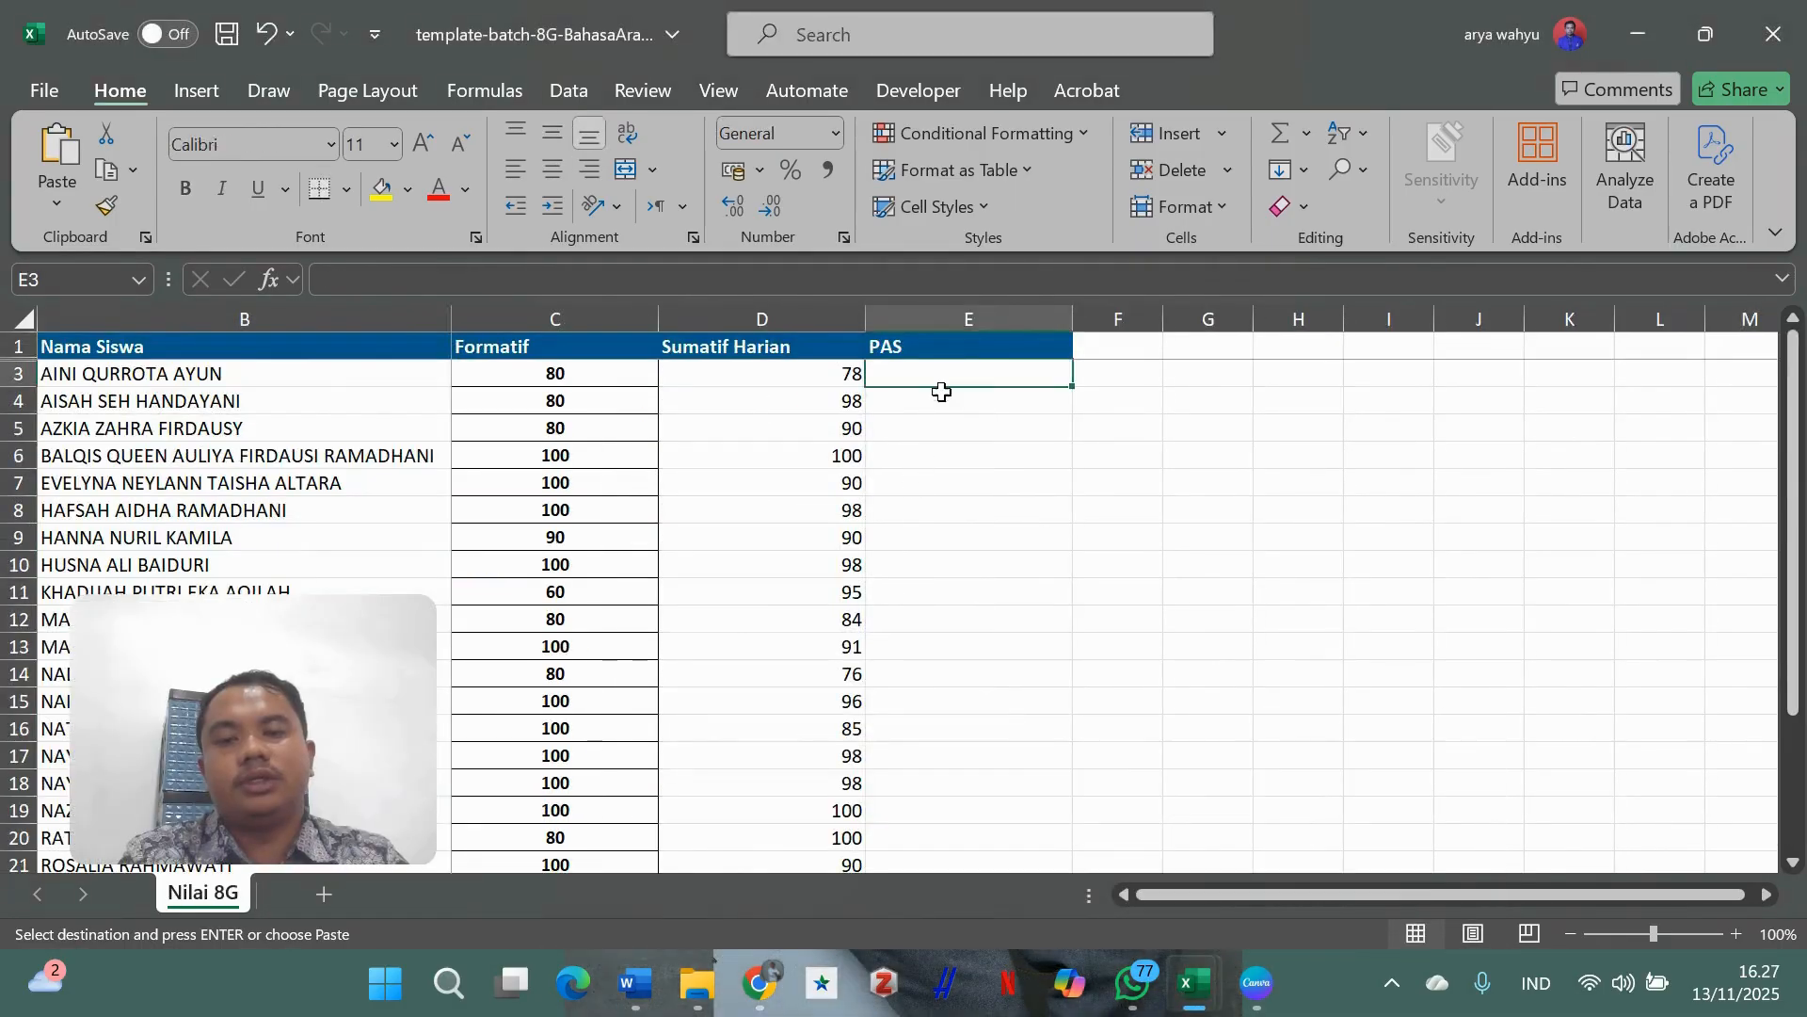
{"action": "right_click", "coordinate": [964, 376]}
{"action": "left_click", "coordinate": [1091, 317]}
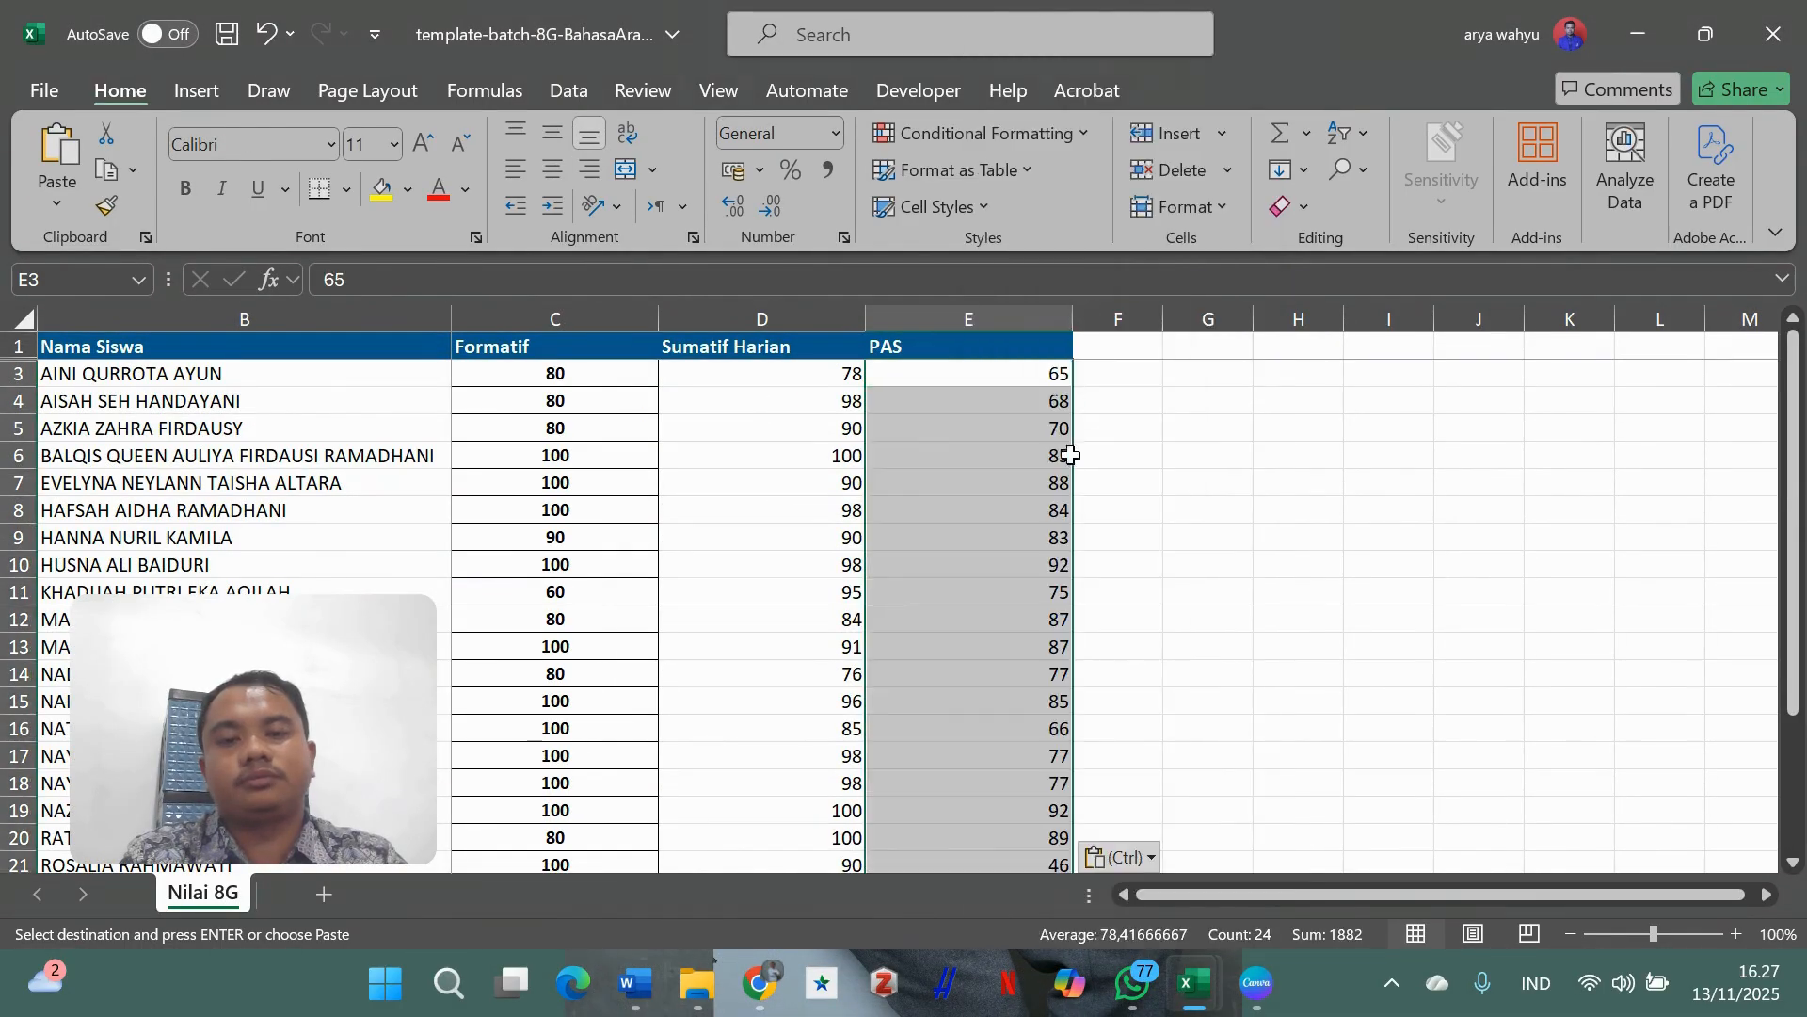
{"action": "left_click", "coordinate": [1209, 546]}
{"action": "left_click", "coordinate": [226, 40]}
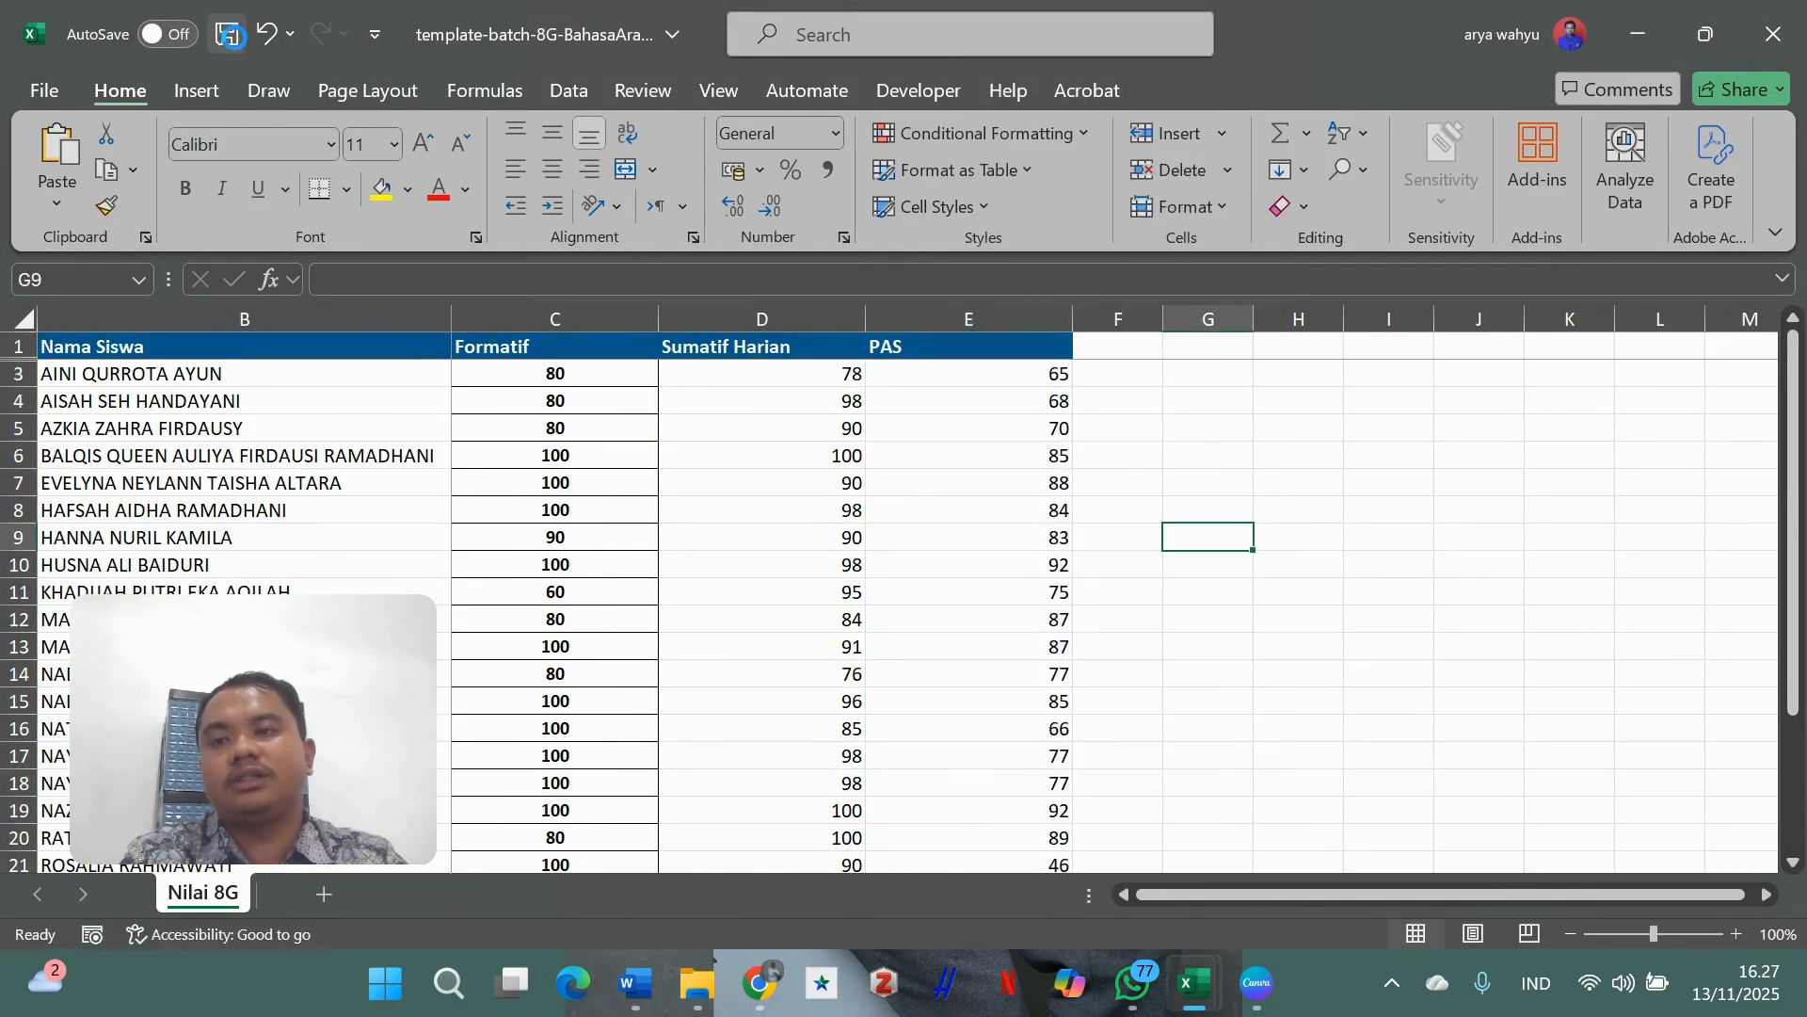
- Close the filled template in Excel and return to Rapor Digital
{"action": "left_click", "coordinate": [1773, 34]}
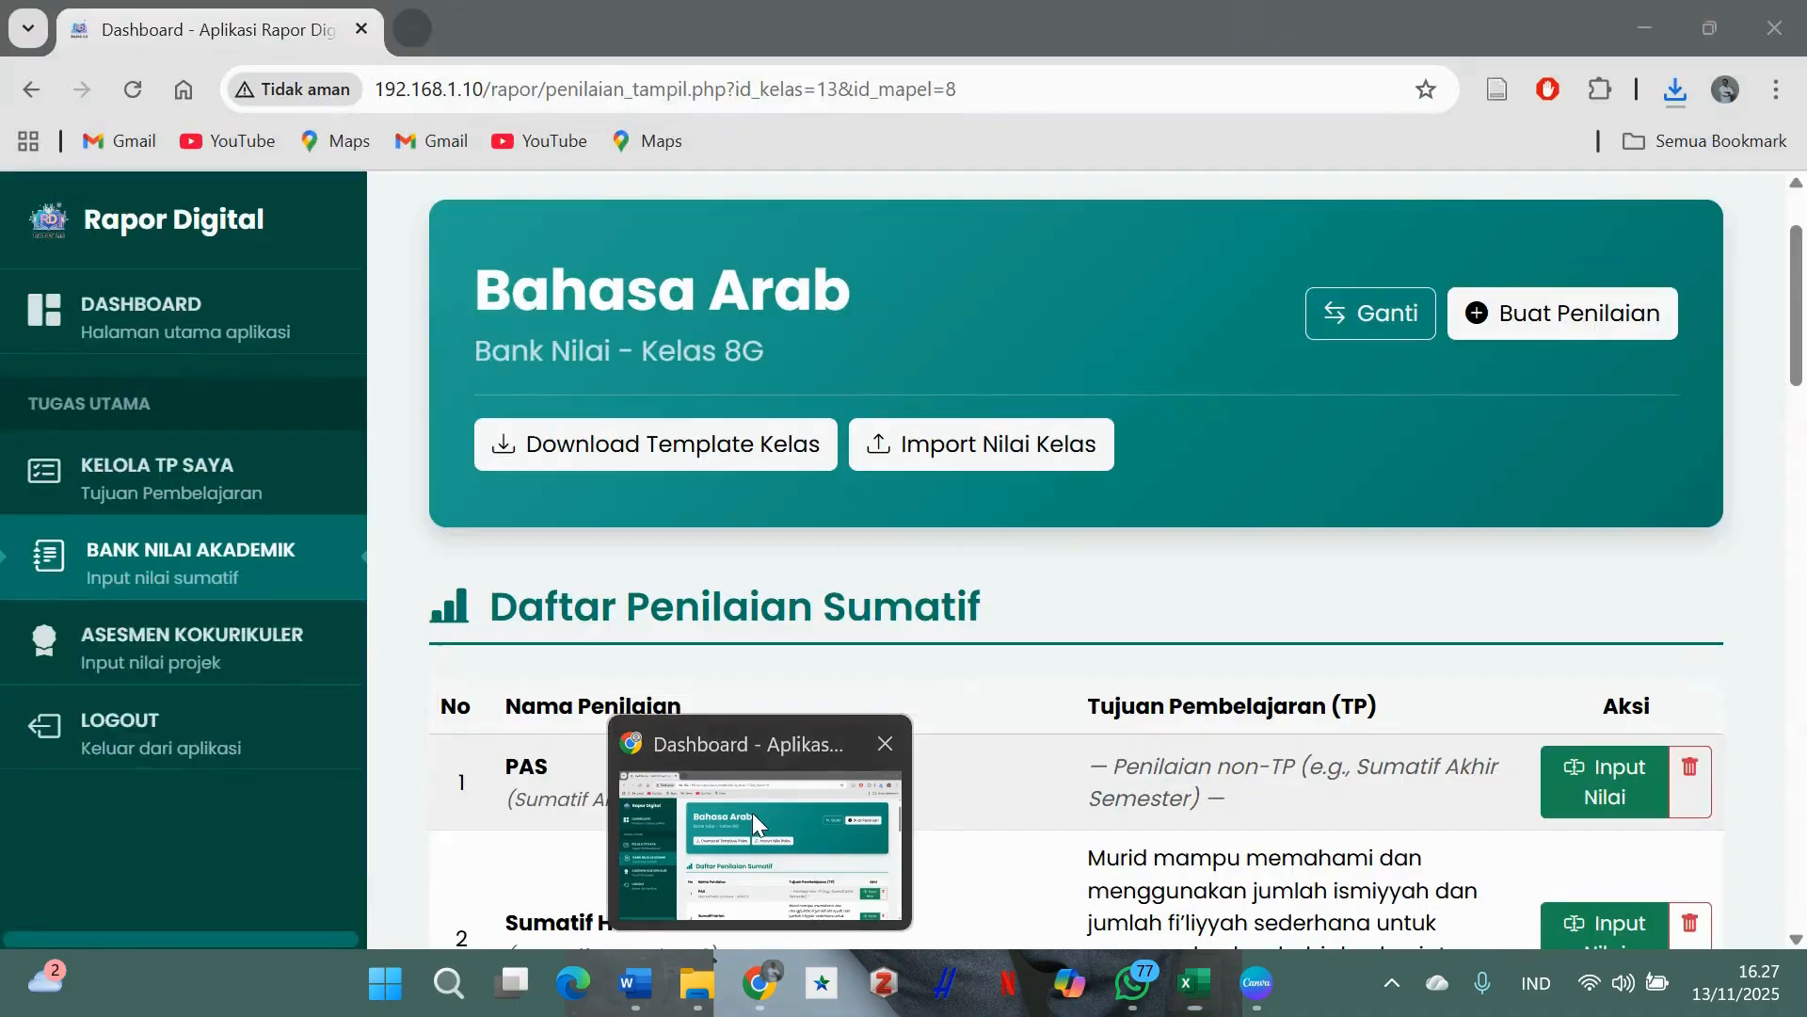
{"action": "left_click", "coordinate": [753, 811]}
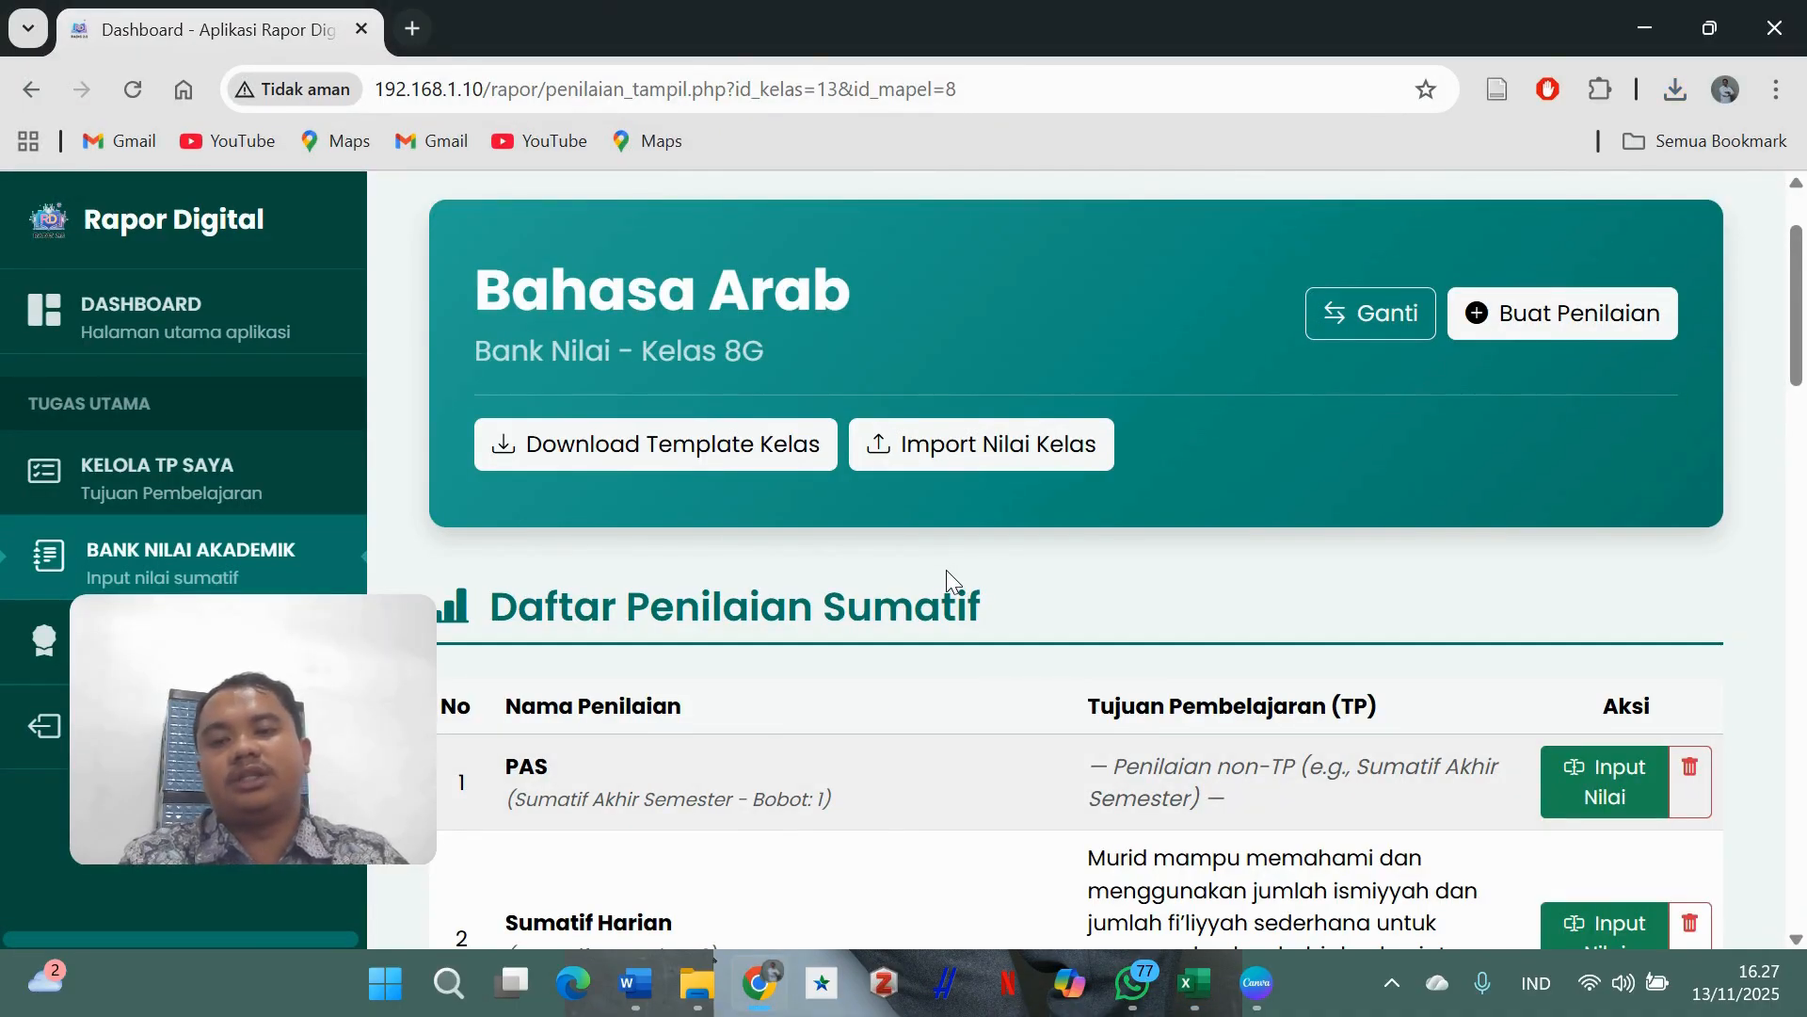
{"action": "scroll", "coordinate": [946, 568], "scroll_direction": "down", "scroll_amount": 5}
{"action": "scroll", "coordinate": [970, 484], "scroll_direction": "up", "scroll_amount": 5}
- Import template-batch-8G-BahasaArab (1).xlsx through Import Nilai Kelas and dismiss the notification
{"action": "left_click", "coordinate": [980, 463]}
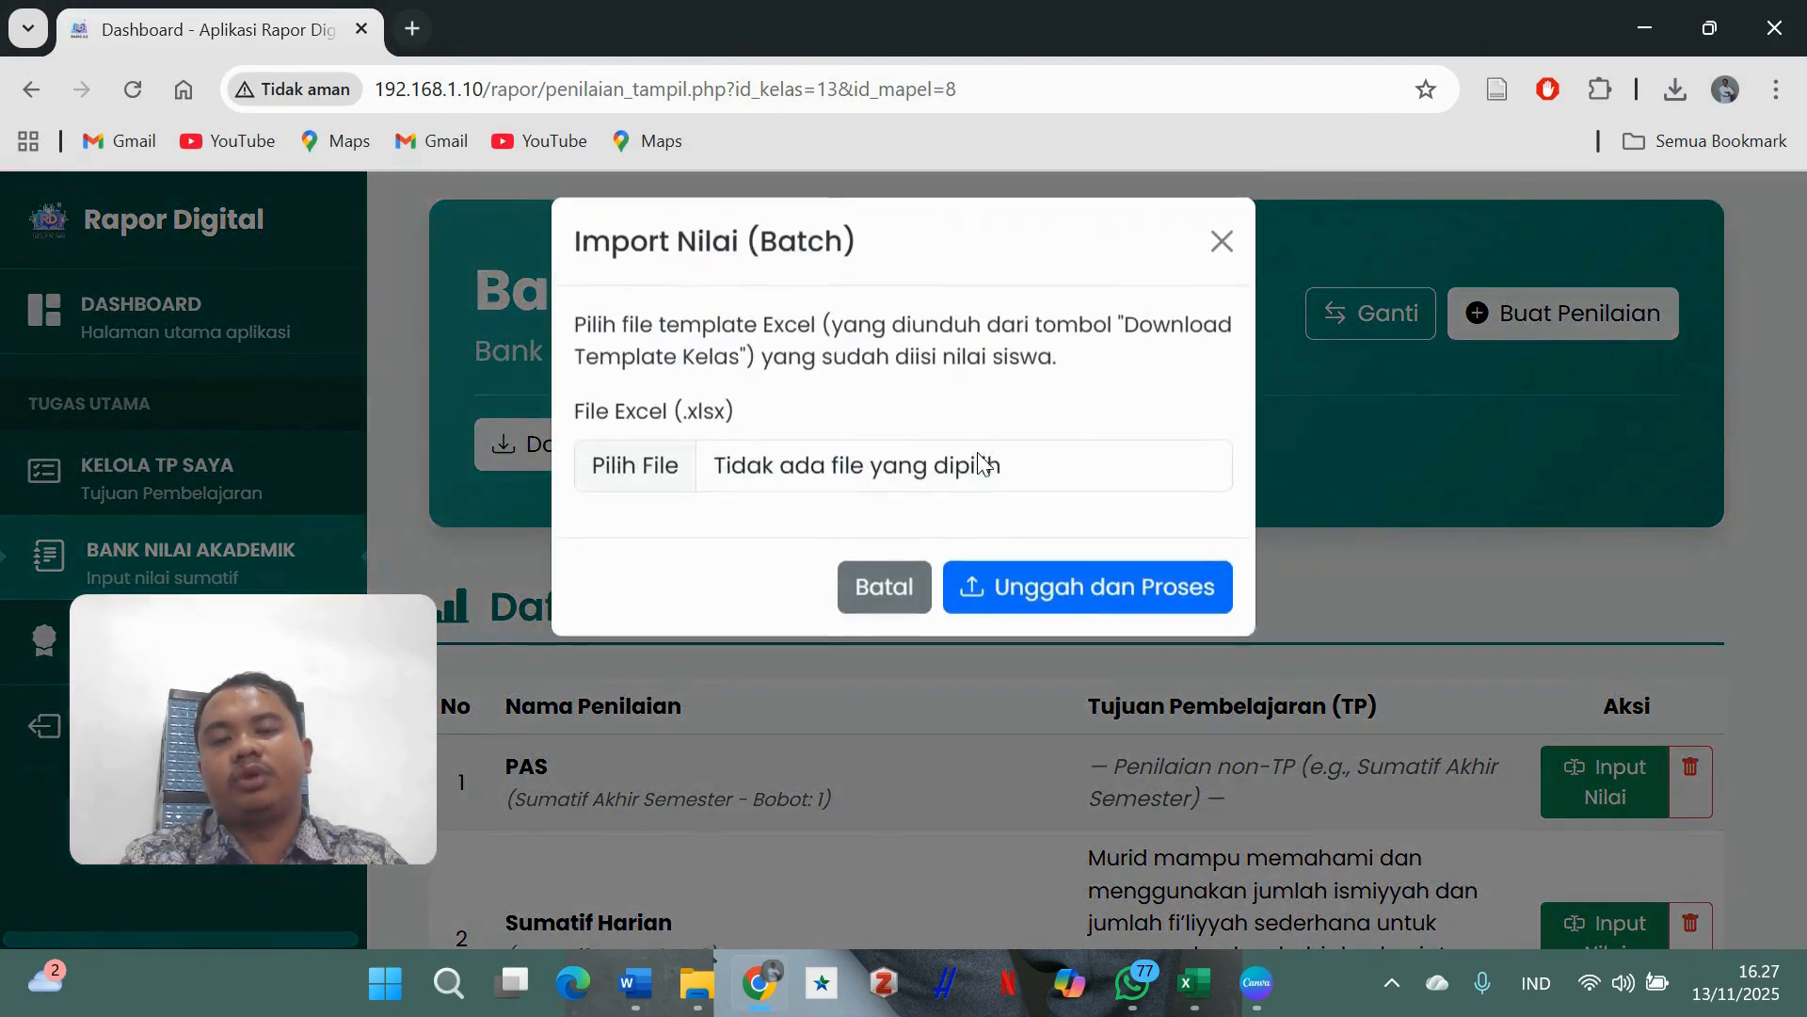
{"action": "left_click", "coordinate": [666, 484]}
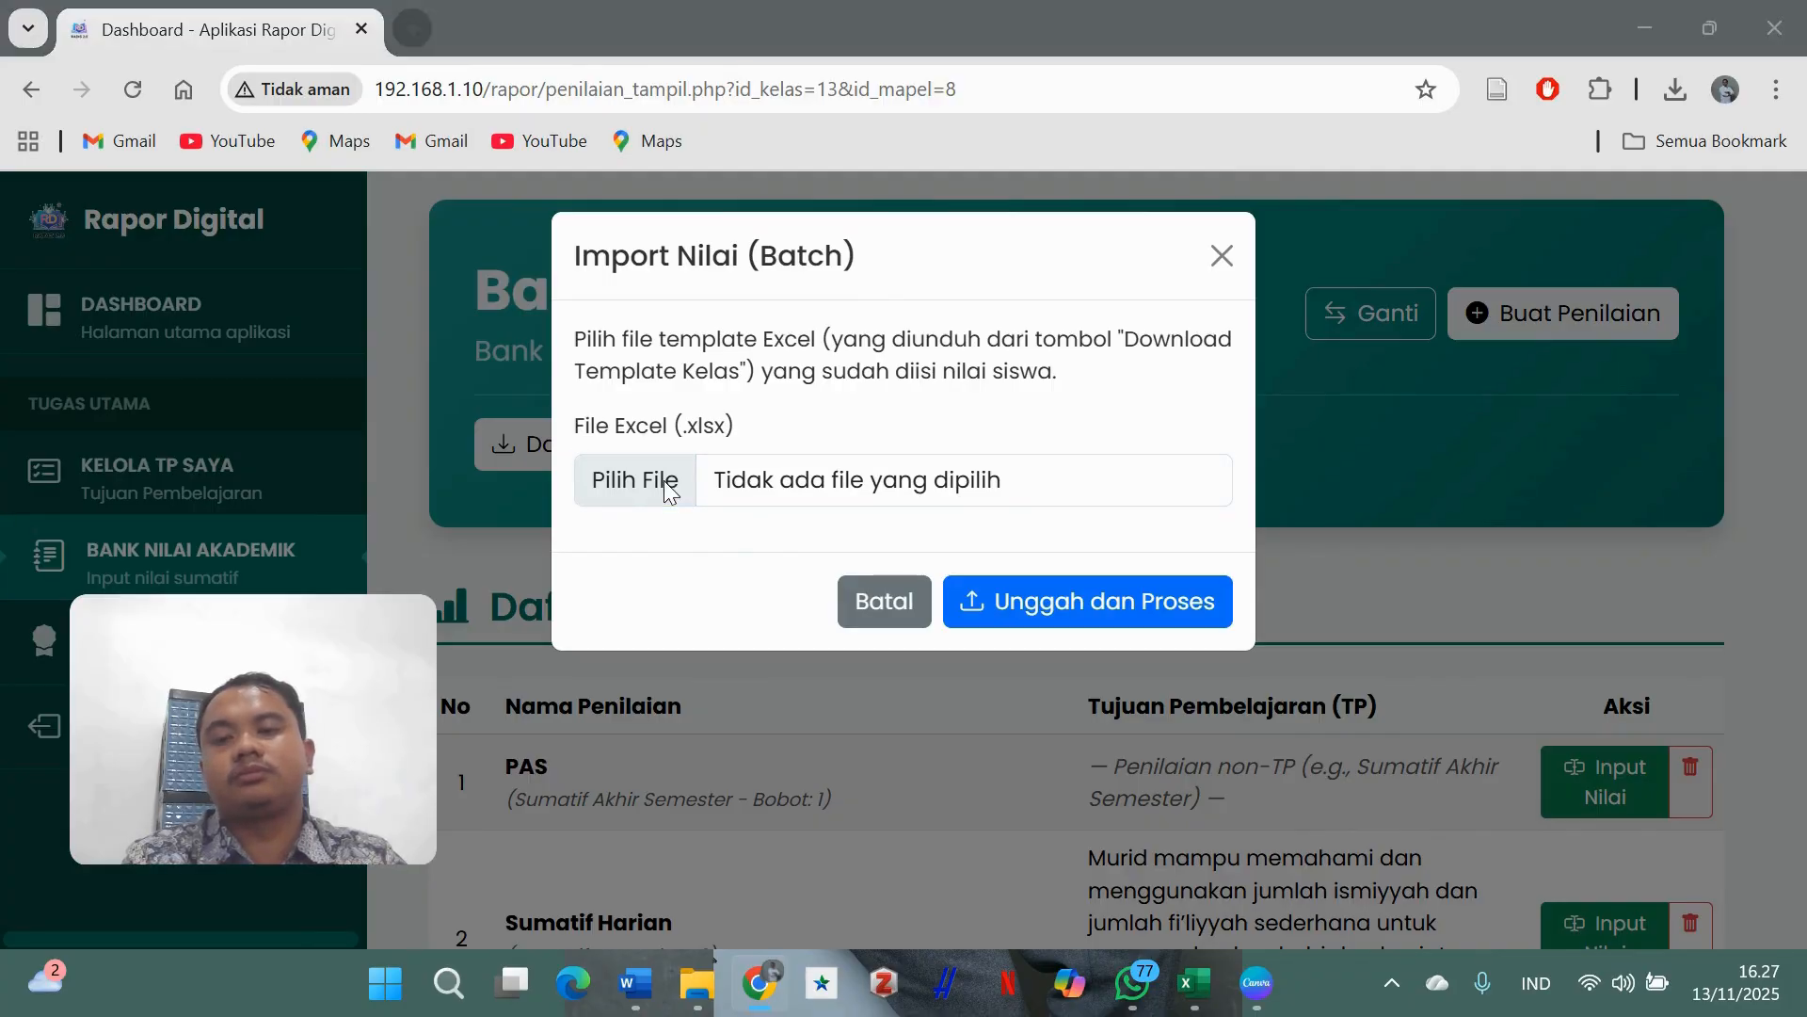
{"action": "left_click", "coordinate": [511, 251]}
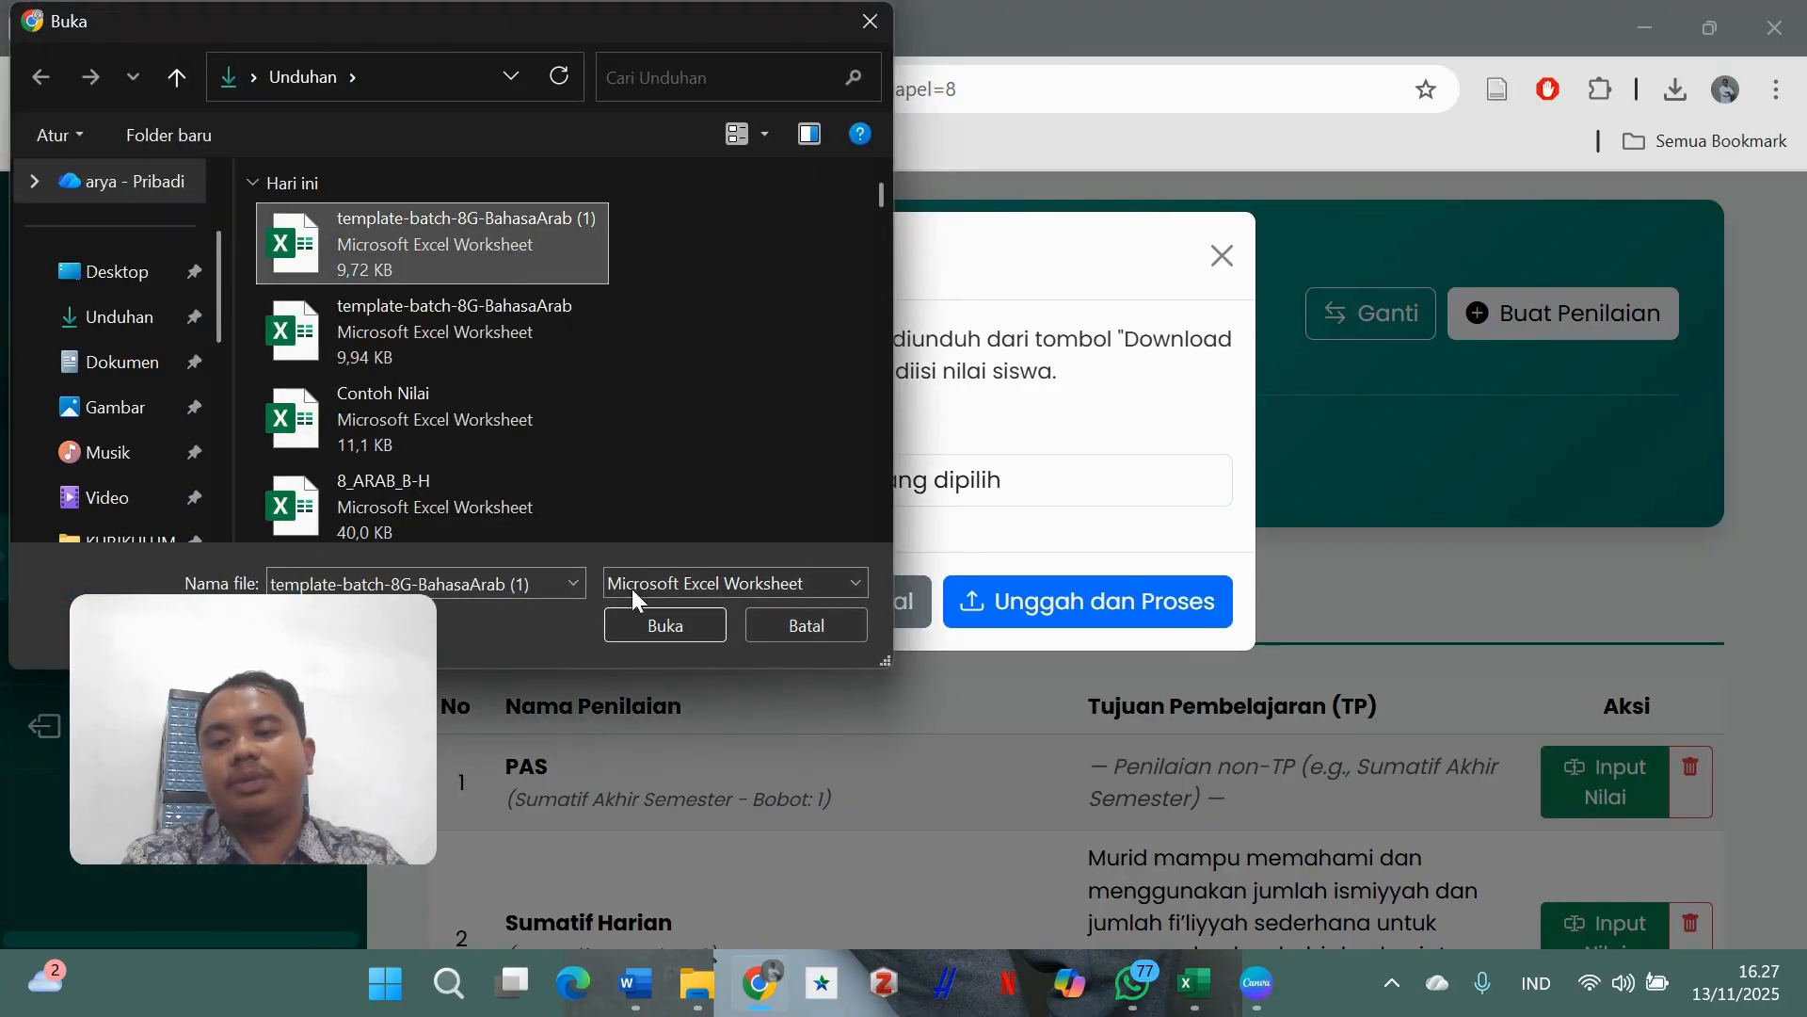
{"action": "left_click", "coordinate": [664, 626]}
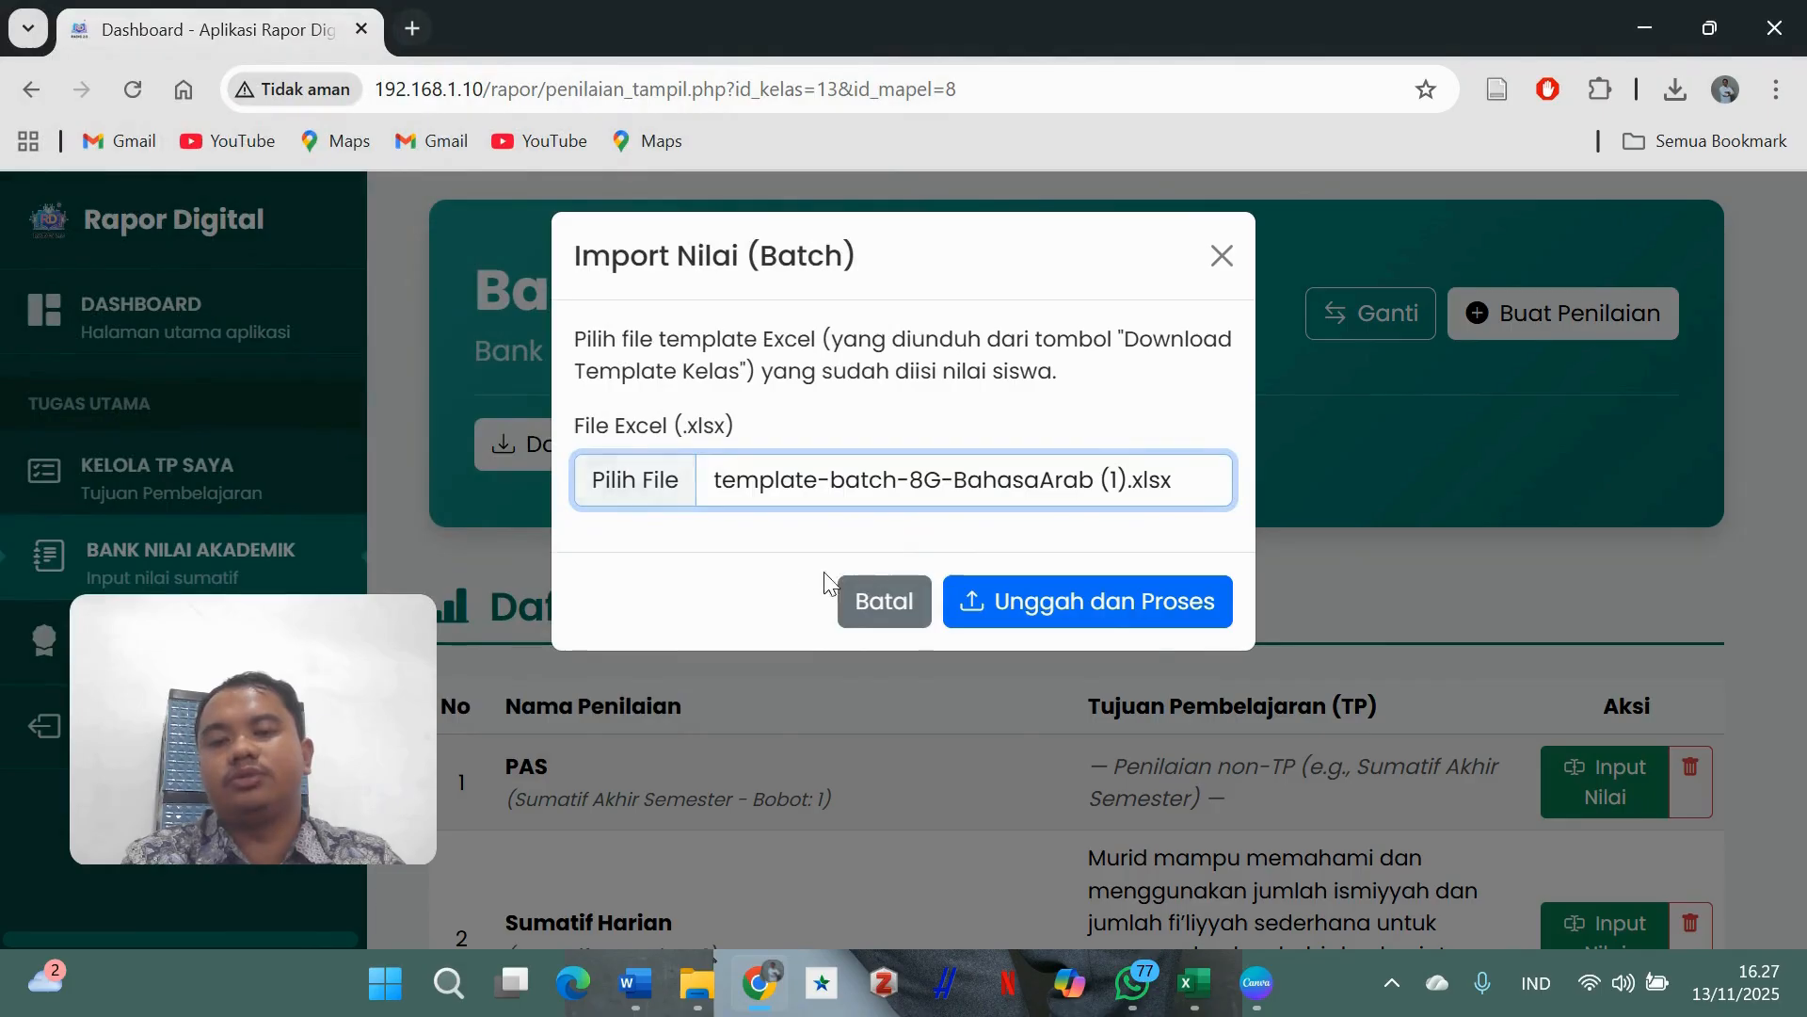
{"action": "left_click", "coordinate": [1101, 623]}
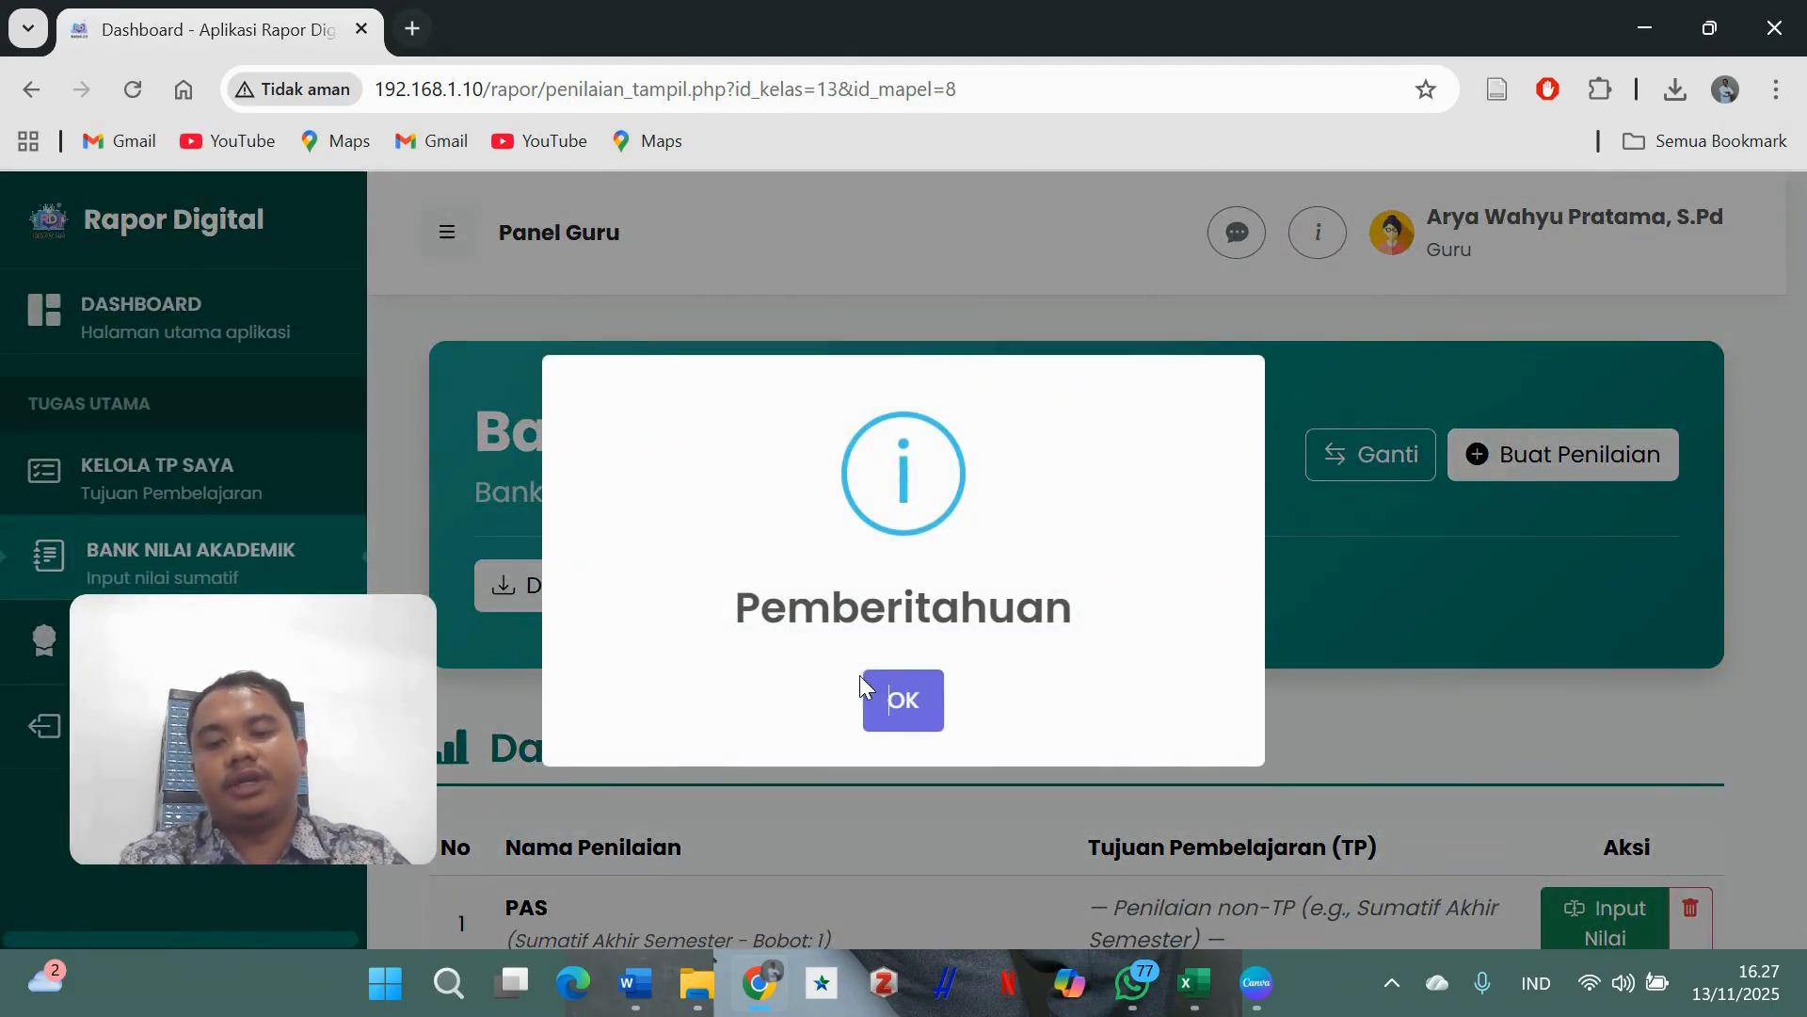
{"action": "left_click", "coordinate": [911, 702]}
- Scroll to the end of the class summary and read the report descriptions for rows 23 and 24
{"action": "scroll", "coordinate": [1161, 607], "scroll_direction": "down", "scroll_amount": 15}
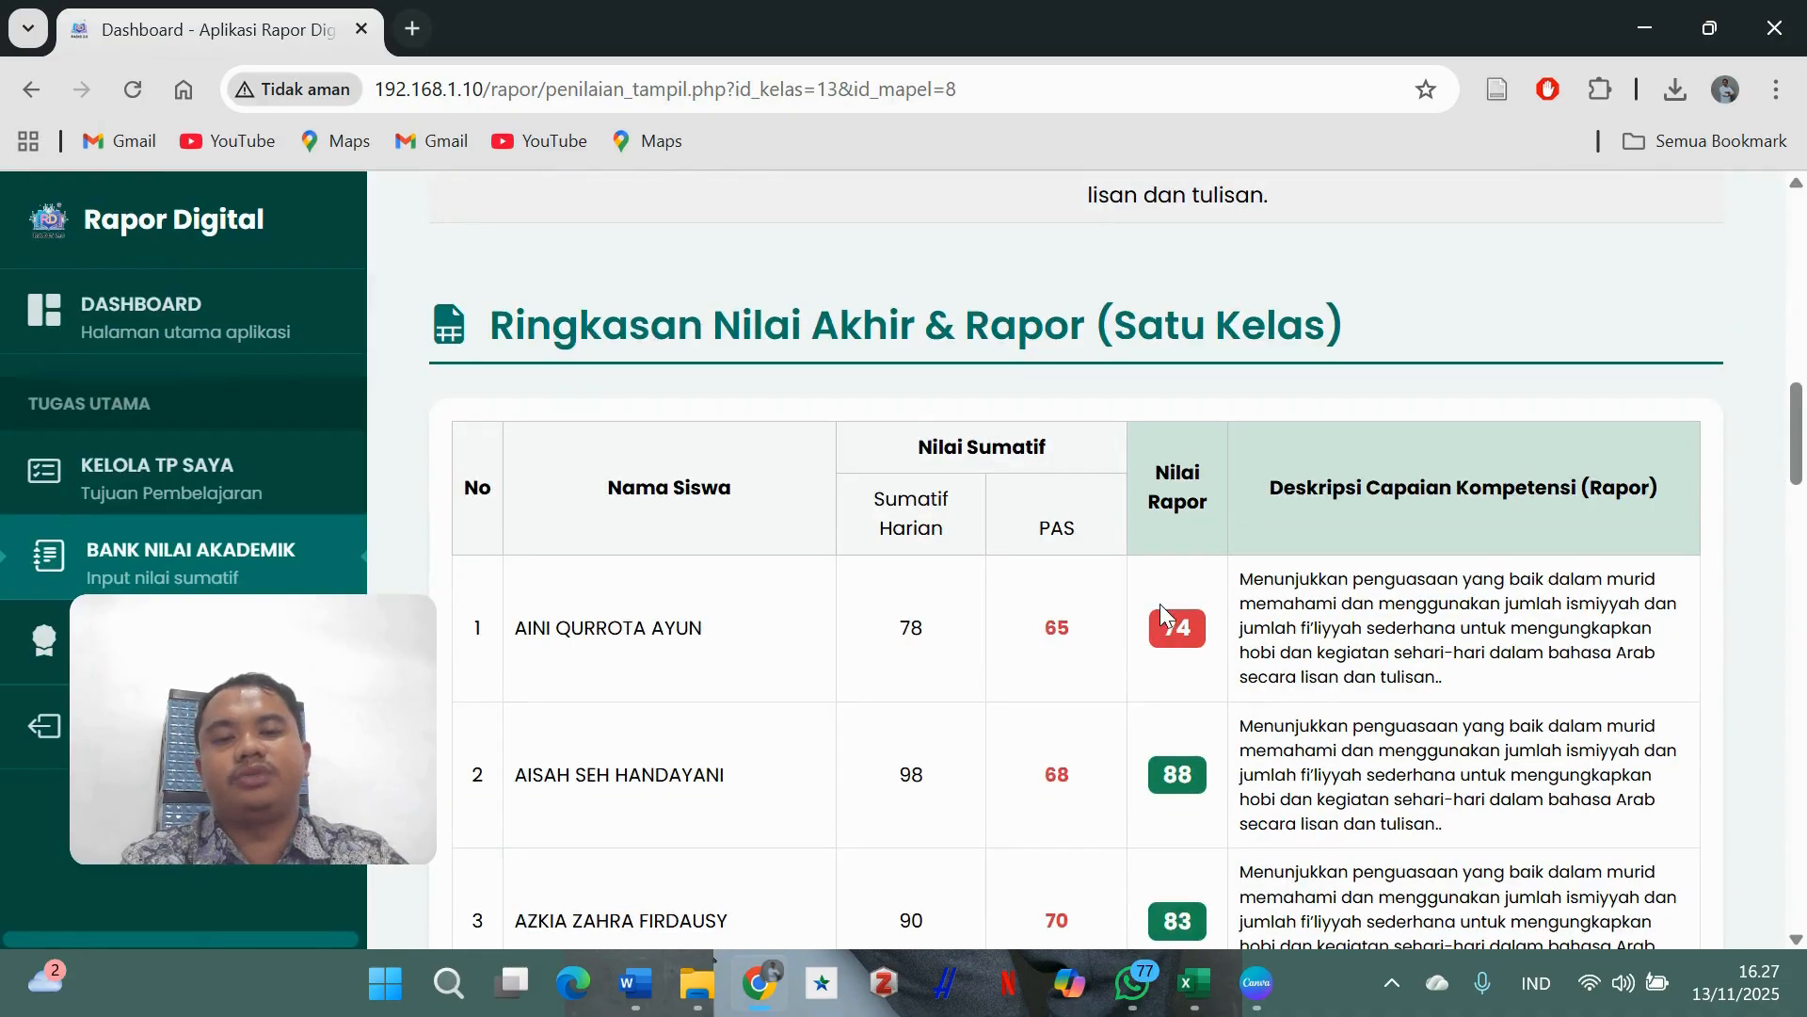
{"action": "scroll", "coordinate": [1368, 500], "scroll_direction": "down", "scroll_amount": 15}
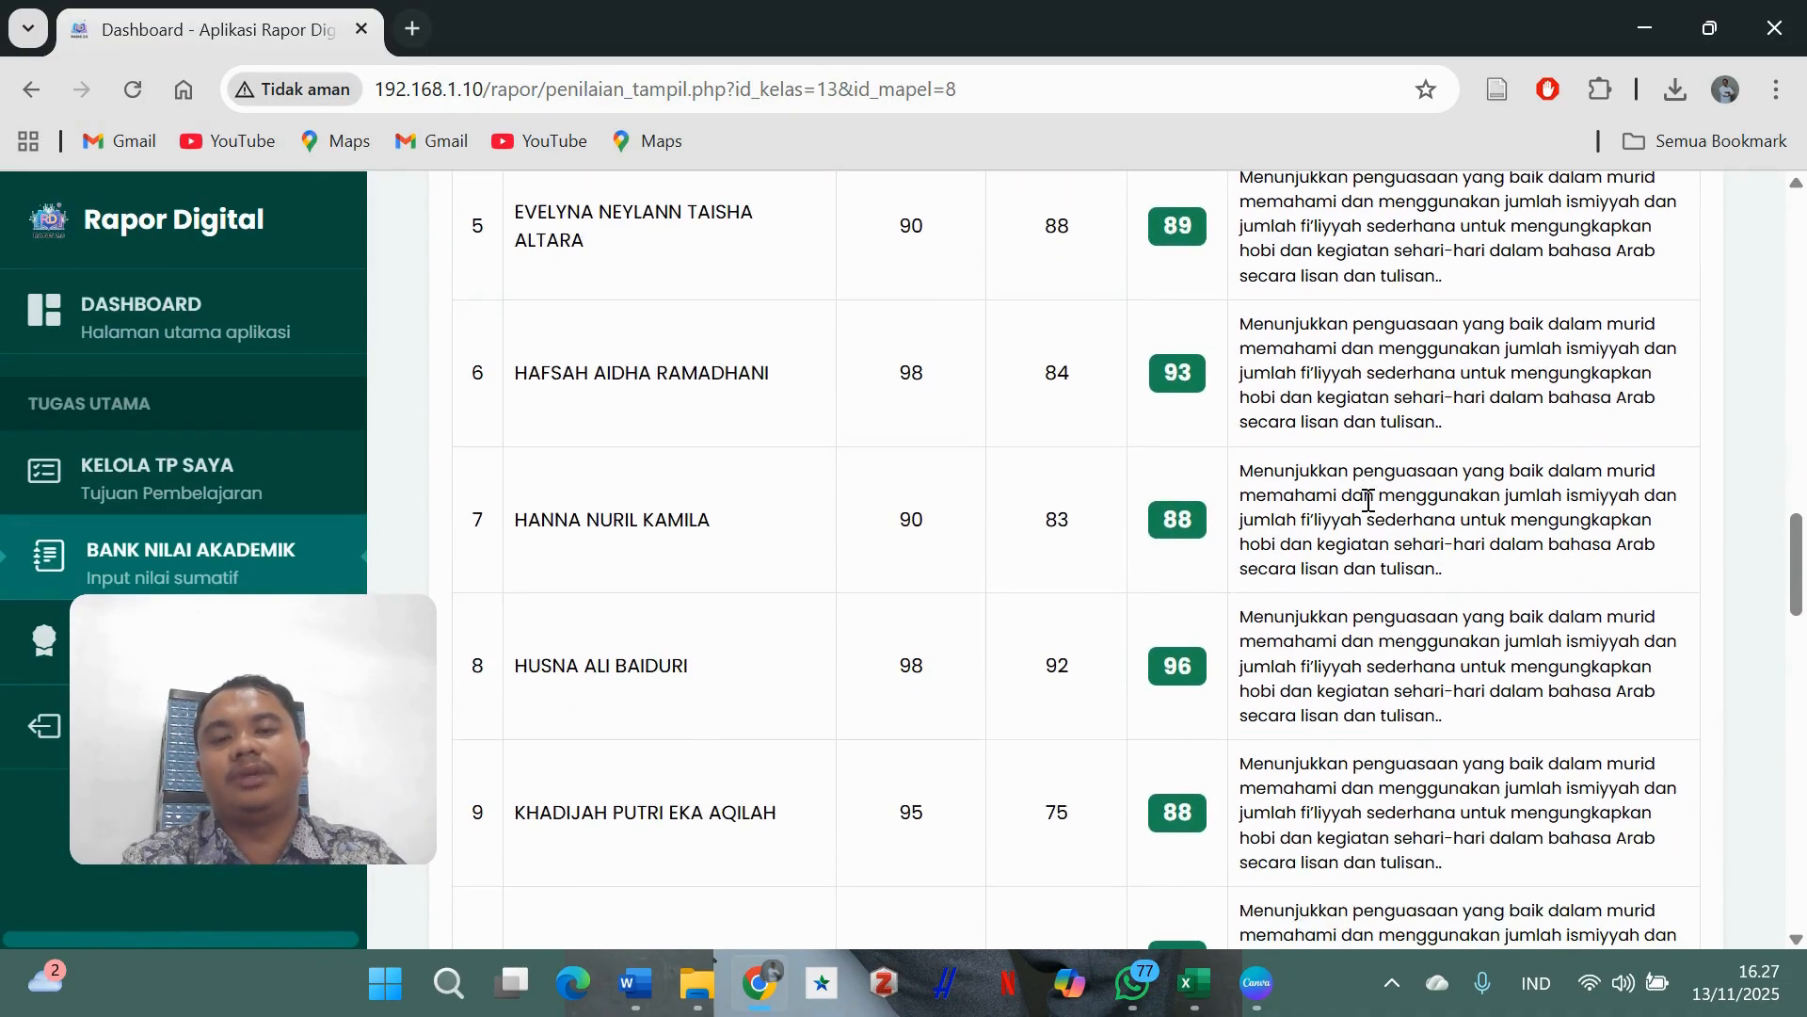
{"action": "scroll", "coordinate": [1368, 516], "scroll_direction": "down", "scroll_amount": 12}
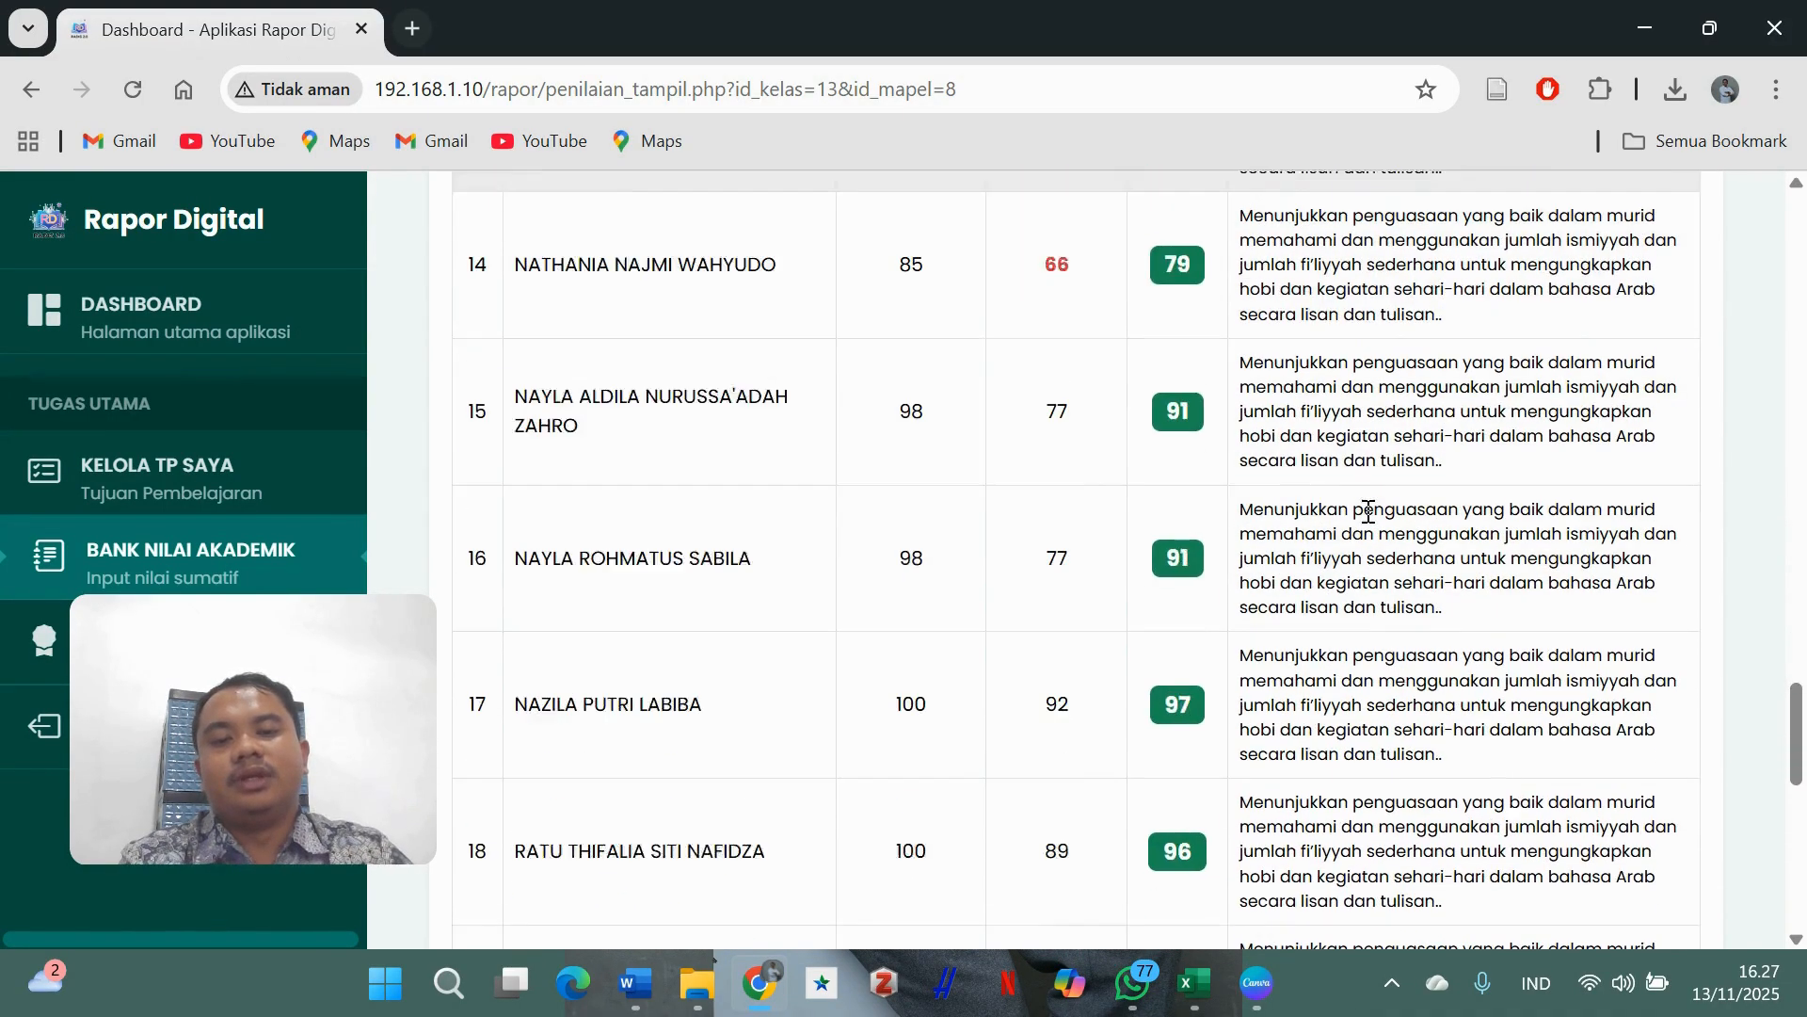
{"action": "scroll", "coordinate": [1370, 522], "scroll_direction": "up", "scroll_amount": 7}
{"action": "scroll", "coordinate": [1368, 522], "scroll_direction": "up", "scroll_amount": 12}
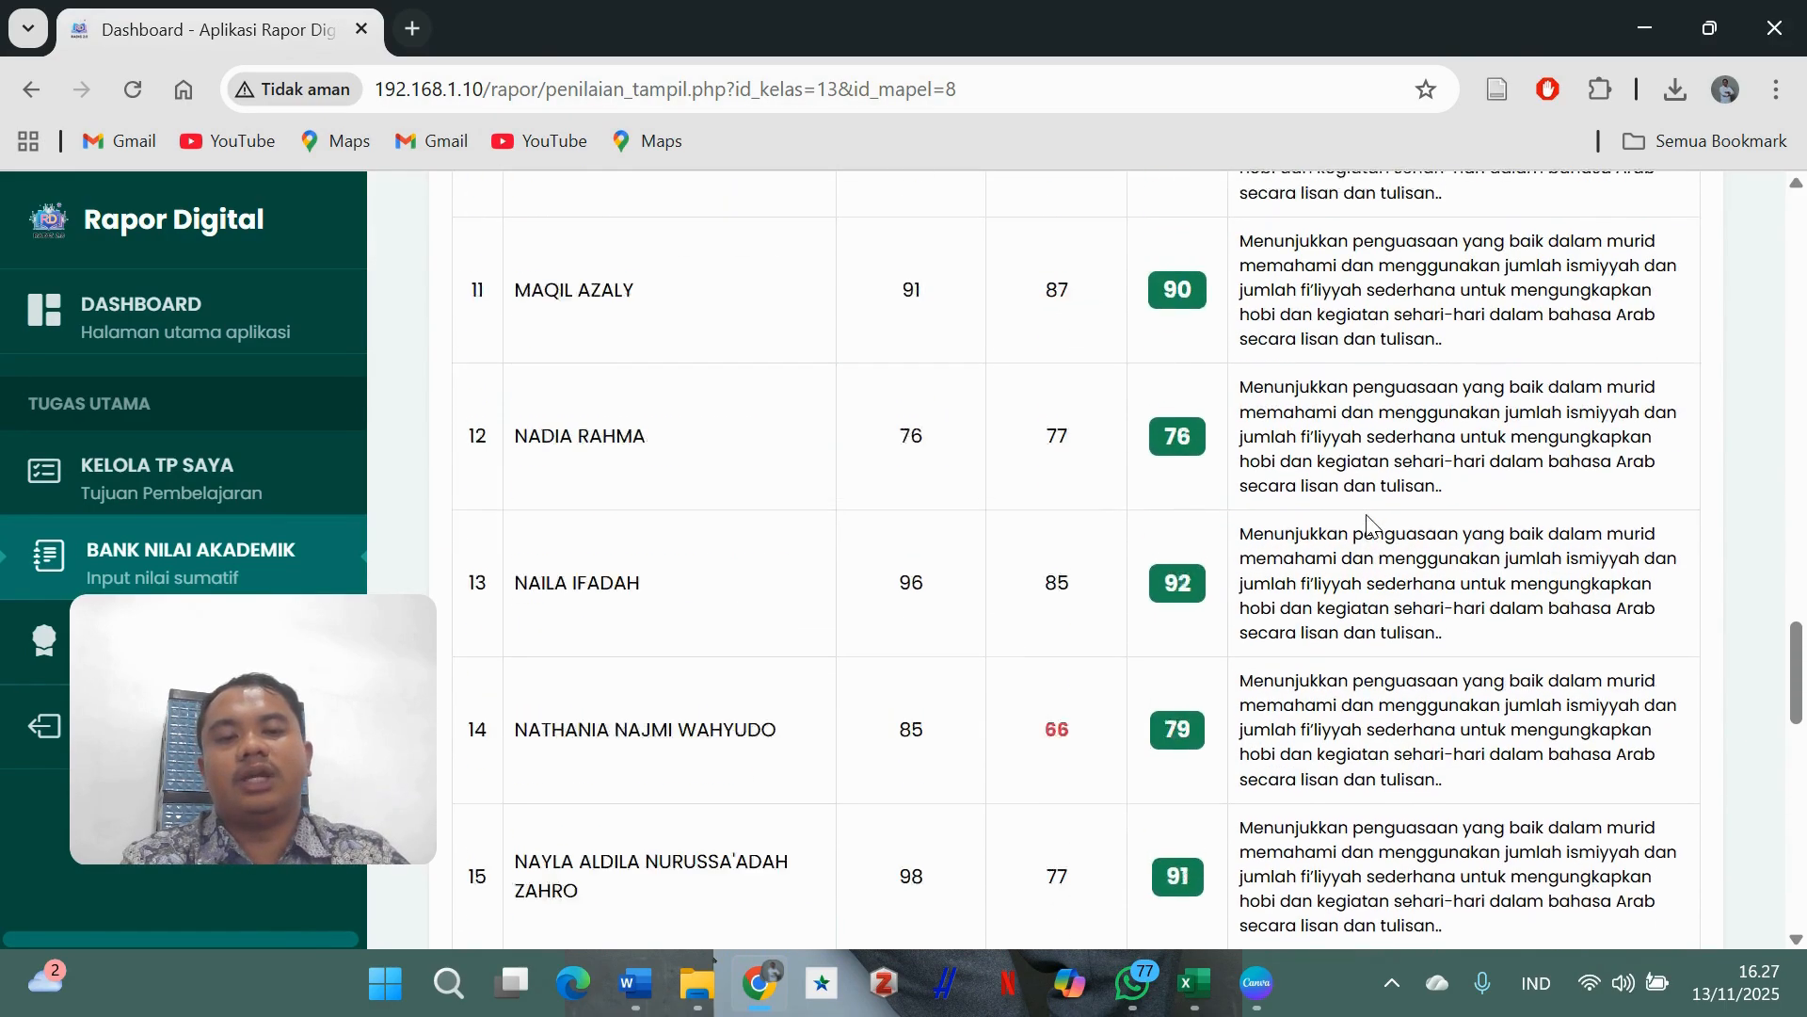
{"action": "scroll", "coordinate": [1368, 538], "scroll_direction": "down", "scroll_amount": 10}
{"action": "scroll", "coordinate": [1367, 538], "scroll_direction": "down", "scroll_amount": 12}
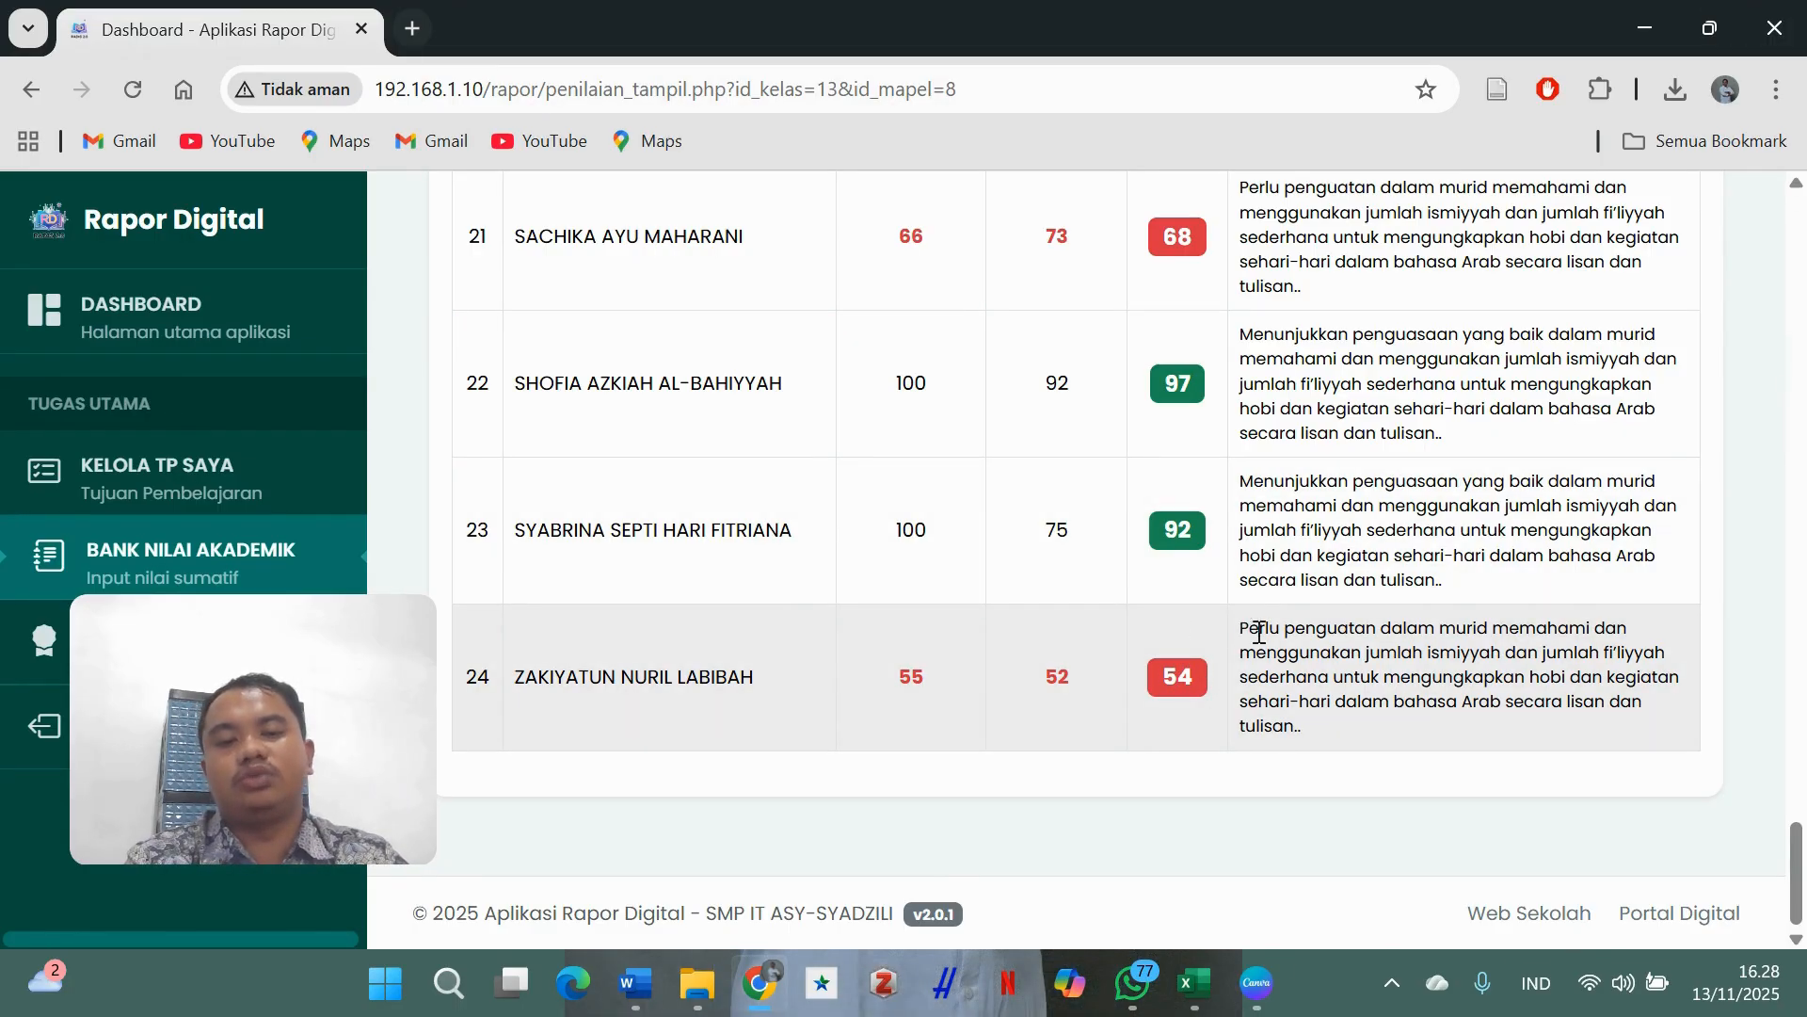
{"action": "left_click_drag", "start_coordinate": [1241, 628], "coordinate": [1398, 744]}
{"action": "left_click", "coordinate": [1294, 527]}
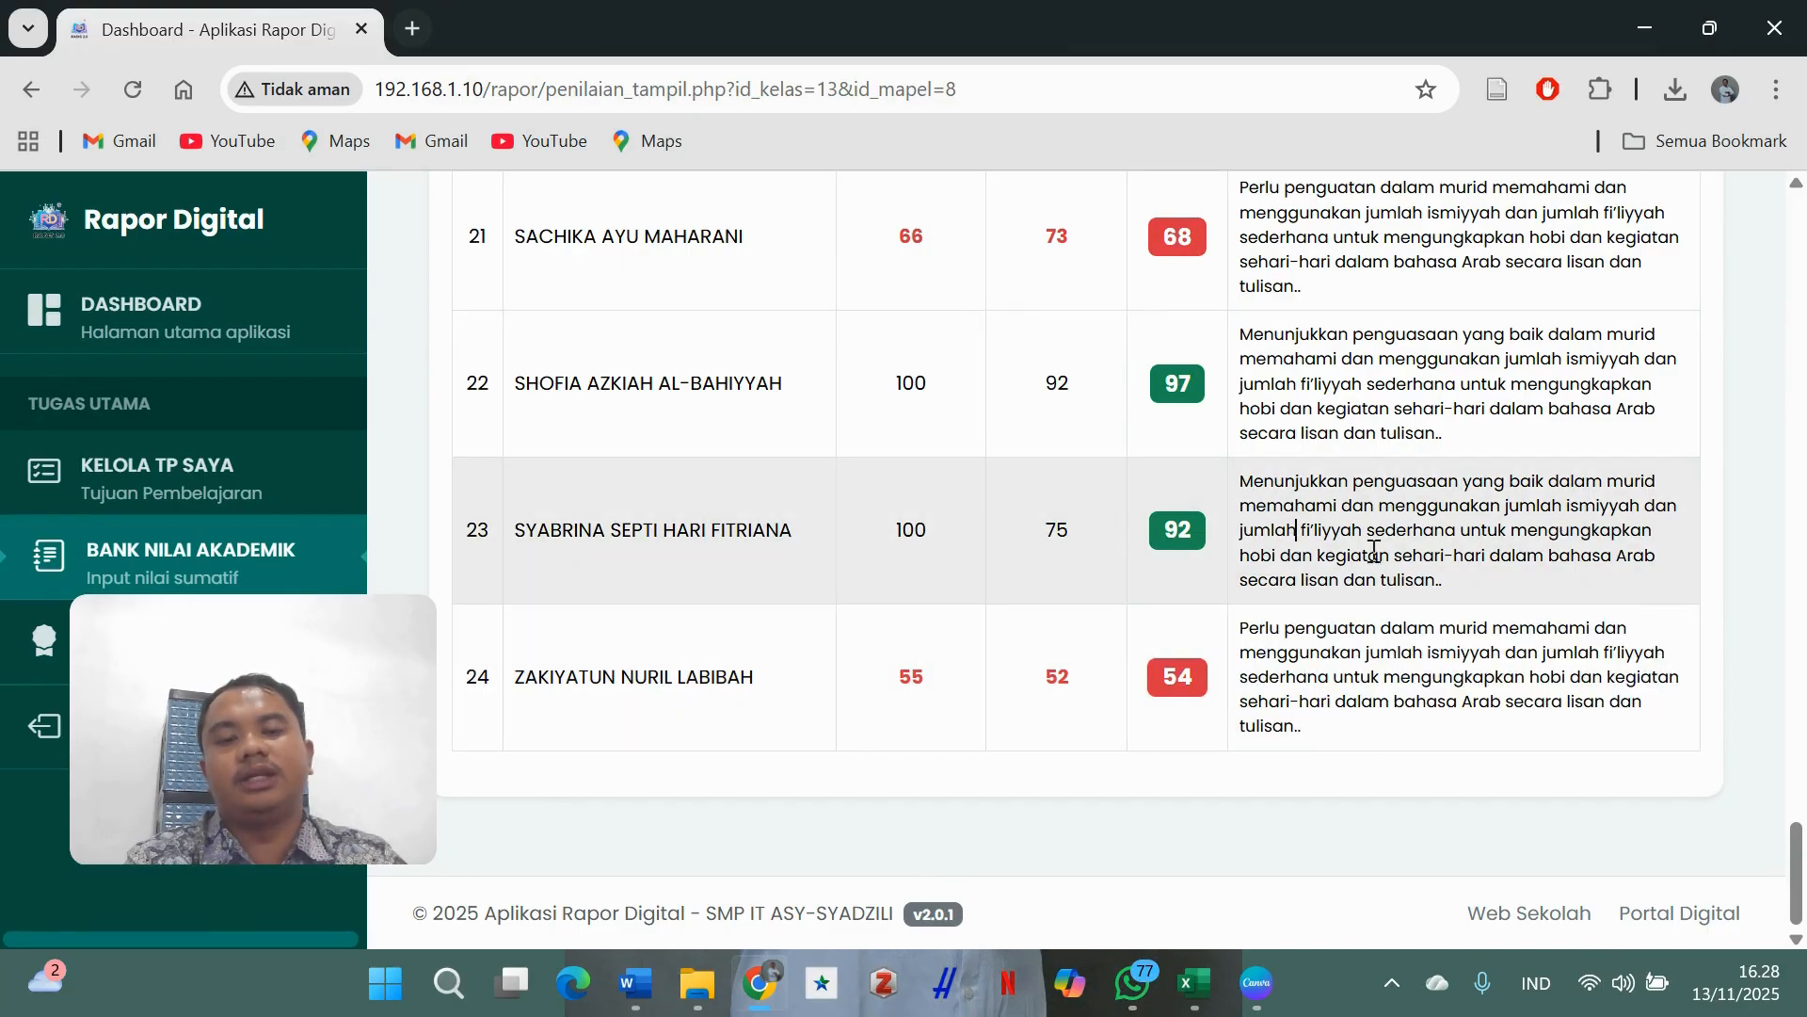
{"action": "left_click", "coordinate": [1464, 595]}
{"action": "left_click_drag", "start_coordinate": [1464, 595], "coordinate": [1247, 482]}
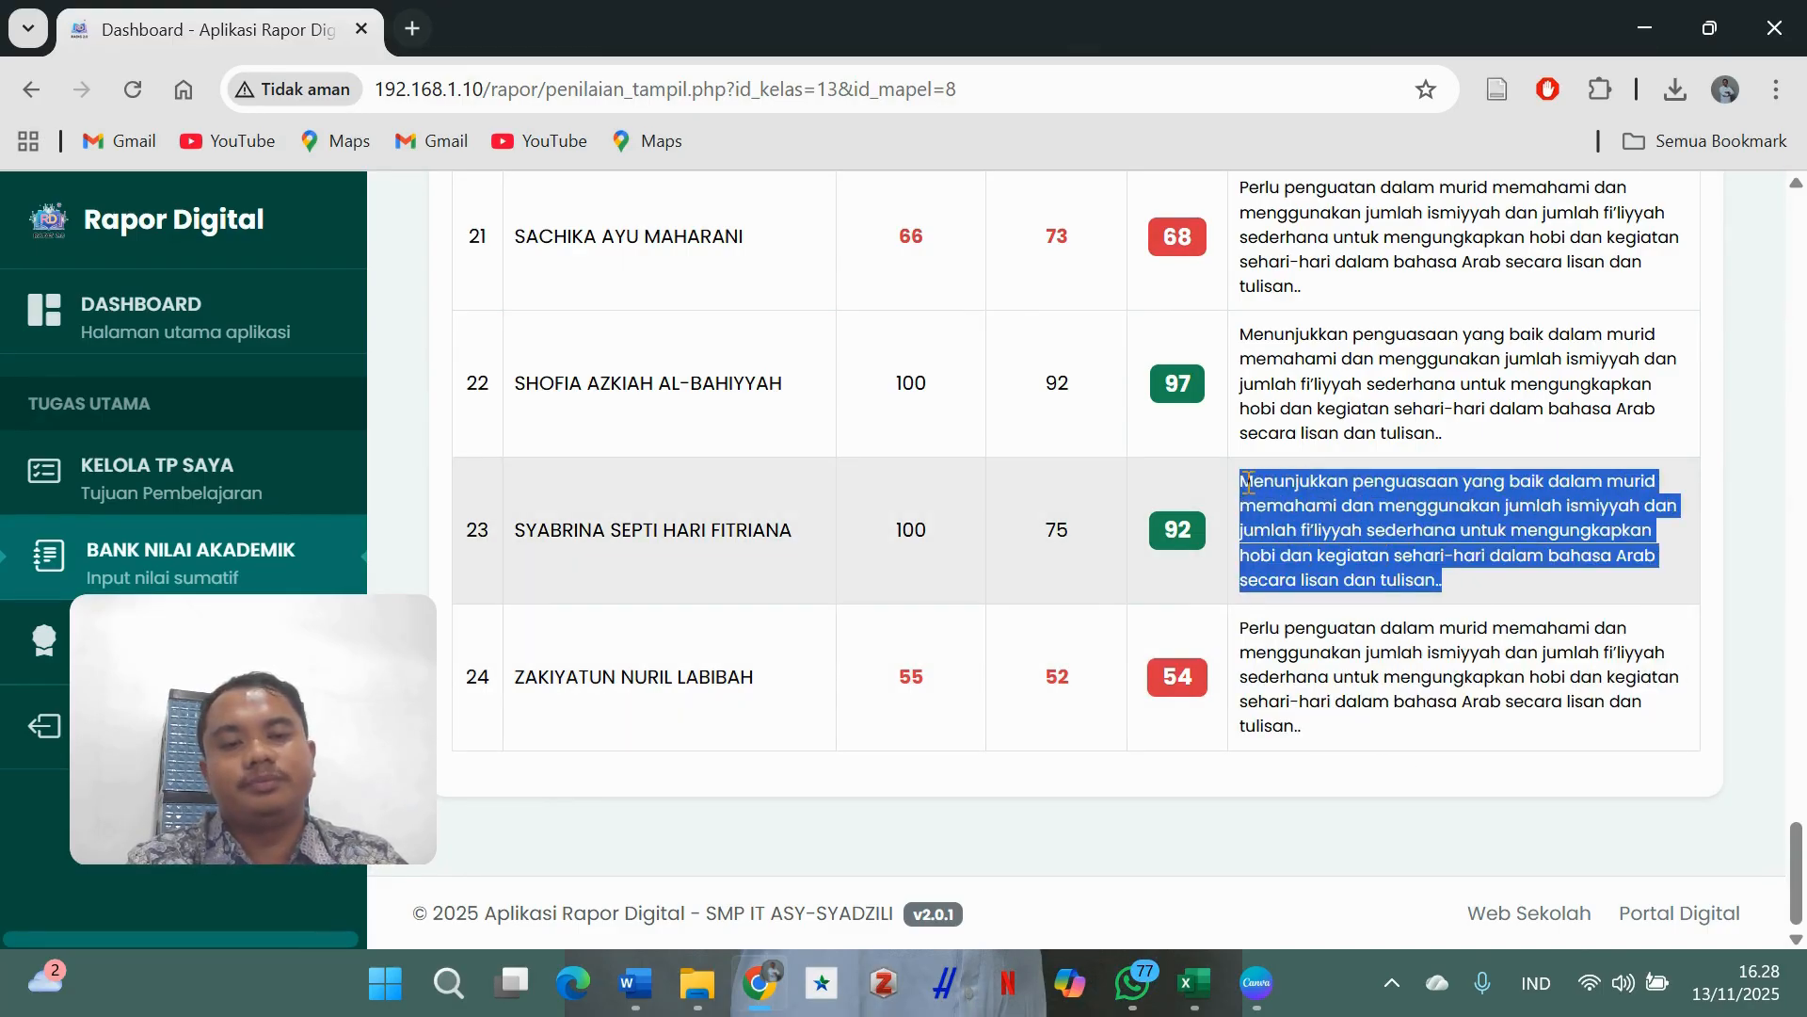
{"action": "left_click", "coordinate": [1497, 589]}
- Scroll through the Ringkasan Nilai Akhir & Rapor table to check every student's scores
{"action": "scroll", "coordinate": [1392, 554], "scroll_direction": "up", "scroll_amount": 1}
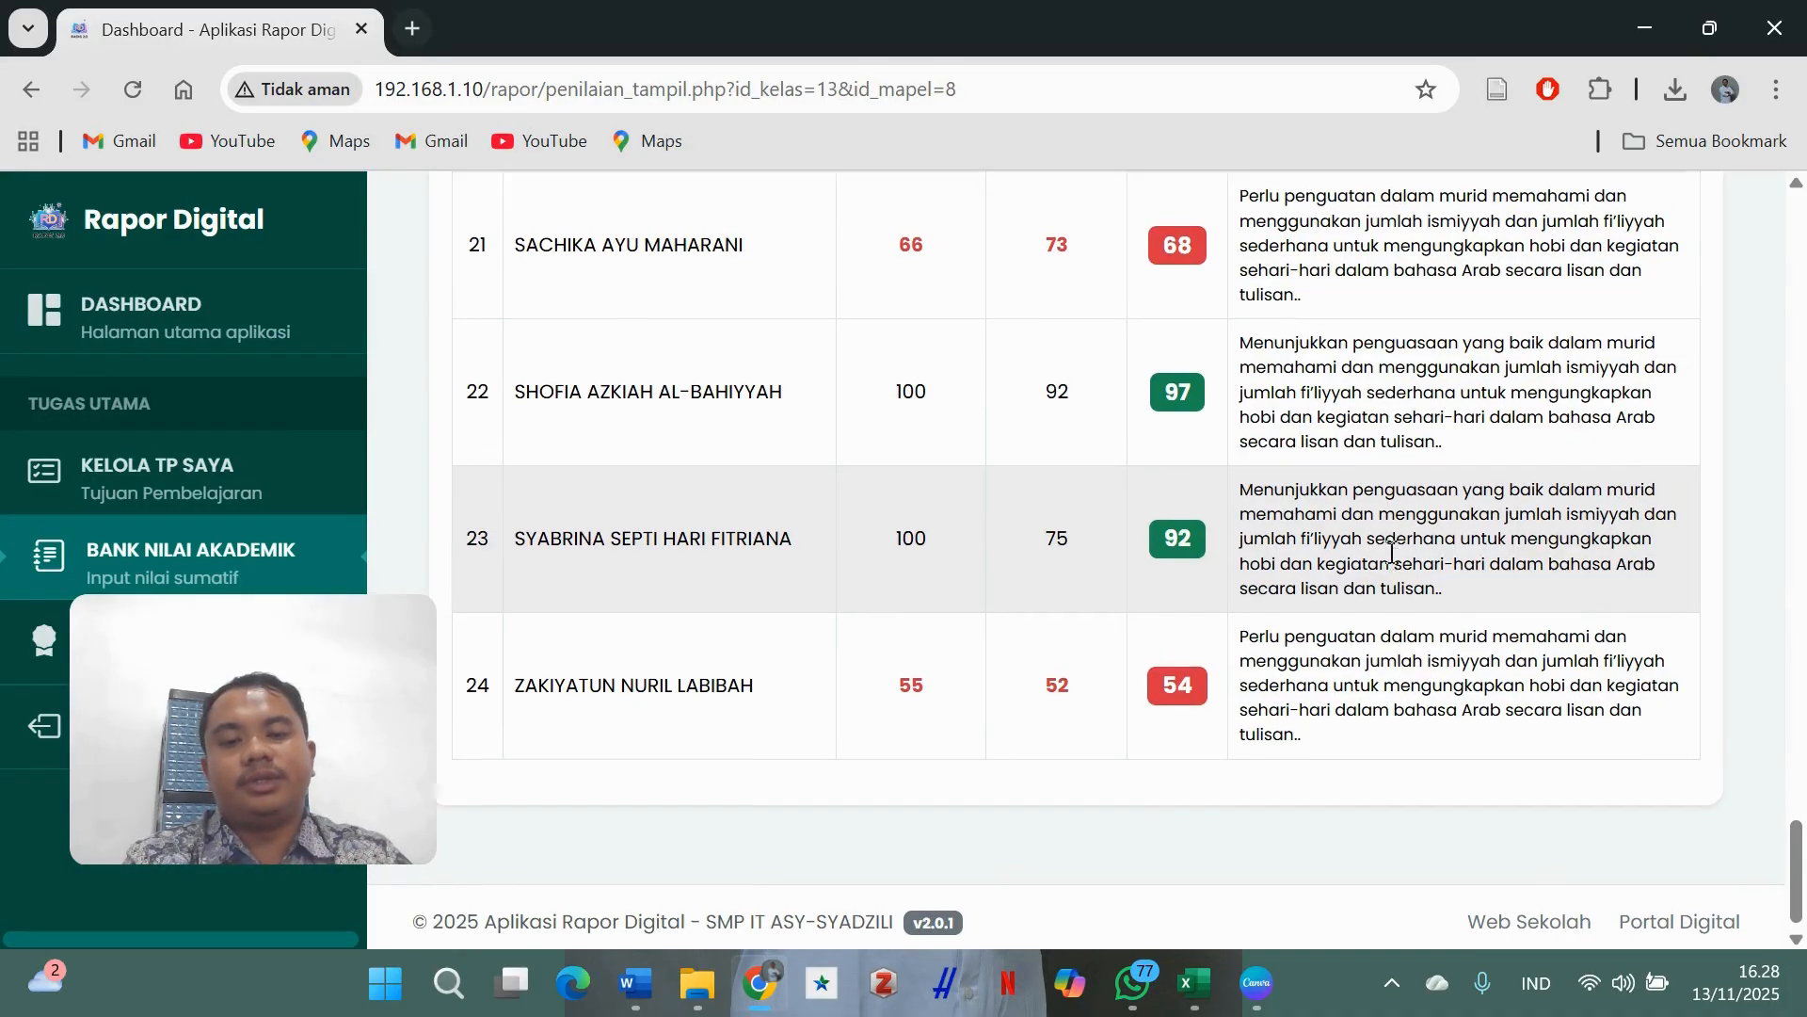
{"action": "scroll", "coordinate": [1391, 554], "scroll_direction": "up", "scroll_amount": 3}
{"action": "scroll", "coordinate": [1392, 554], "scroll_direction": "down", "scroll_amount": 3}
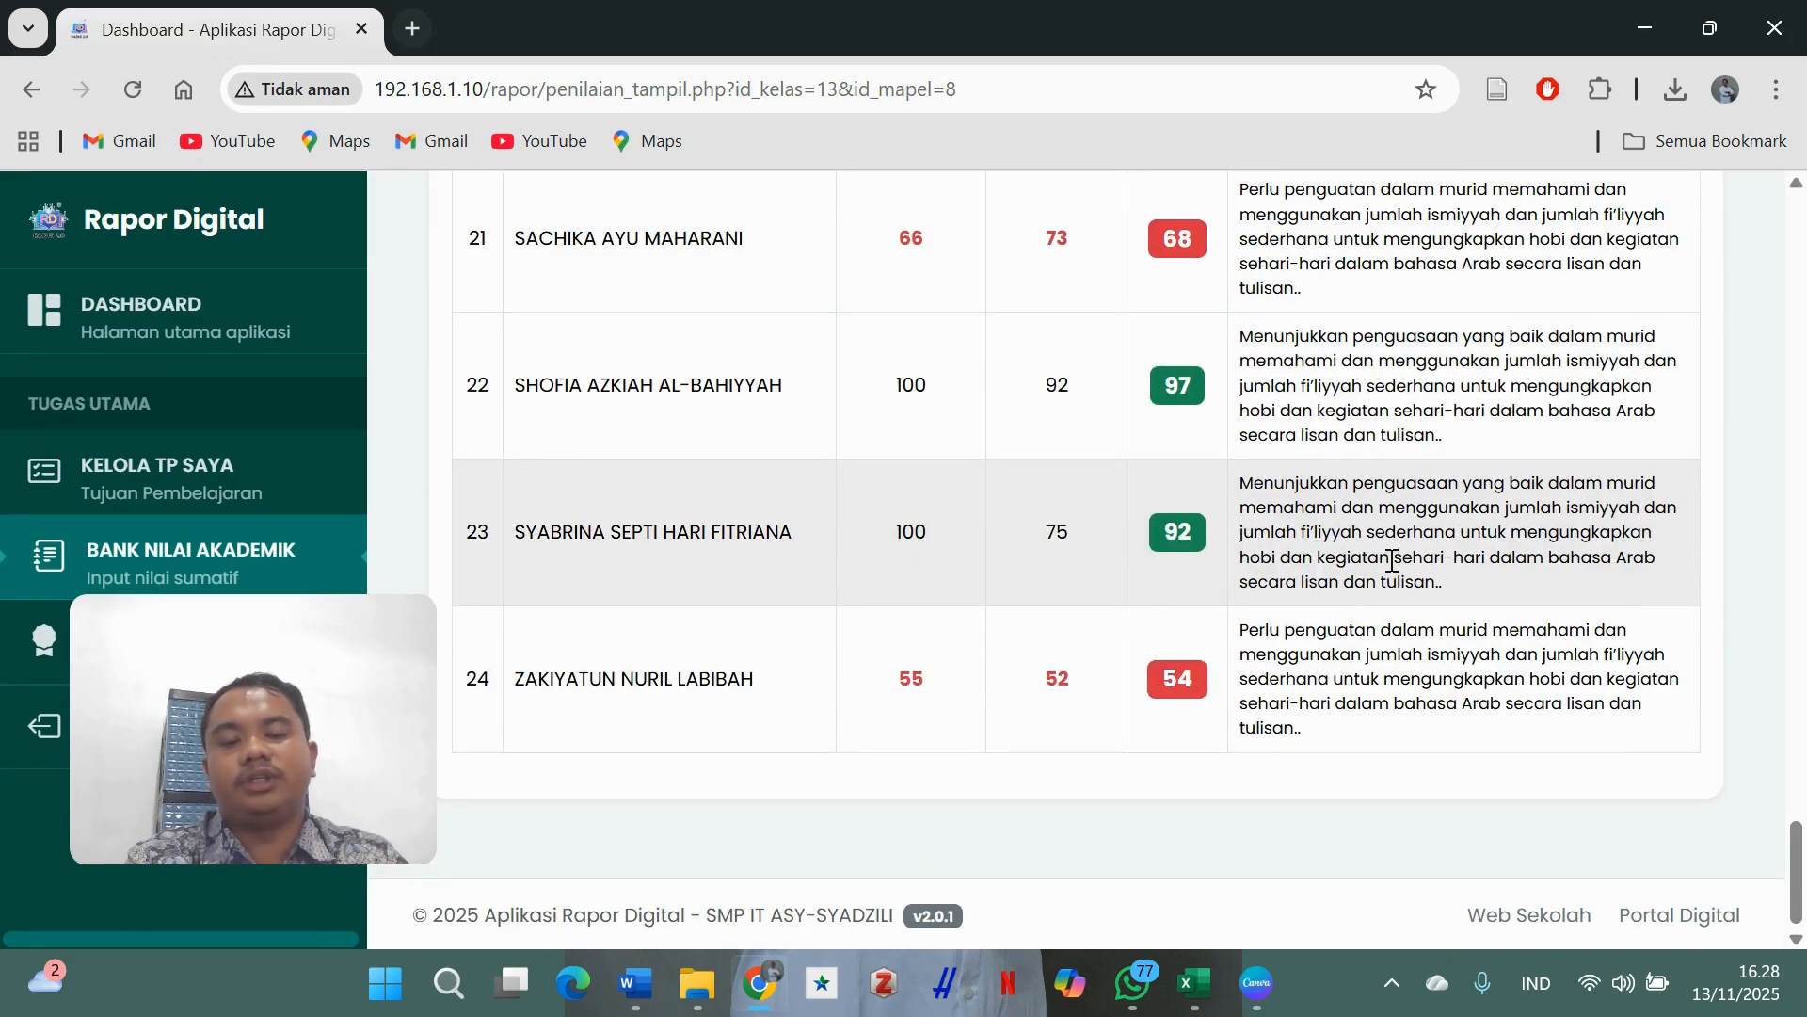
{"action": "scroll", "coordinate": [1391, 562], "scroll_direction": "up", "scroll_amount": 15}
{"action": "scroll", "coordinate": [1390, 563], "scroll_direction": "up", "scroll_amount": 20}
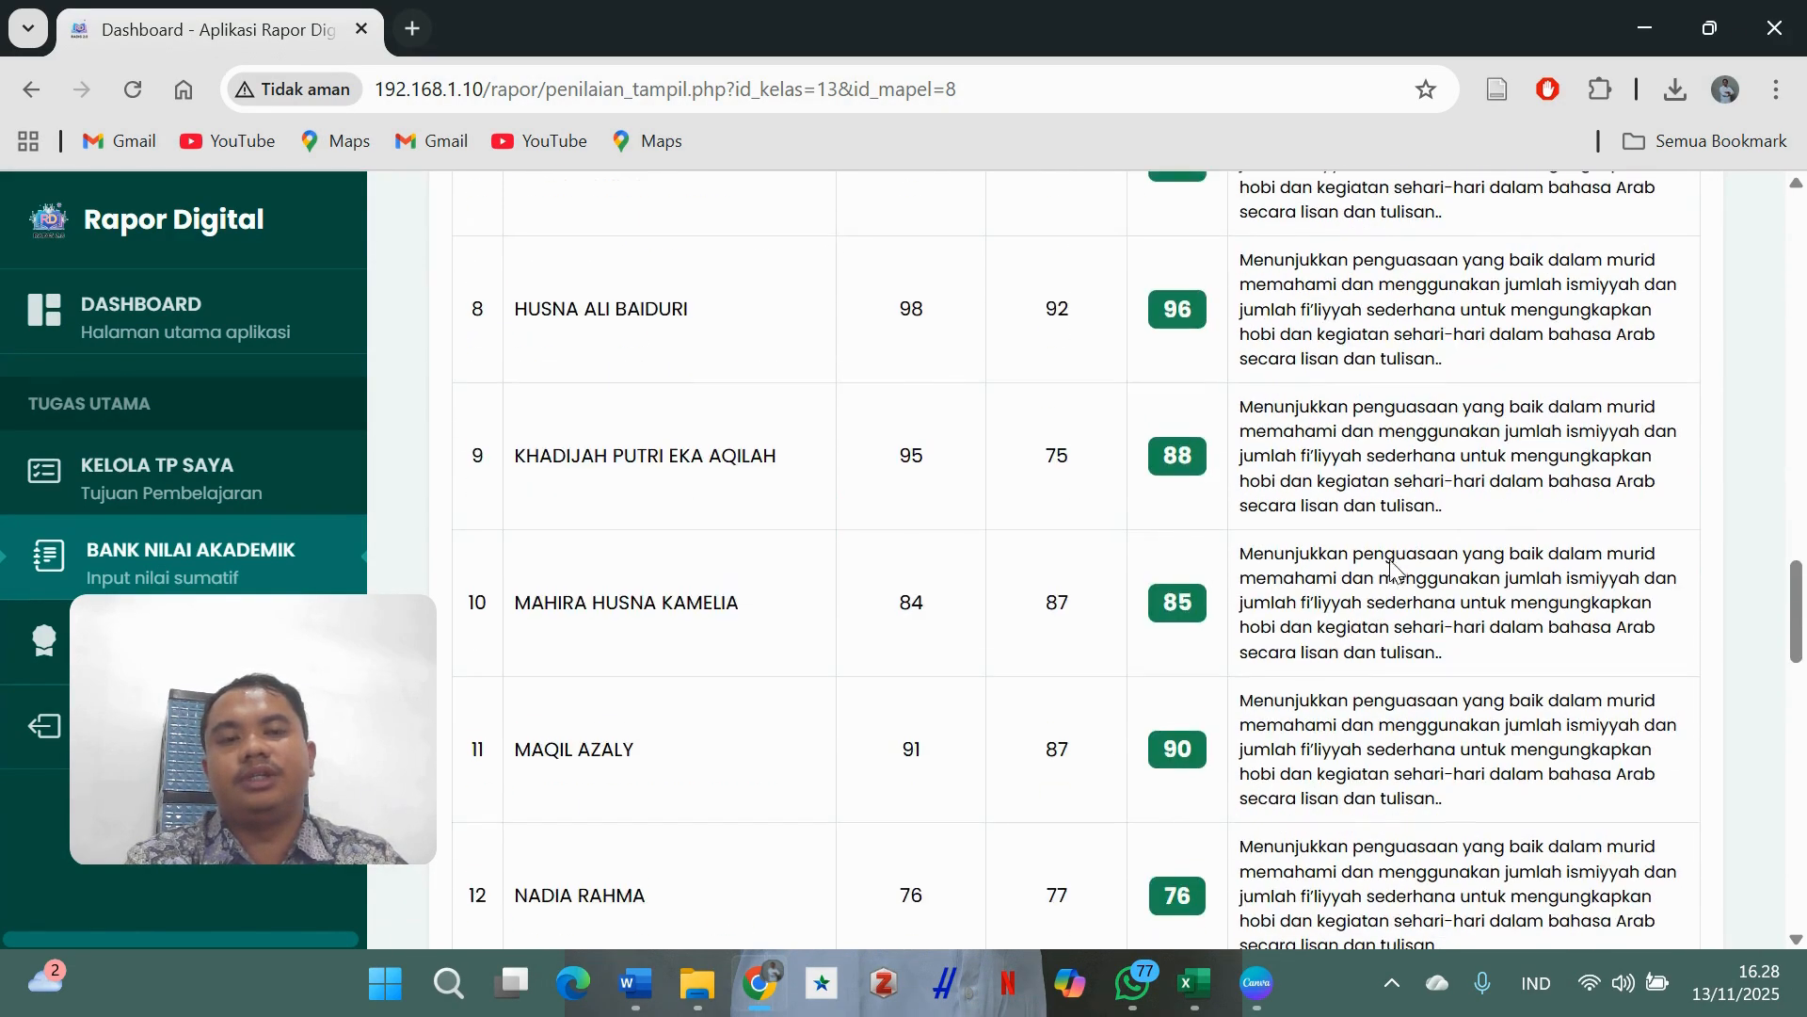
{"action": "scroll", "coordinate": [1389, 559], "scroll_direction": "up", "scroll_amount": 10}
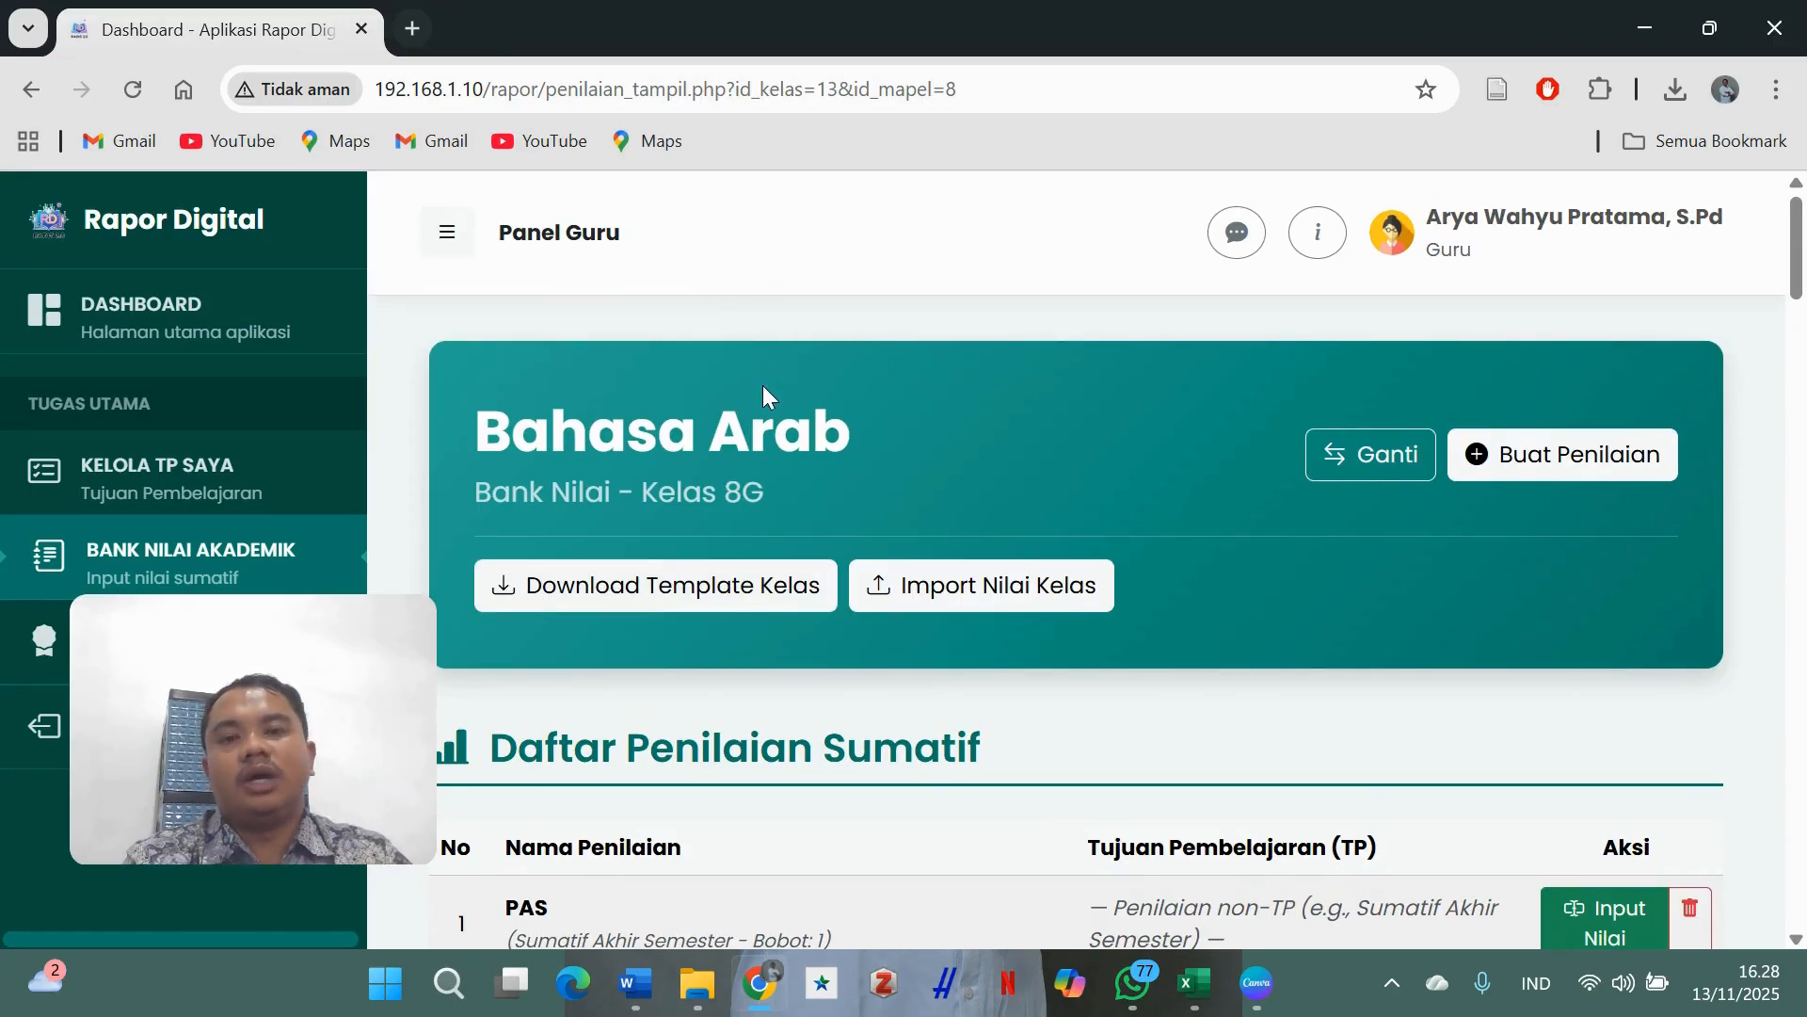
{"action": "scroll", "coordinate": [762, 386], "scroll_direction": "down", "scroll_amount": 1}
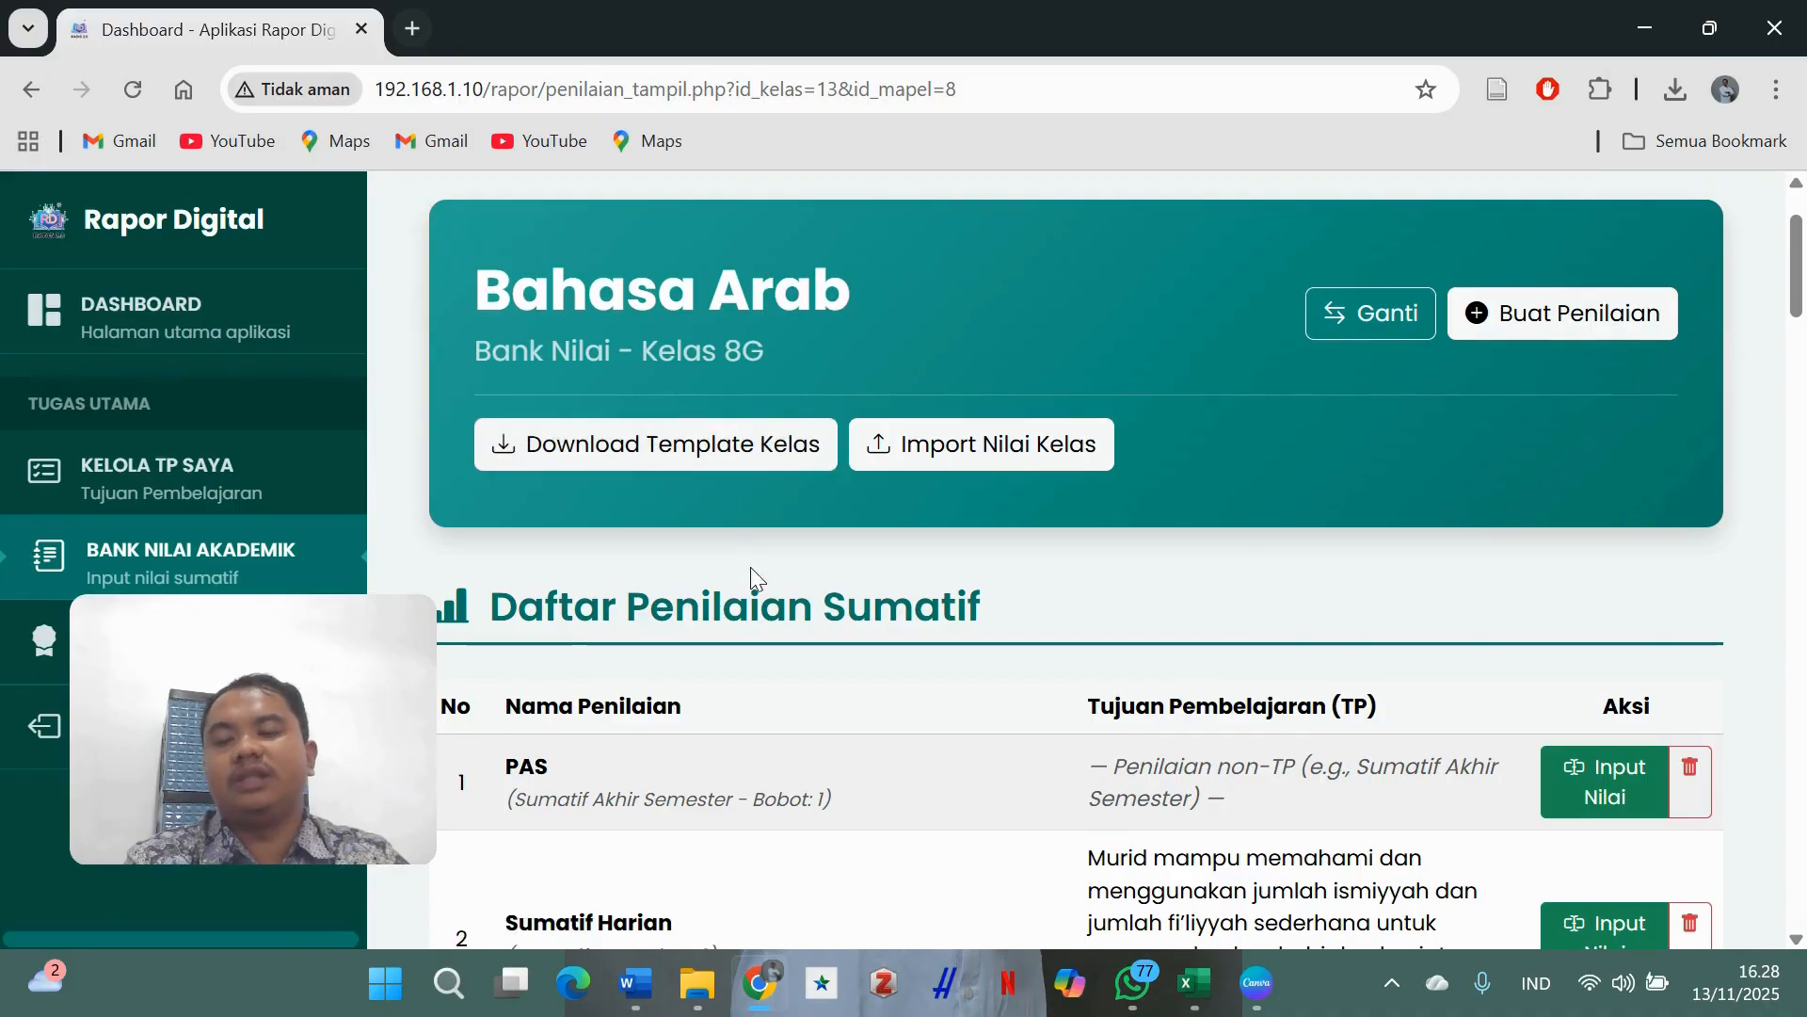
{"action": "scroll", "coordinate": [752, 573], "scroll_direction": "down", "scroll_amount": 1}
{"action": "scroll", "coordinate": [753, 570], "scroll_direction": "up", "scroll_amount": 2}
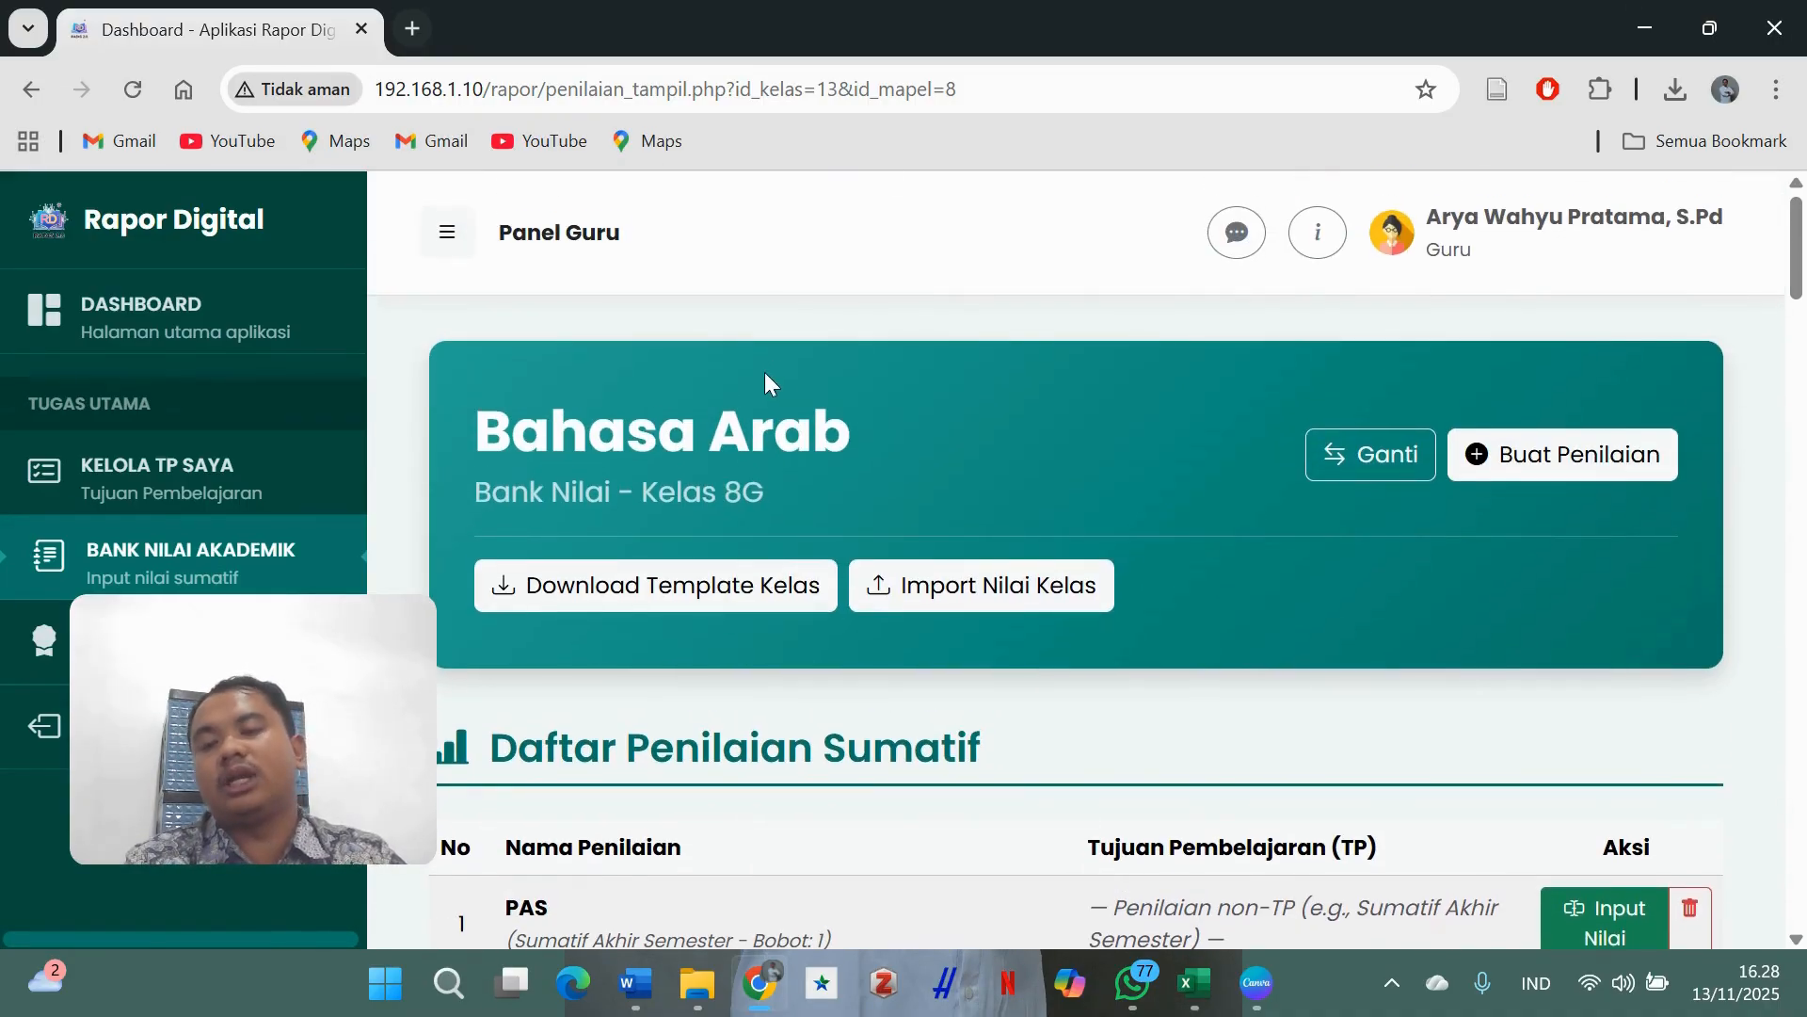
{"action": "scroll", "coordinate": [499, 565], "scroll_direction": "down", "scroll_amount": 1}
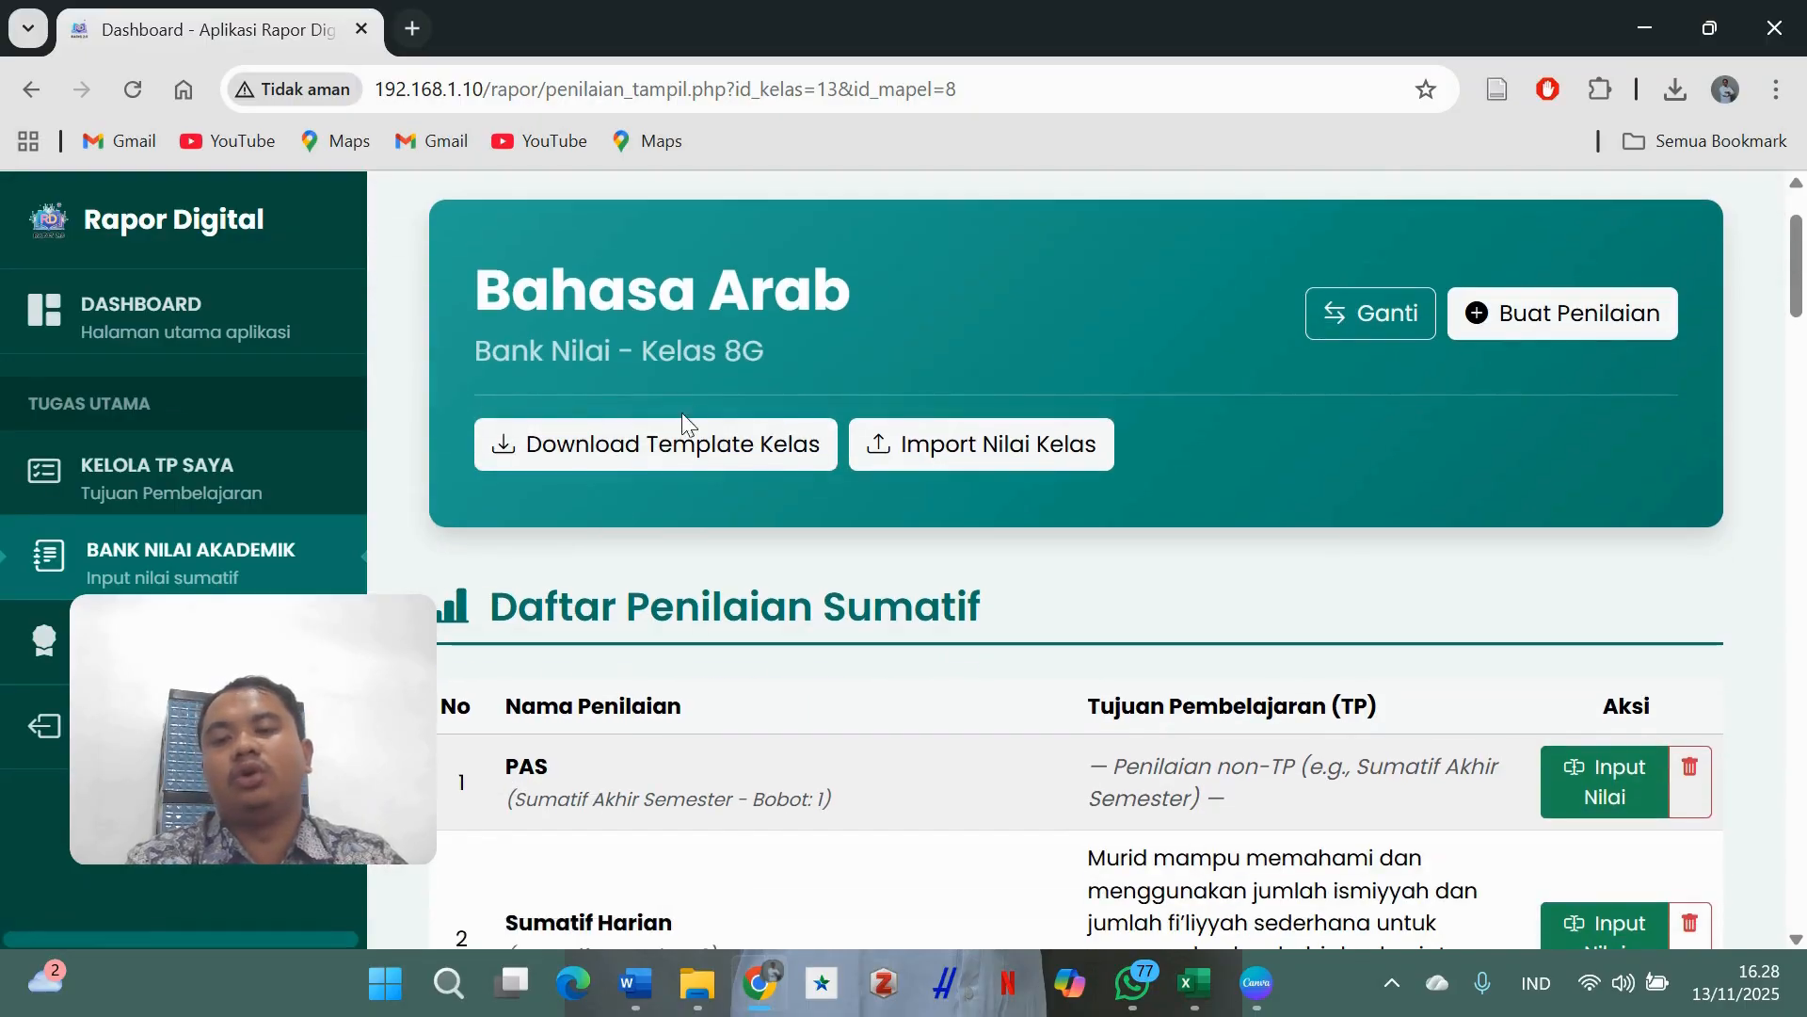
{"action": "scroll", "coordinate": [1226, 561], "scroll_direction": "down", "scroll_amount": 6}
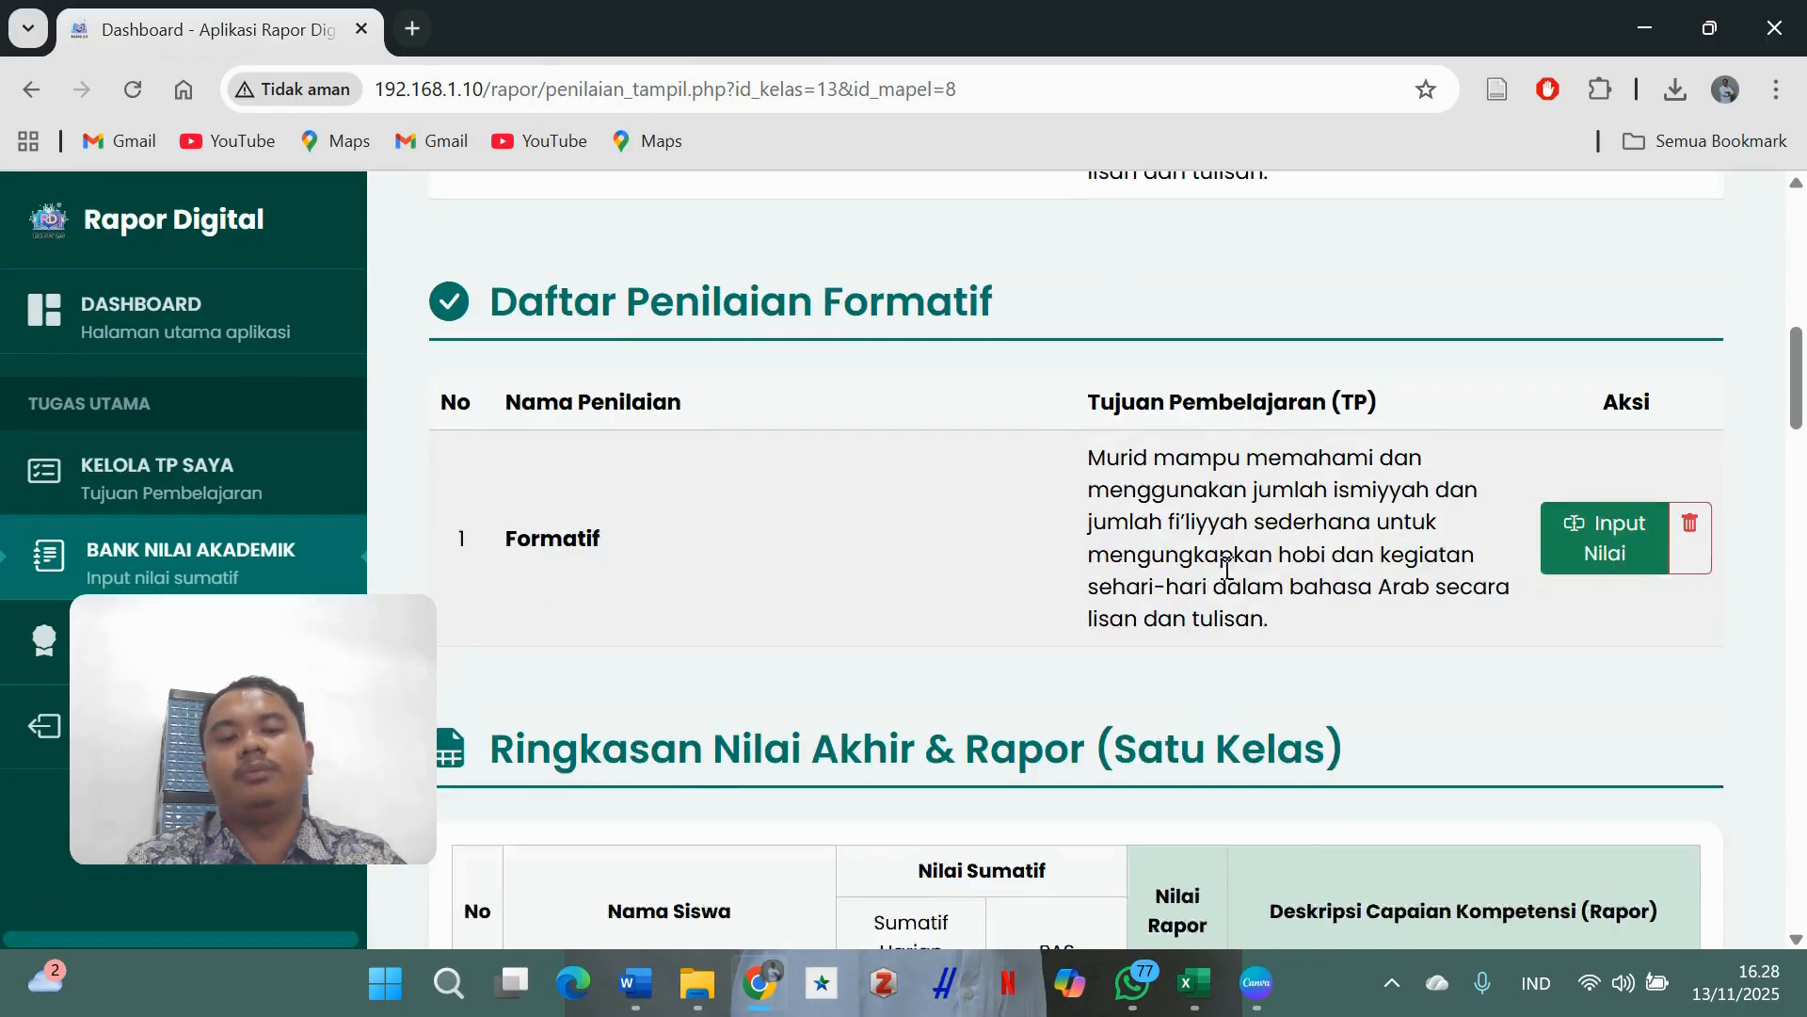
{"action": "scroll", "coordinate": [1225, 569], "scroll_direction": "down", "scroll_amount": 20}
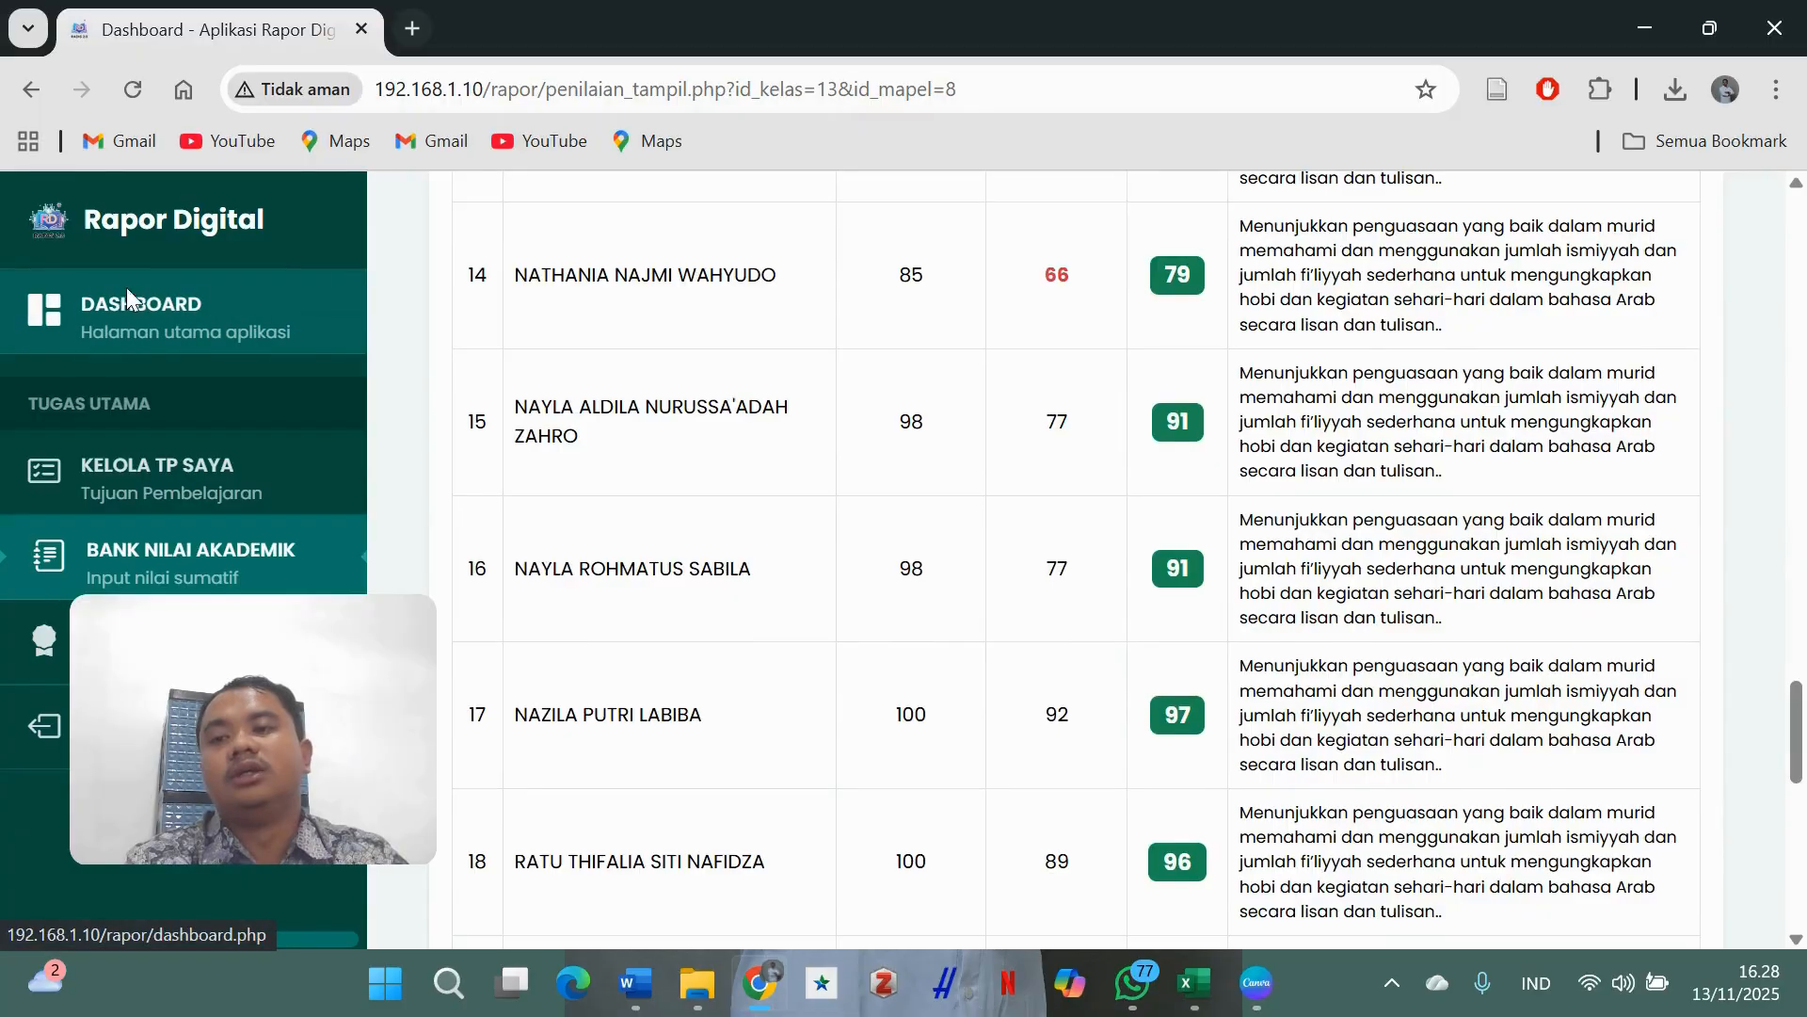
- Return to the dashboard, look over the Informatika and Bahasa Arab classes, and log out
{"action": "left_click", "coordinate": [128, 297]}
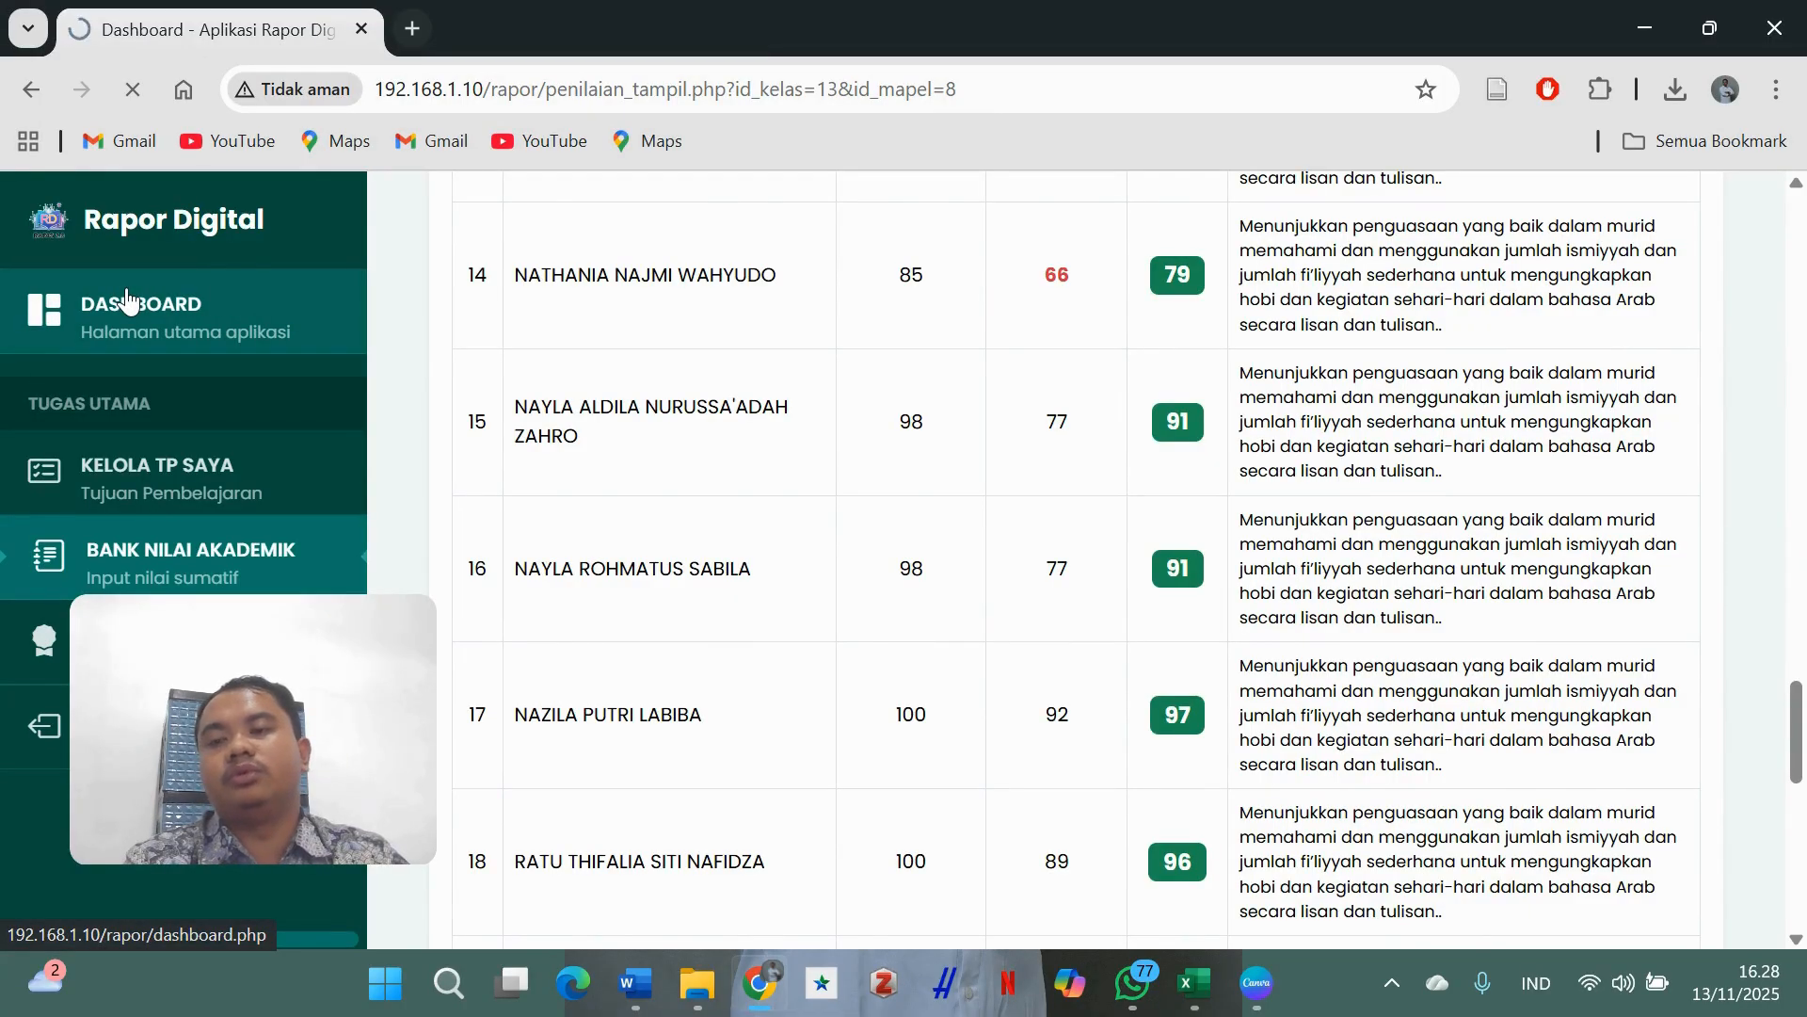
{"action": "scroll", "coordinate": [827, 524], "scroll_direction": "down", "scroll_amount": 6}
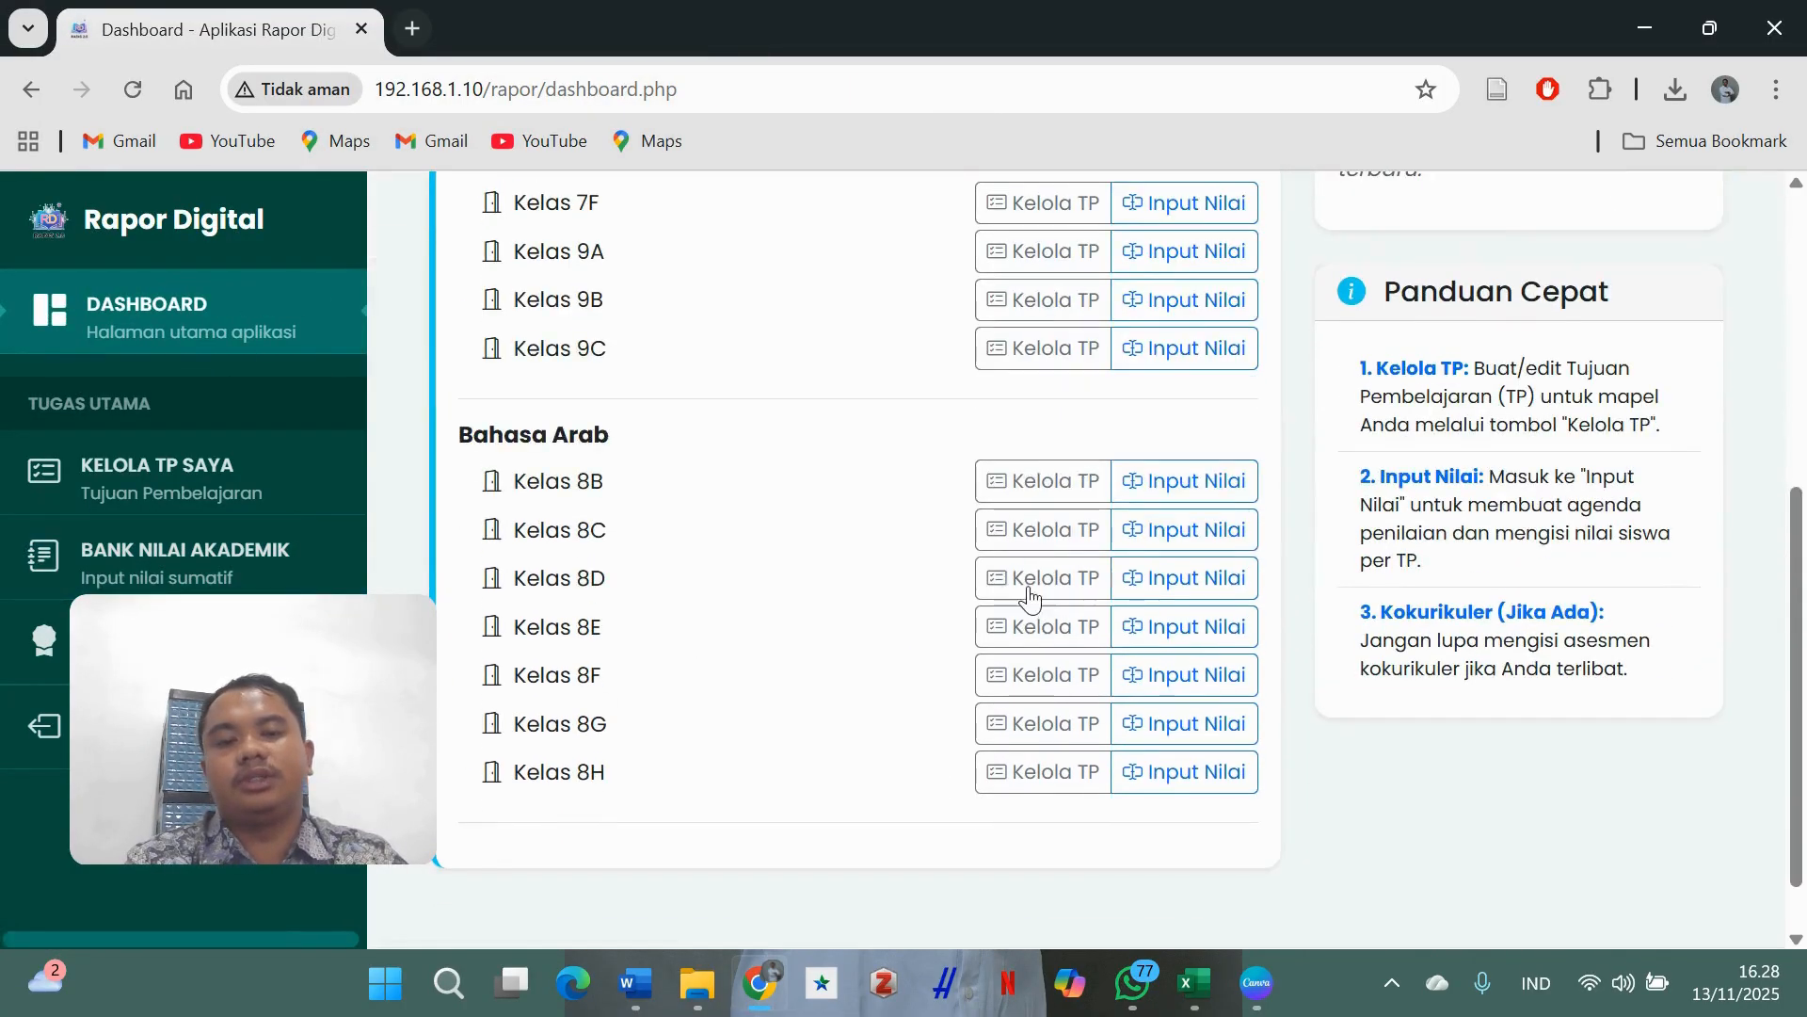
{"action": "scroll", "coordinate": [1205, 339], "scroll_direction": "up", "scroll_amount": 1}
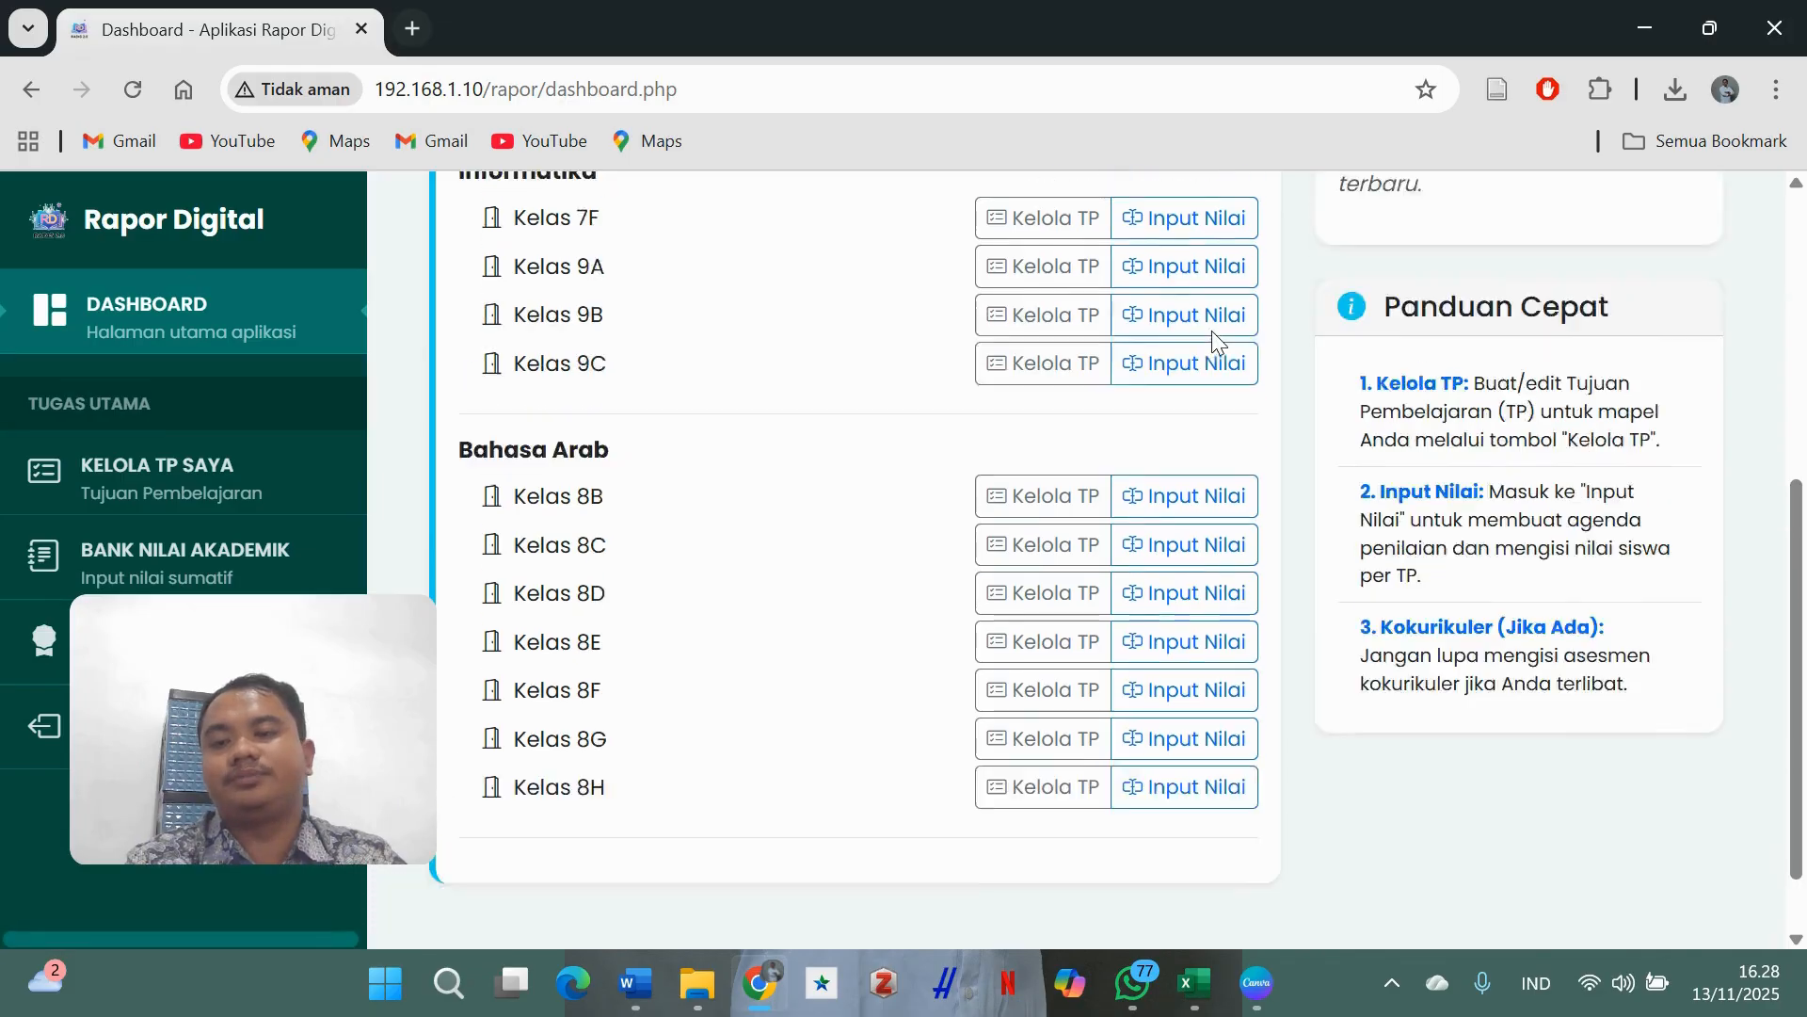
{"action": "scroll", "coordinate": [1212, 330], "scroll_direction": "up", "scroll_amount": 6}
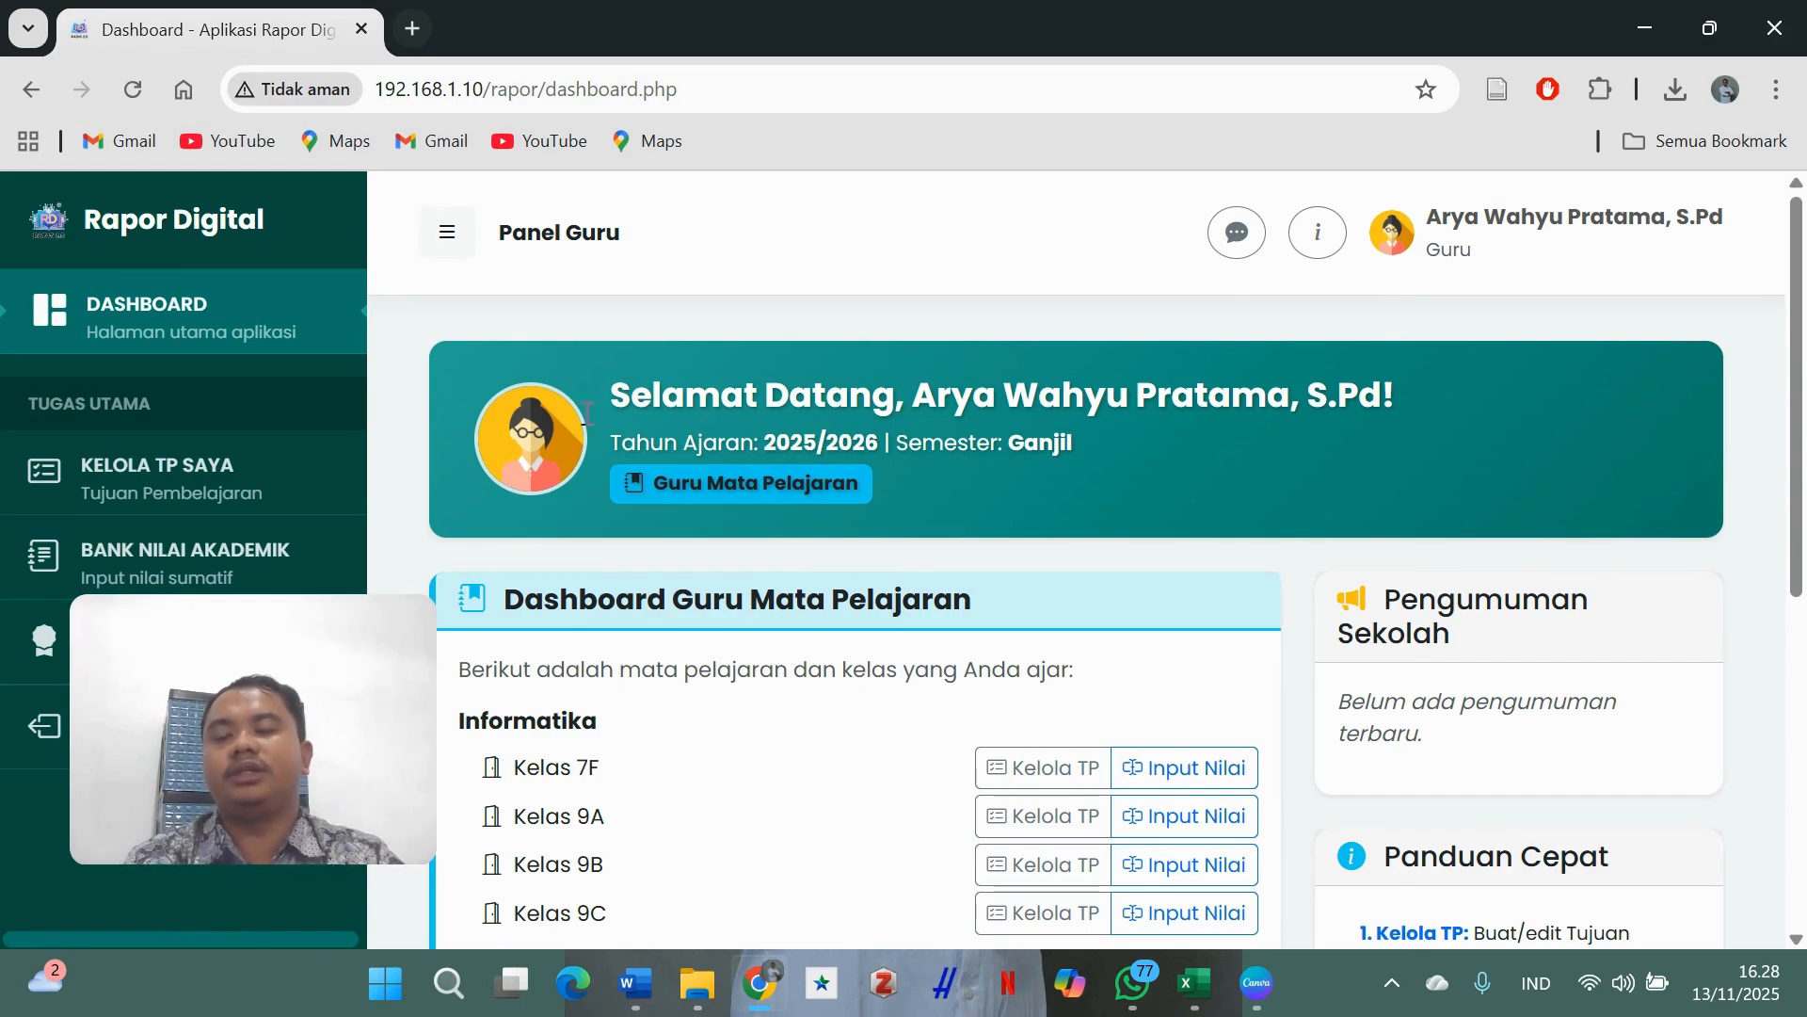
{"action": "scroll", "coordinate": [778, 723], "scroll_direction": "down", "scroll_amount": 3}
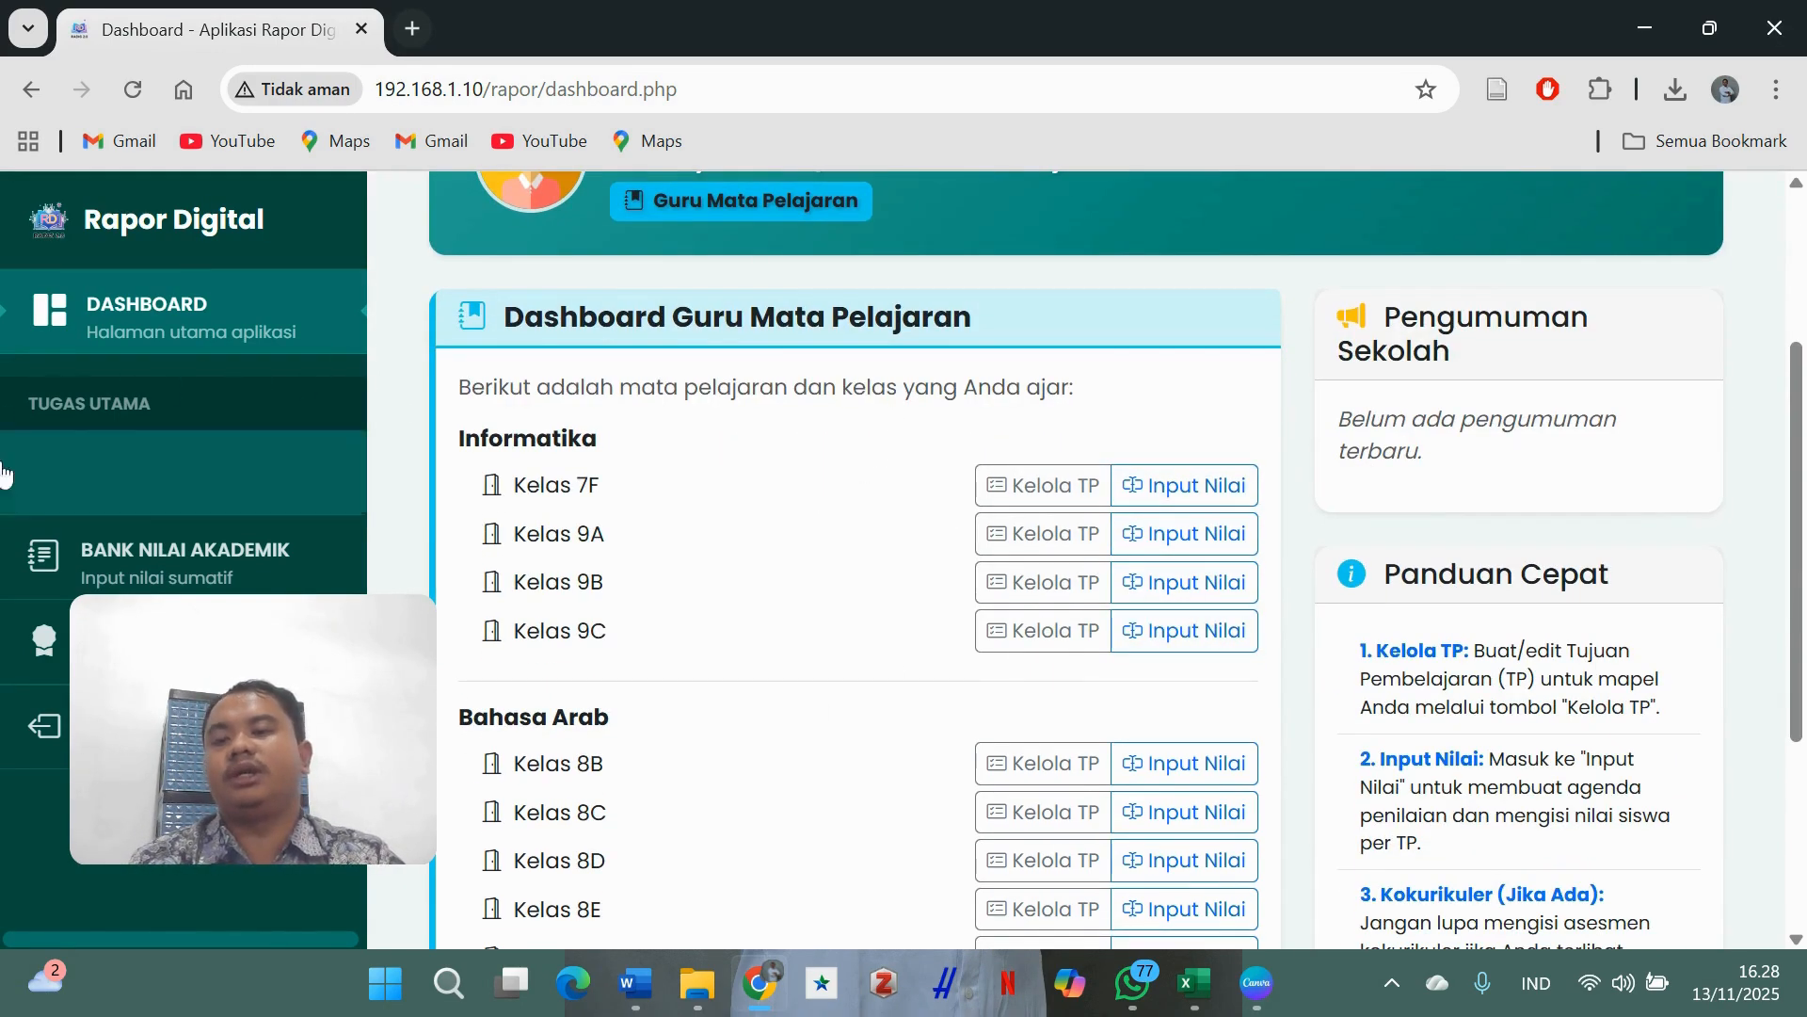
{"action": "left_click", "coordinate": [22, 741]}
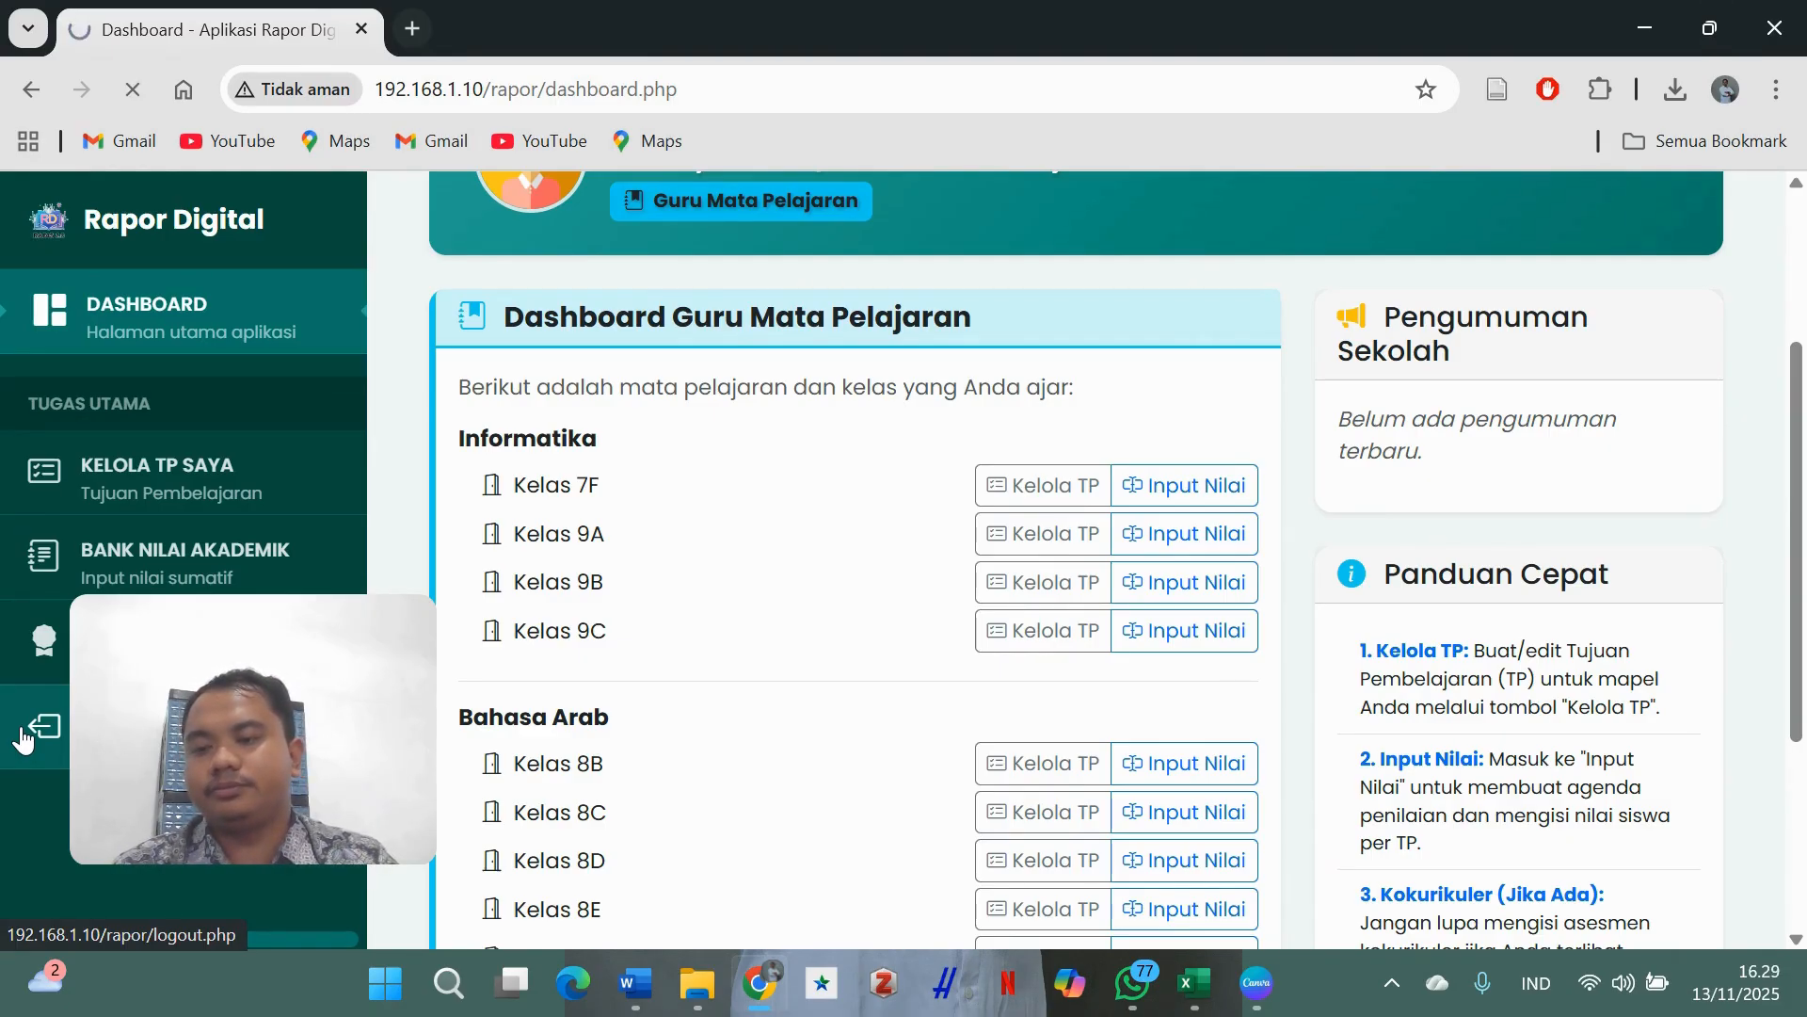